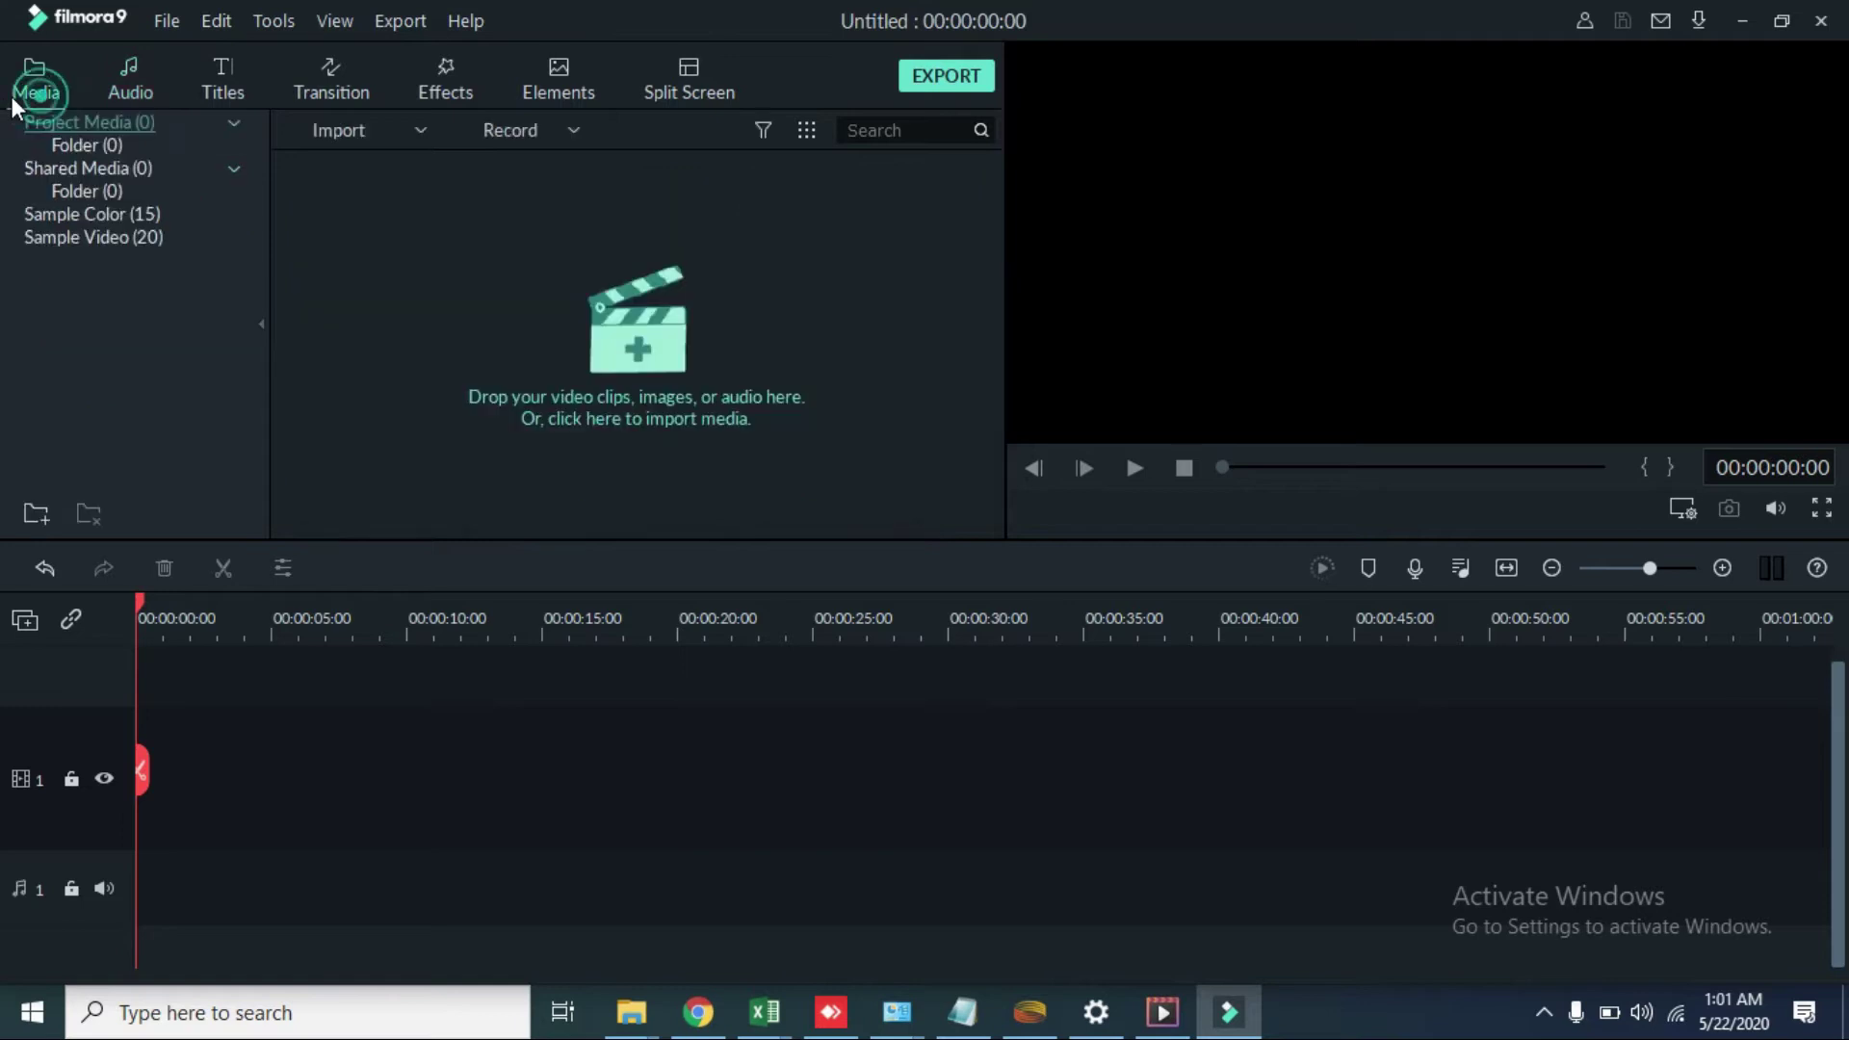
Step: Import the download (3) image from Downloads, then delete it from the project
left_click(606, 307)
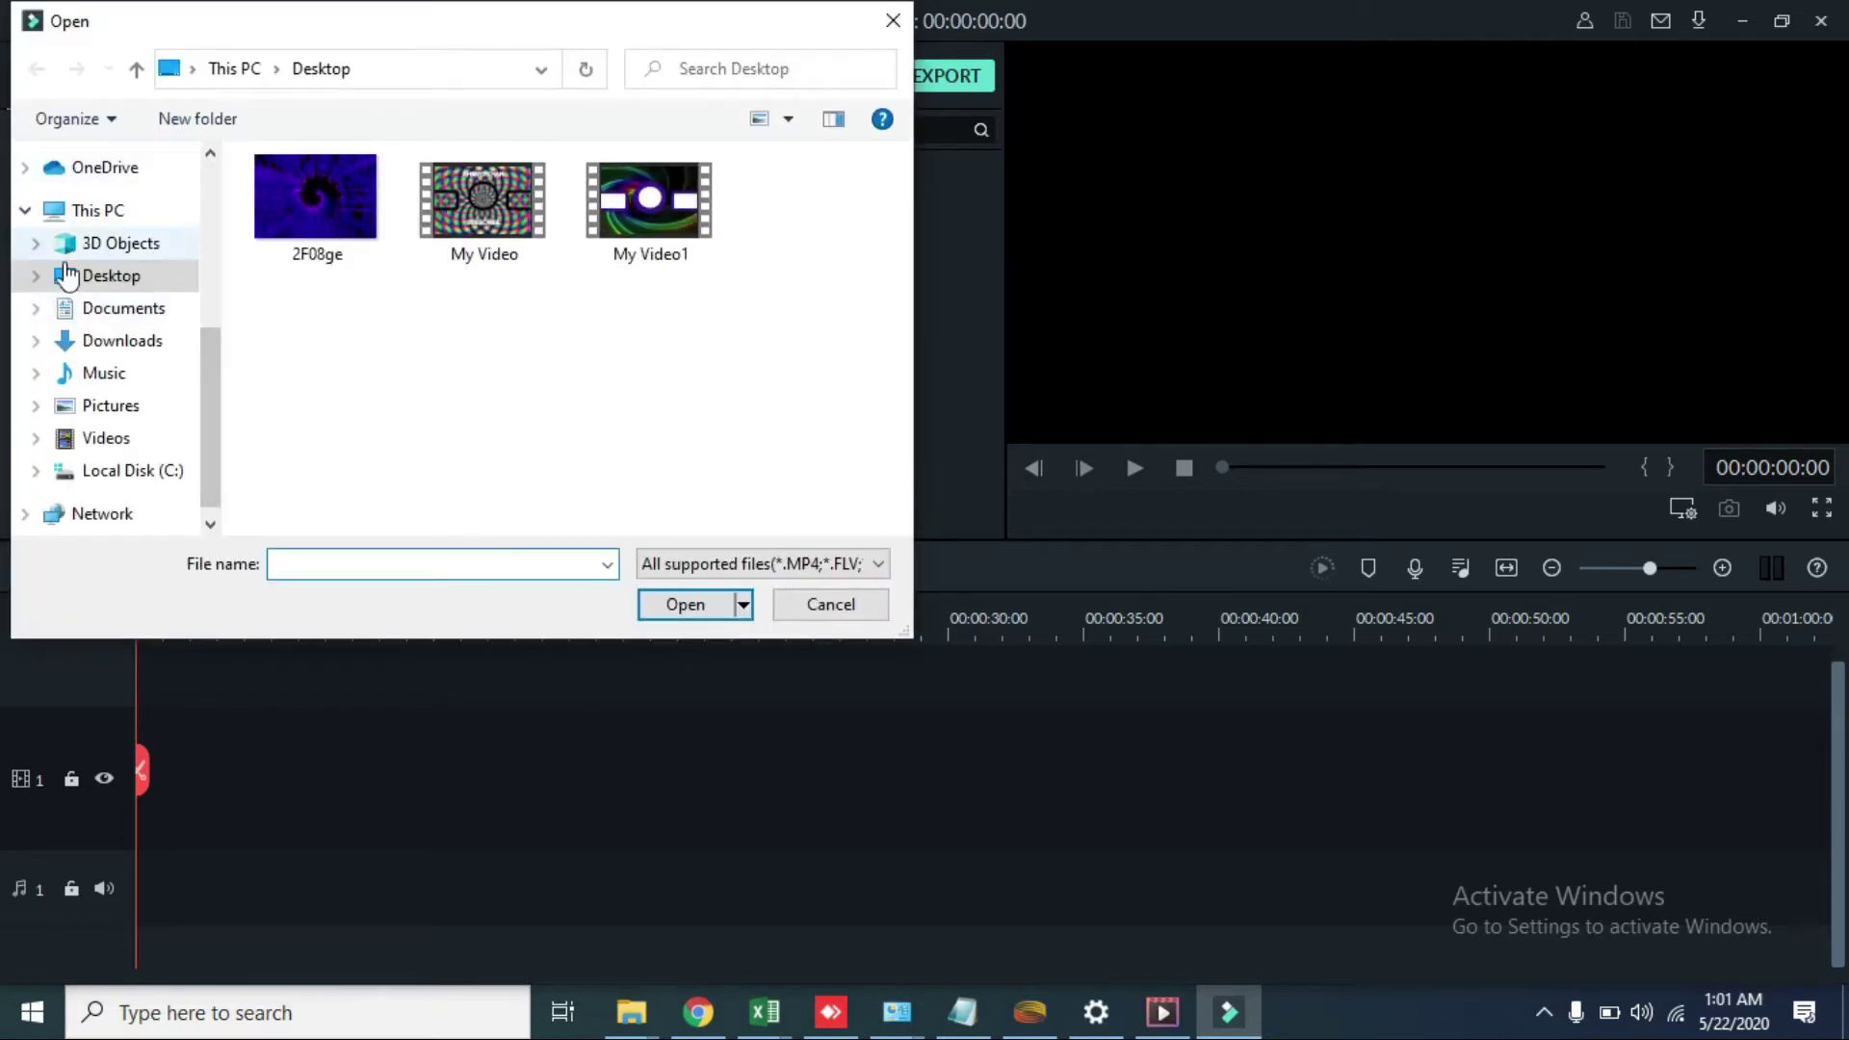
left_click(122, 340)
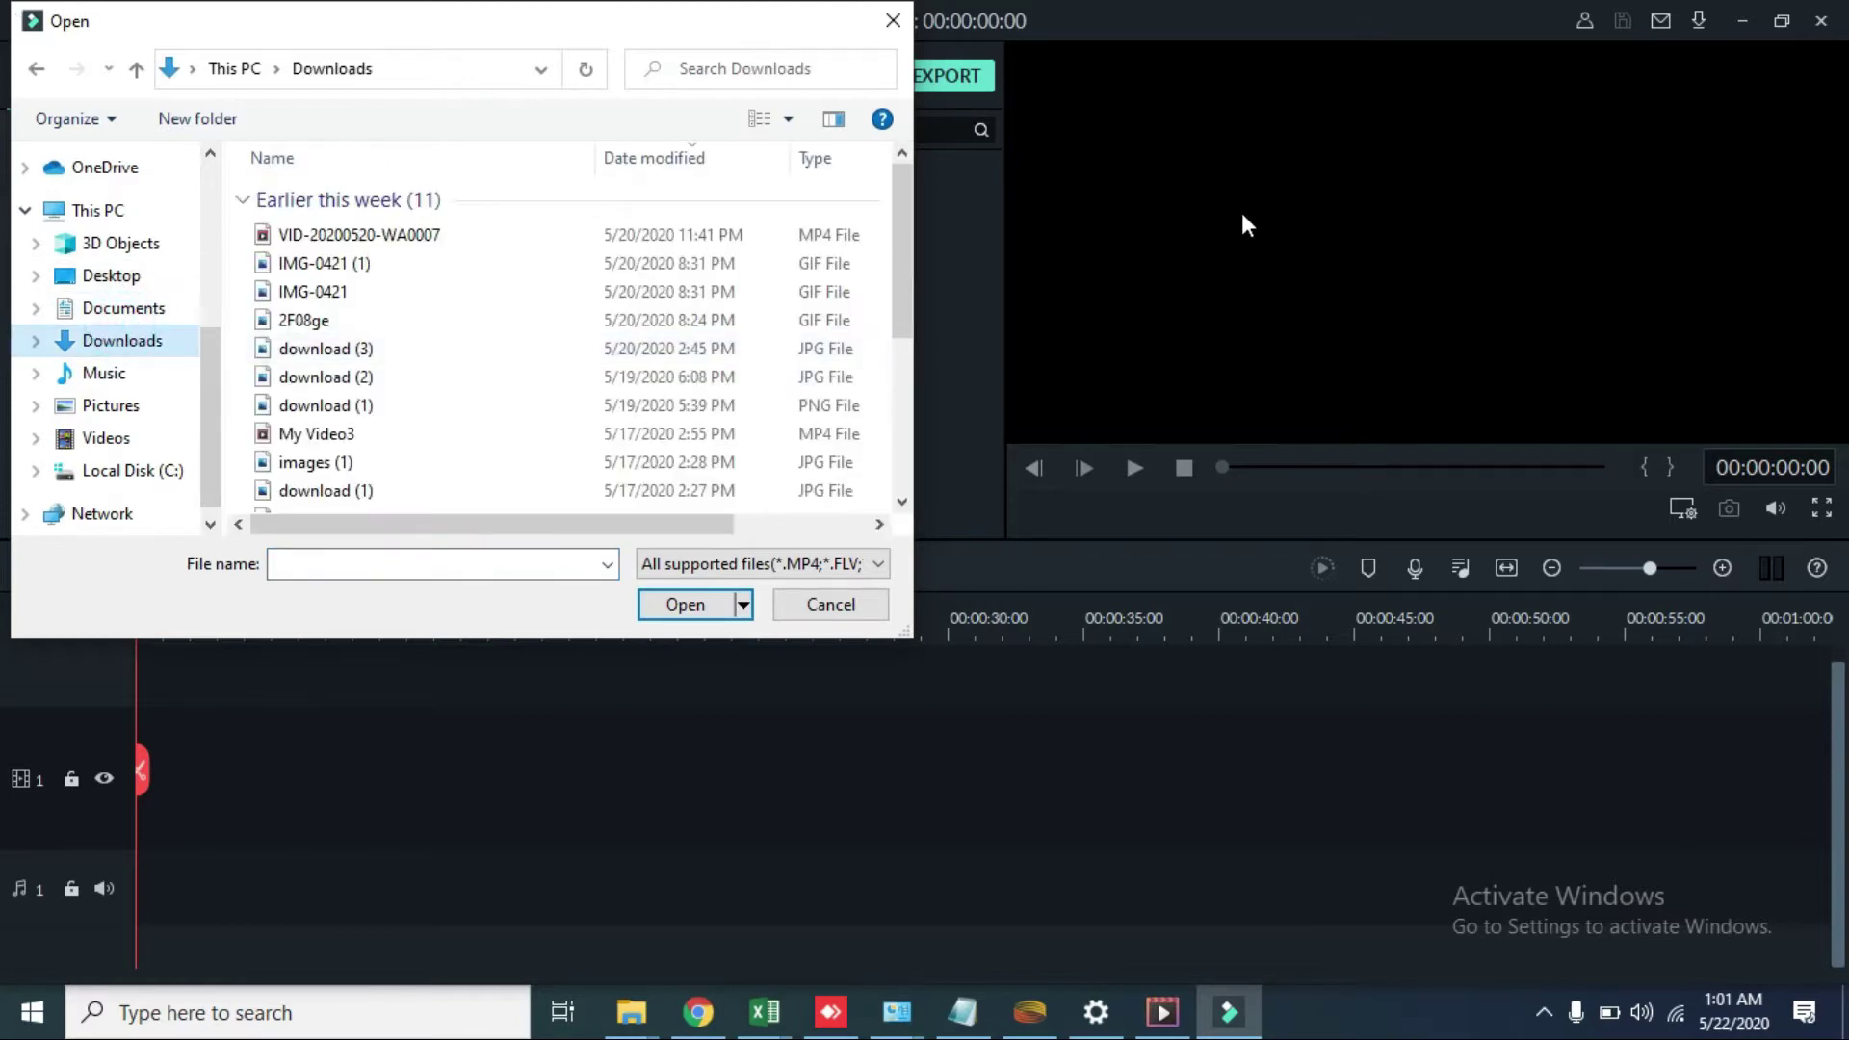
left_click(483, 348)
double_click(483, 348)
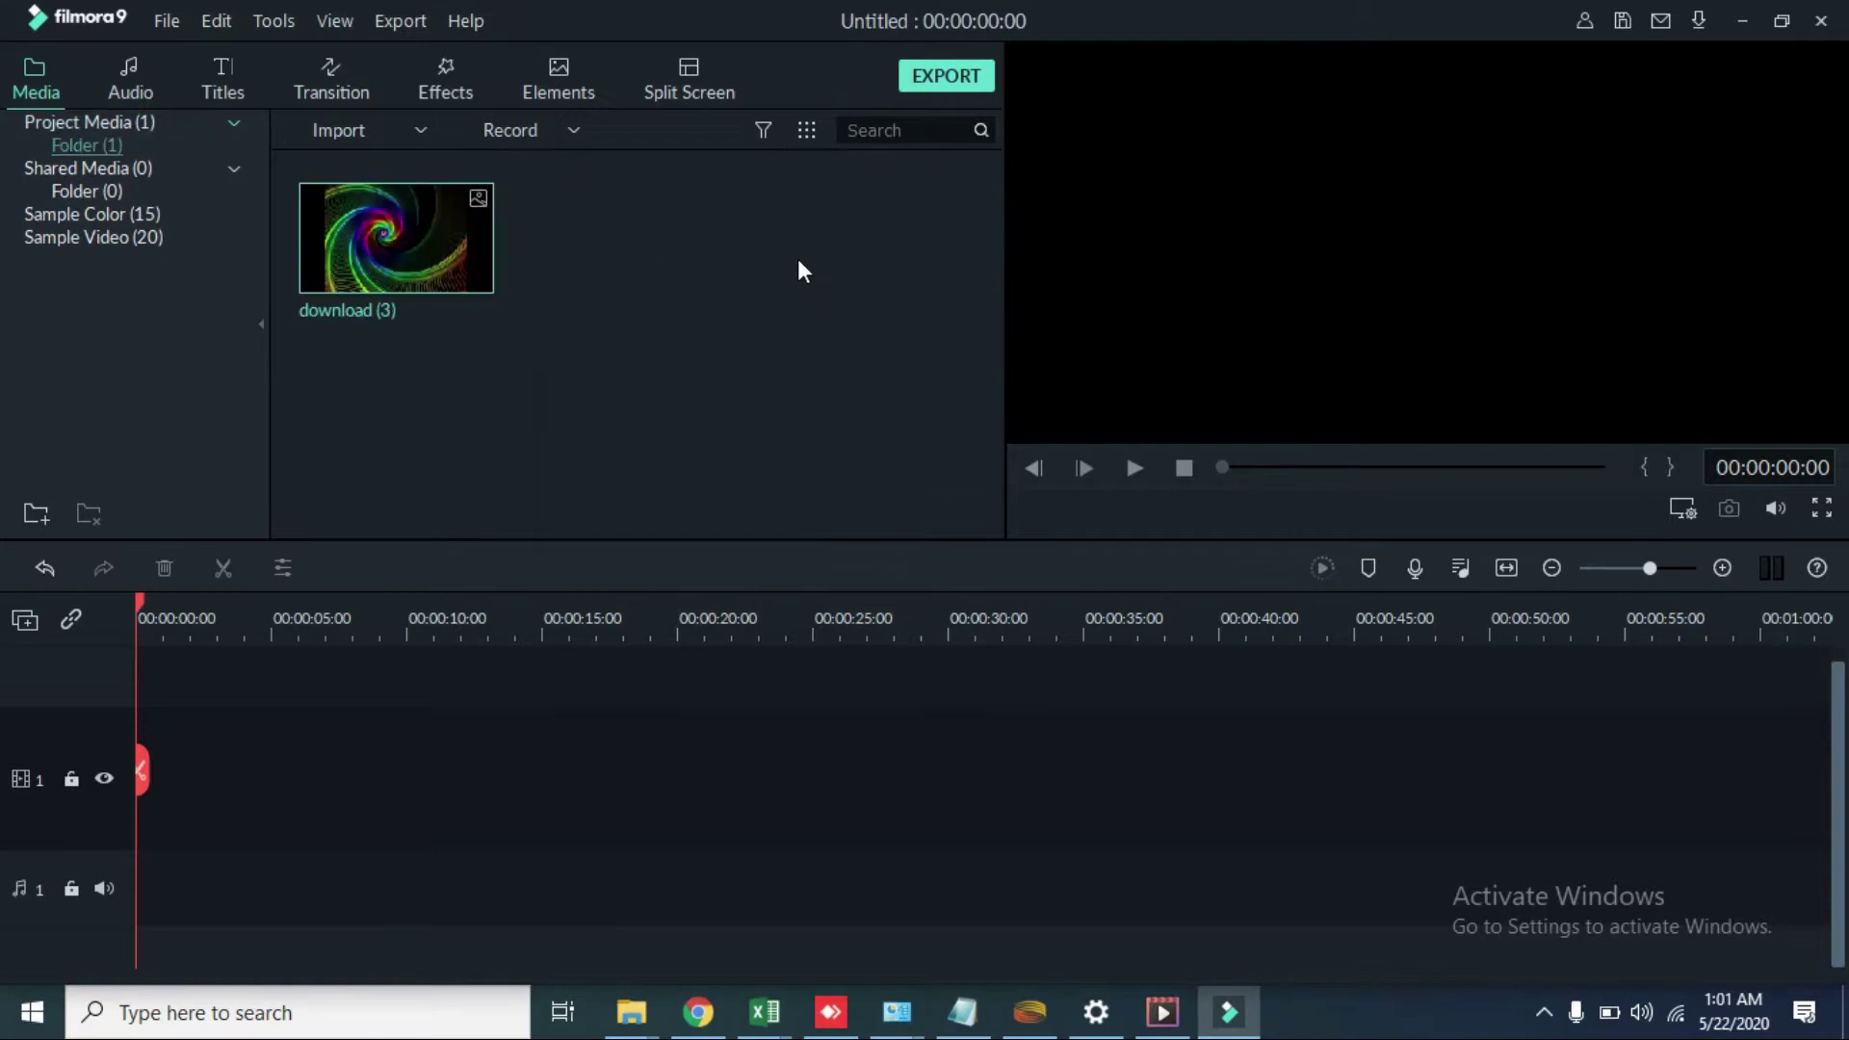
right_click(408, 223)
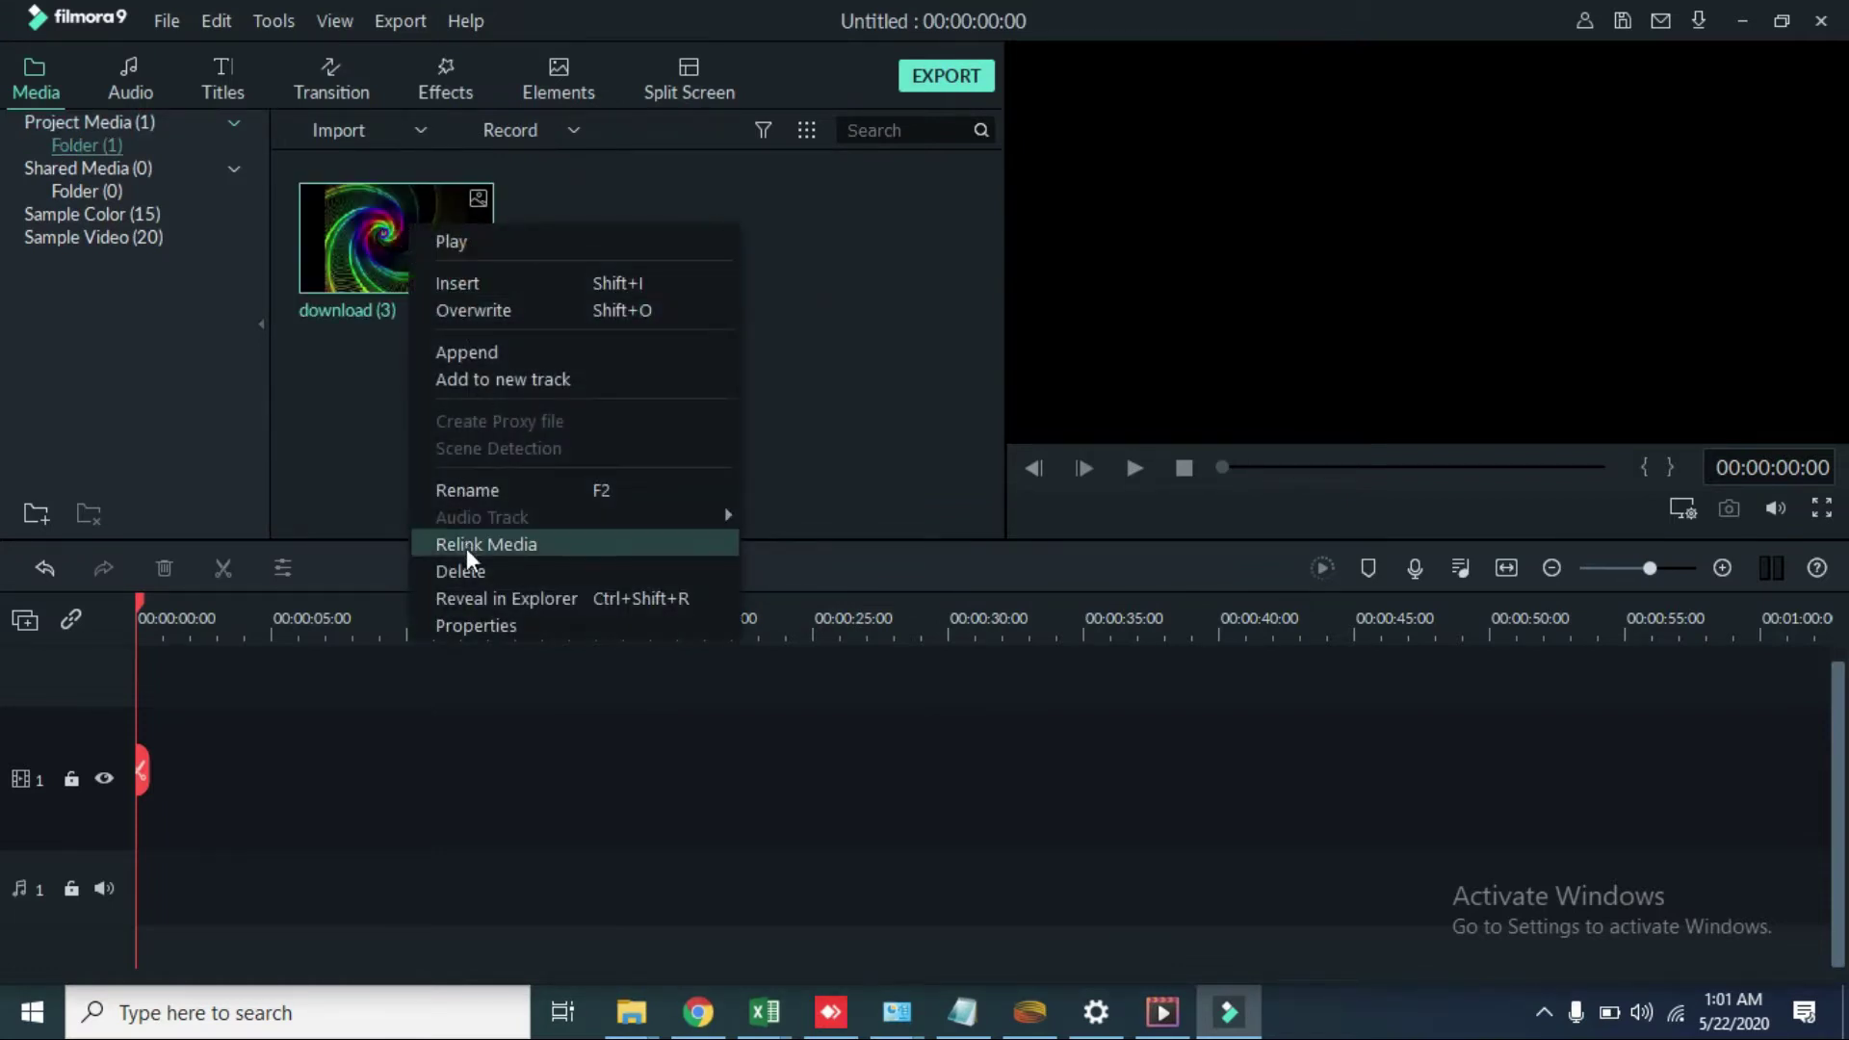
left_click(494, 570)
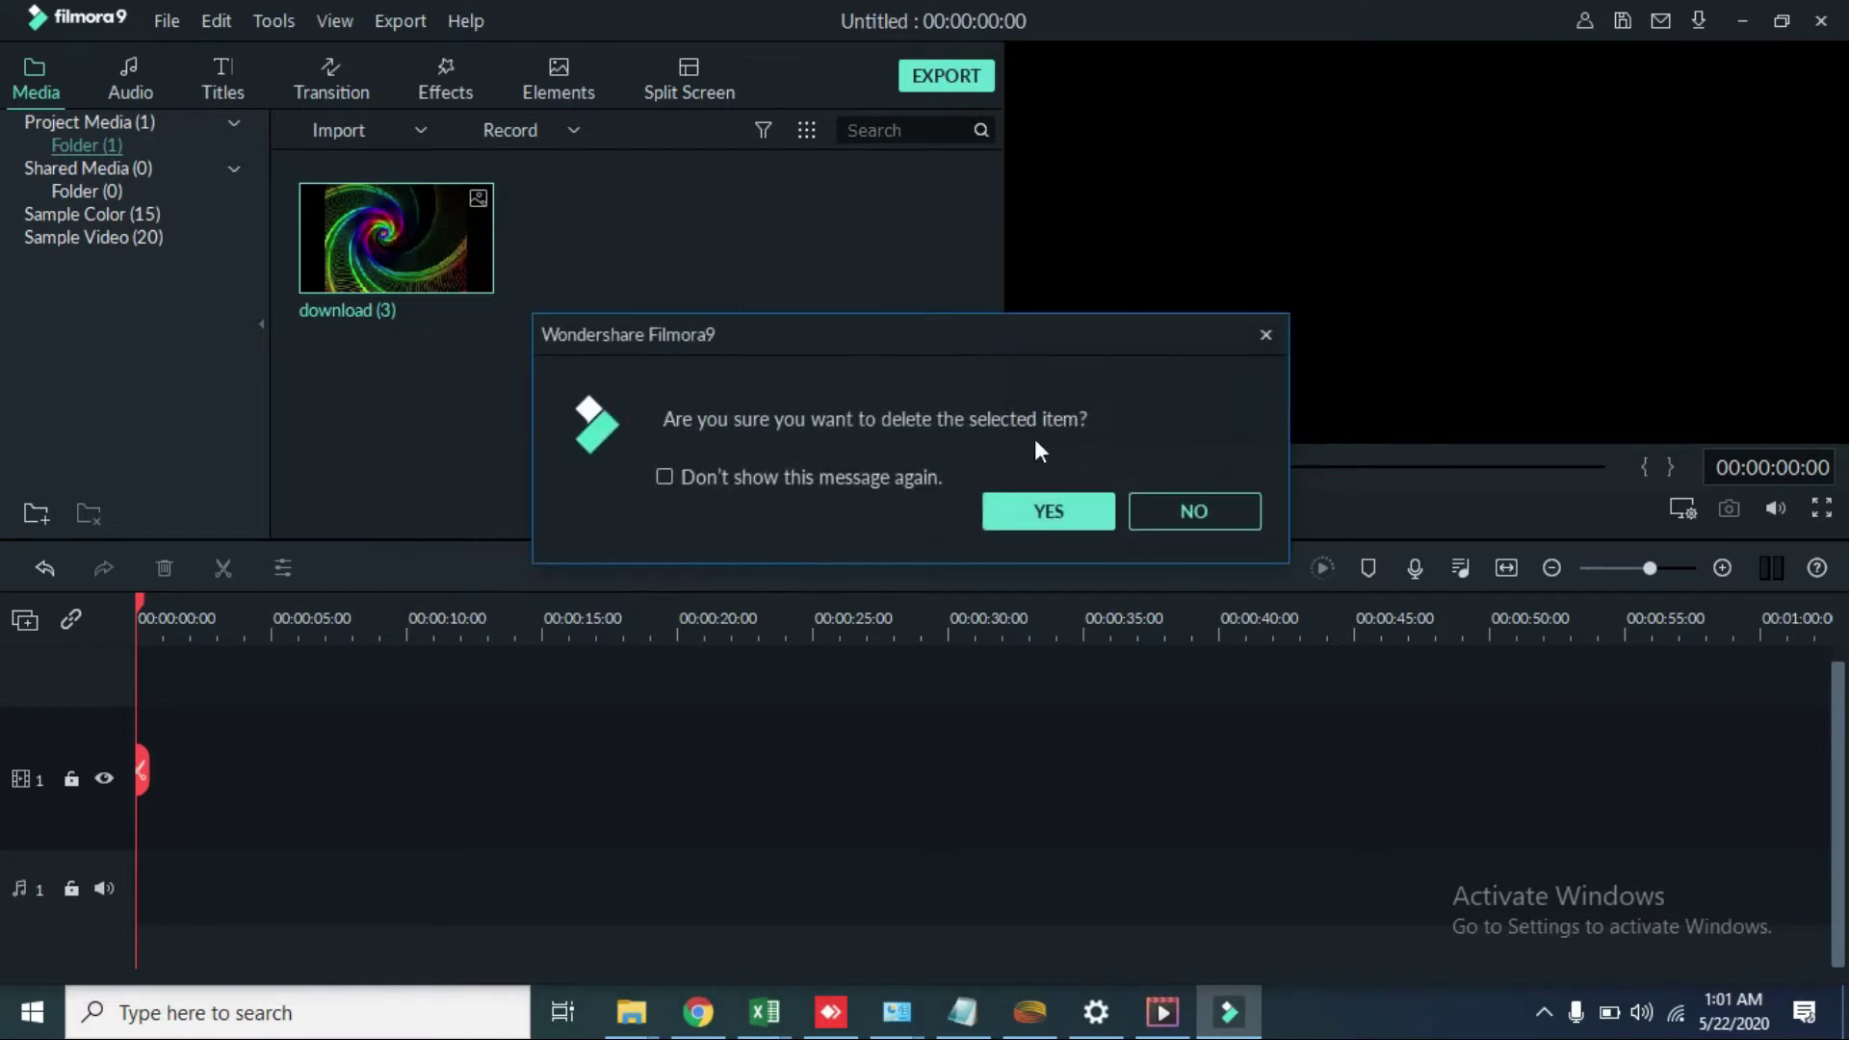
left_click(996, 509)
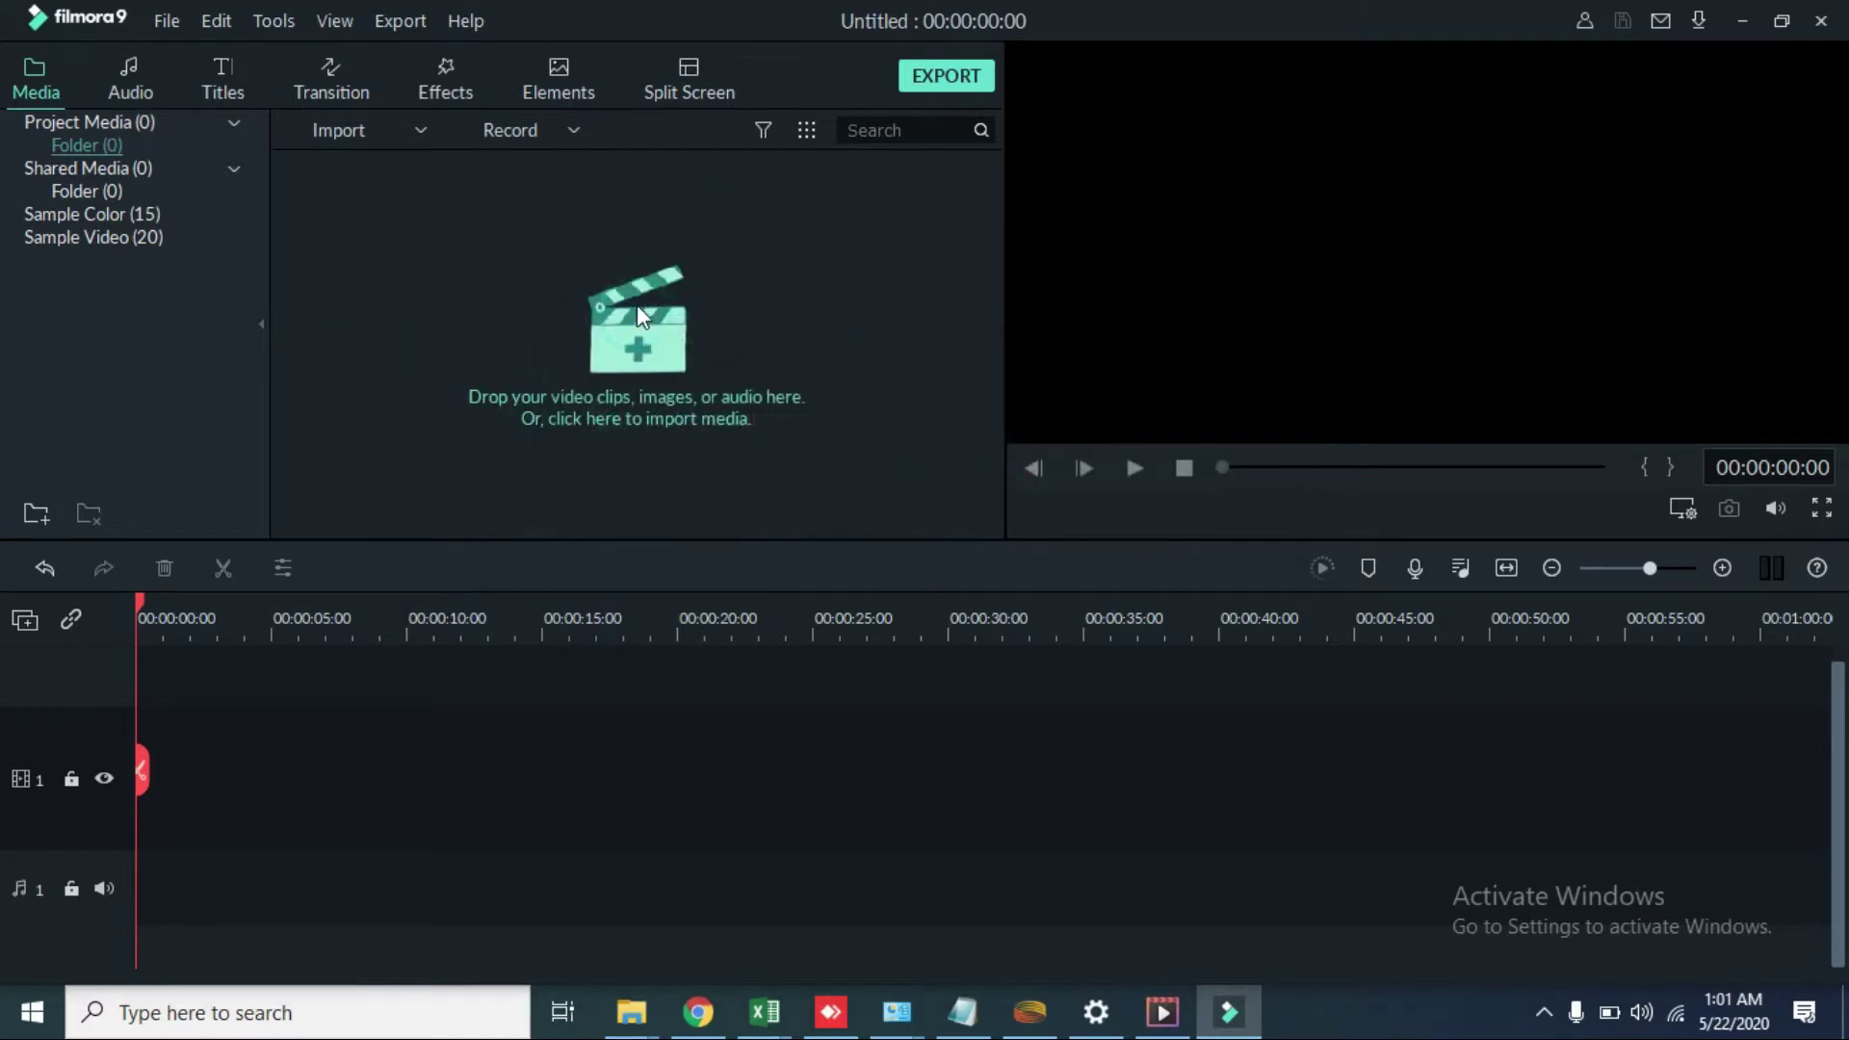
Step: Import IMG-0421 and add it to the timeline, keeping the 1920 x 1080 25fps settings
left_click(639, 316)
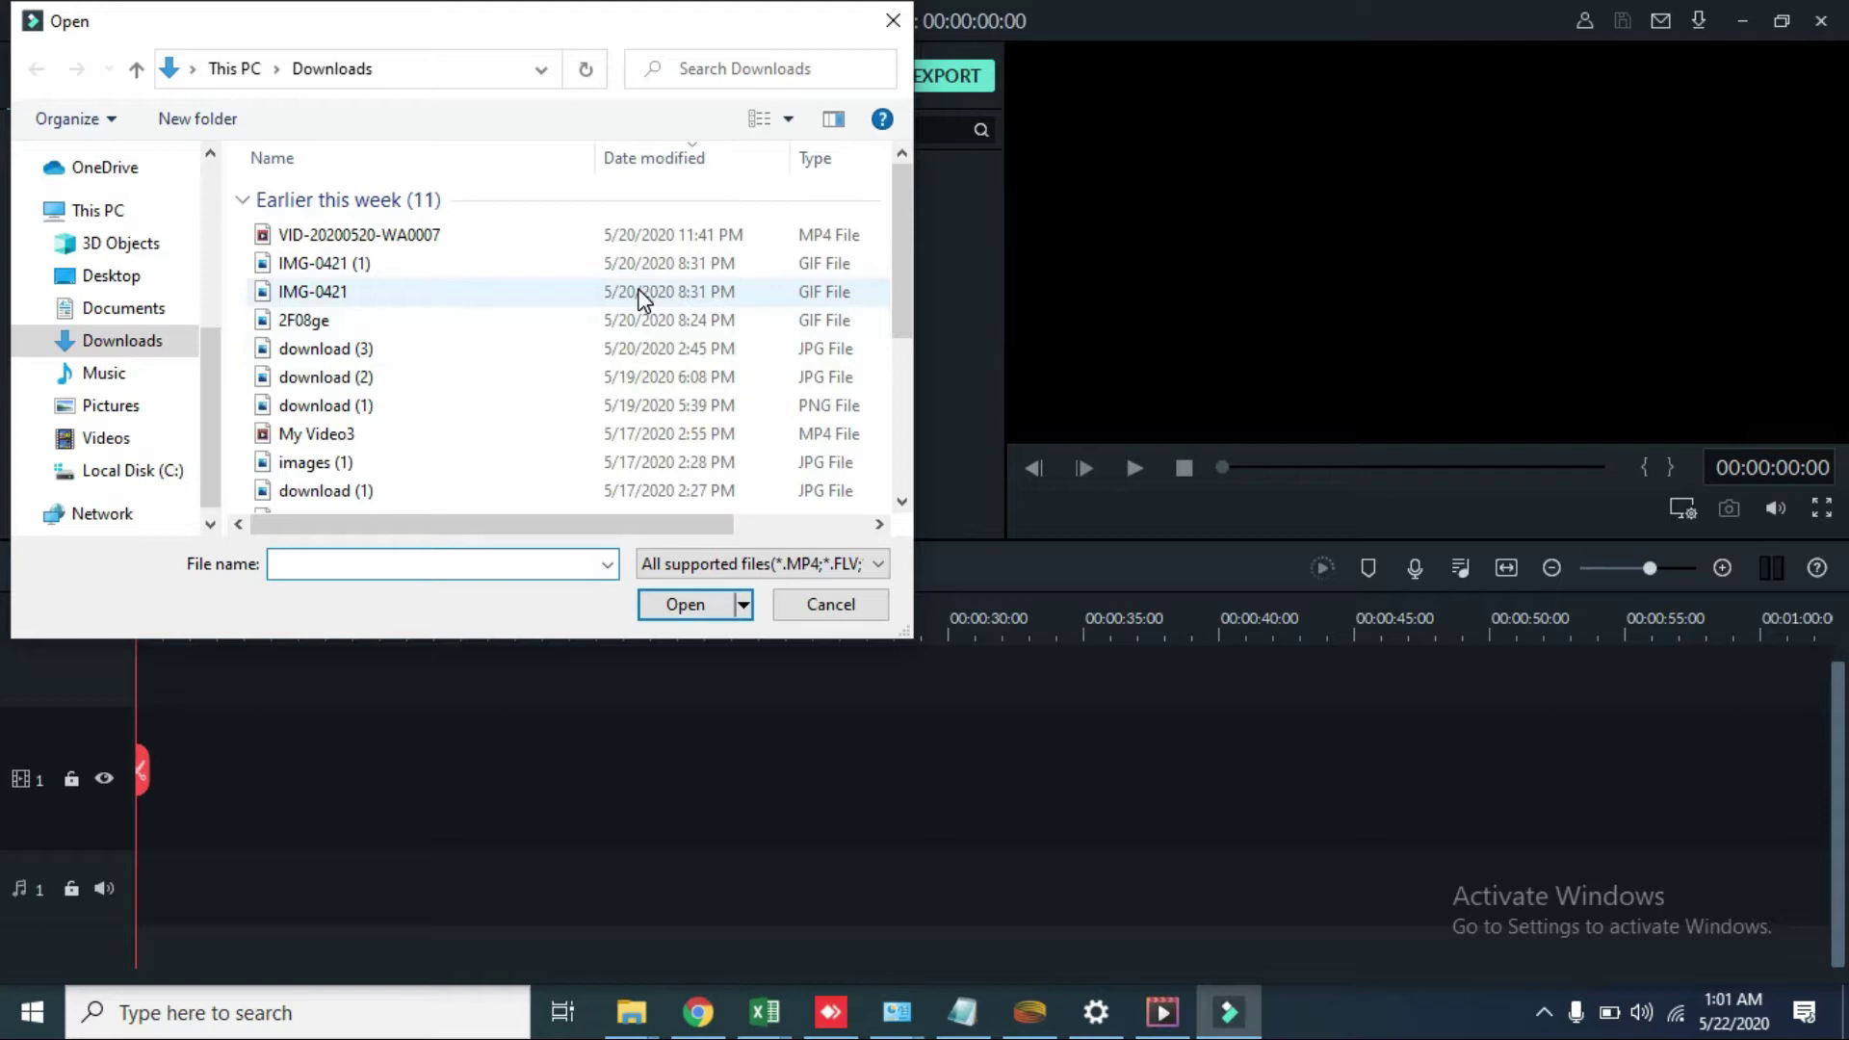
left_click(706, 292)
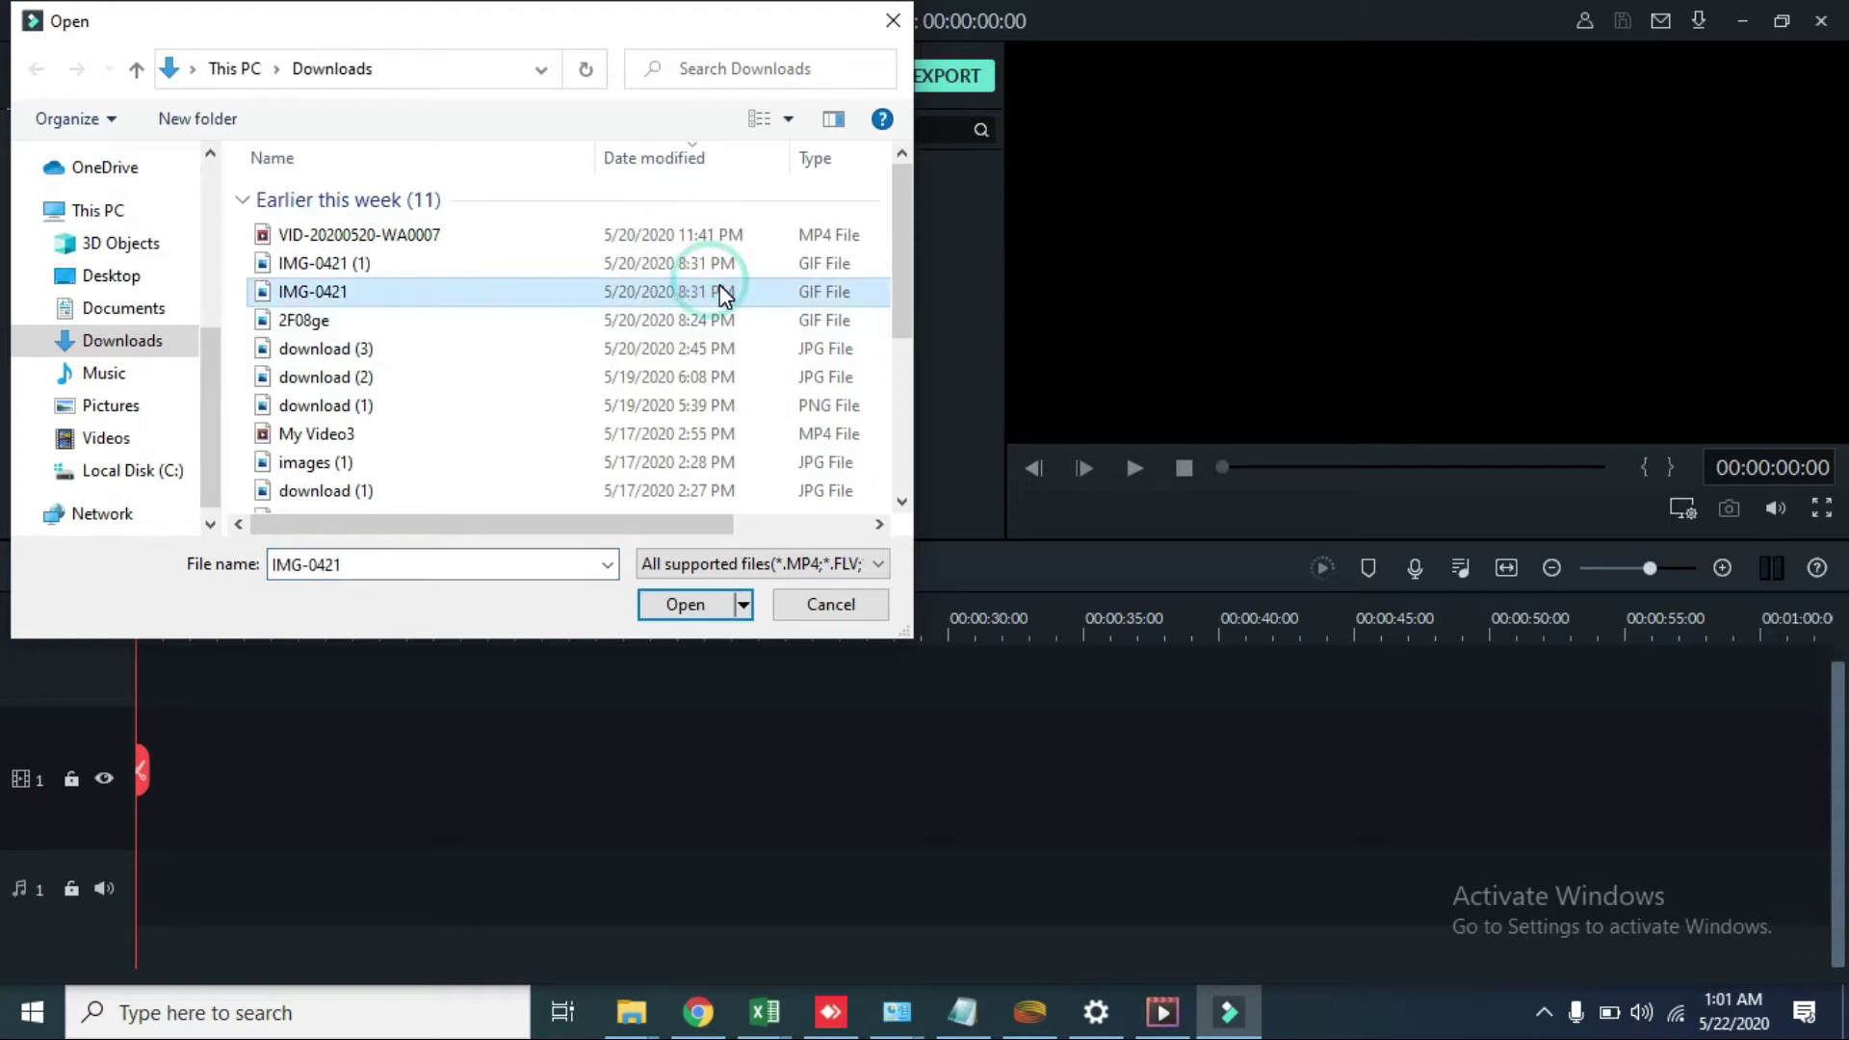
double_click(707, 292)
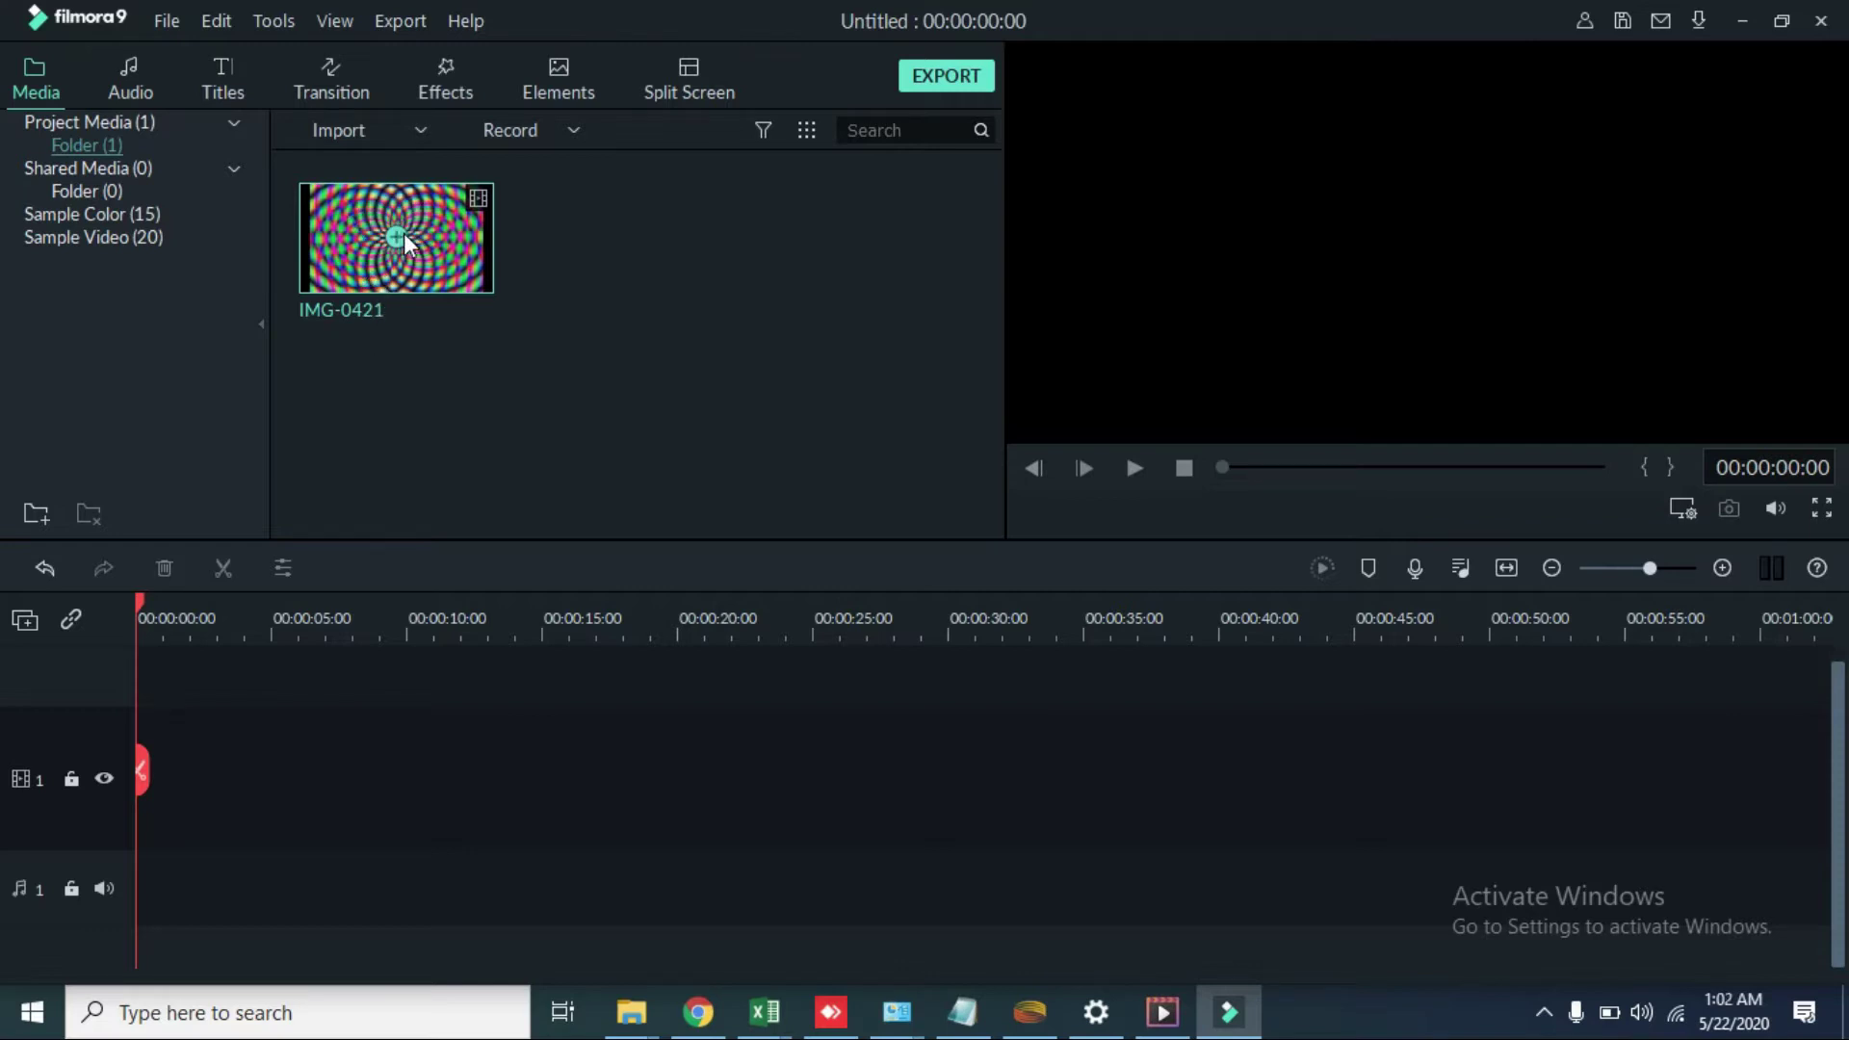
left_click(398, 236)
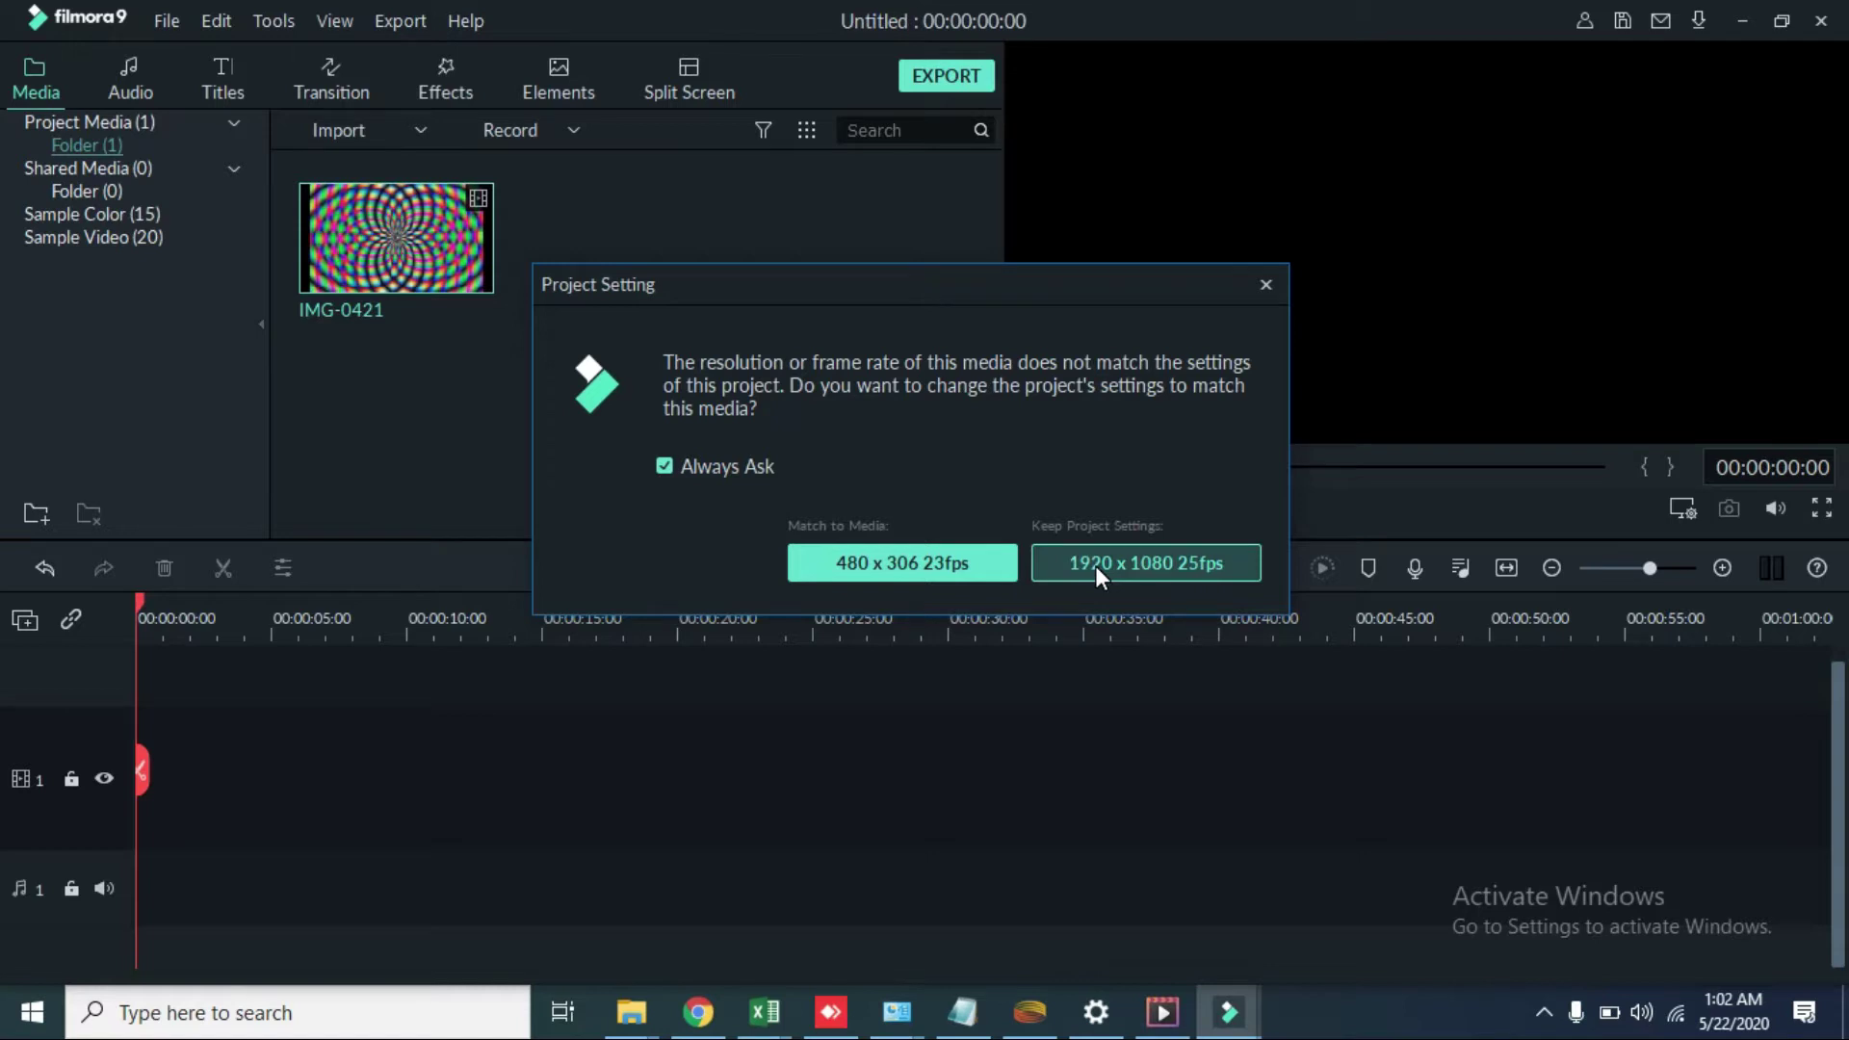
left_click(1205, 561)
Step: Stretch IMG-0421's left and right edges to fill the preview width, then copy the clip
left_click(1171, 231)
left_click_drag(1111, 242, 1075, 237)
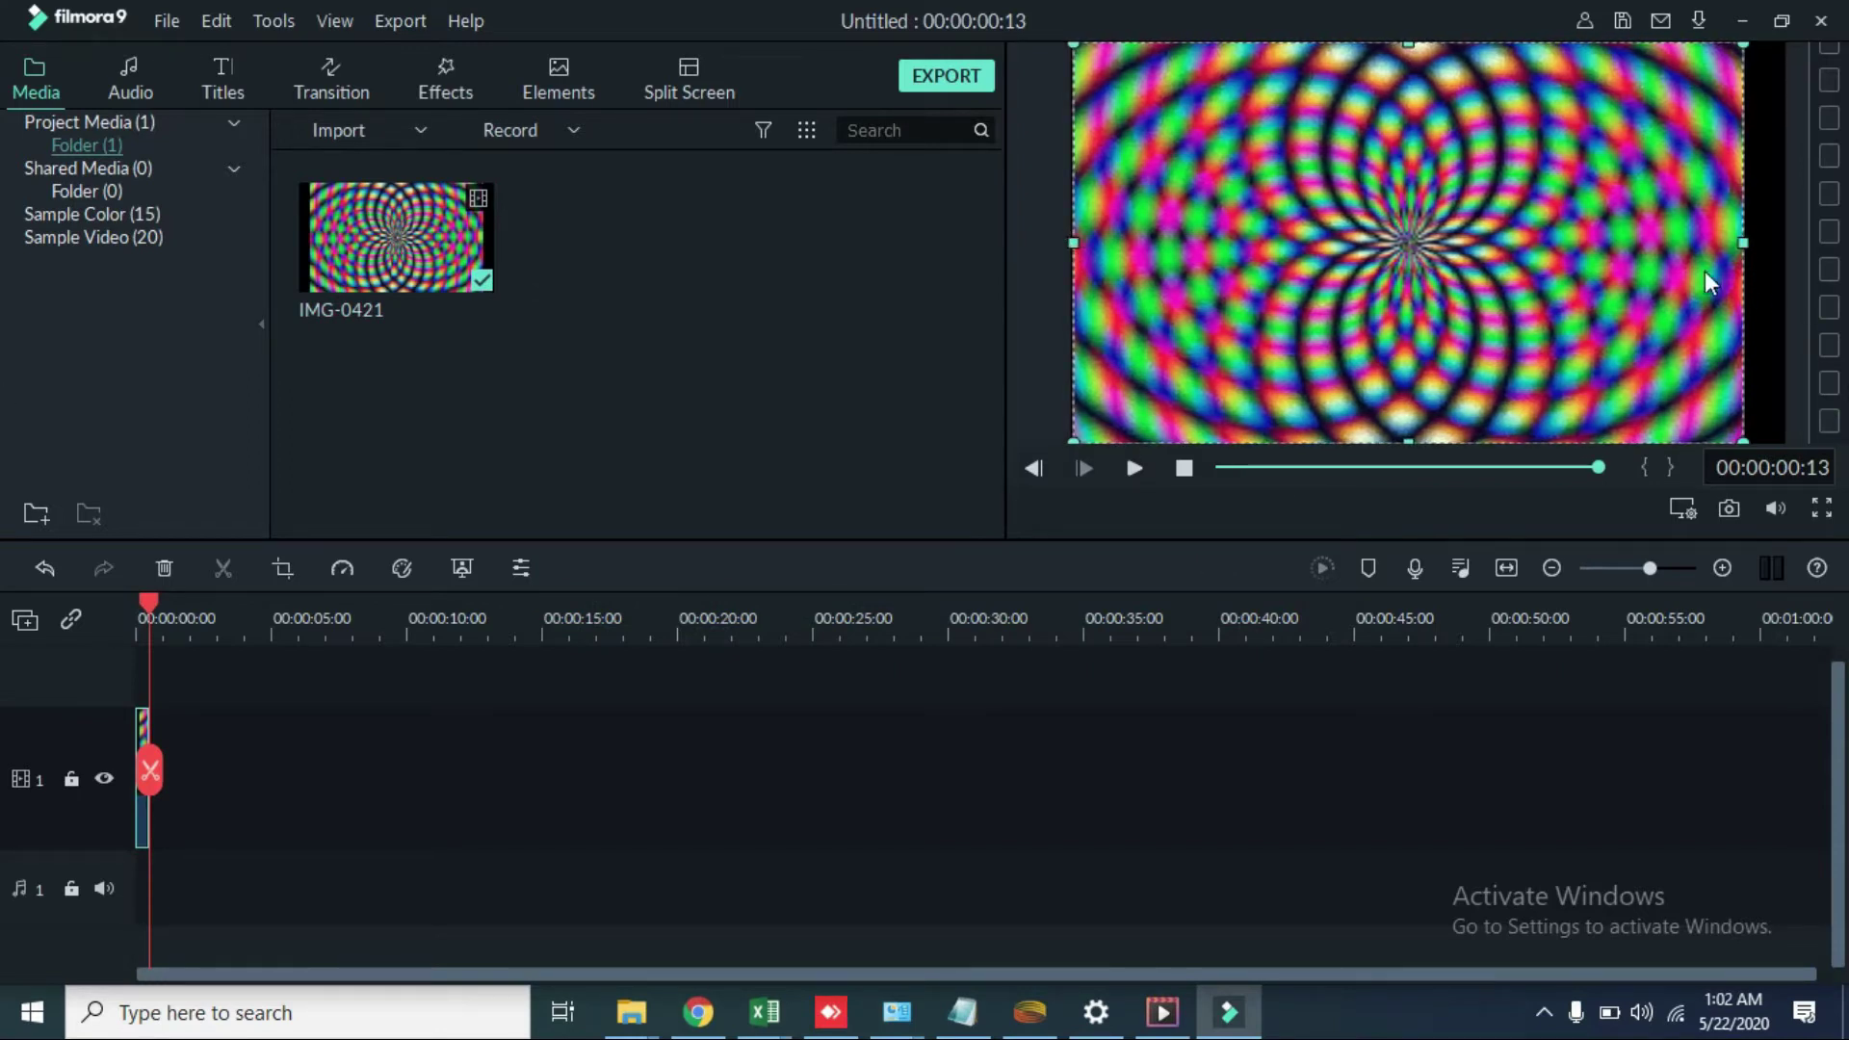
left_click_drag(1761, 242, 1783, 243)
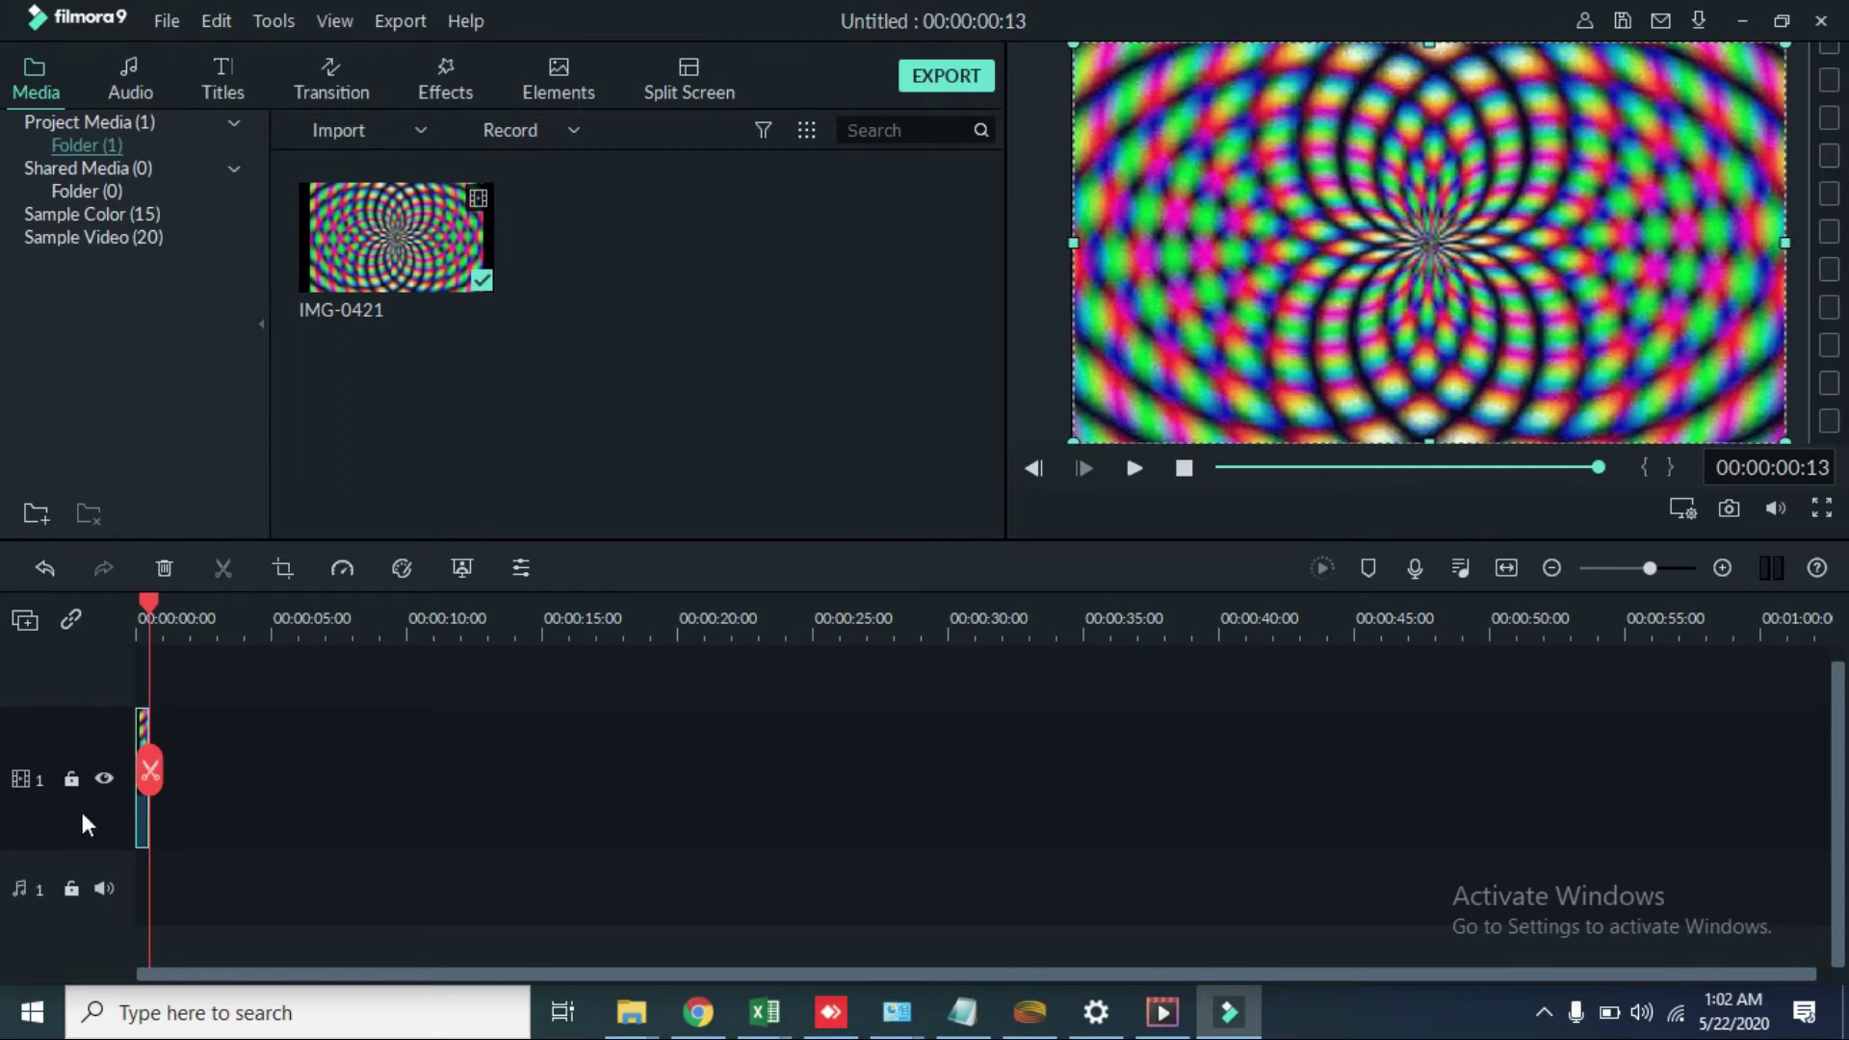
right_click(143, 731)
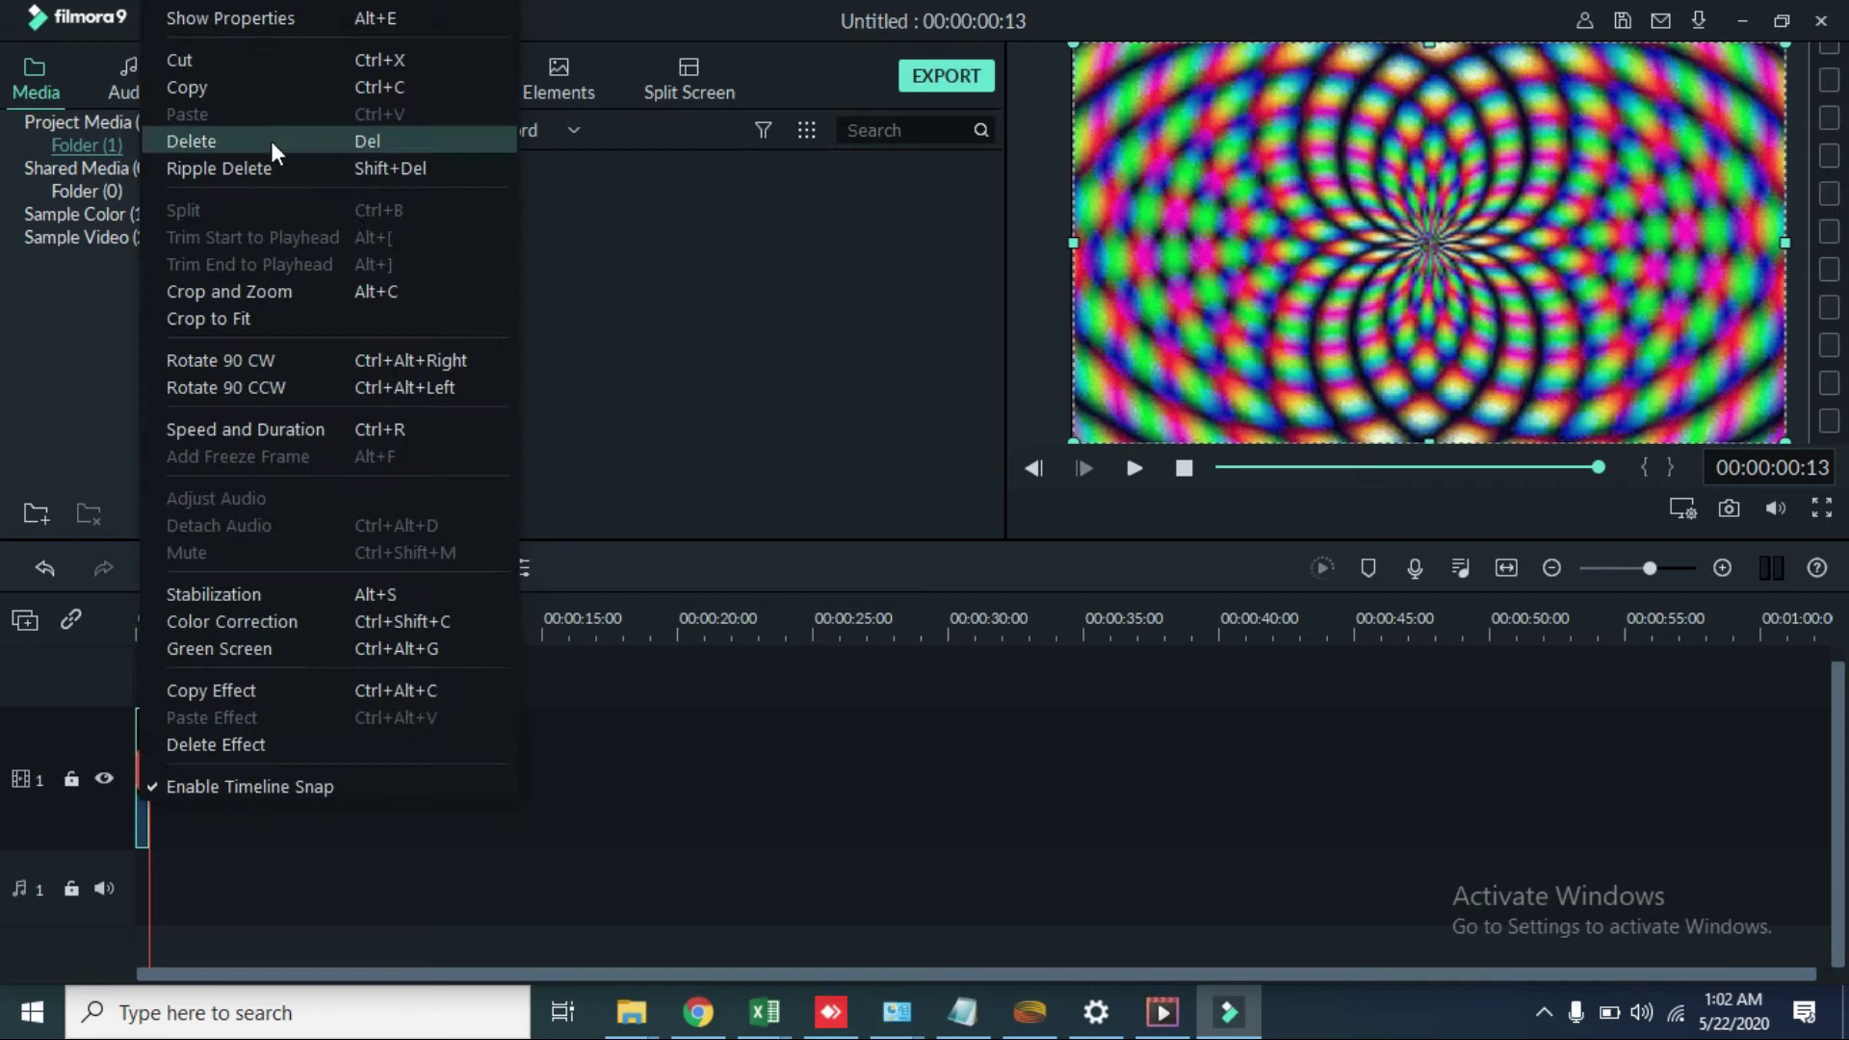
left_click(291, 79)
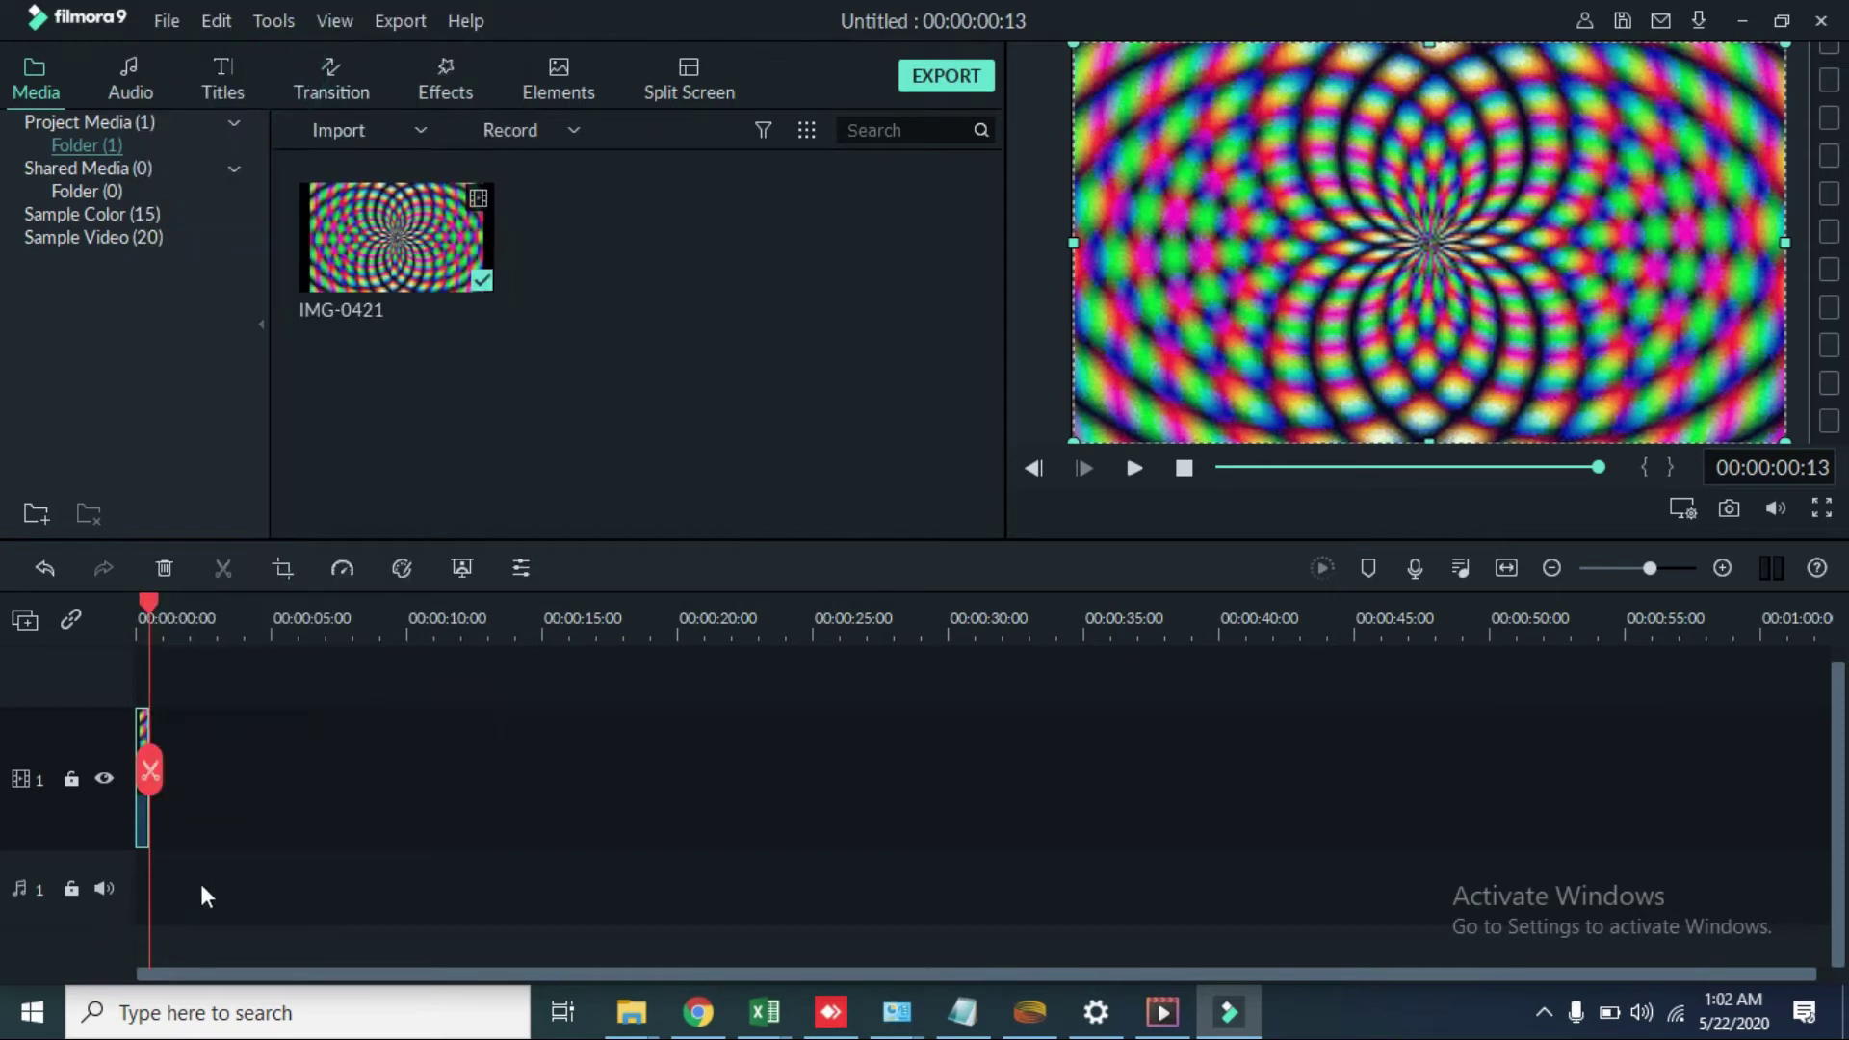
Step: Paste a copy of the clip at about 18 seconds, then delete that stray copy
left_click_drag(150, 770, 645, 852)
right_click(174, 780)
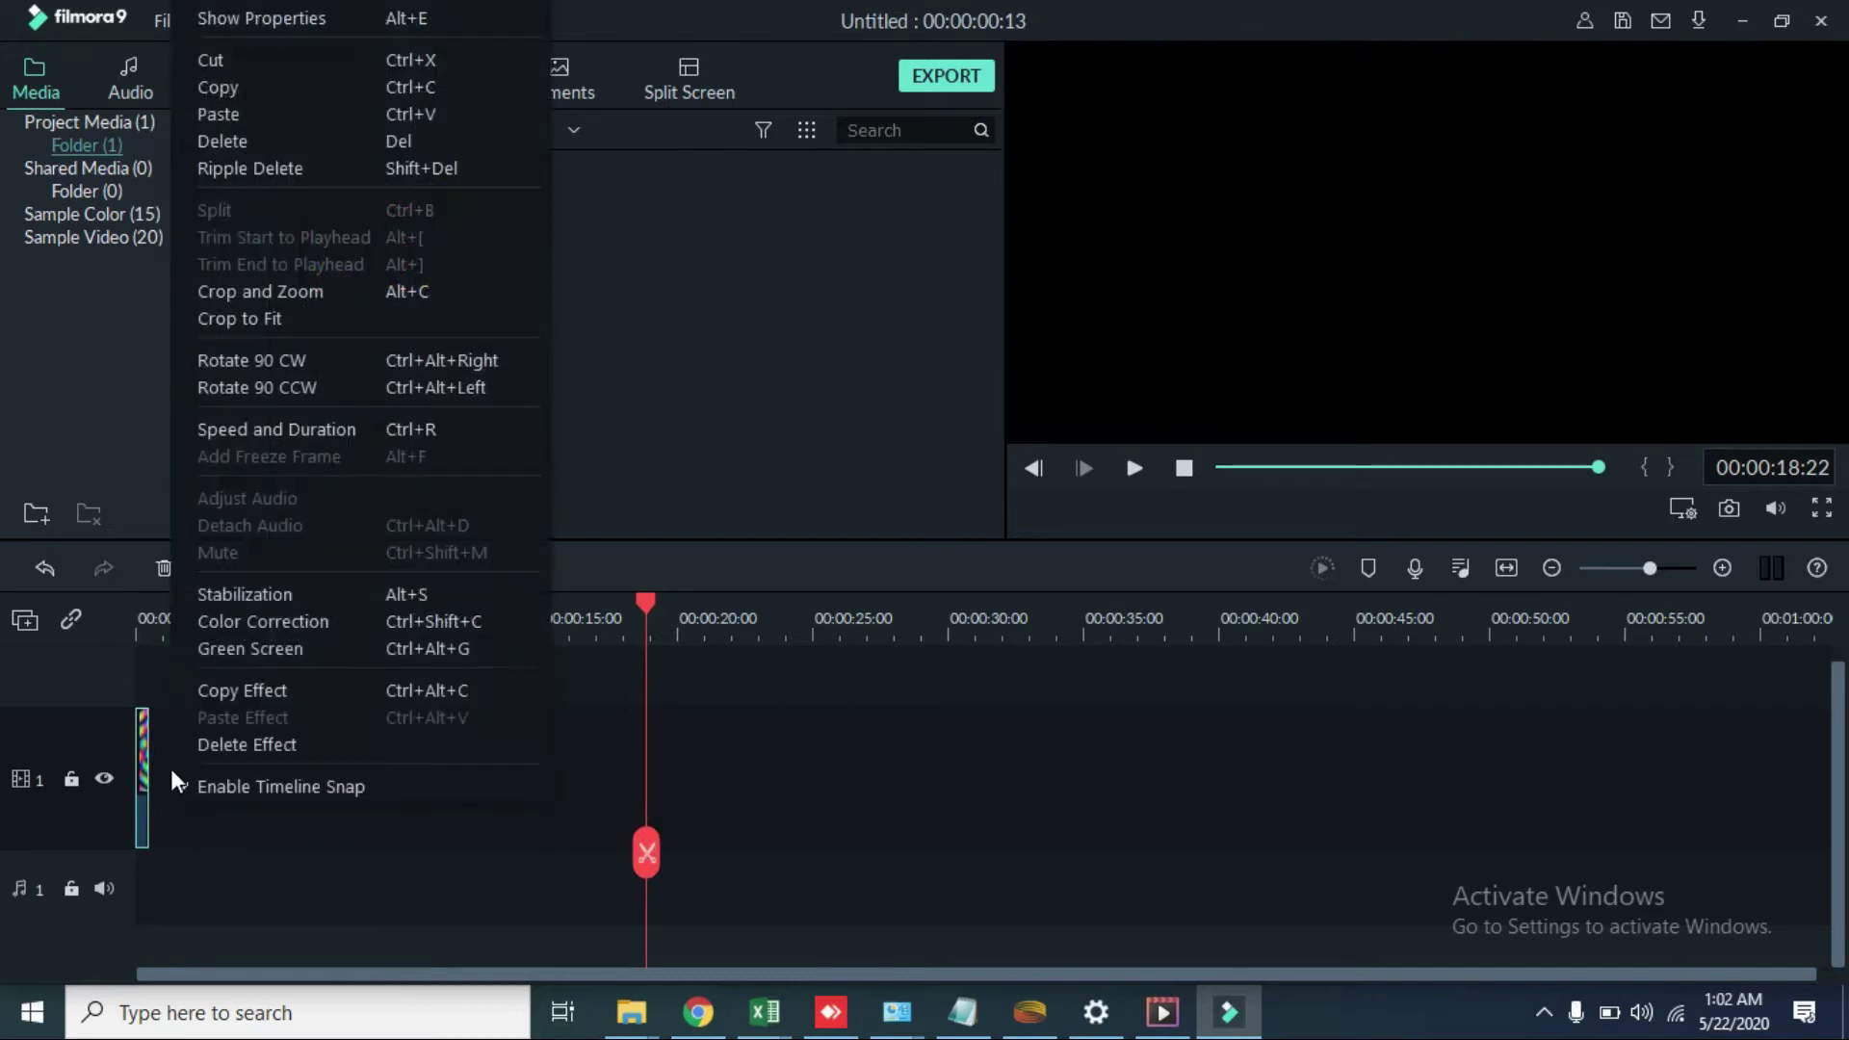
left_click(239, 114)
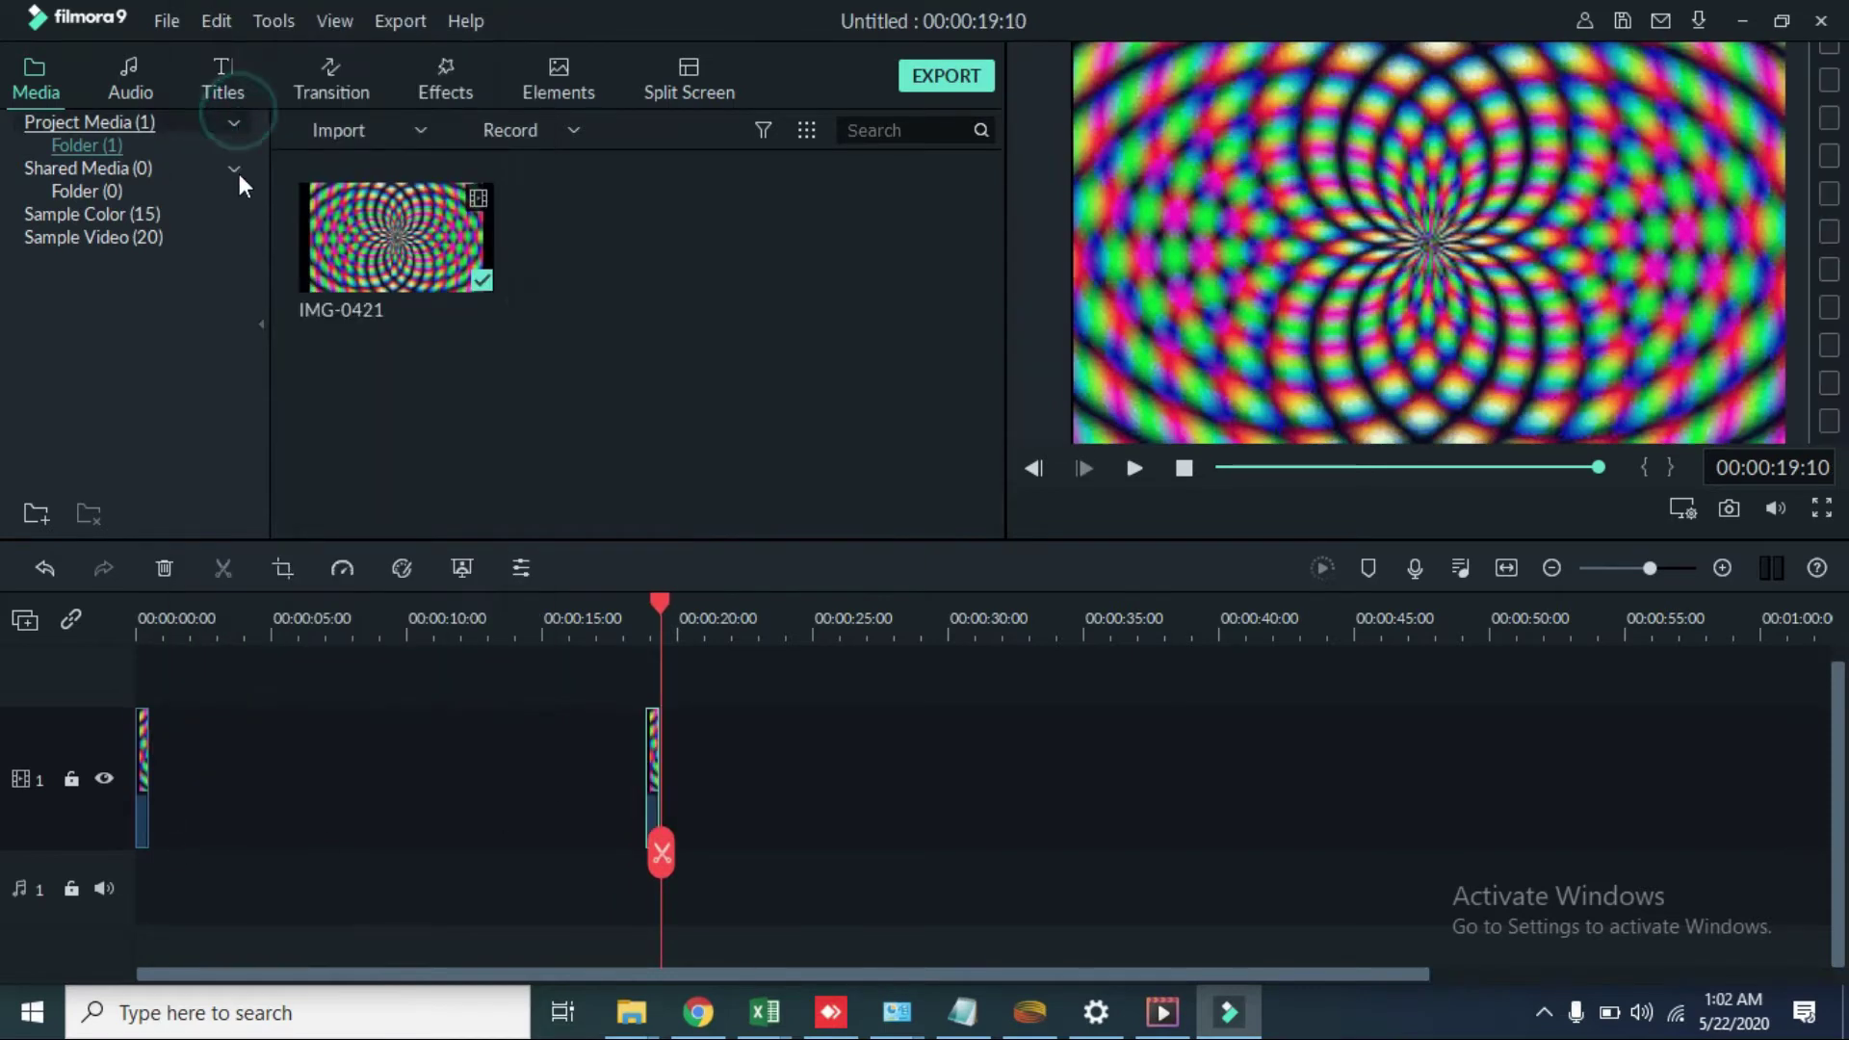
right_click(655, 794)
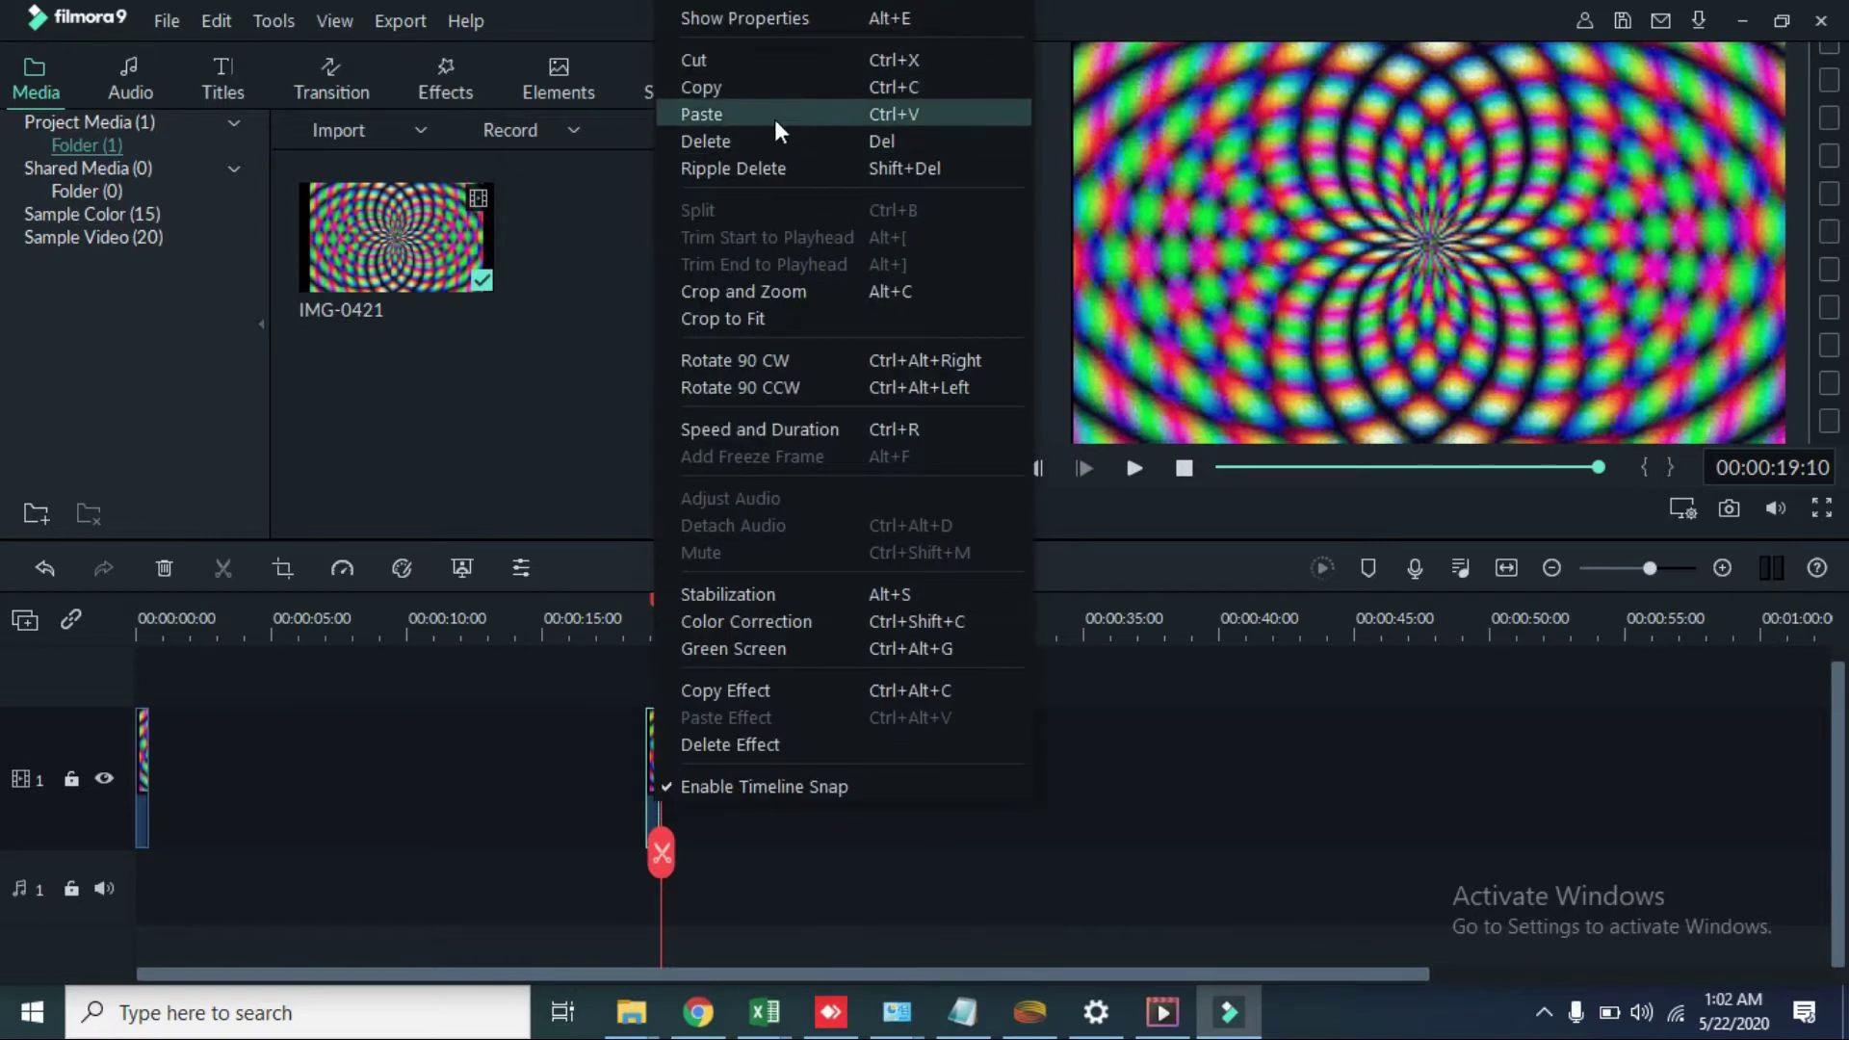
left_click(766, 139)
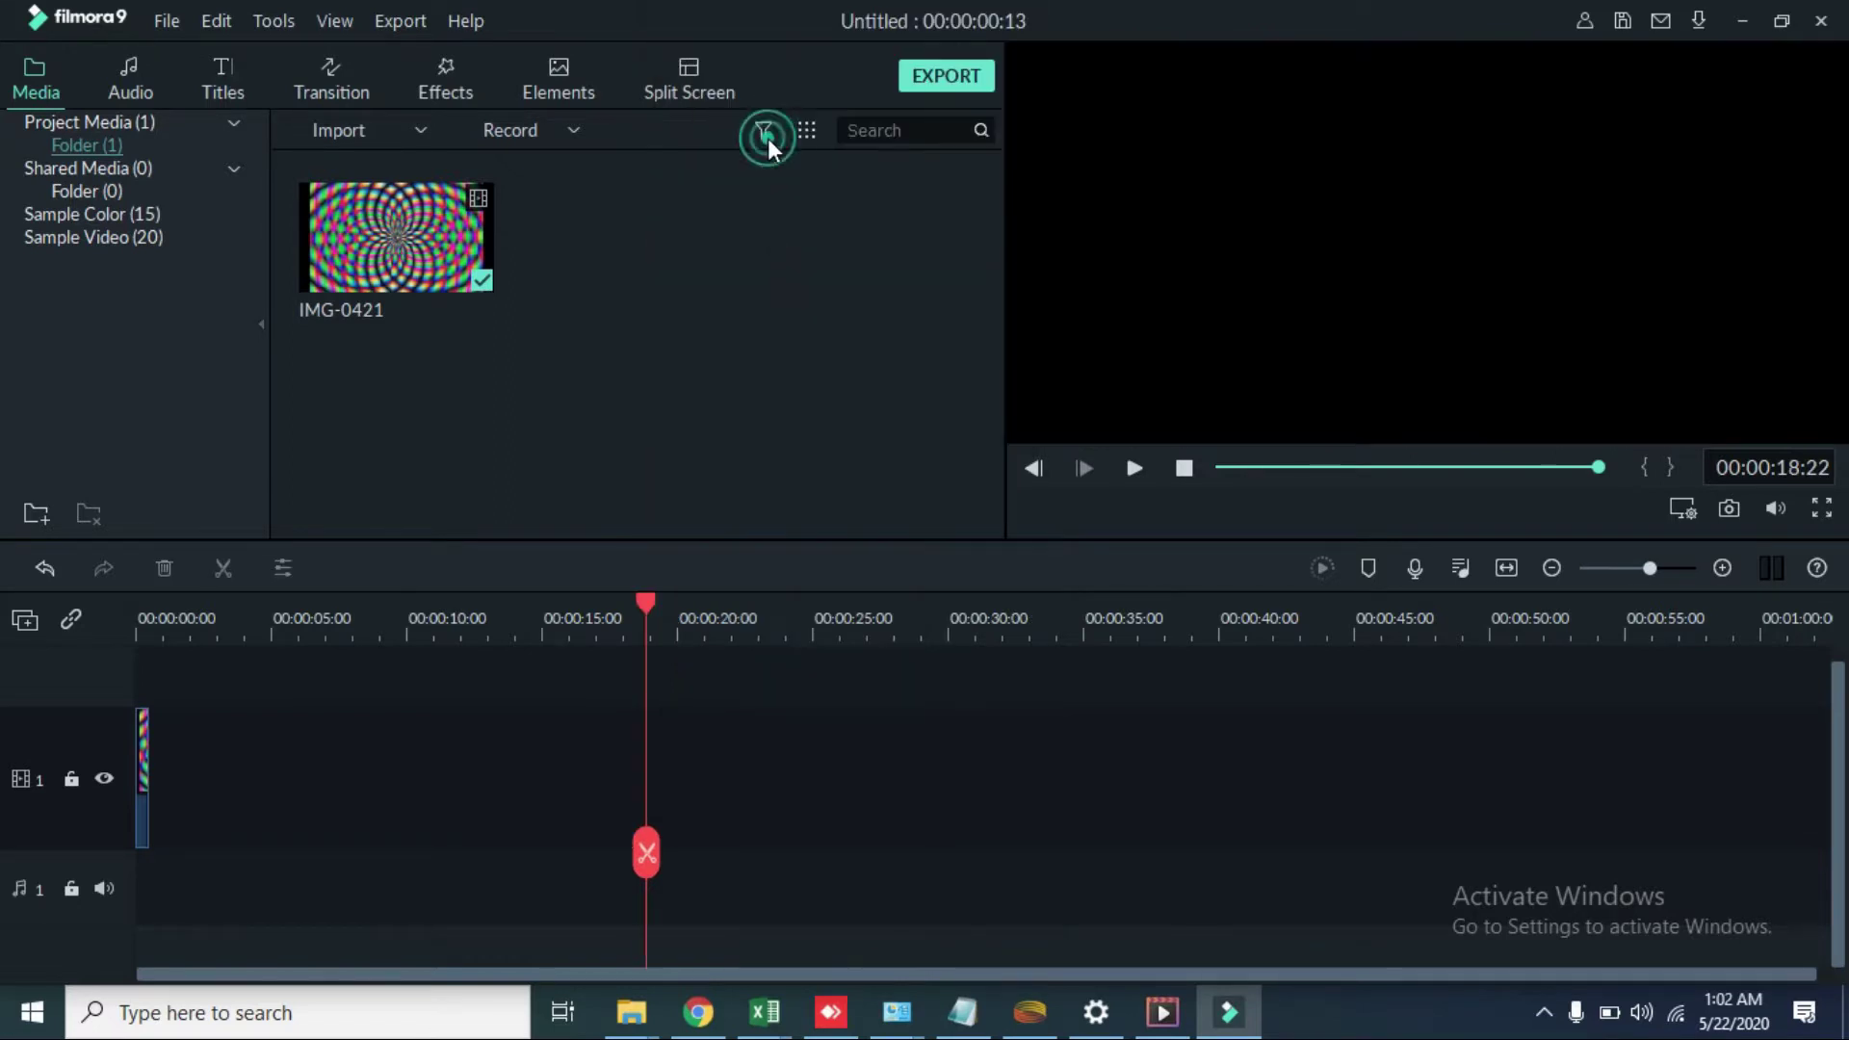
right_click(176, 765)
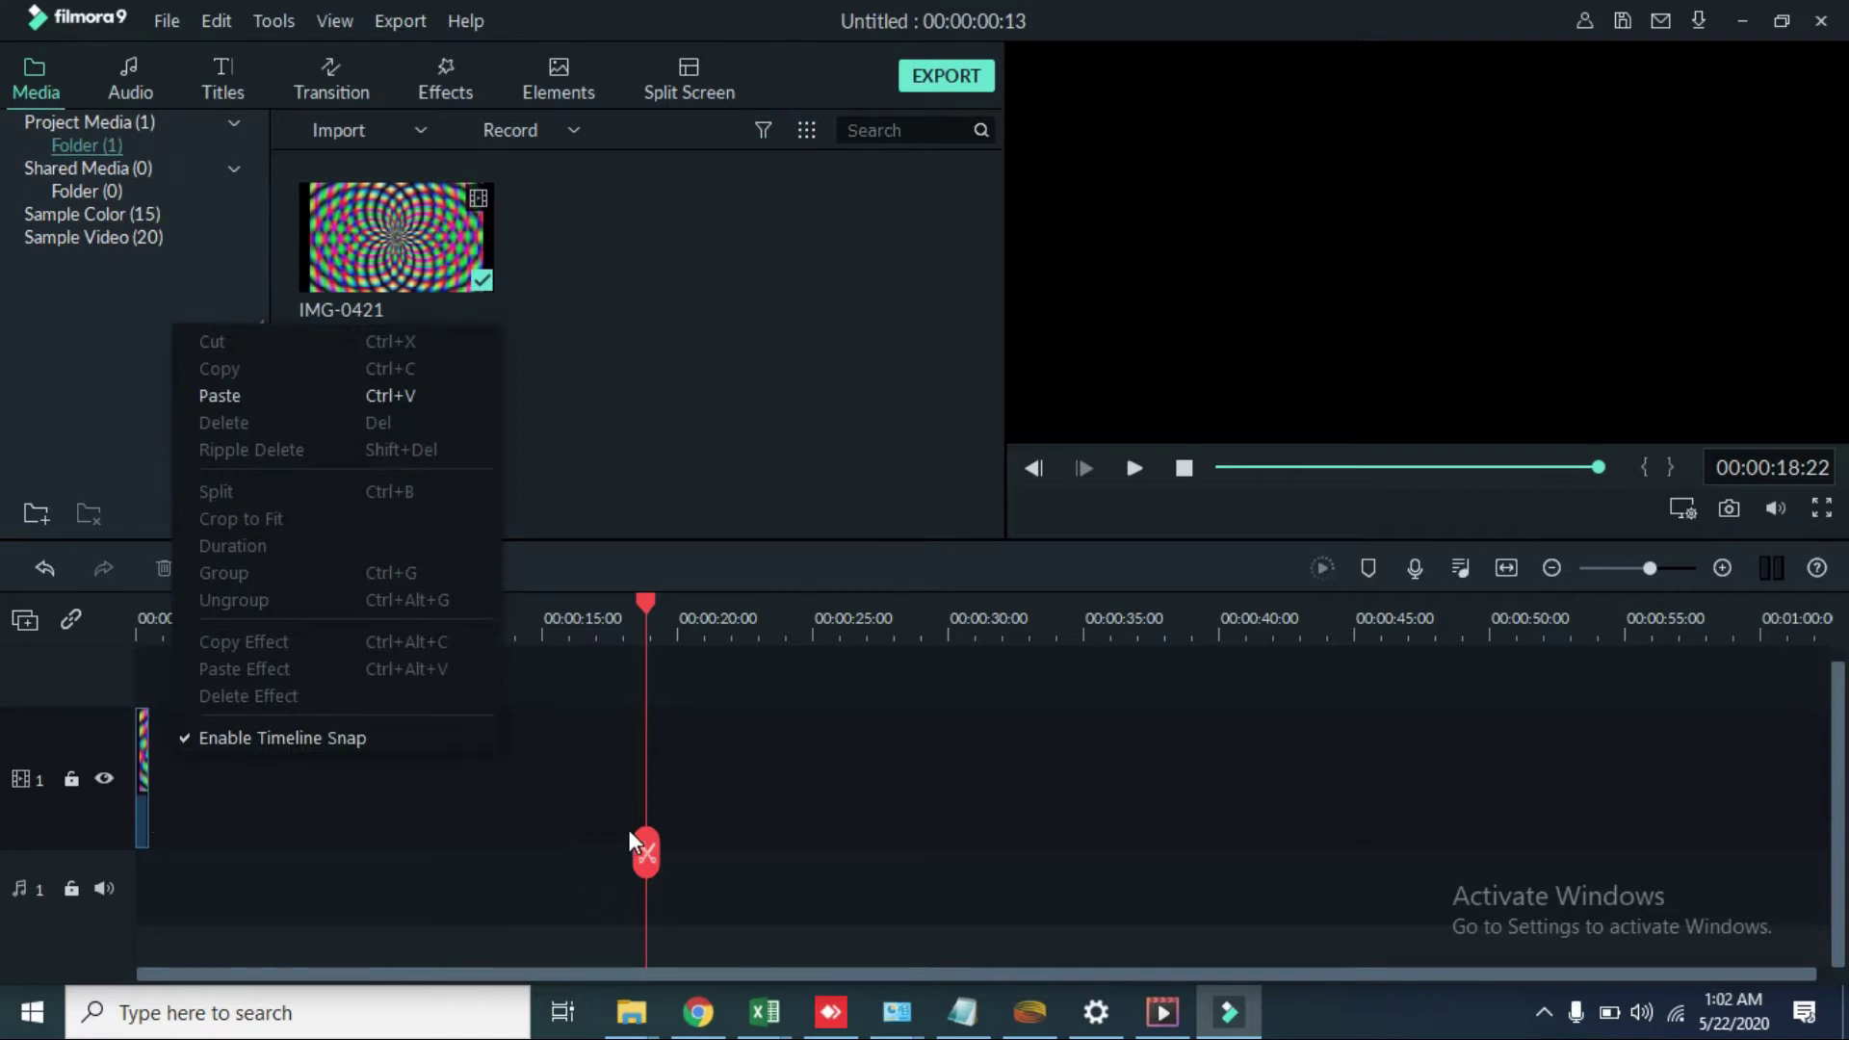
left_click(644, 849)
Step: Paste copies at about 4 and 1 seconds, shorten the middle clip, and close the gap
left_click_drag(649, 853, 258, 851)
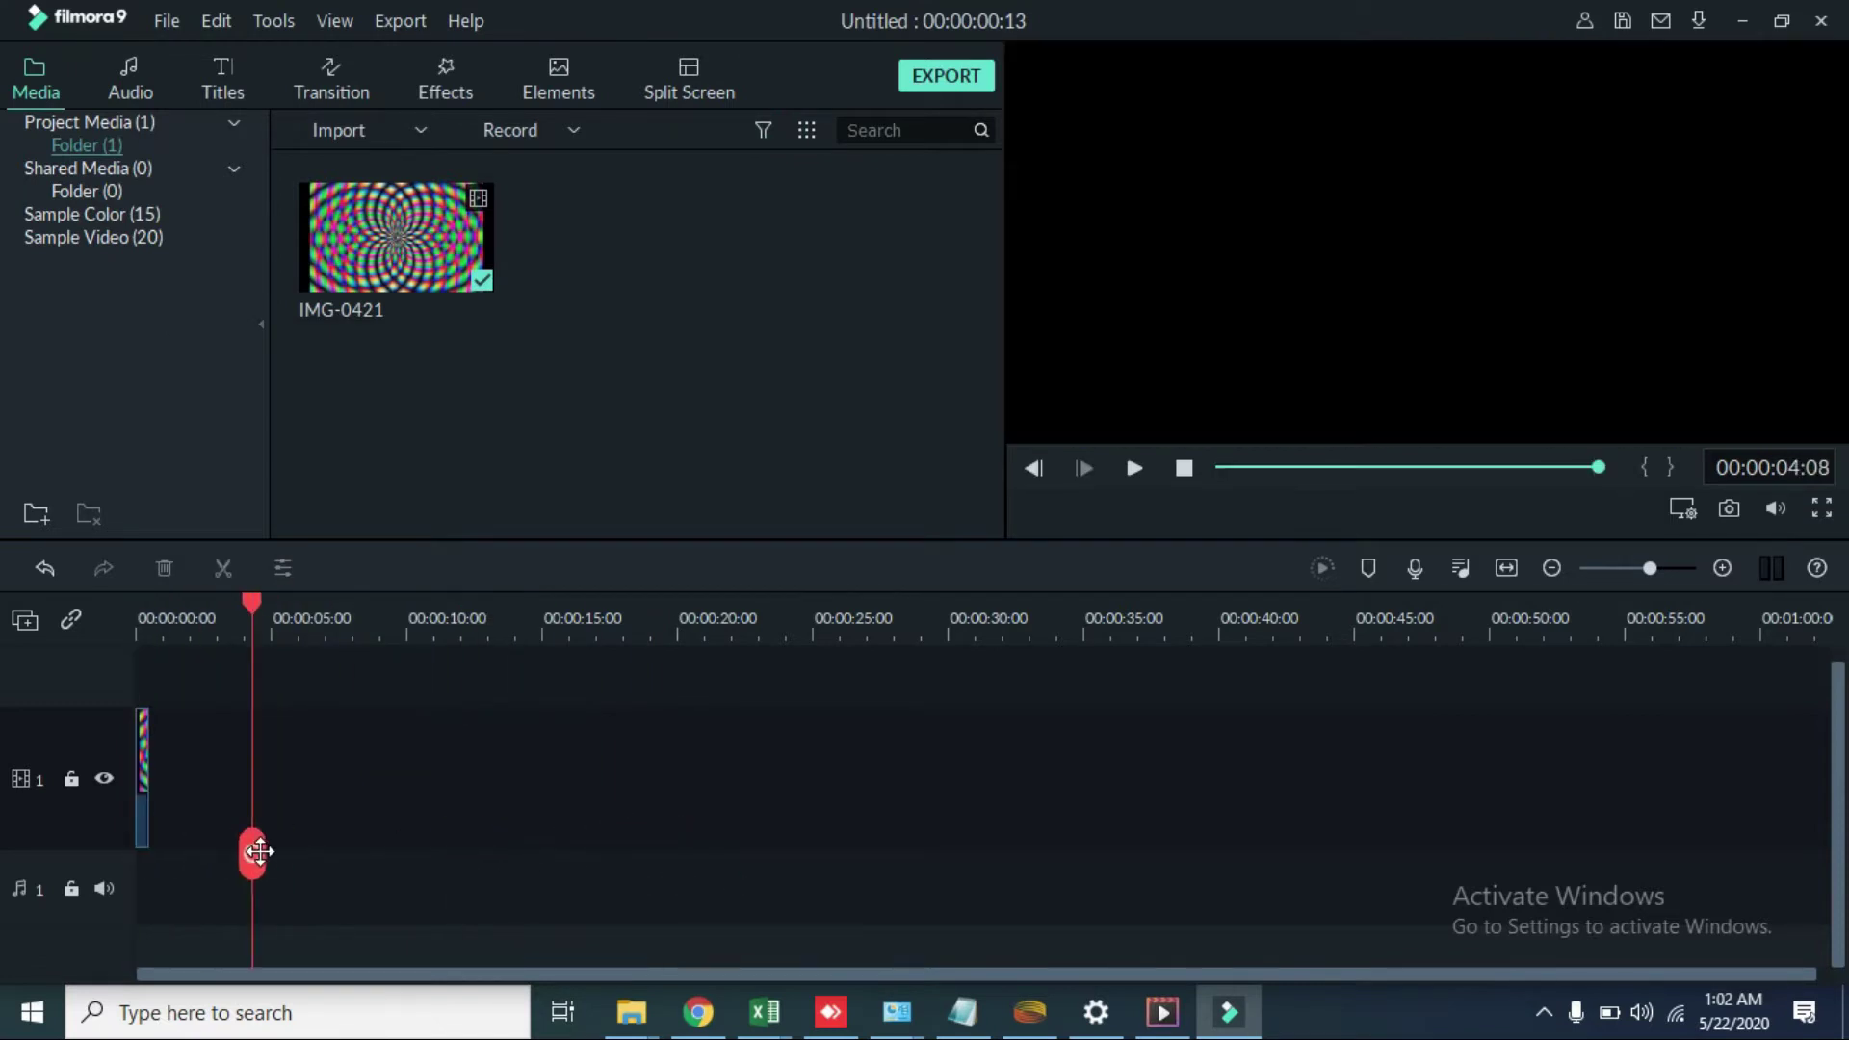
right_click(176, 798)
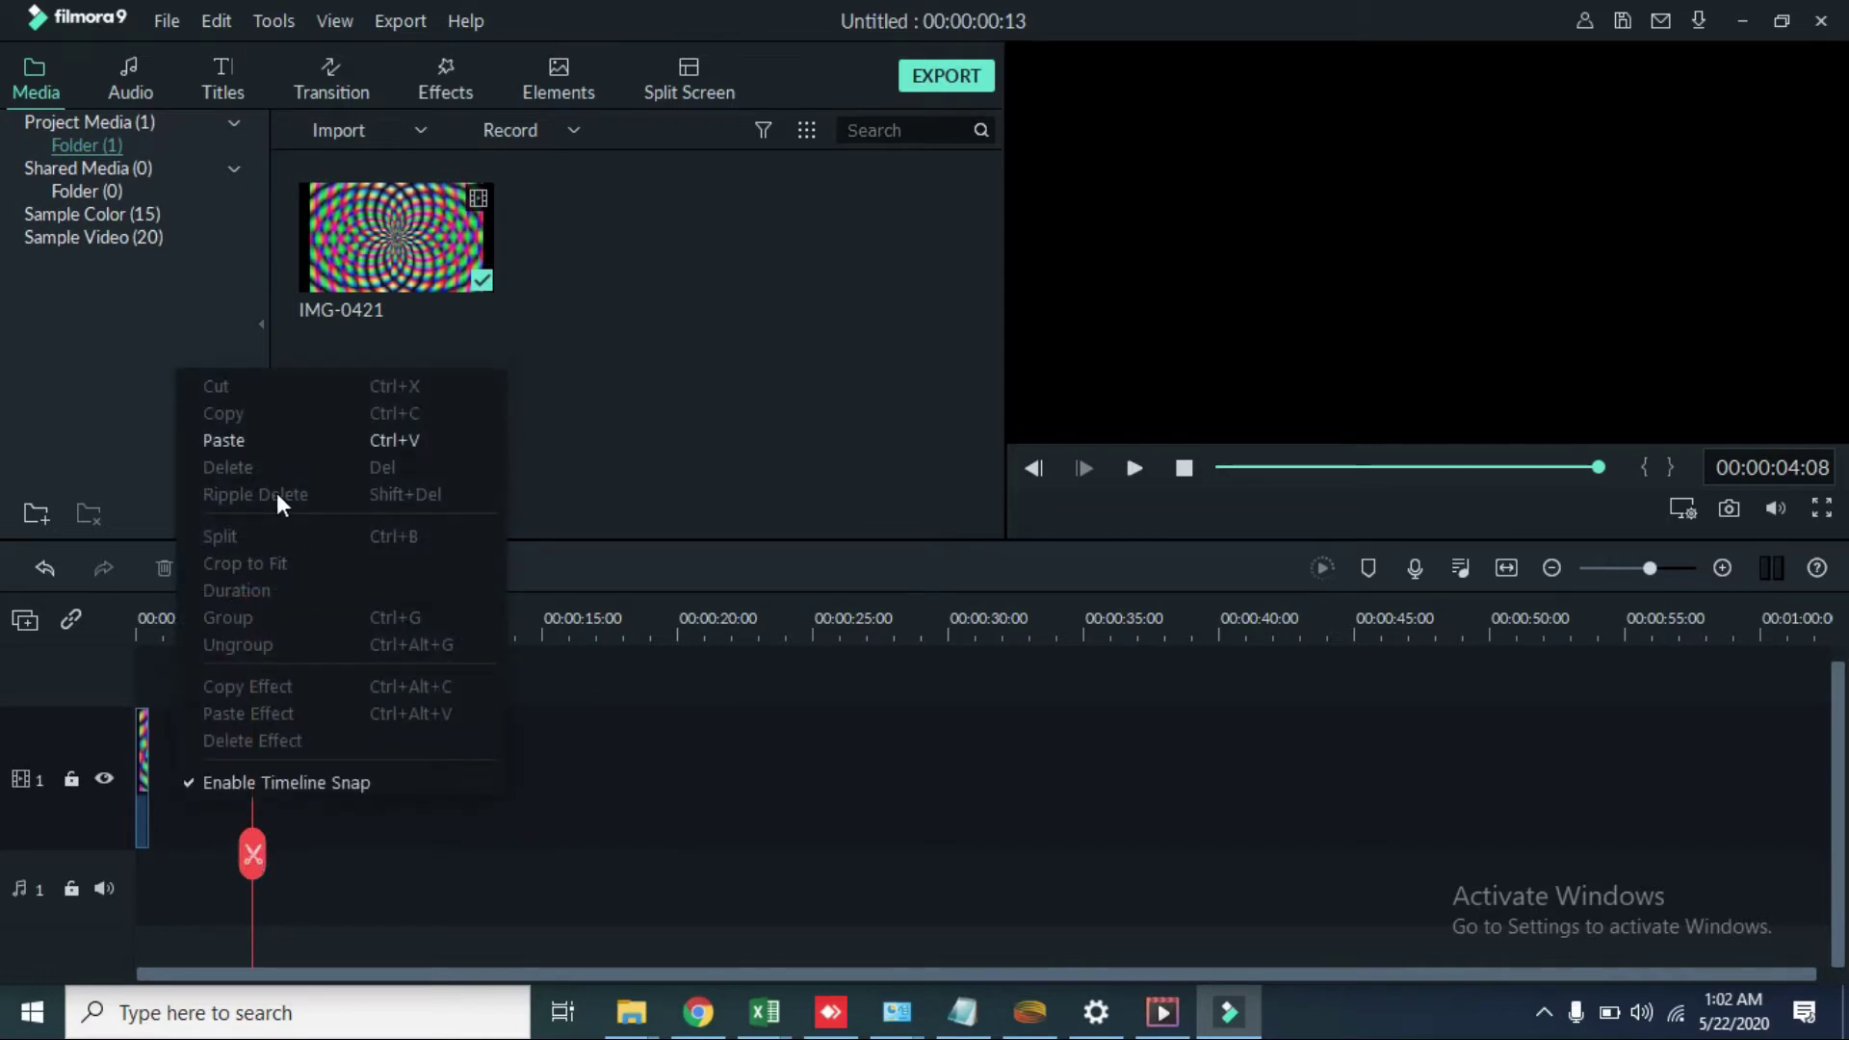
left_click(252, 439)
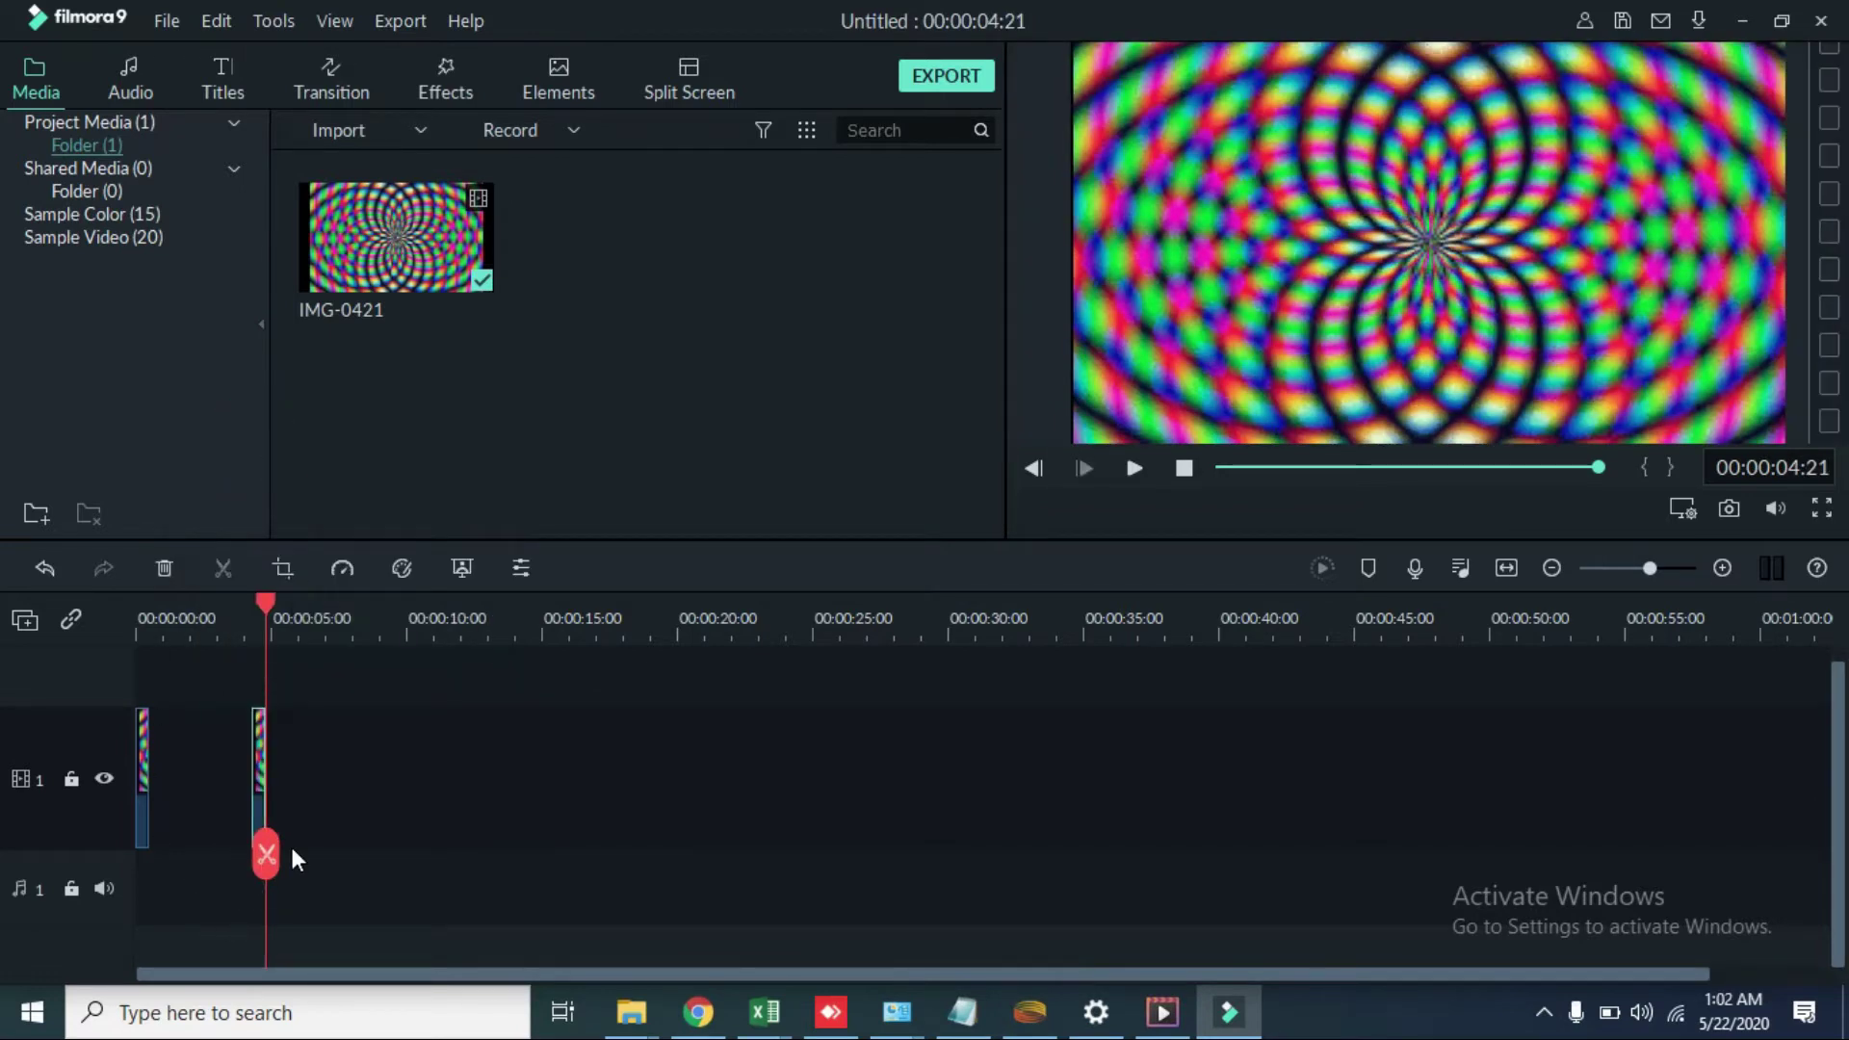
left_click_drag(268, 853, 153, 833)
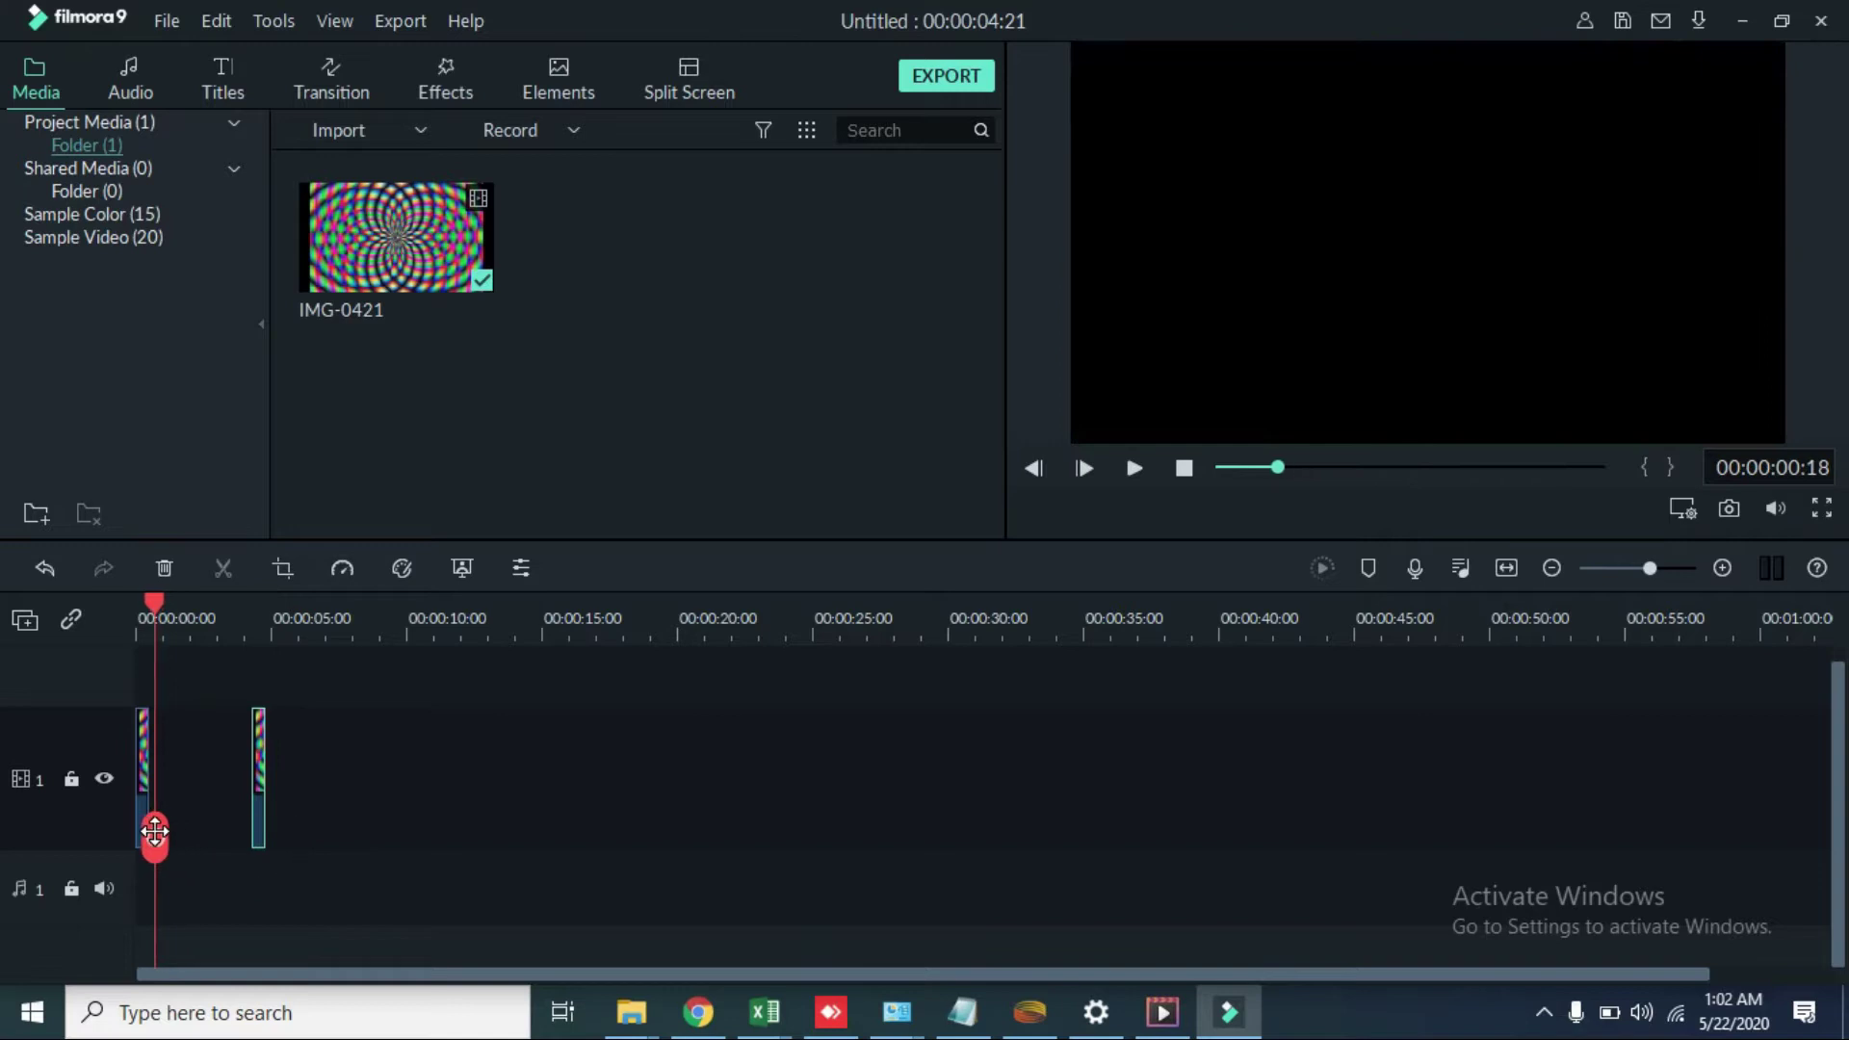
right_click(223, 805)
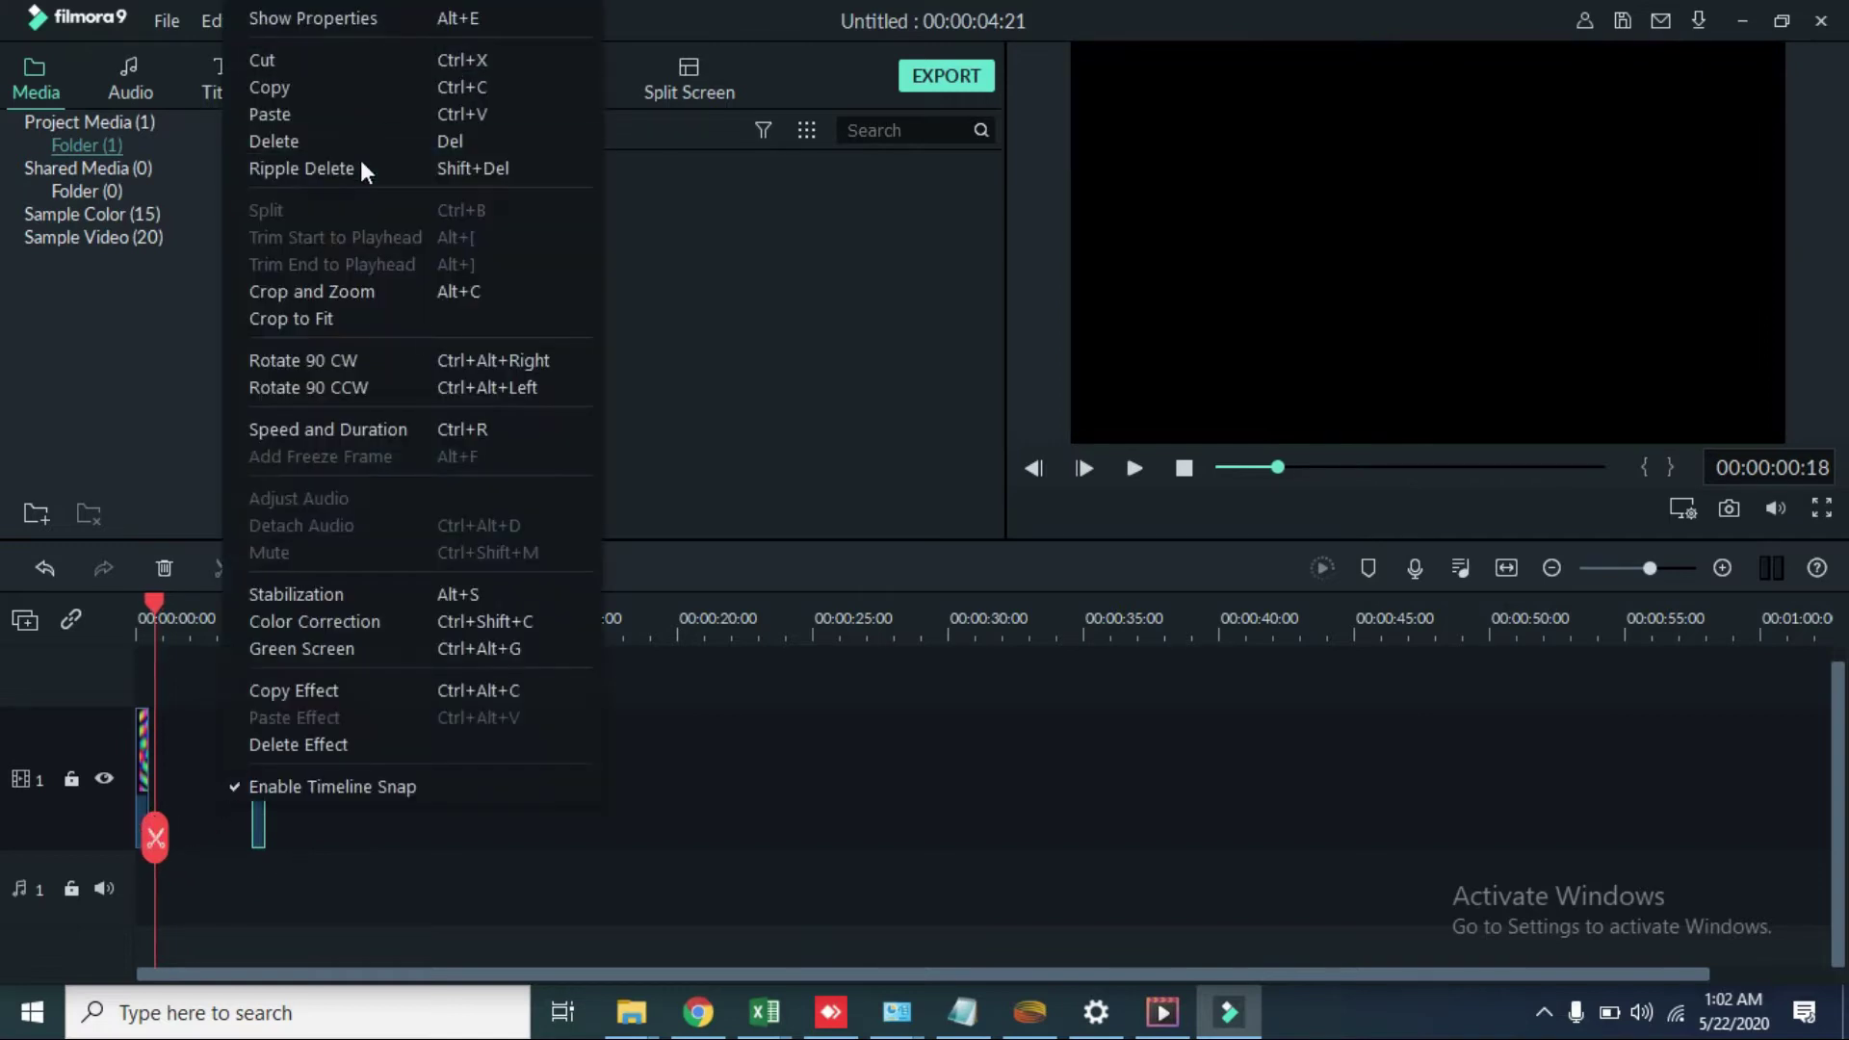
left_click(346, 108)
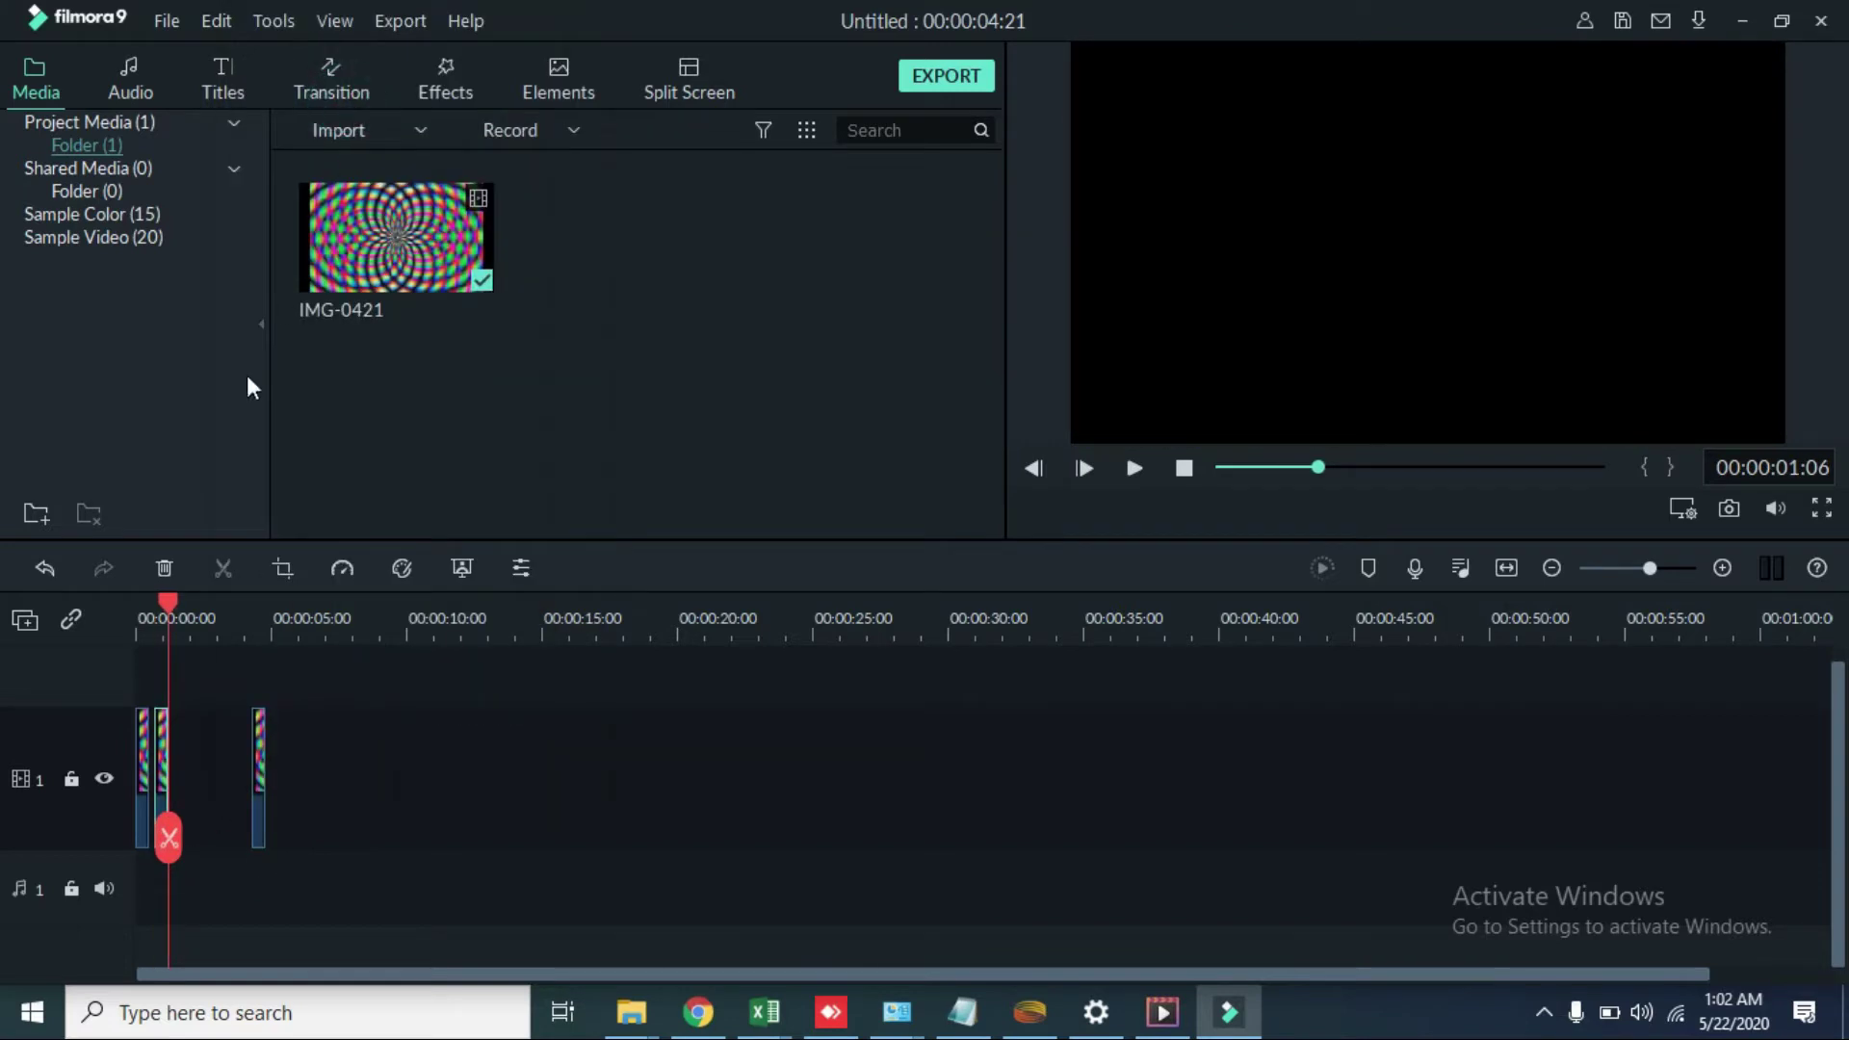
left_click_drag(152, 754, 164, 765)
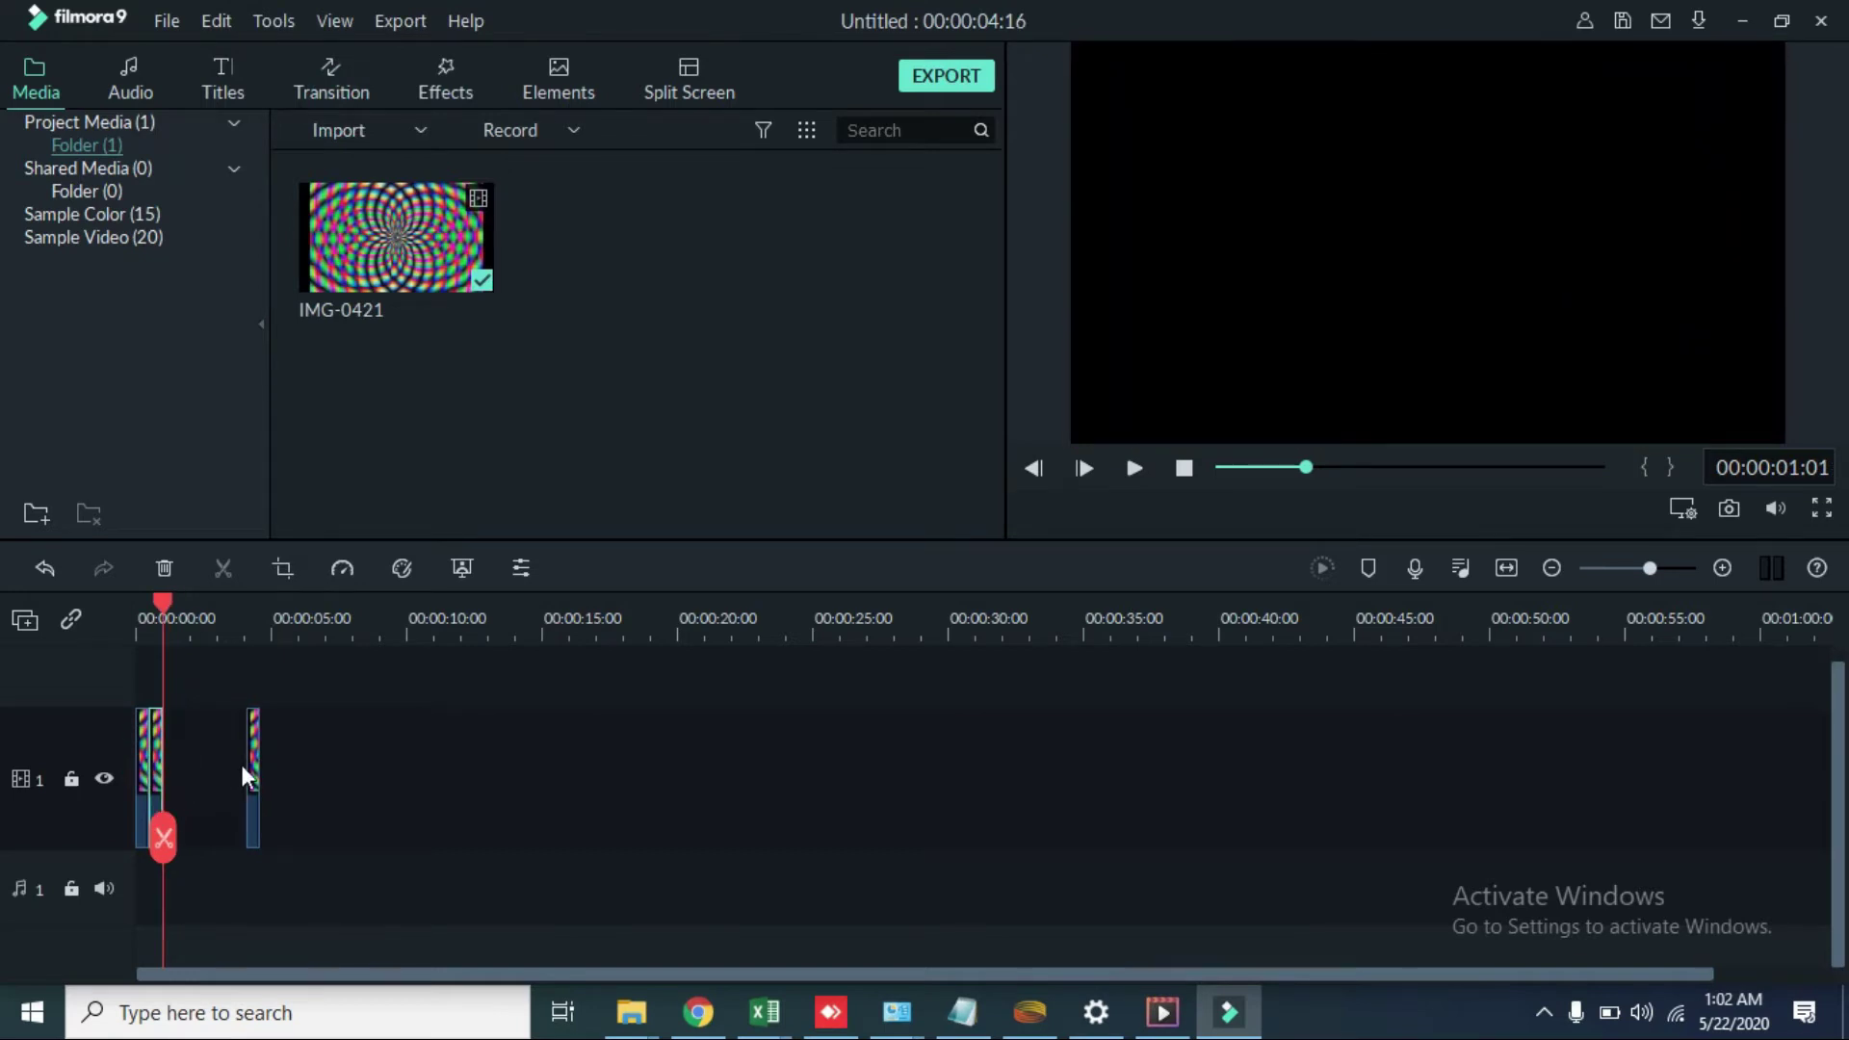
left_click_drag(256, 788, 181, 830)
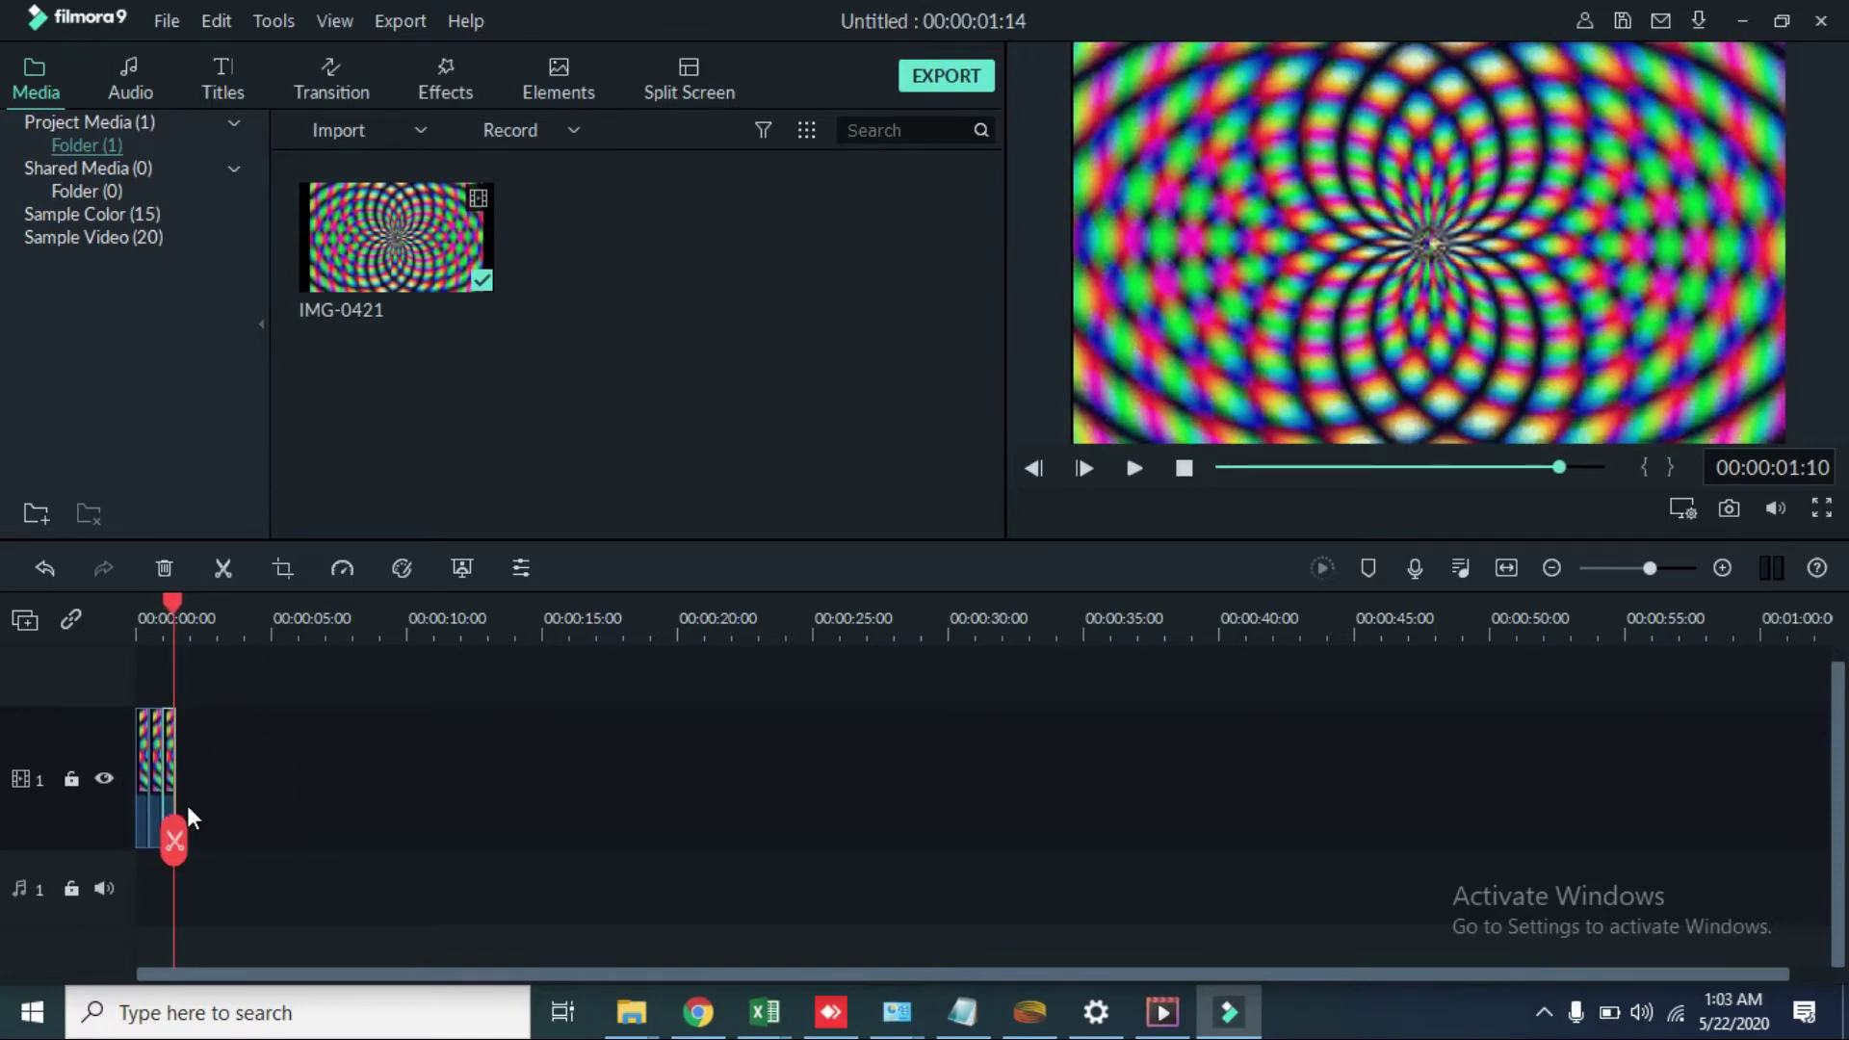
key("ctrl+v")
key("ctrl+v")
key("ctrl+v")
key("ctrl+v")
key("ctrl+v")
key("ctrl+v")
key("ctrl+v")
key("ctrl+v")
key("ctrl+v")
key("ctrl+v")
key("ctrl+v")
key("ctrl+v")
key("ctrl+v")
key("ctrl+v")
key("ctrl+v")
key("ctrl+v")
key("ctrl+v")
key("ctrl+v")
key("ctrl+v")
key("ctrl+v")
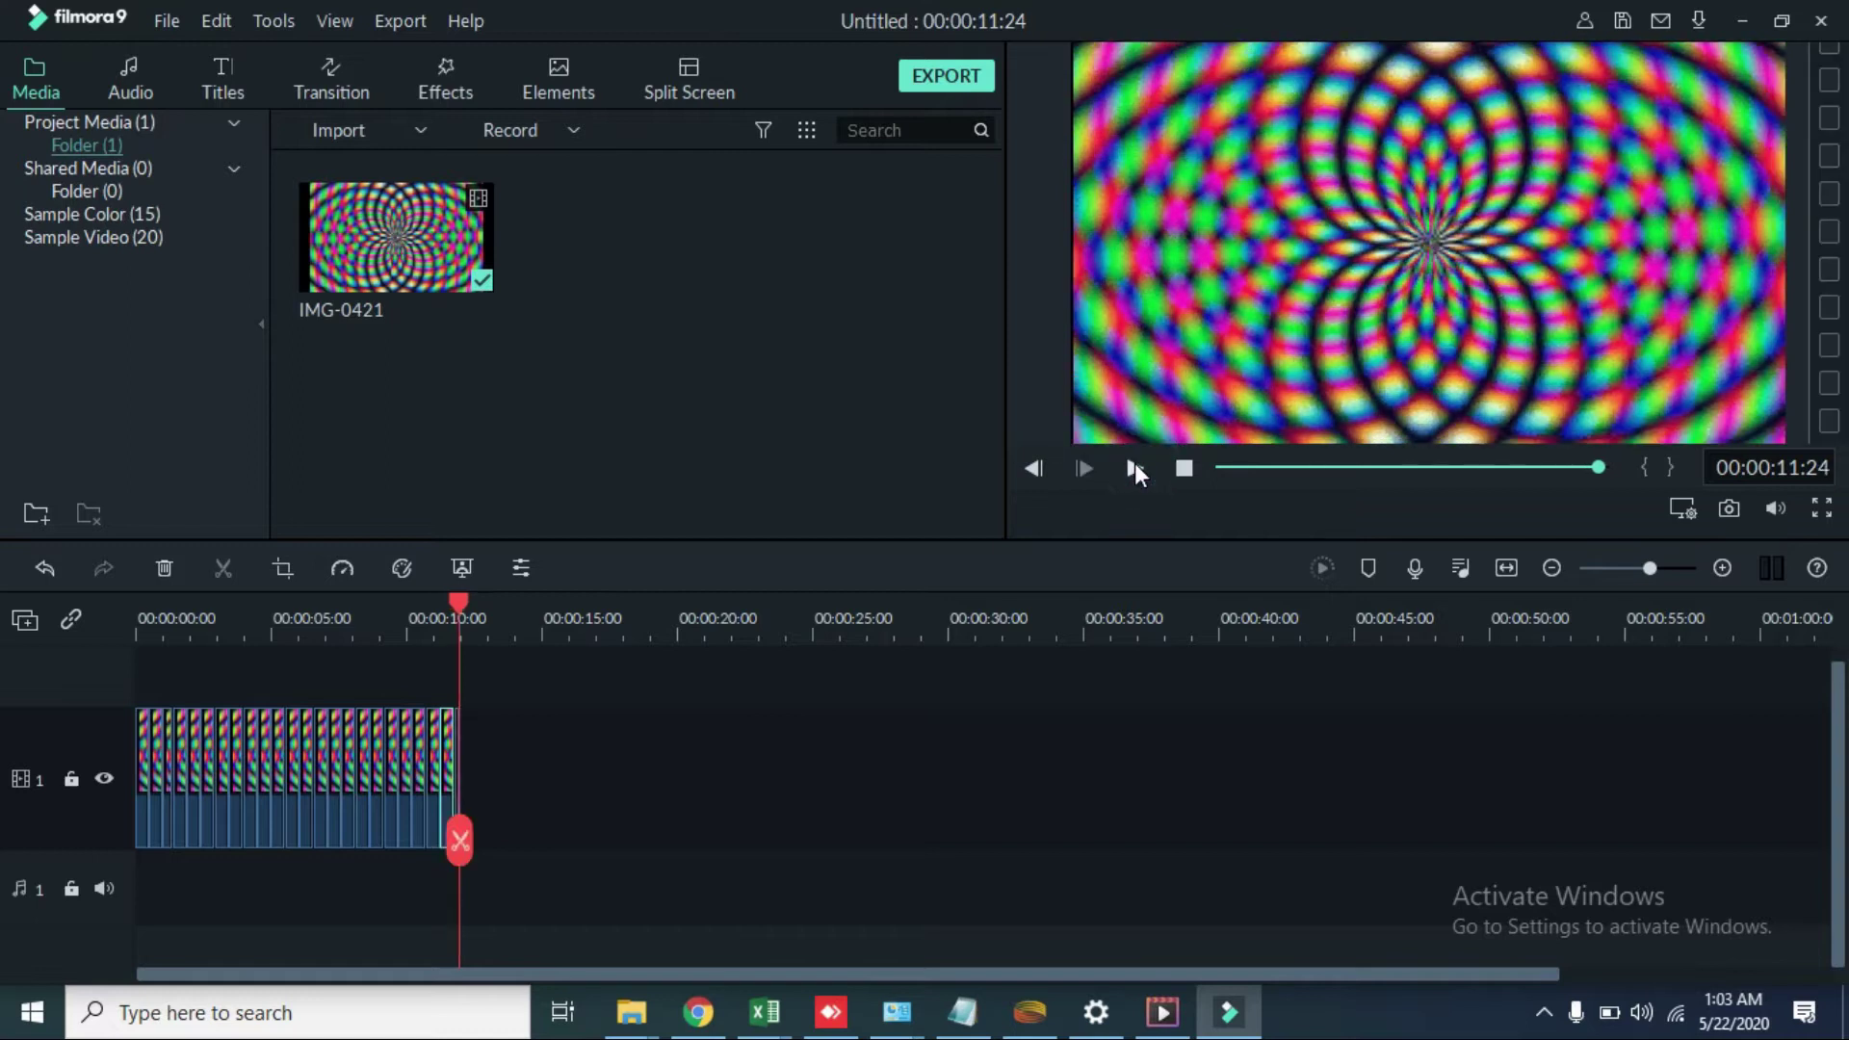
left_click(1134, 464)
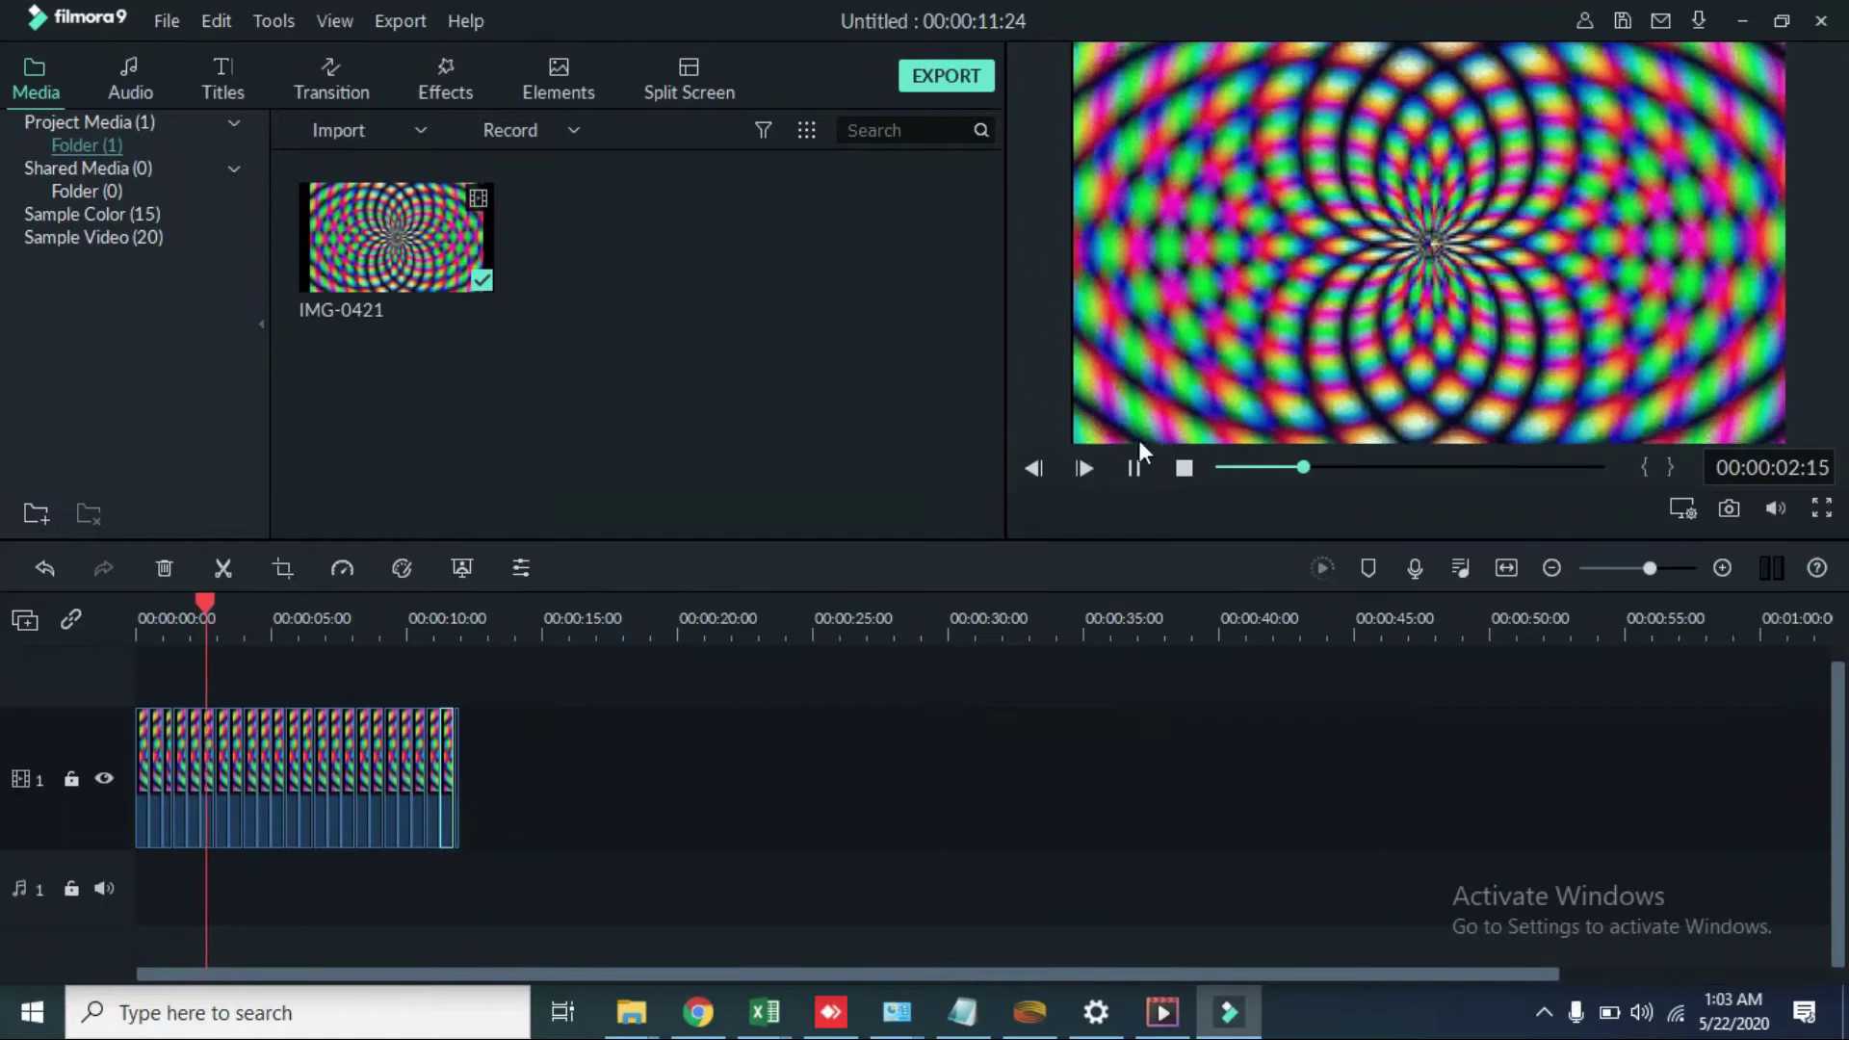
left_click(1134, 467)
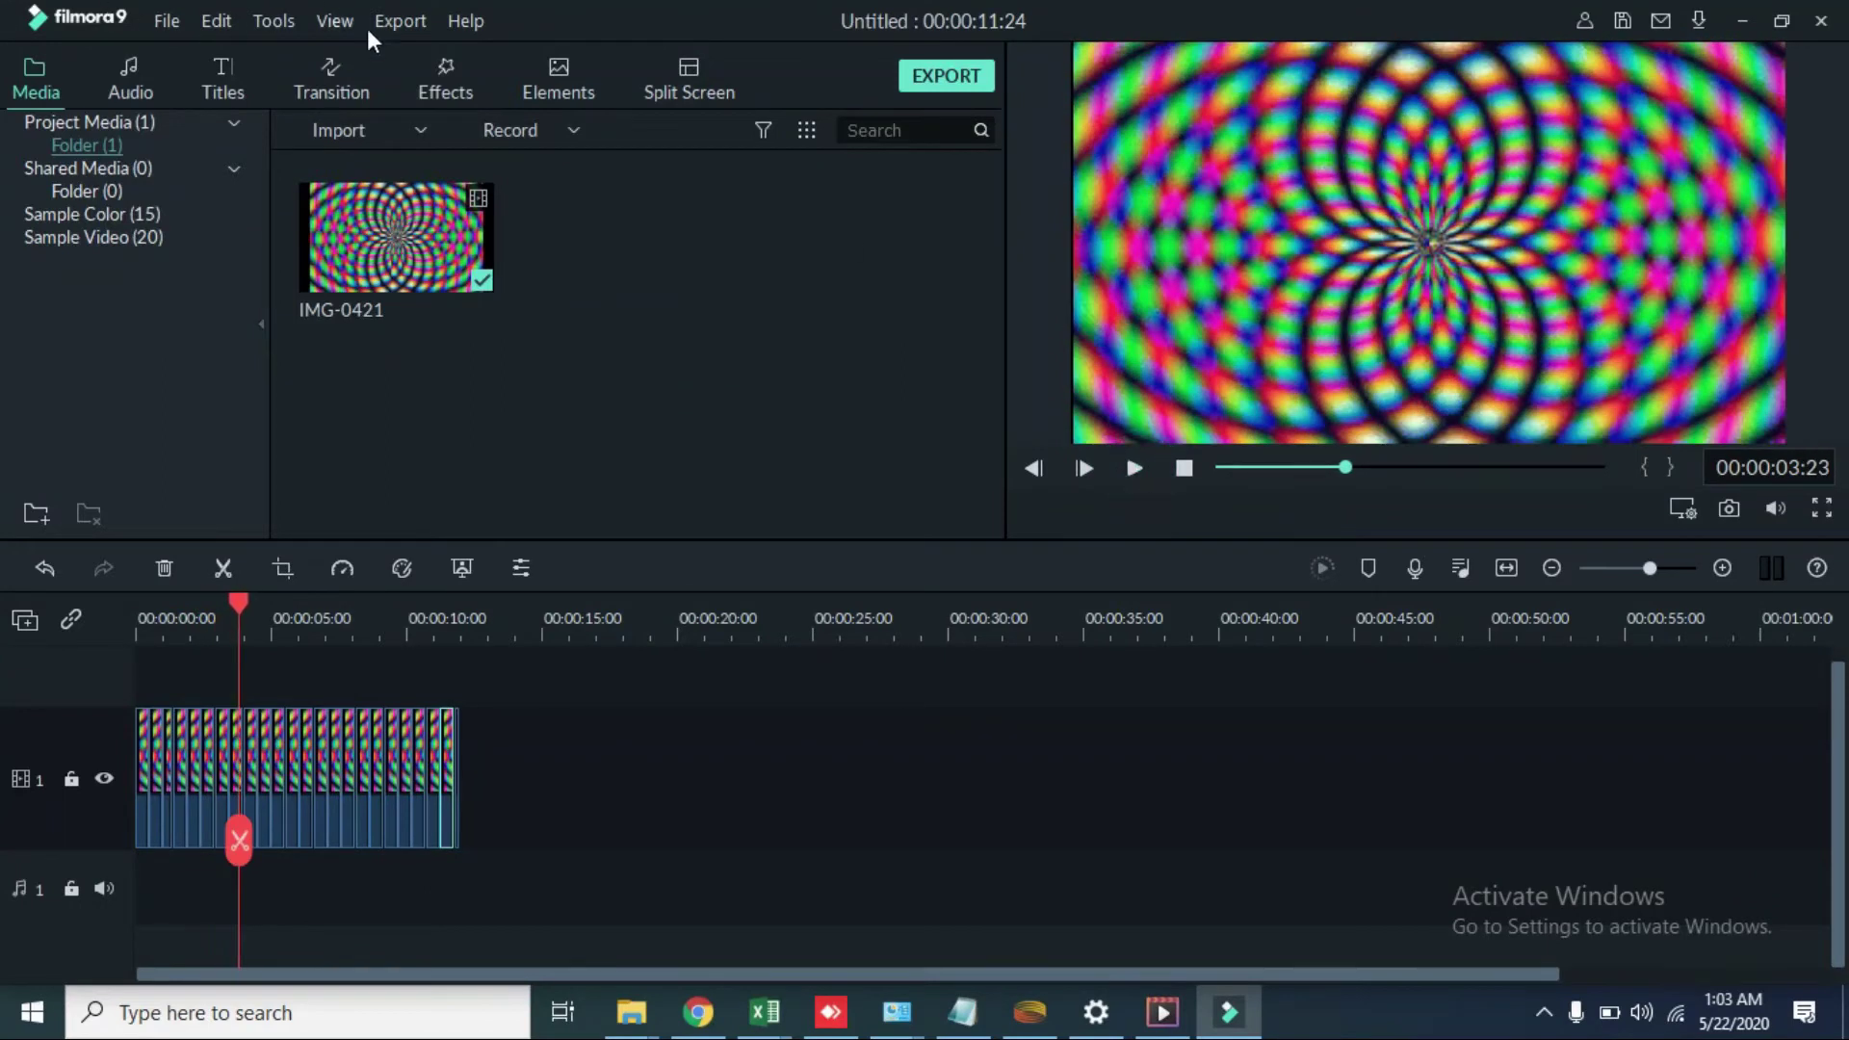
left_click(325, 87)
Step: Add the Credit 3 title to track 2 at the timeline start and preview around 3 seconds
left_click(241, 81)
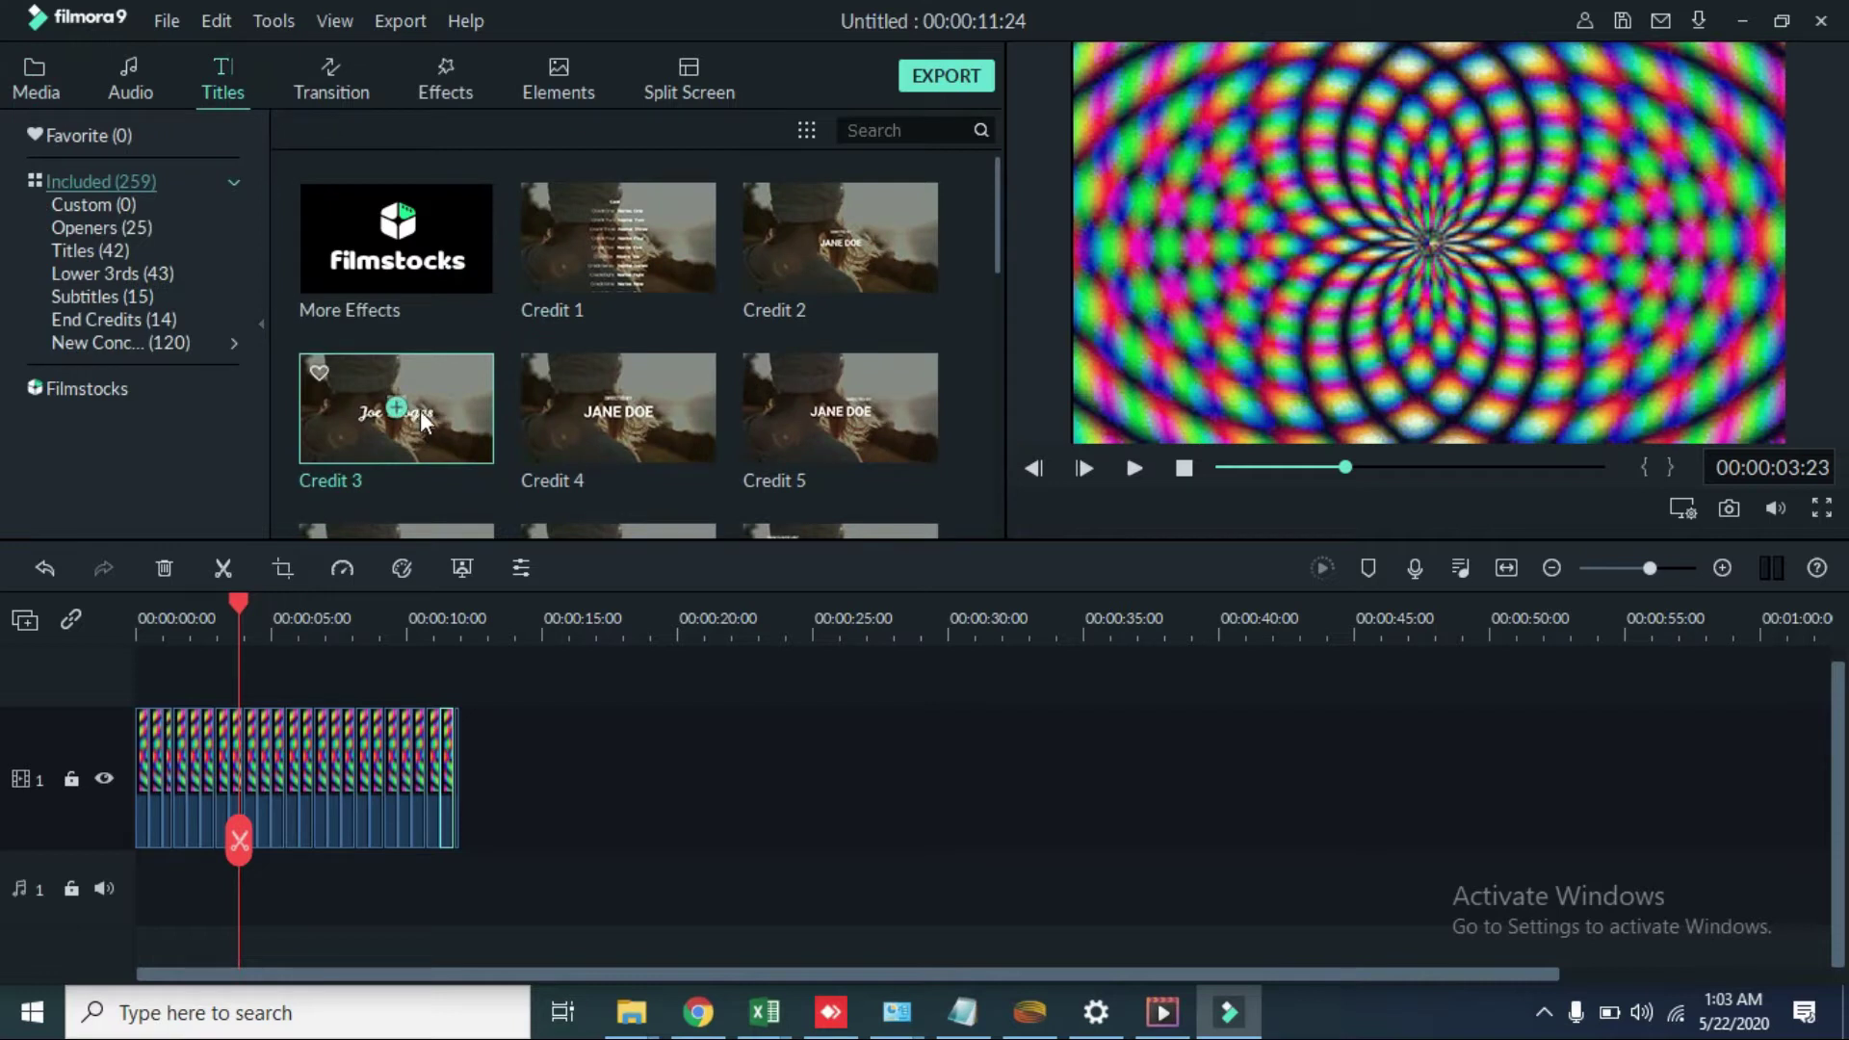
left_click(385, 416)
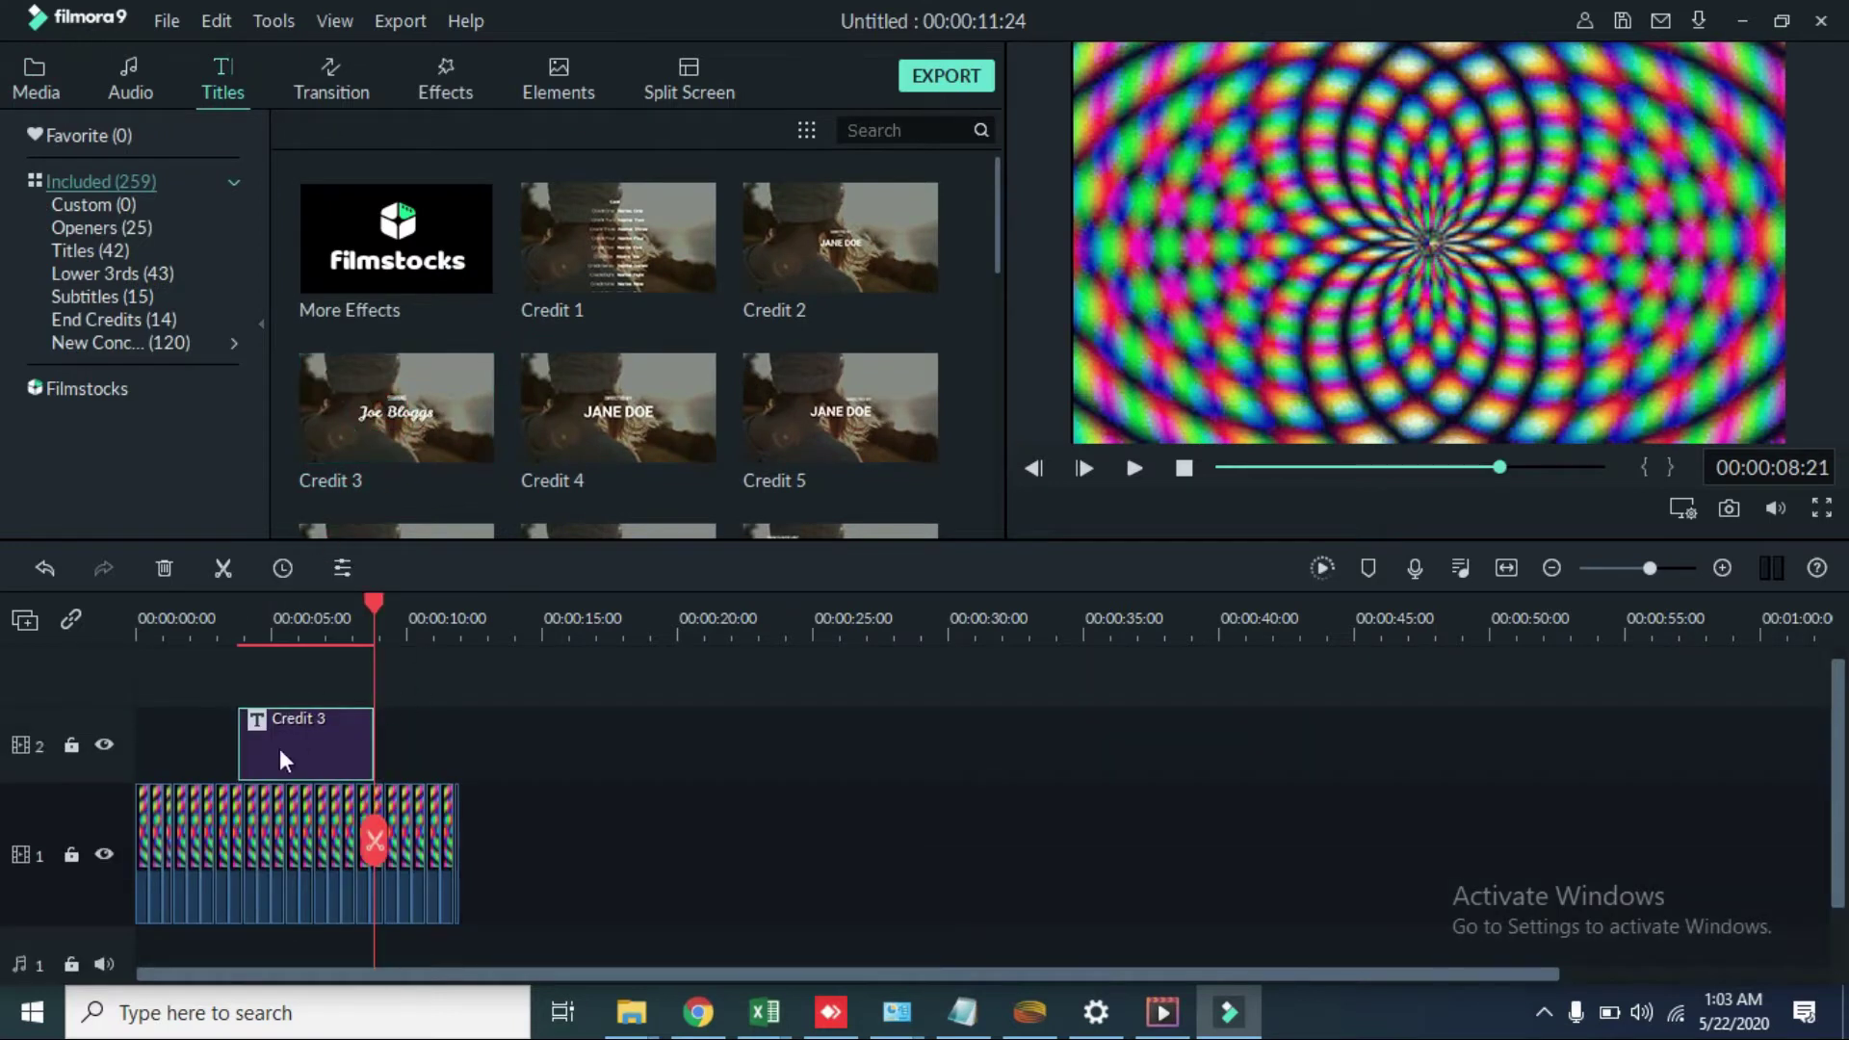
left_click_drag(311, 739, 208, 739)
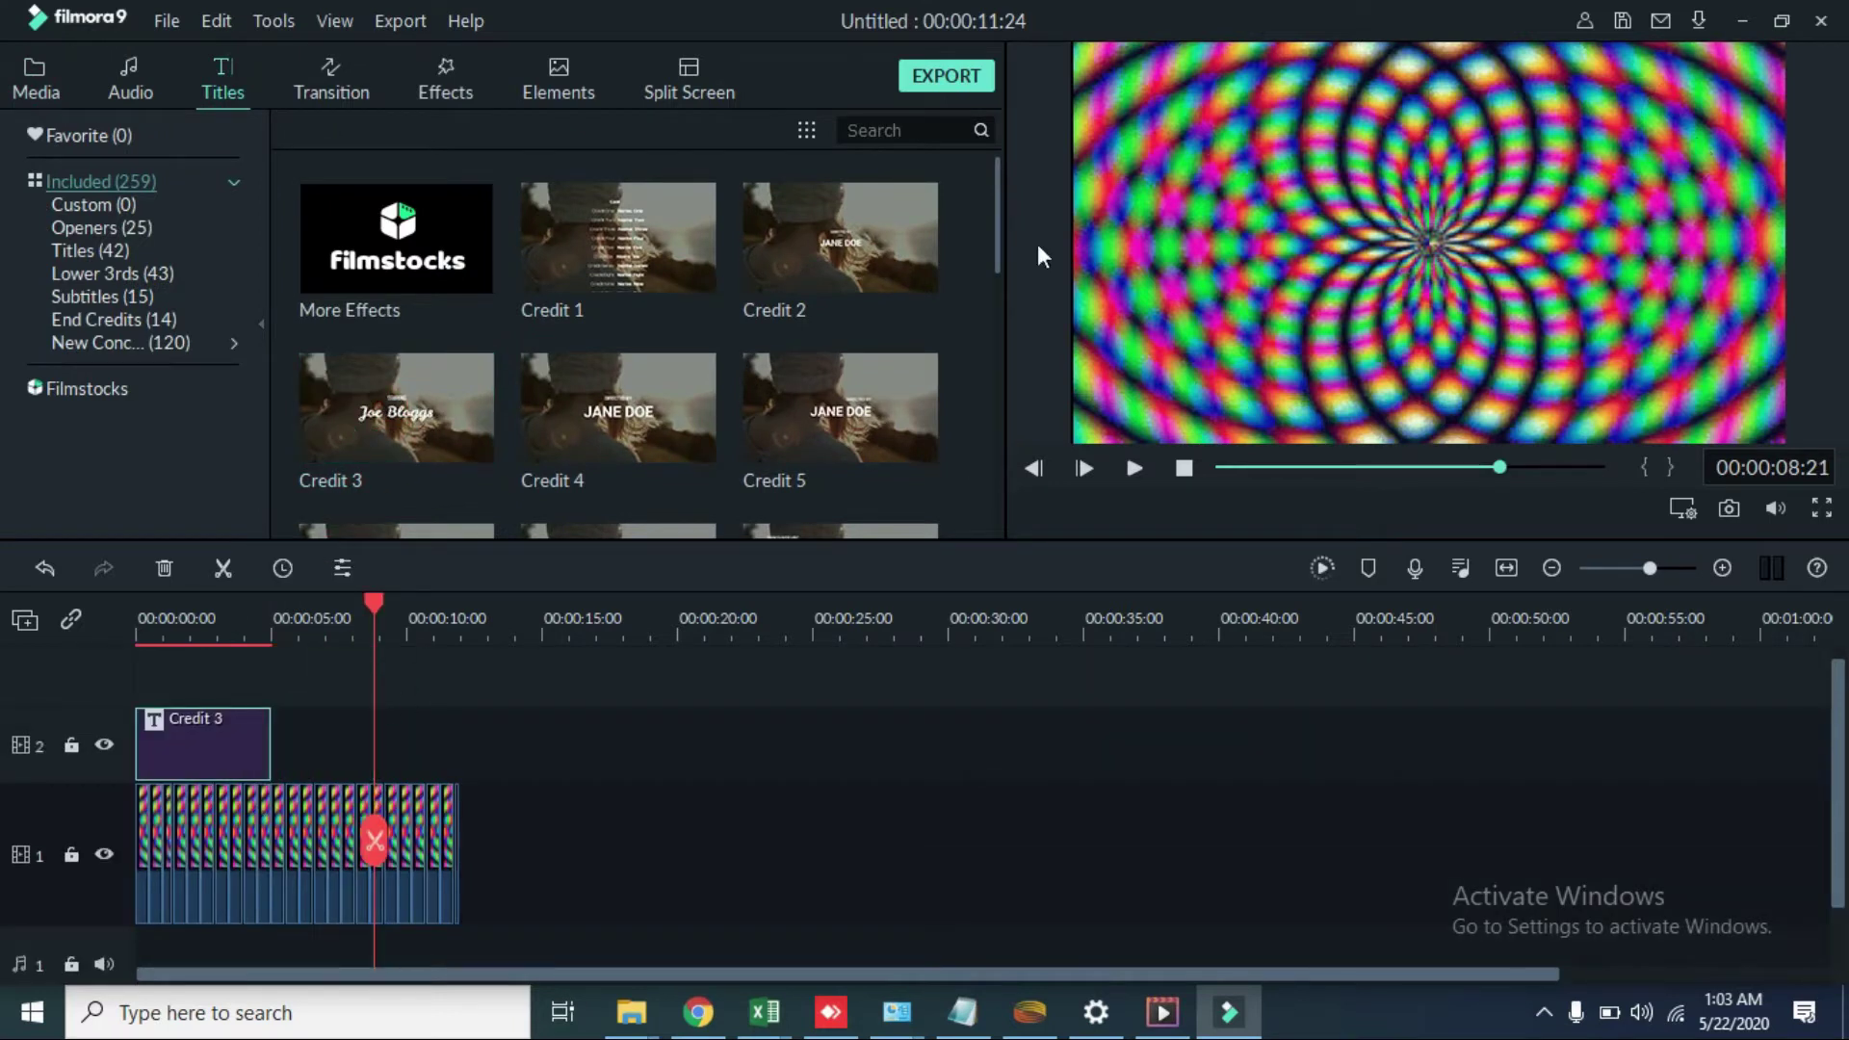
left_click(289, 818)
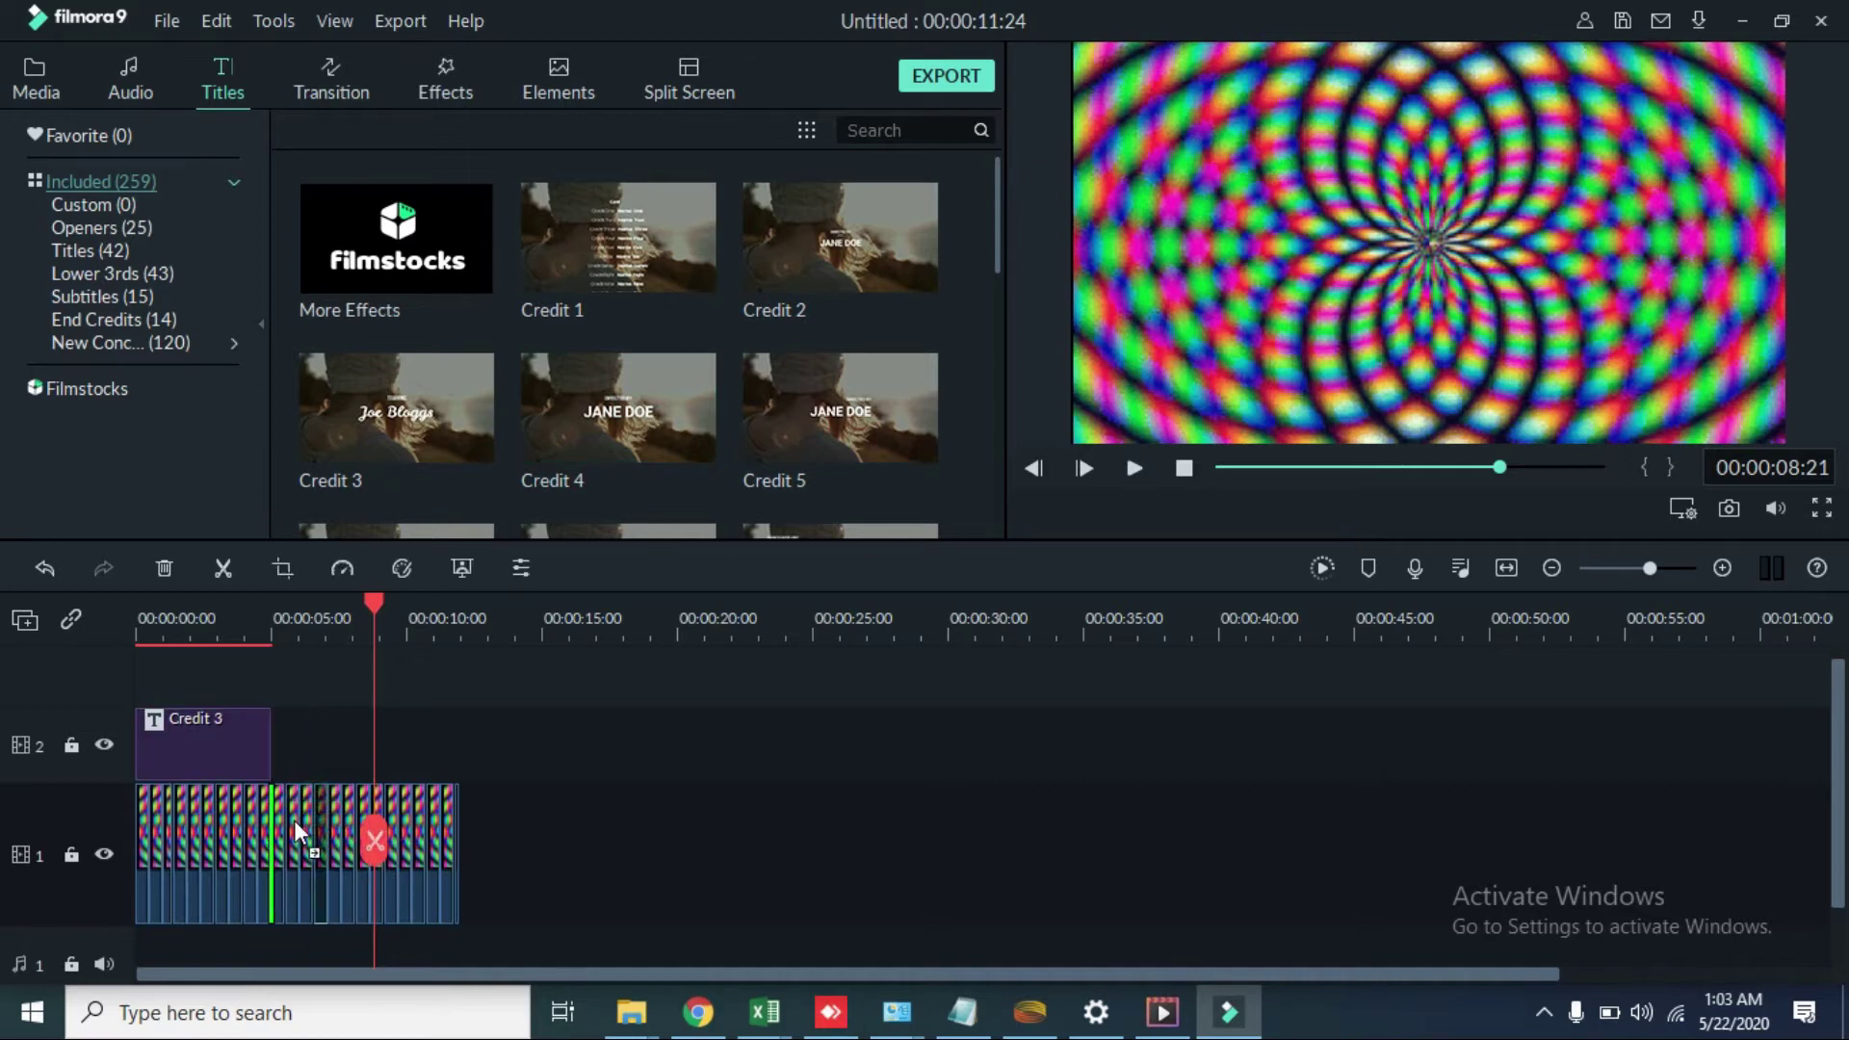
left_click_drag(374, 840, 223, 848)
Step: Erase the STARRING and Joe Bloggs lines from Credit 3, then open Advanced Text Edit
double_click(203, 746)
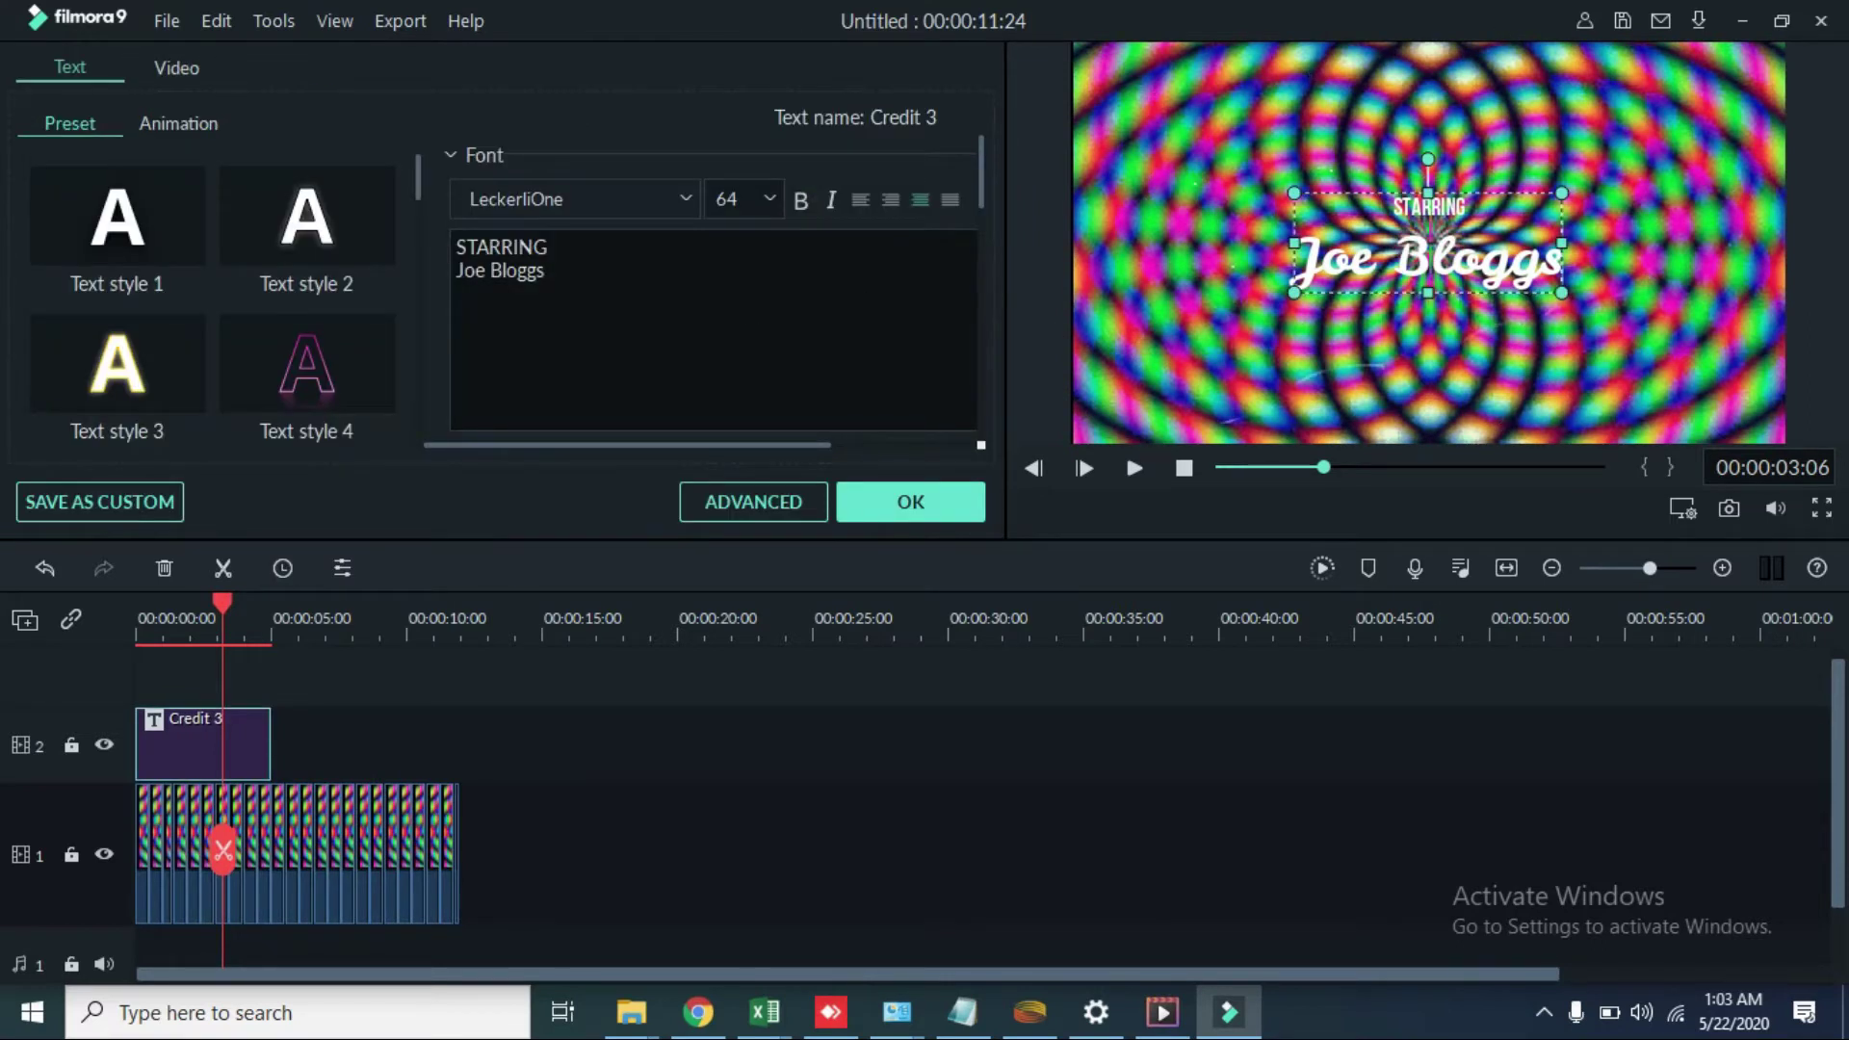
left_click(629, 246)
key("BackSpace")
key("BackSpace")
key("BackSpace")
key("BackSpace")
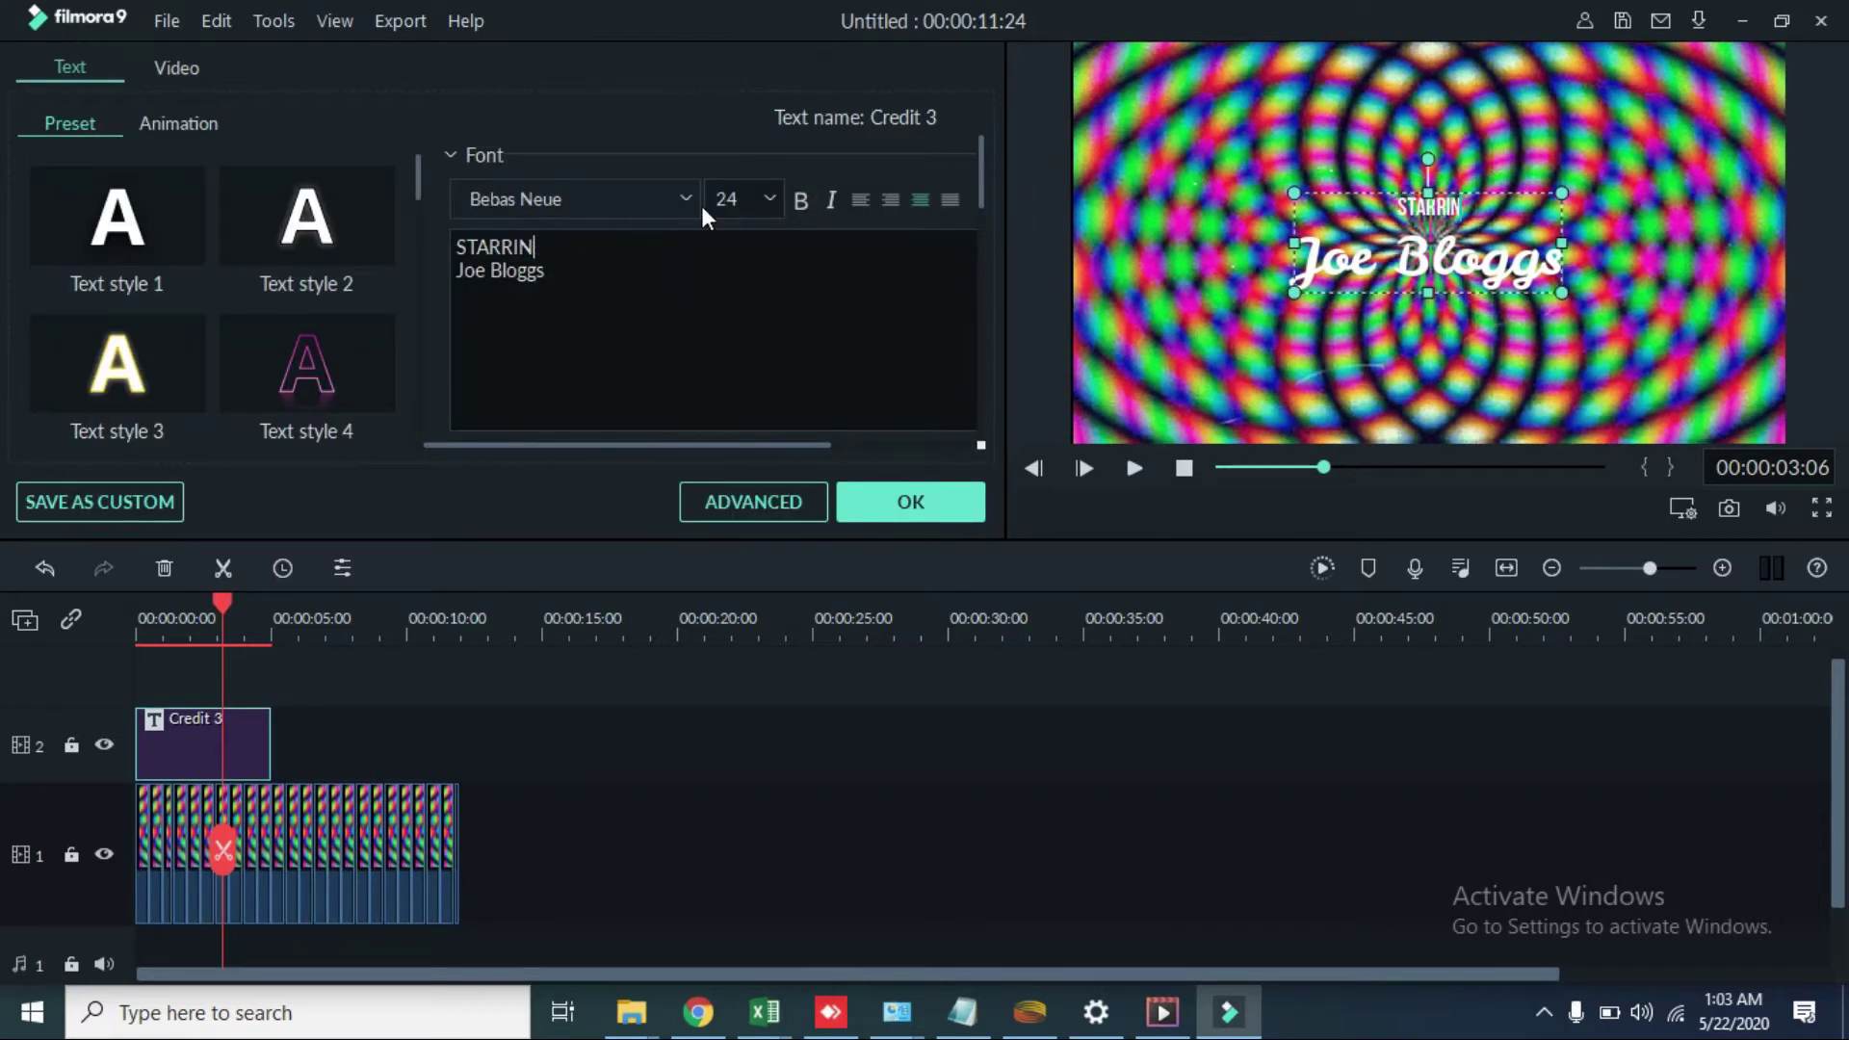
key("BackSpace")
key("BackSpace")
key("BackSpace")
key("BackSpace")
left_click(578, 284)
key("BackSpace")
key("BackSpace")
key("BackSpace")
key("BackSpace")
key("BackSpace")
key("BackSpace")
key("BackSpace")
key("BackSpace")
key("BackSpace")
key("BackSpace")
key("BackSpace")
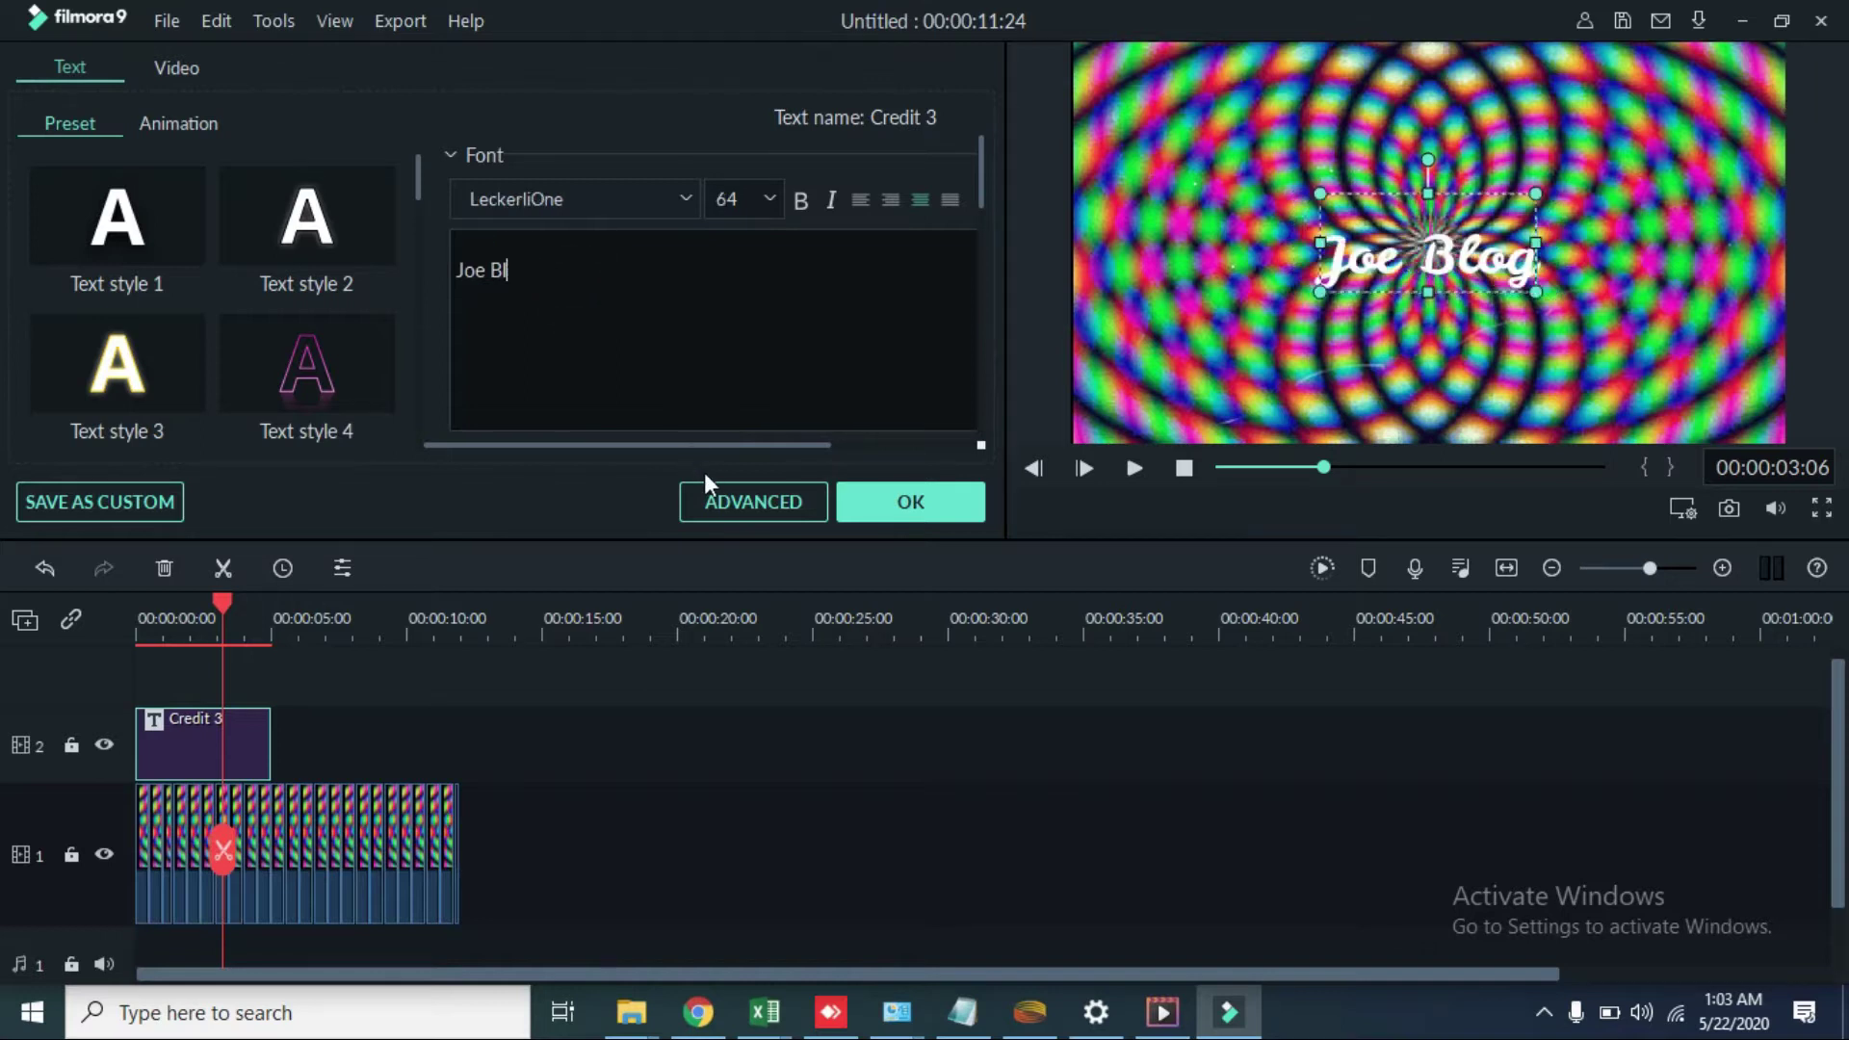
left_click(733, 495)
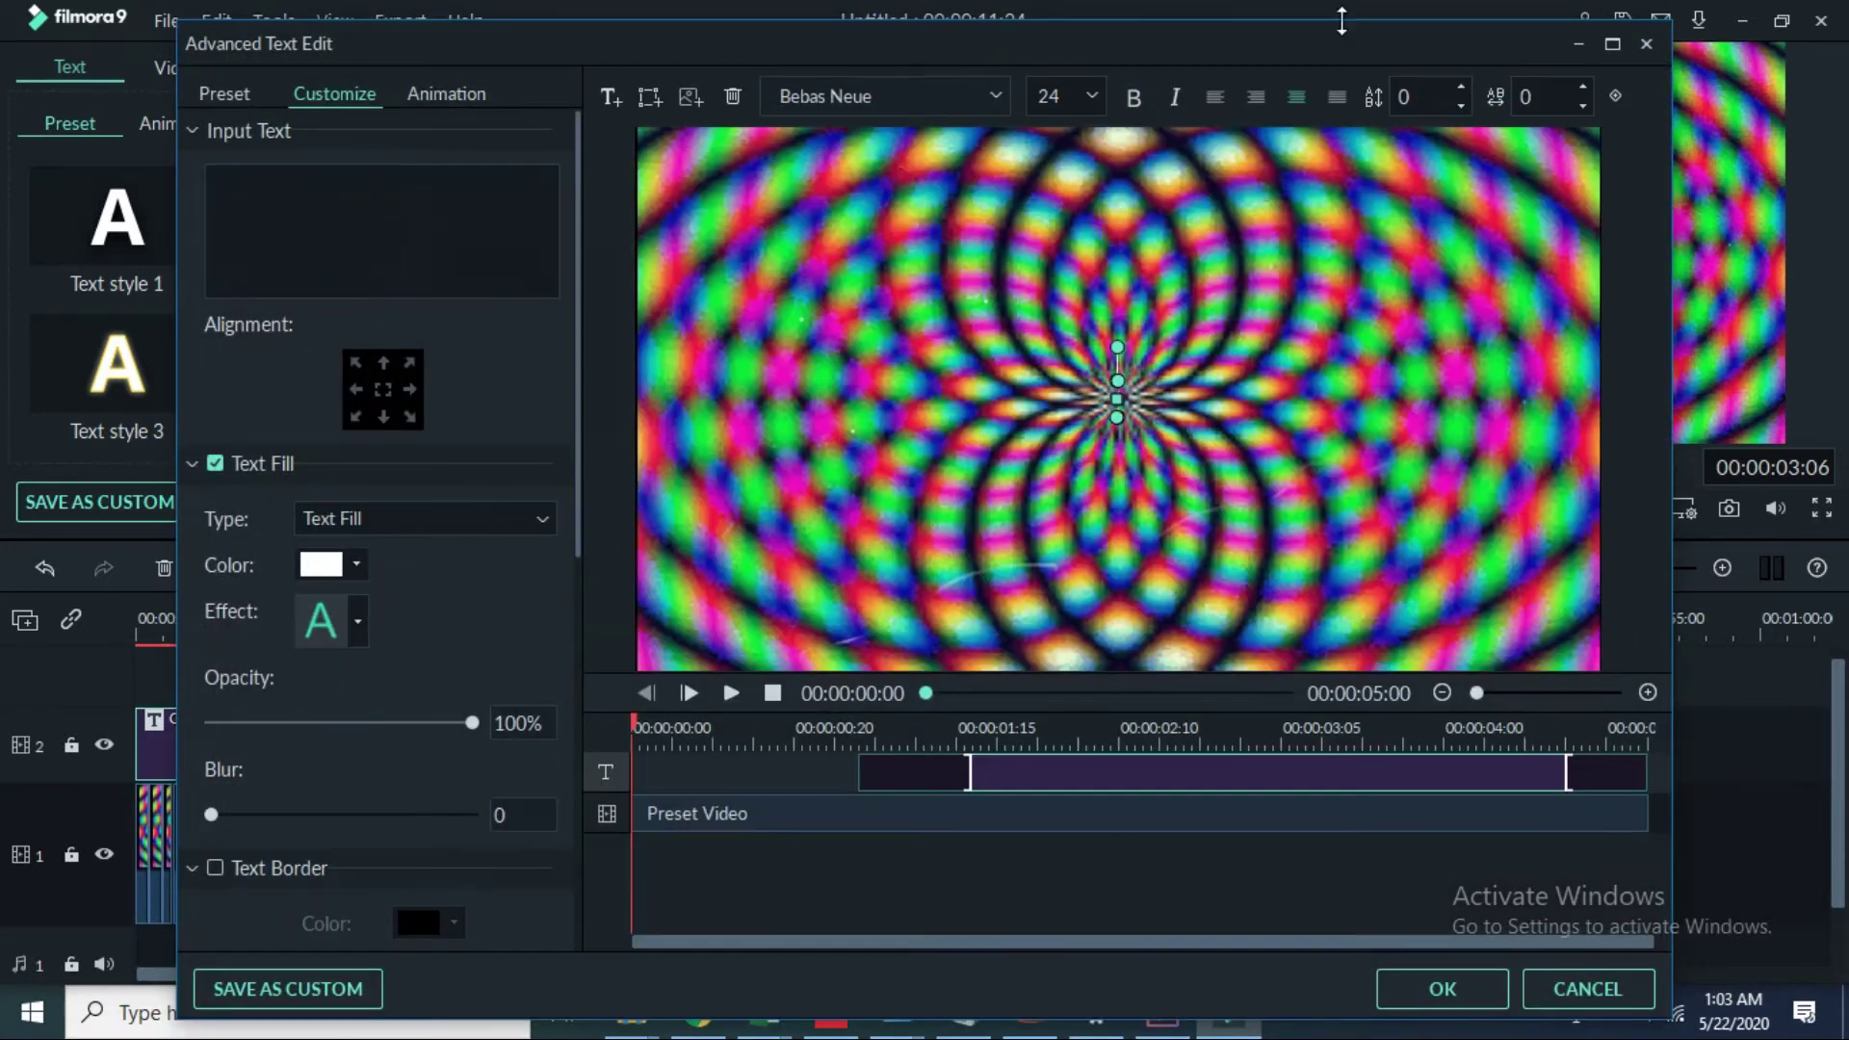
Step: Replace the empty text box with a circle shape, nudge it up, and erase its placeholder
left_click(733, 93)
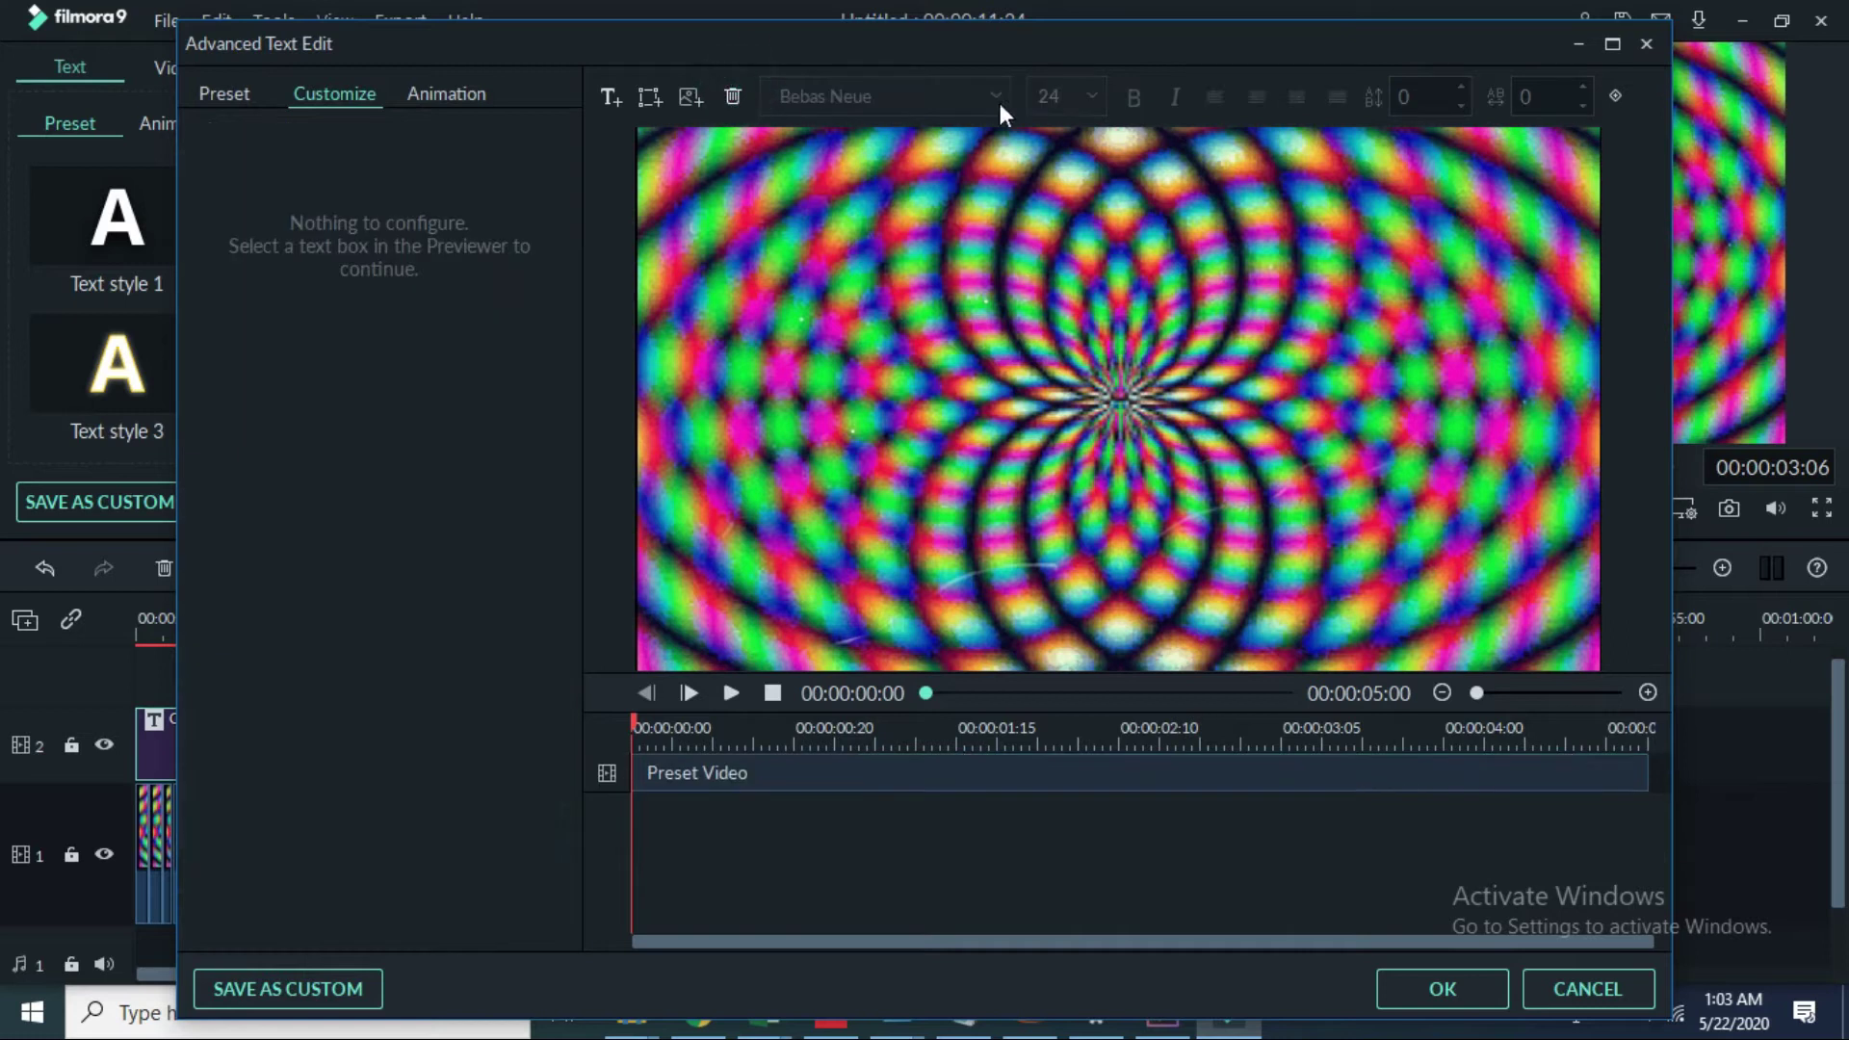
left_click(651, 90)
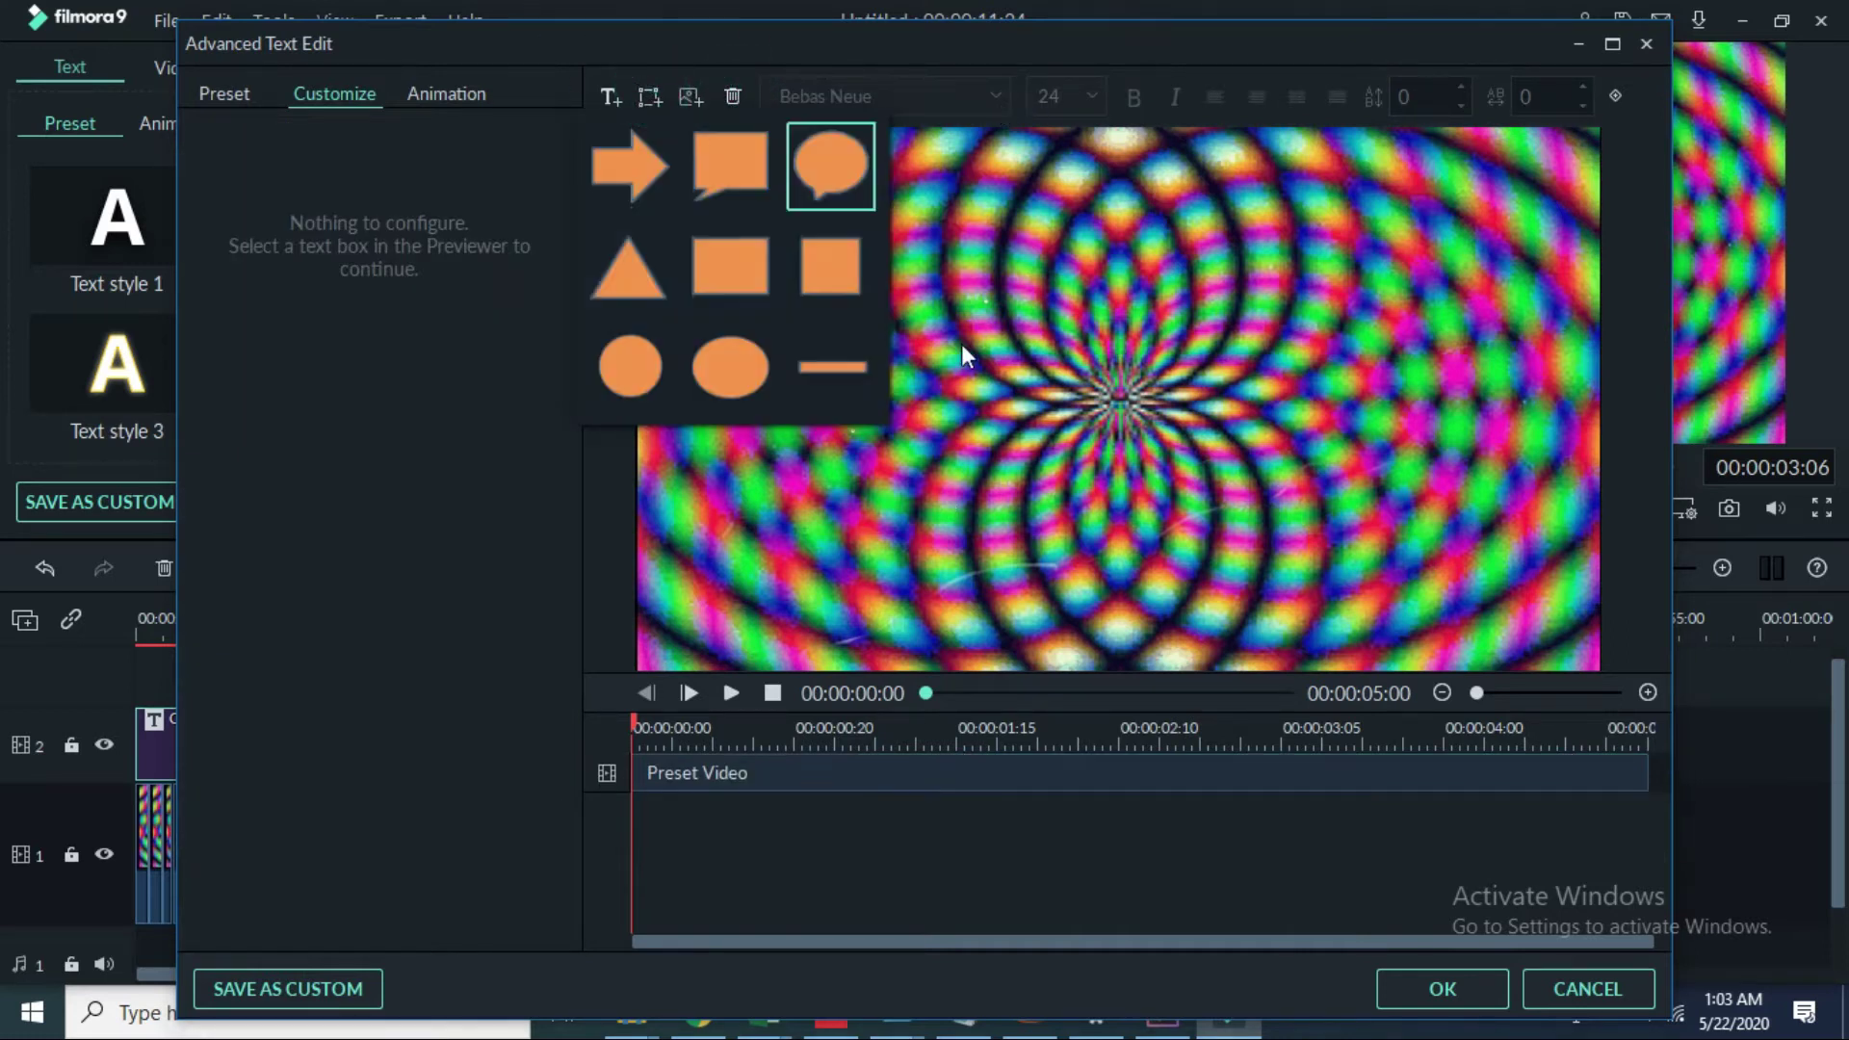
left_click(639, 400)
left_click_drag(1147, 408, 1157, 393)
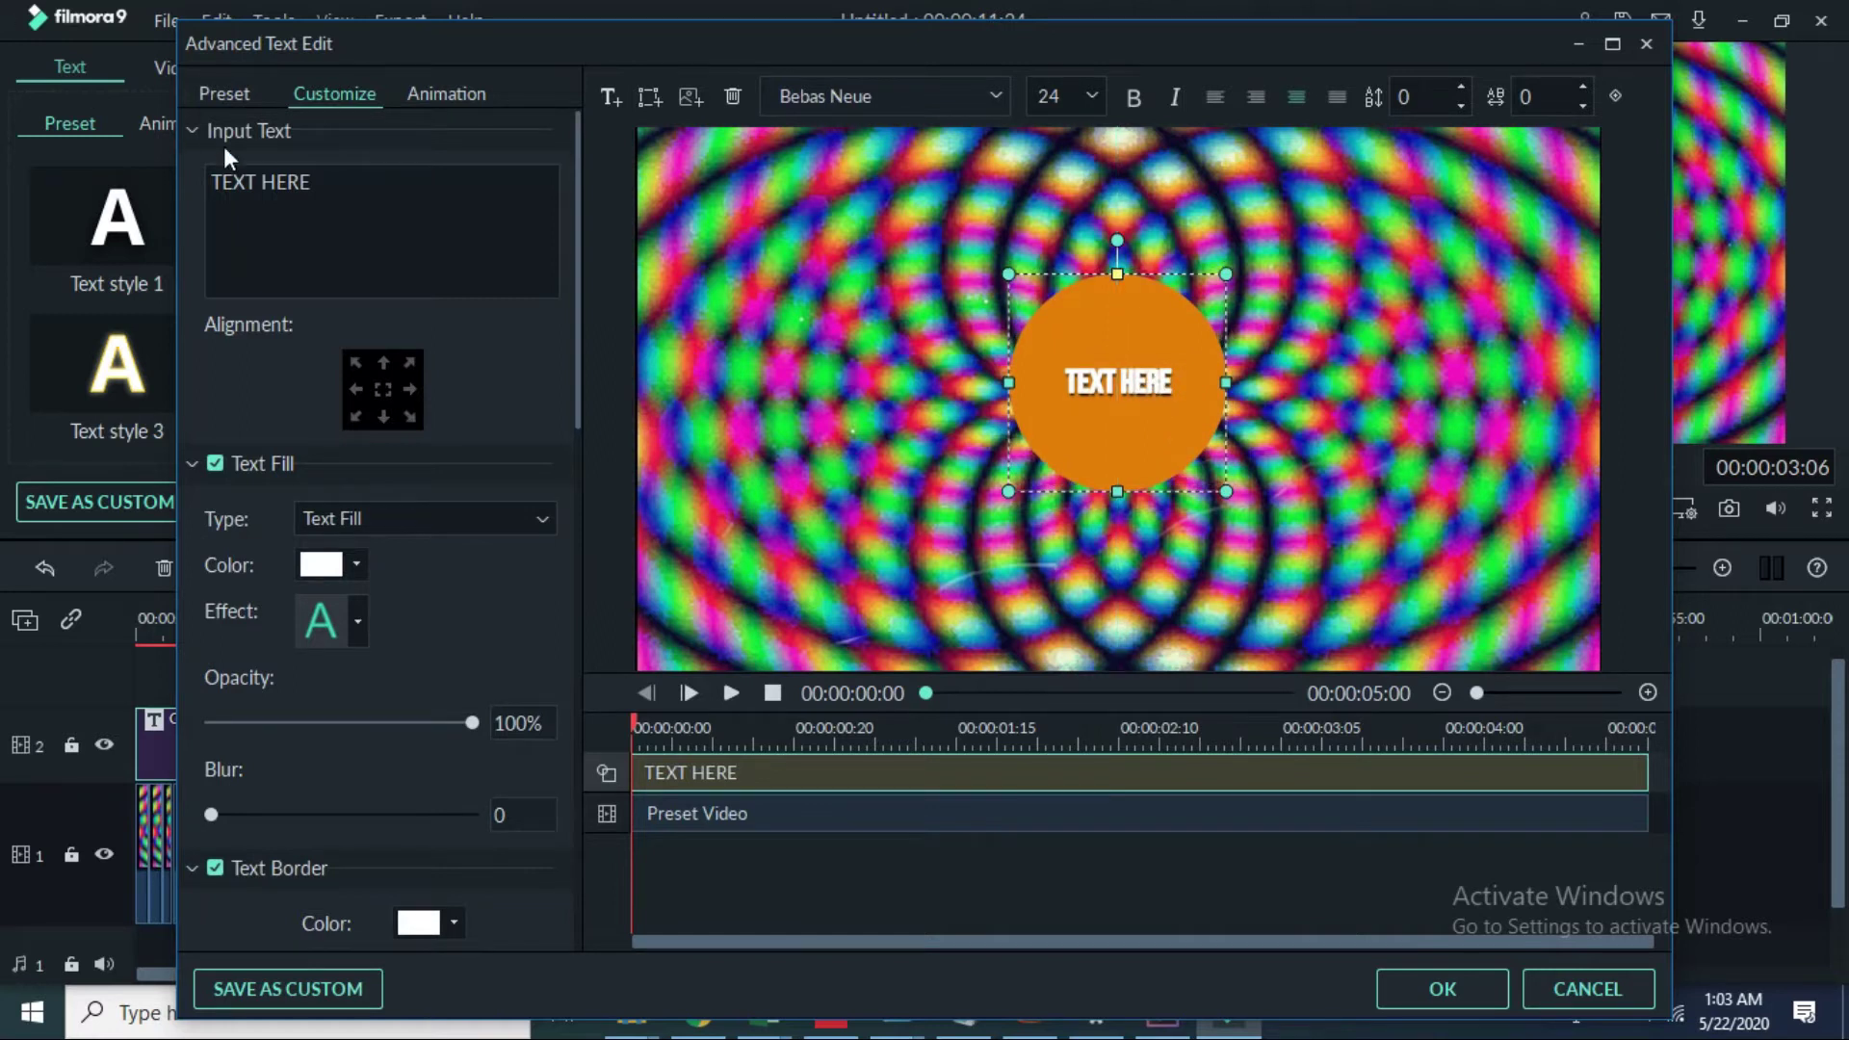
key("BackSpace")
key("BackSpace")
key("BackSpace")
key("BackSpace")
key("BackSpace")
key("BackSpace")
key("BackSpace")
key("BackSpace")
key("BackSpace")
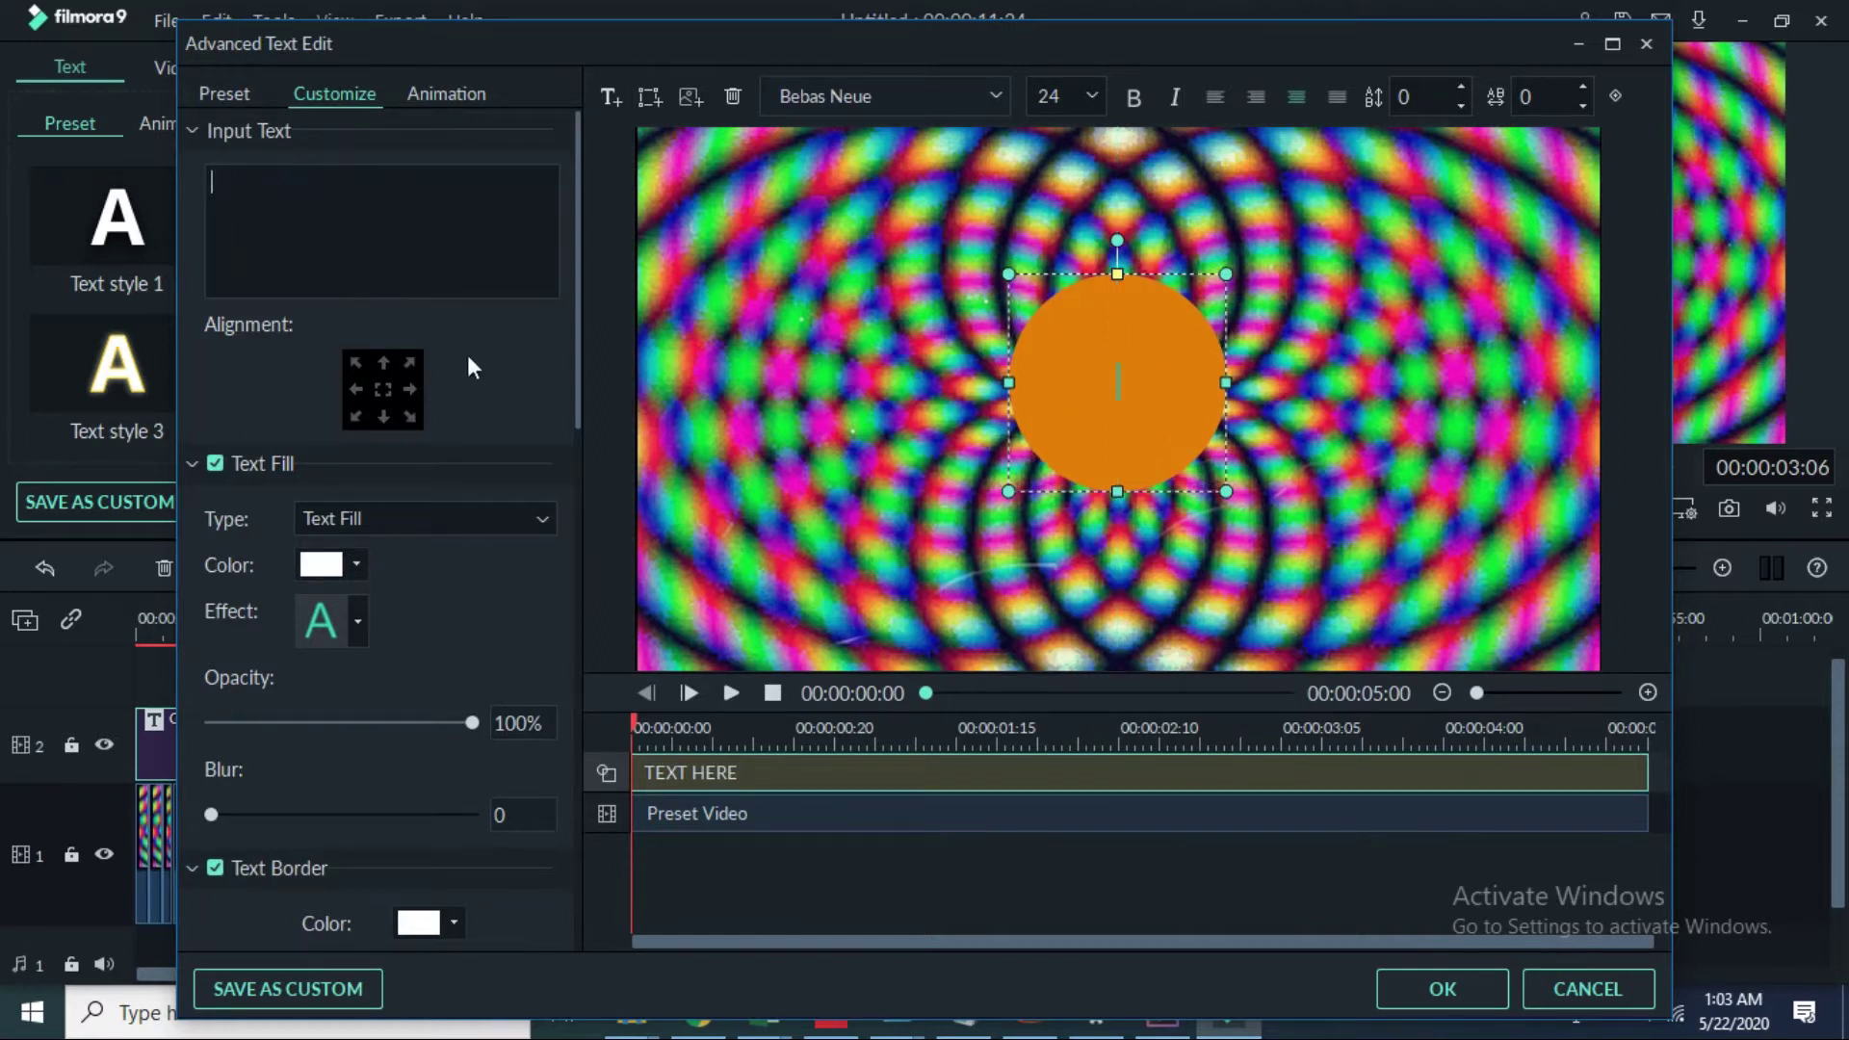
Step: Experiment with a thick blurred white border, then restore full orange fill and remove the border
scroll(344, 460, "down", 3)
scroll(327, 551, "down", 10)
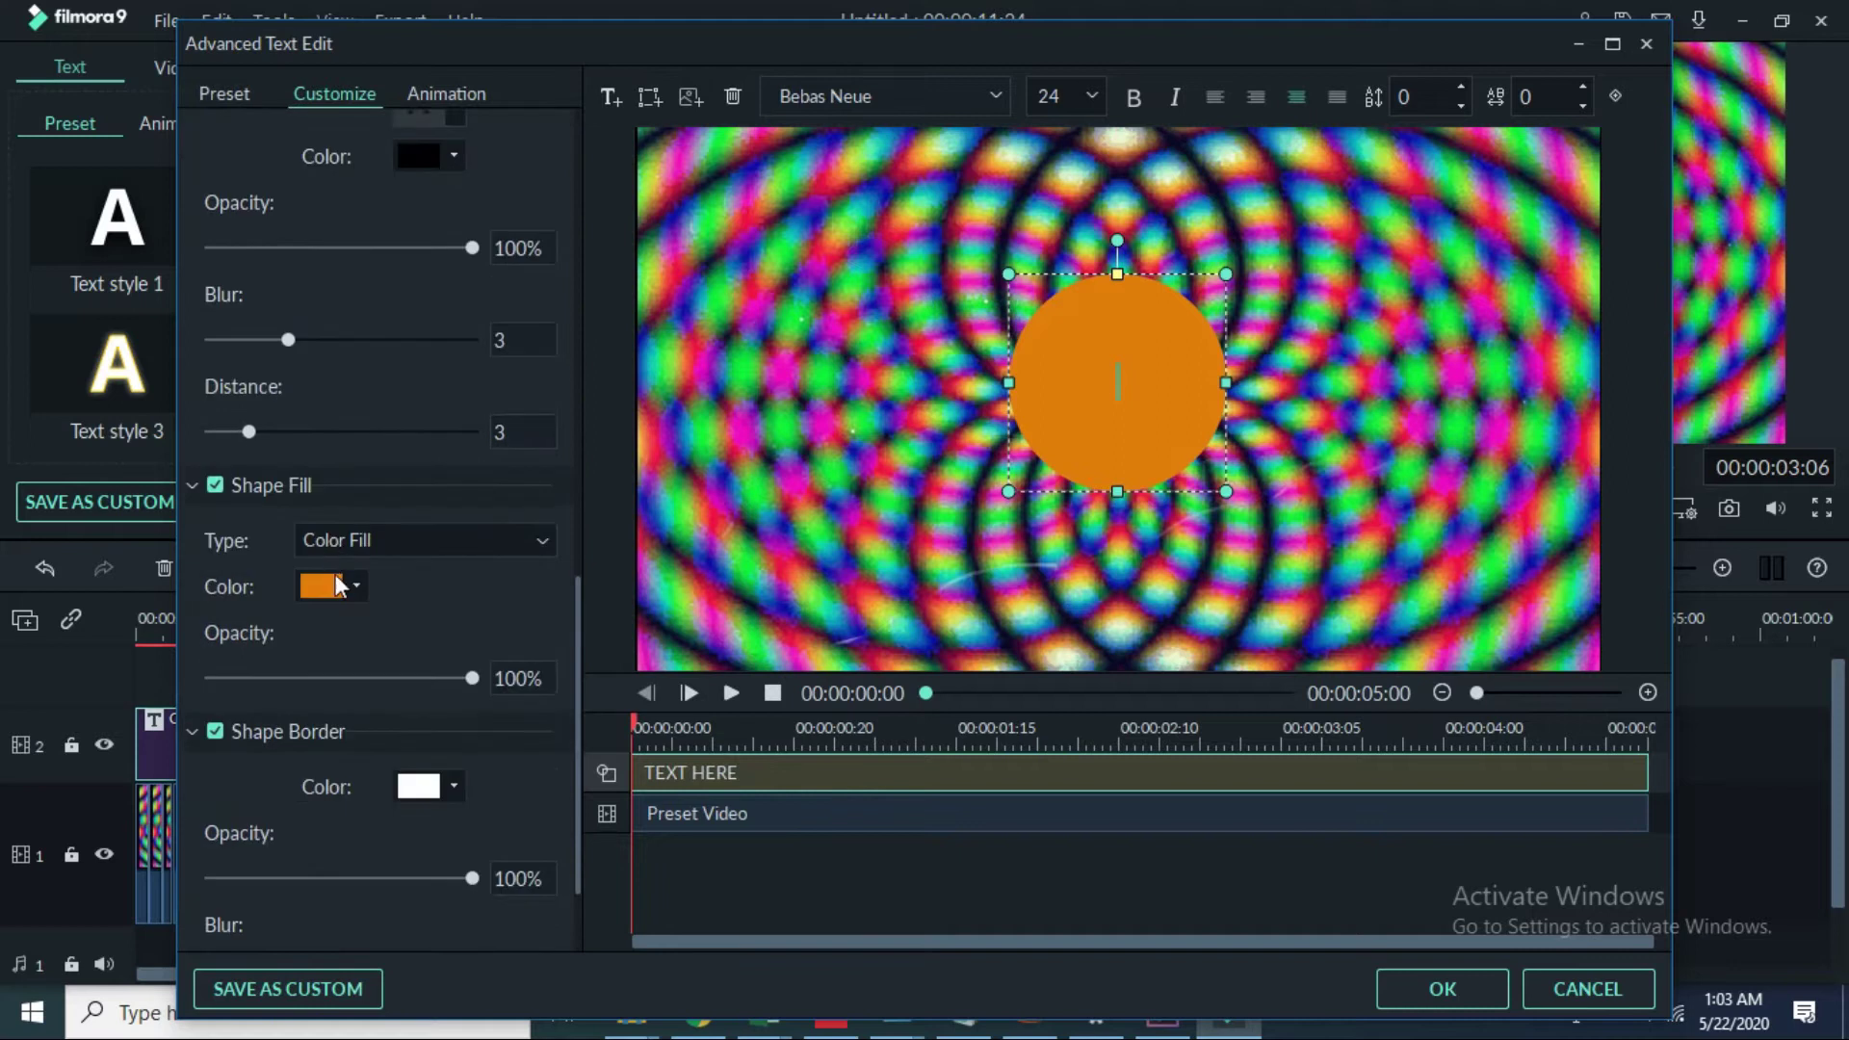
left_click_drag(448, 678, 242, 718)
scroll(245, 707, "down", 2)
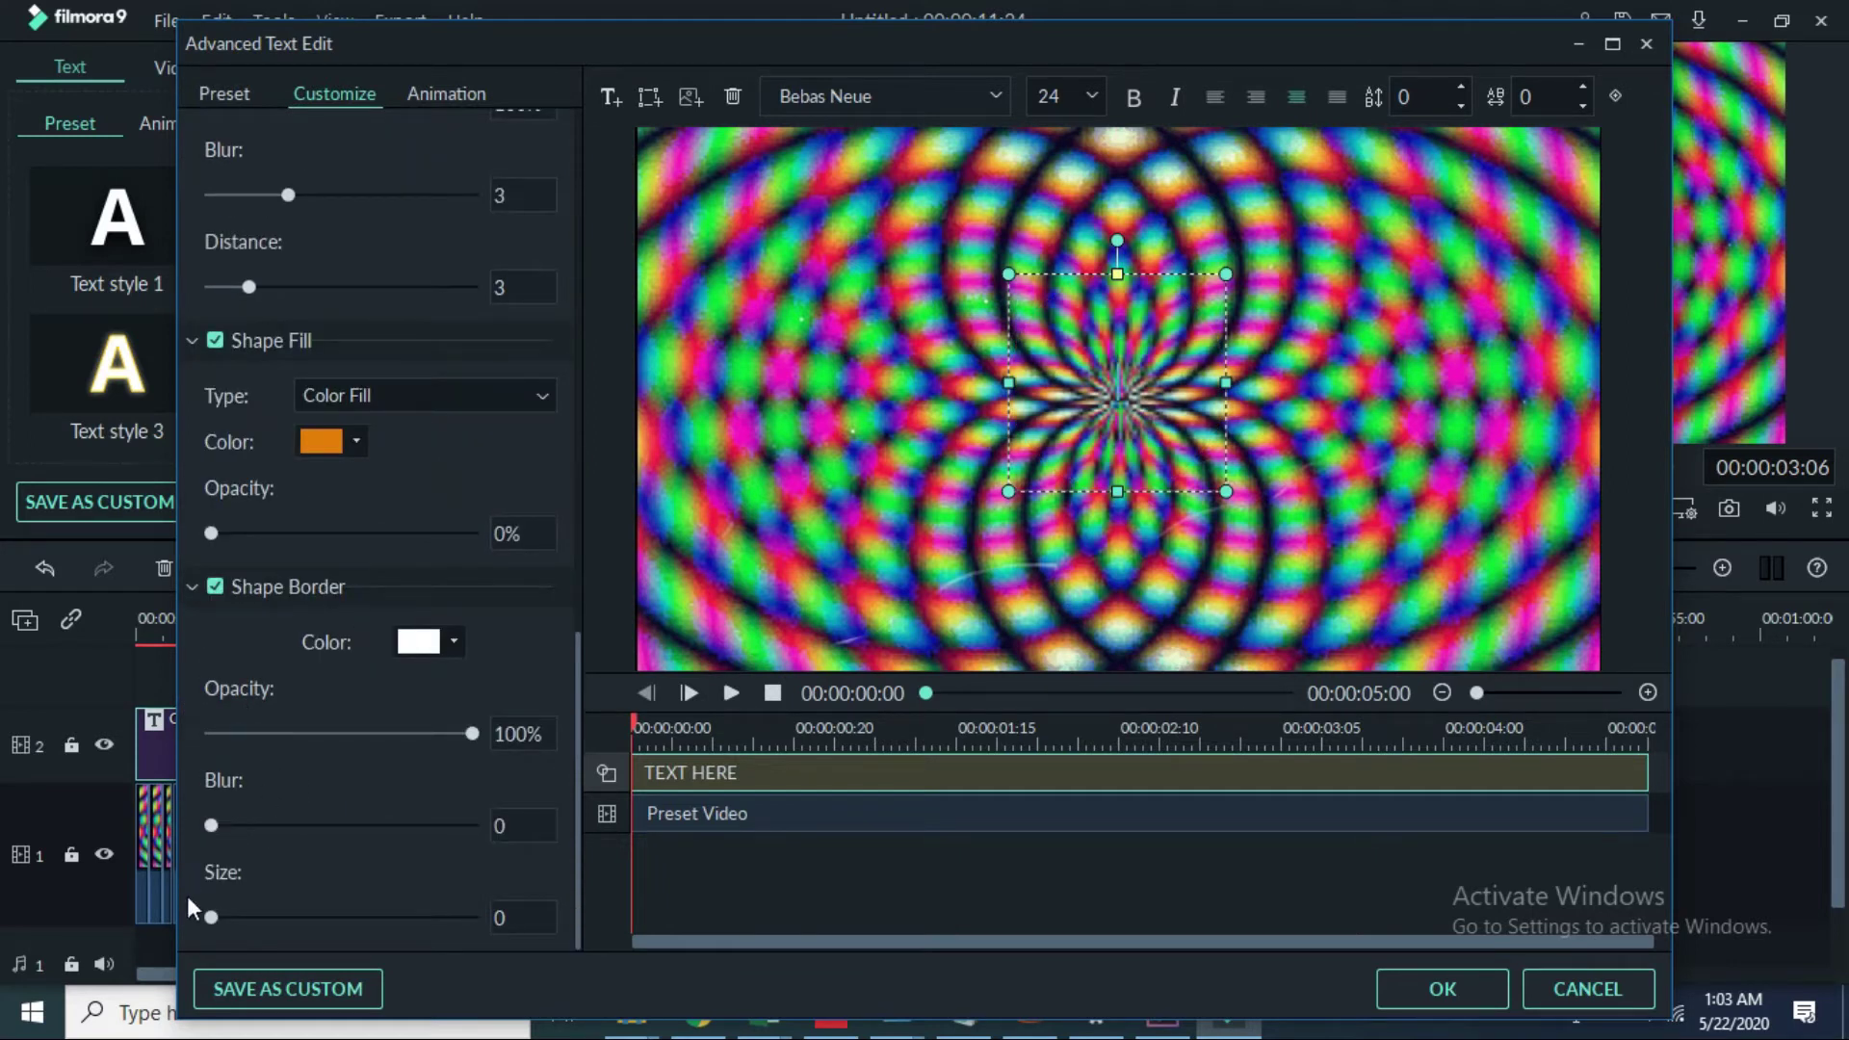
left_click_drag(211, 917, 477, 917)
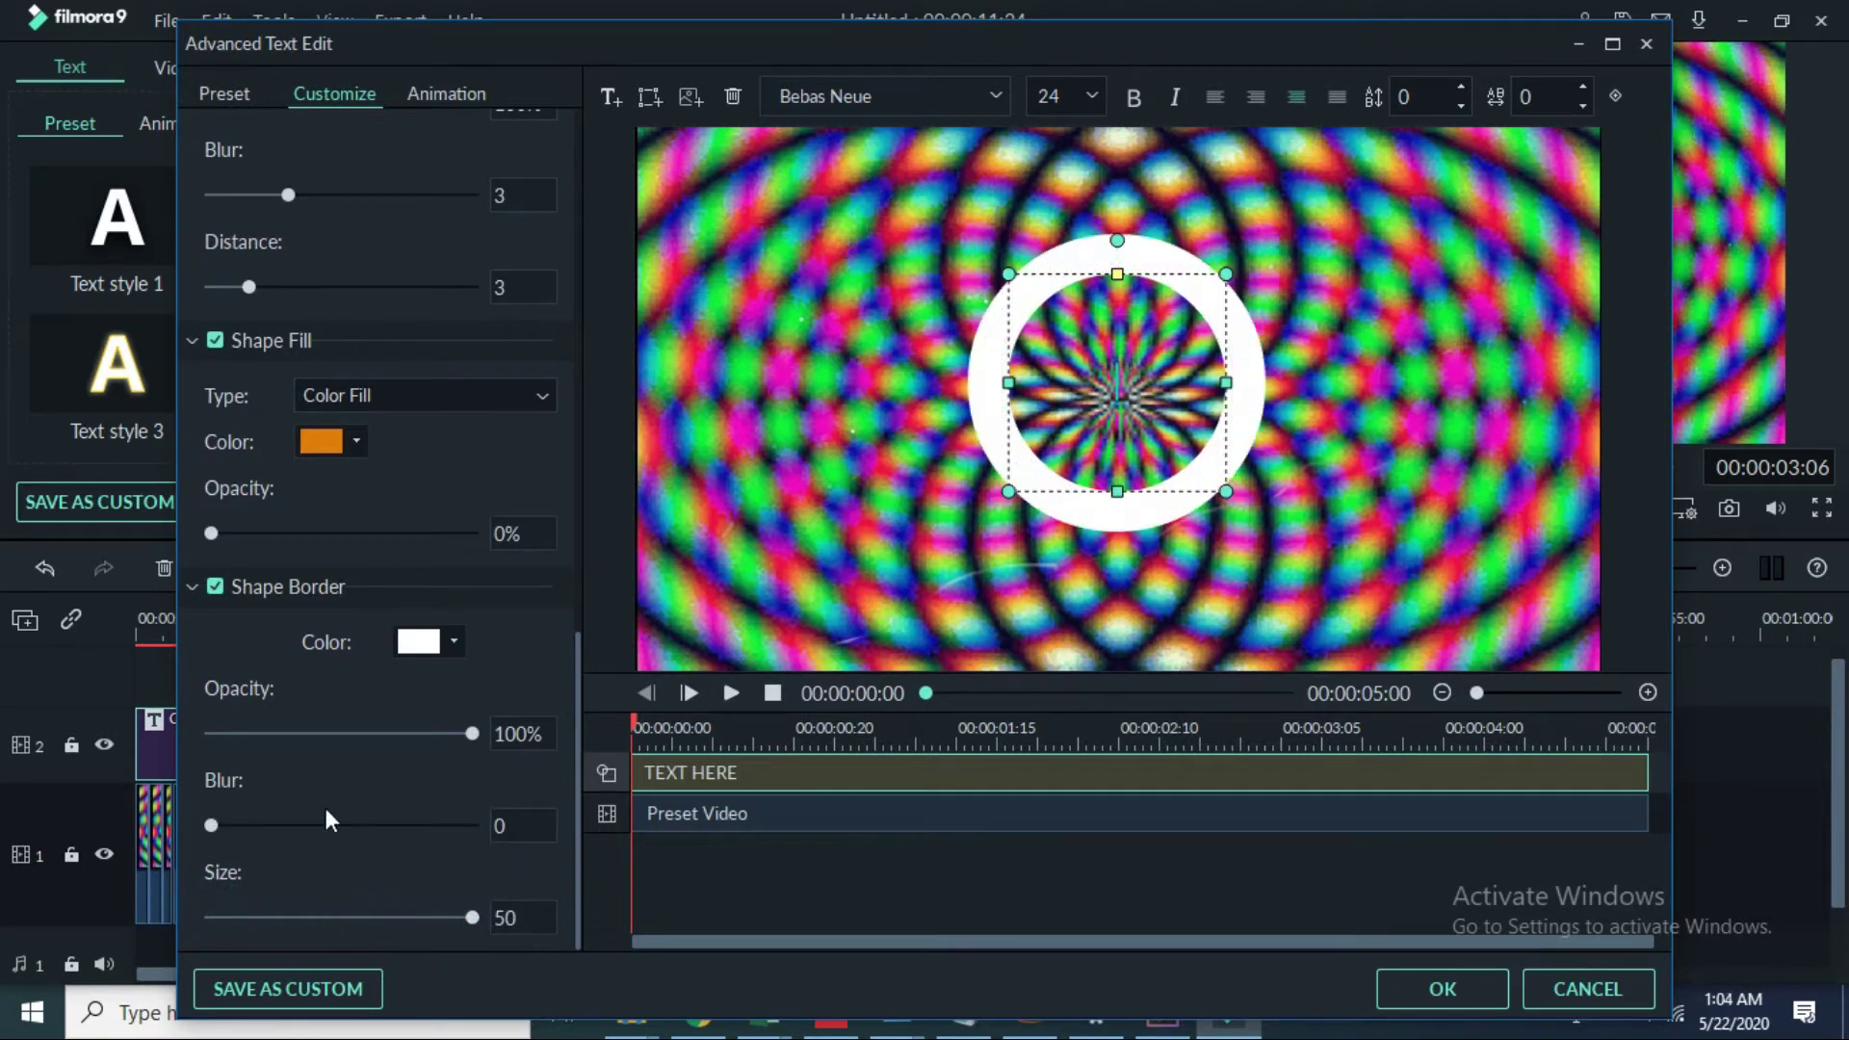
left_click_drag(212, 824, 581, 870)
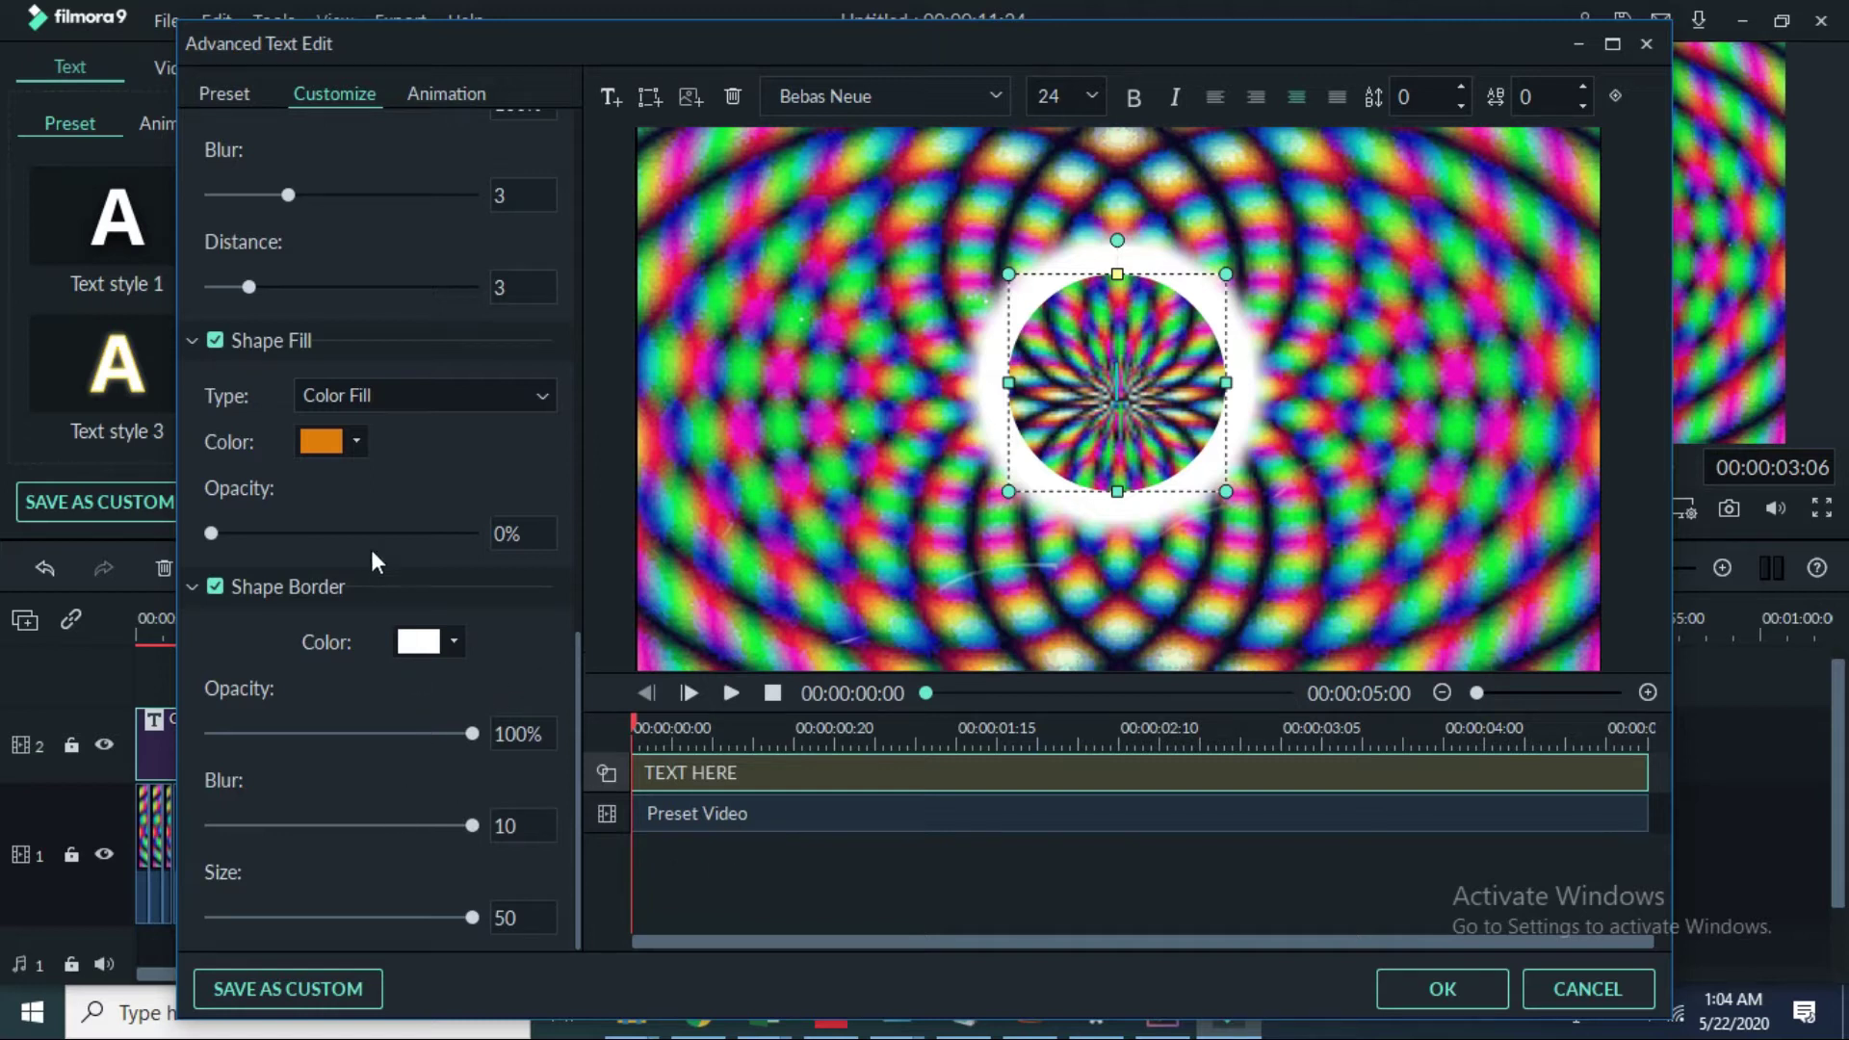
left_click_drag(211, 532, 777, 547)
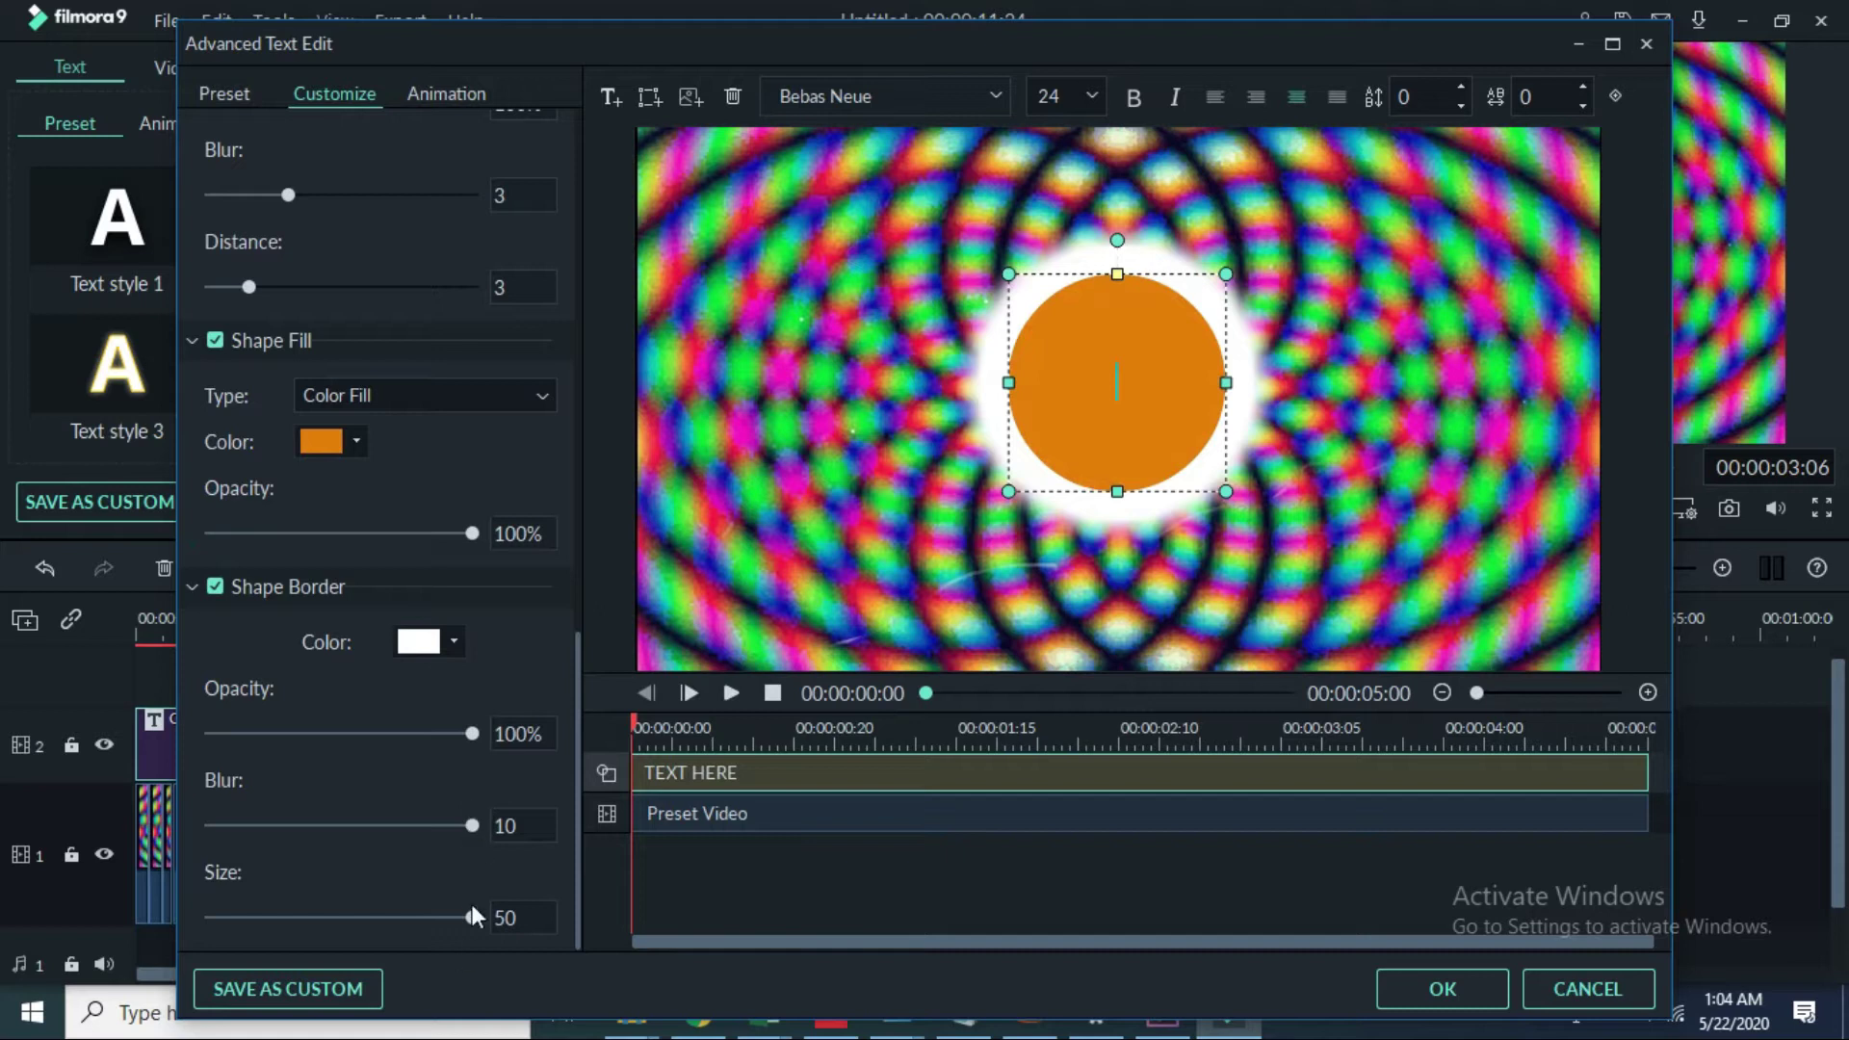
left_click_drag(470, 919, 207, 919)
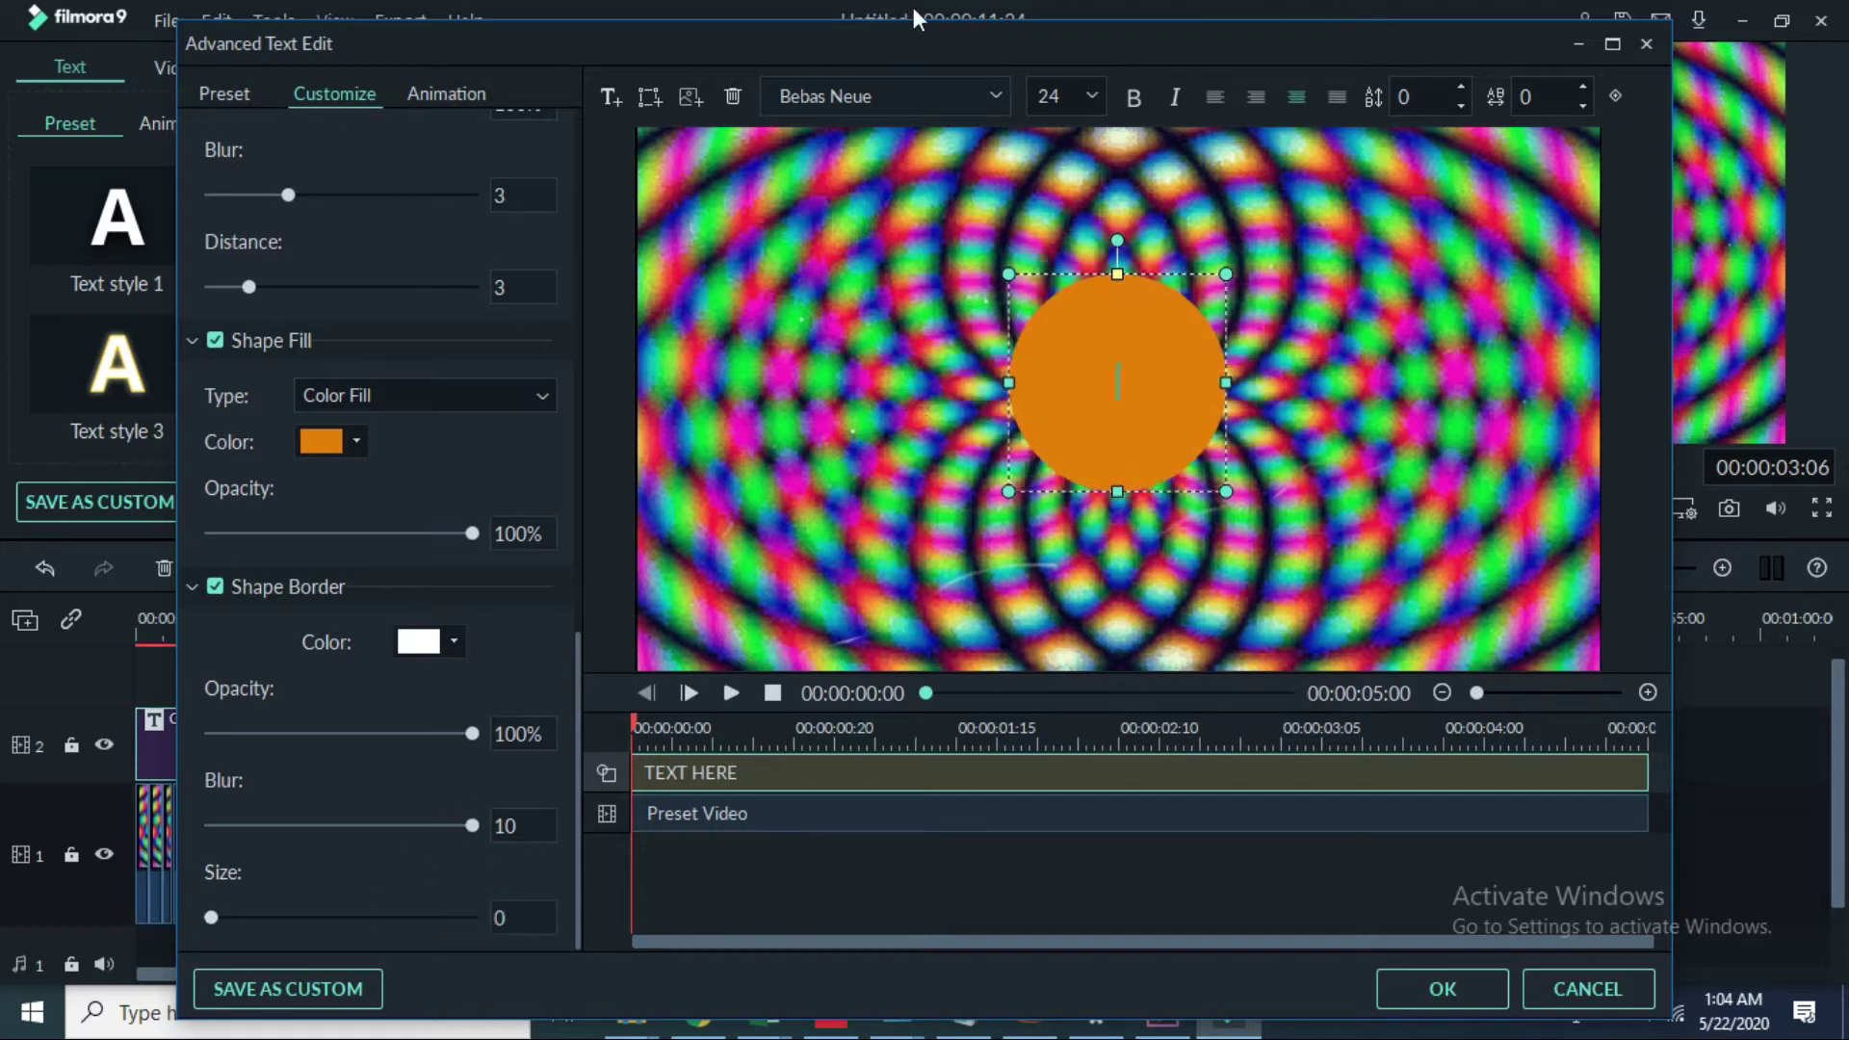
Step: Add a second circle shape and move it up slightly
left_click(651, 103)
left_click(657, 358)
left_click_drag(1084, 434, 1114, 394)
Step: Erase the second circle's TEXT HERE placeholder and nudge the circle up
scroll(452, 336, "up", 10)
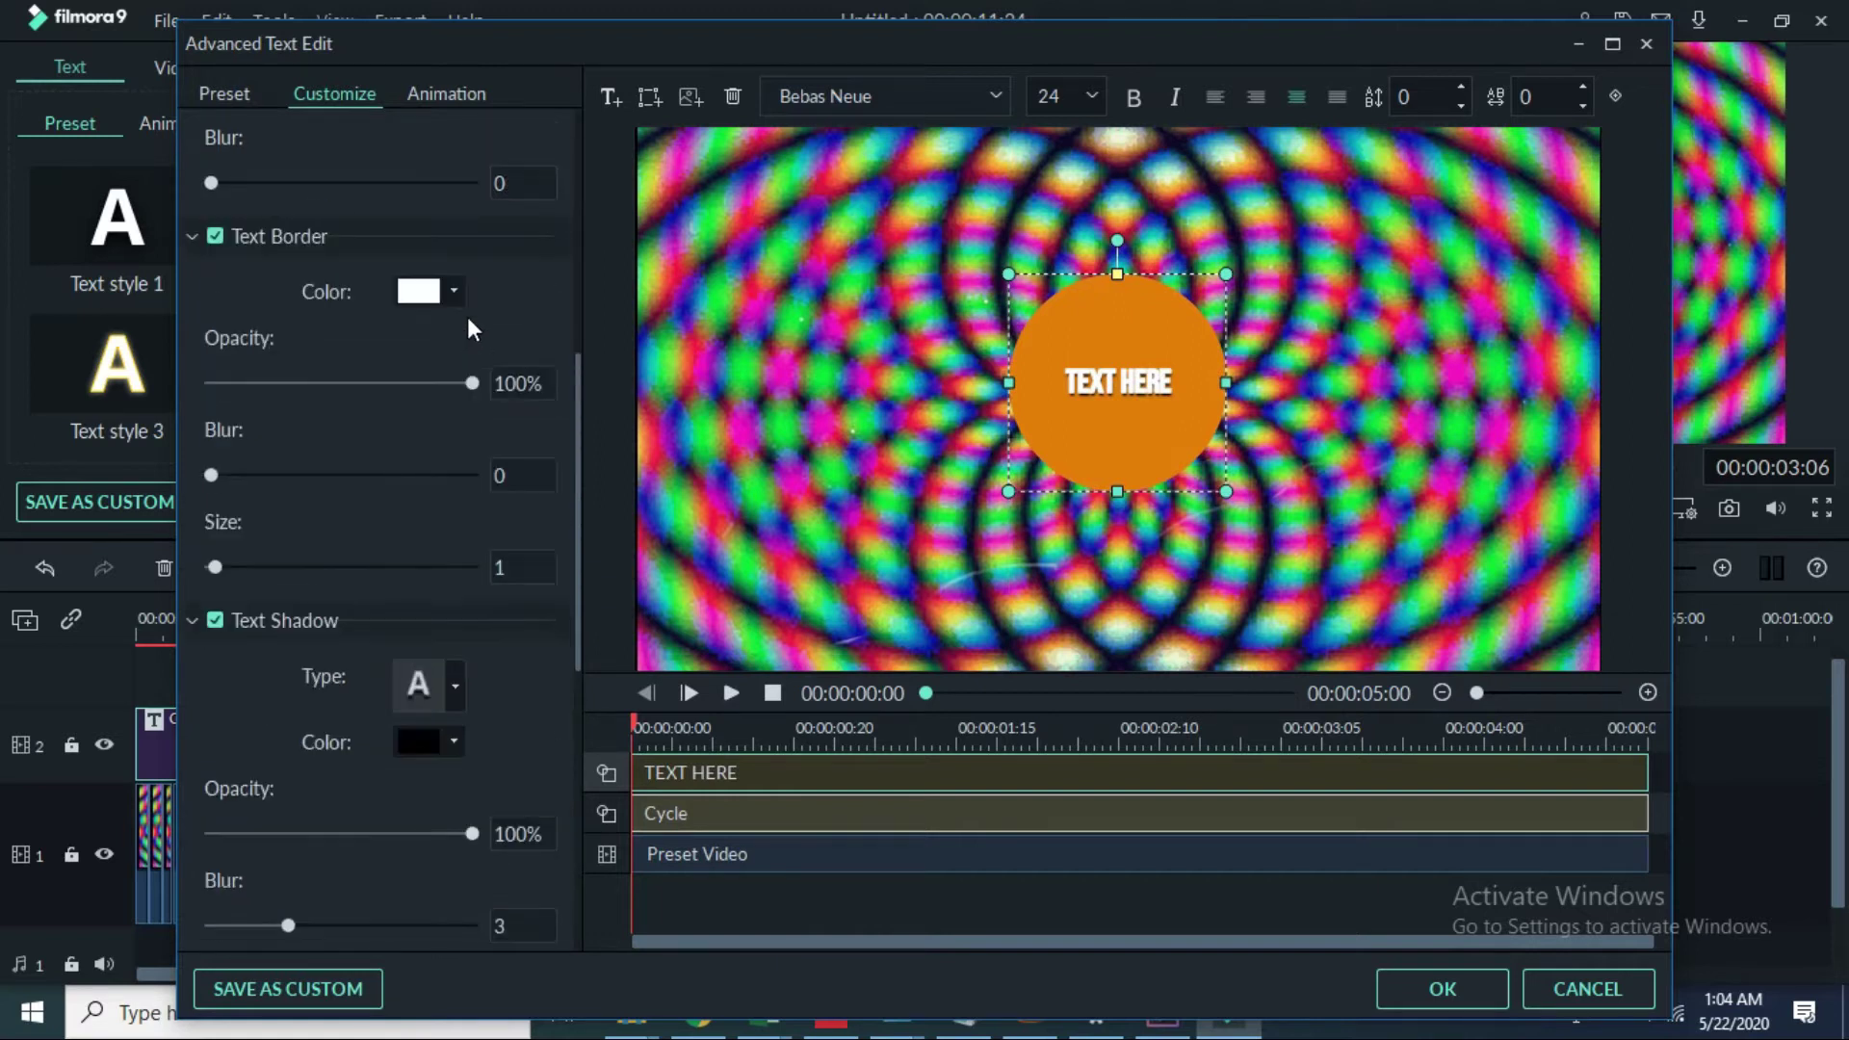
scroll(450, 269, "up", 2)
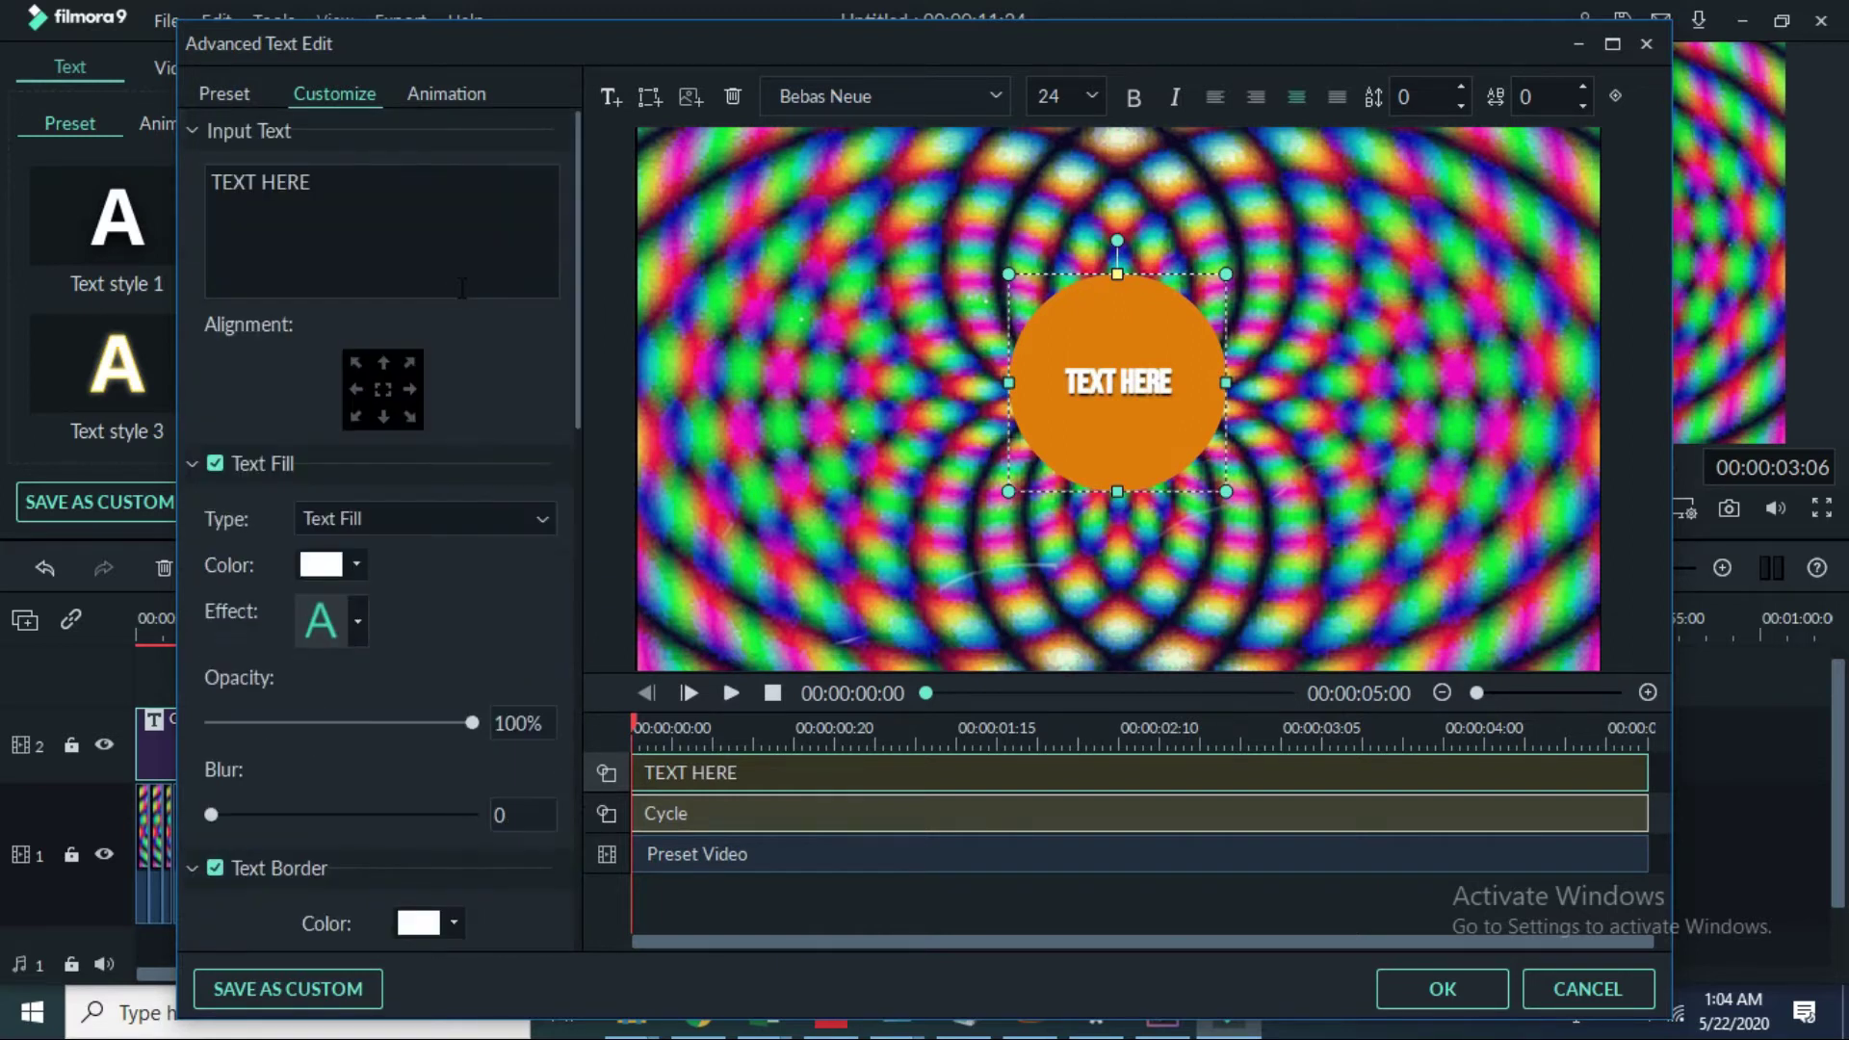
key("BackSpace")
key("BackSpace")
key("BackSpace")
key("BackSpace")
key("BackSpace")
key("BackSpace")
key("BackSpace")
key("BackSpace")
left_click(1166, 395)
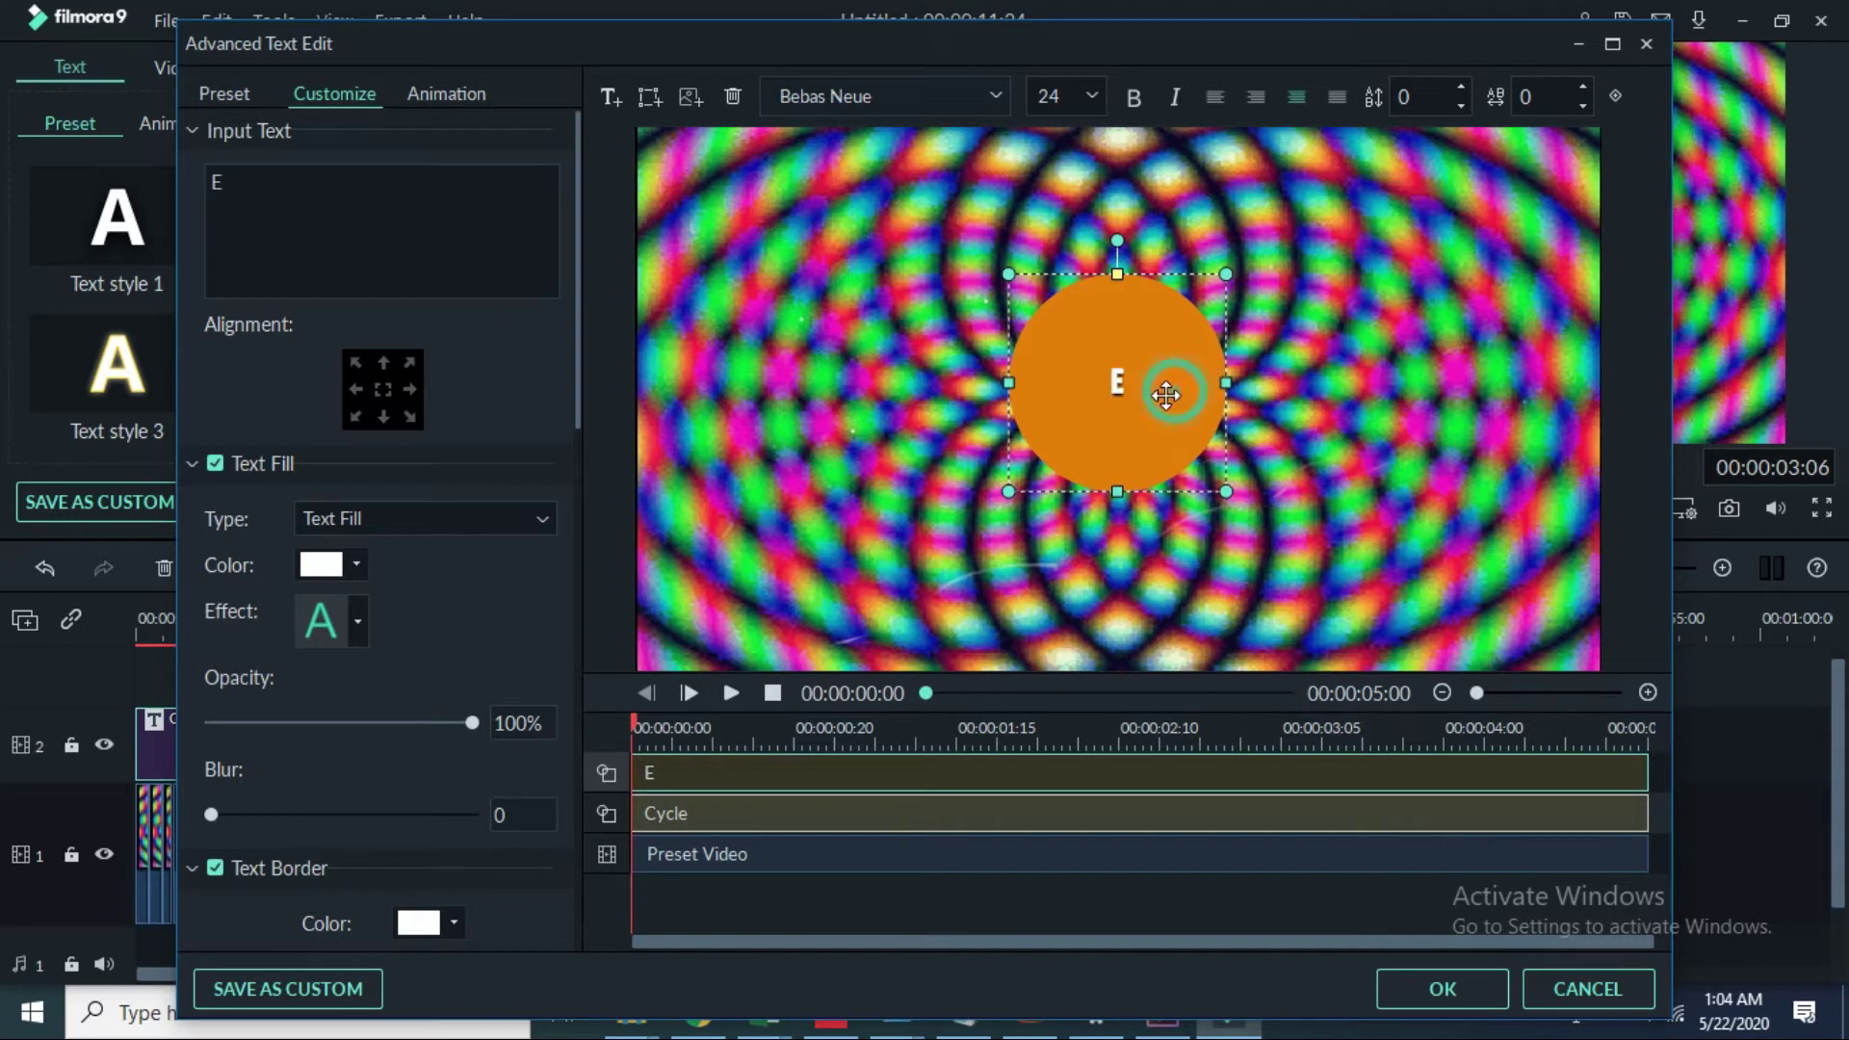
mouse_move(1143, 395)
left_mouse_down()
mouse_move(1143, 361)
mouse_move(1143, 382)
left_mouse_up()
key("BackSpace")
Step: Shrink the top circle slightly and place it a little right of centre
left_click_drag(1004, 493, 1008, 488)
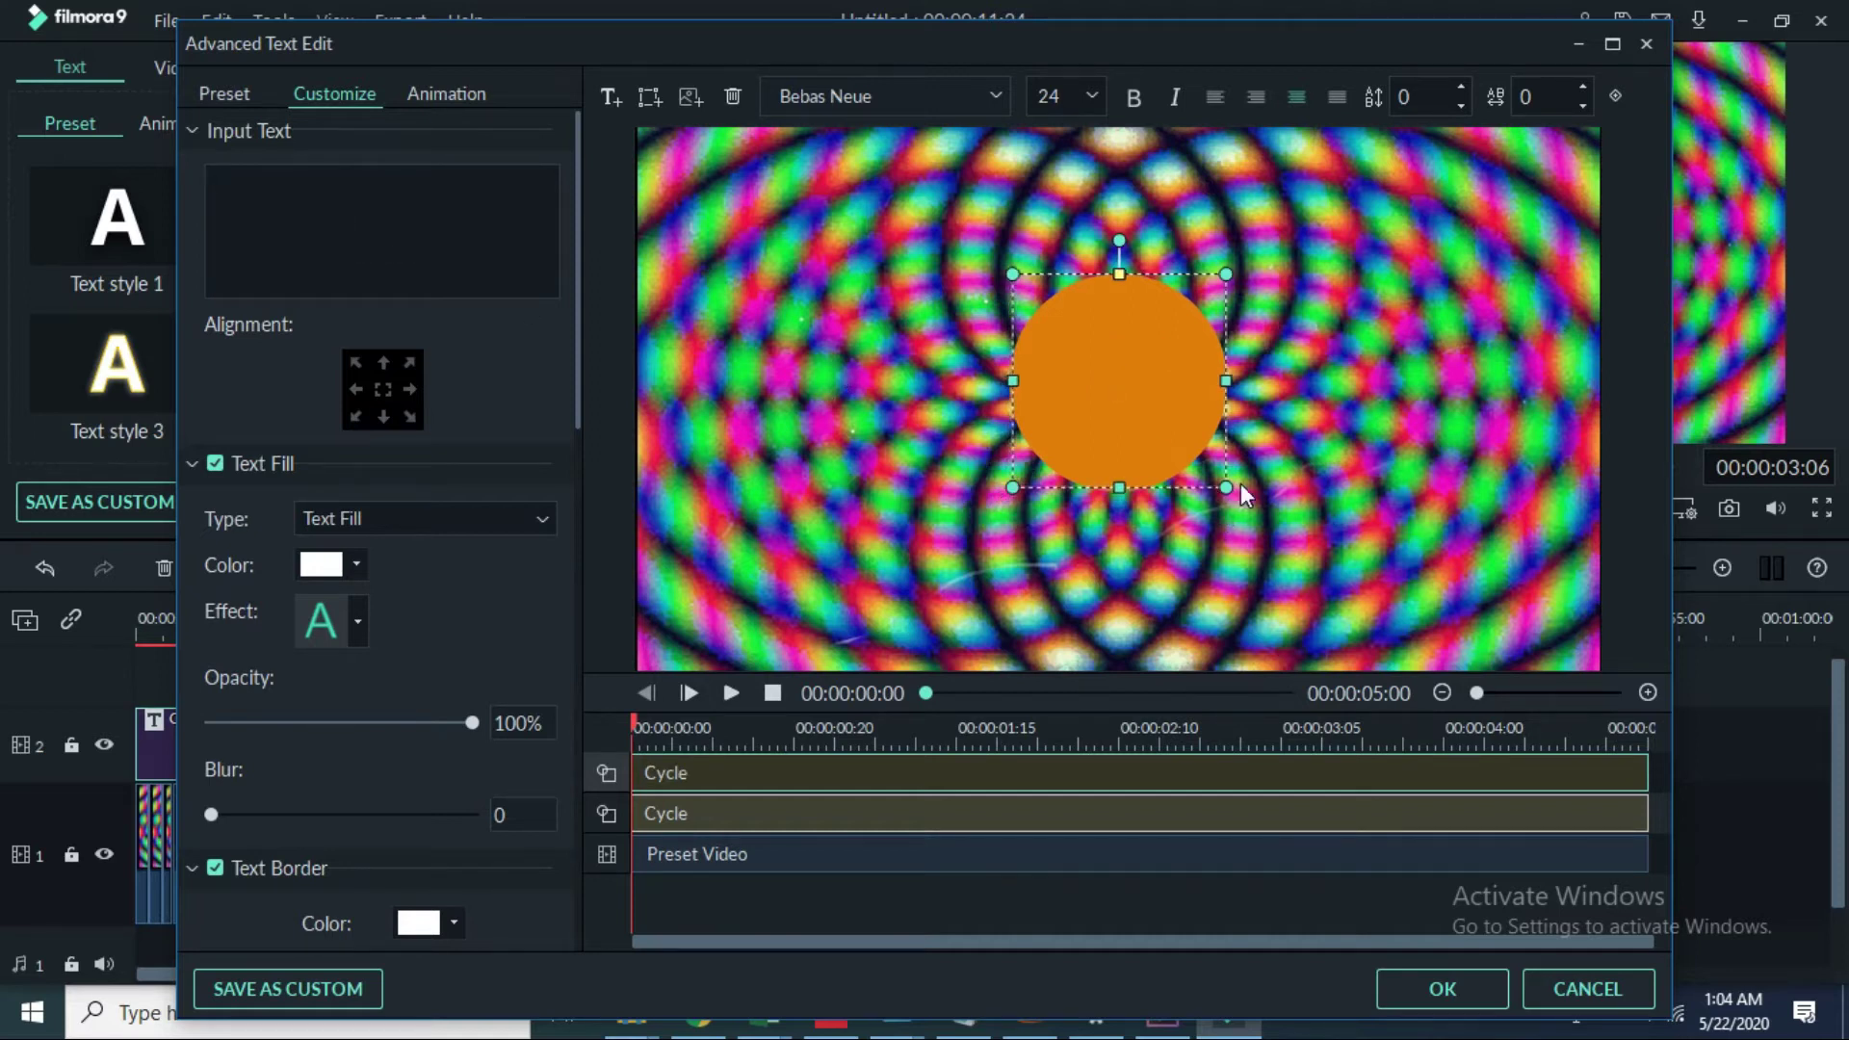
left_click_drag(1223, 486, 1219, 487)
mouse_move(1142, 441)
left_mouse_down()
mouse_move(1127, 454)
mouse_move(1177, 448)
left_mouse_up()
left_click(1077, 397)
Step: Raise the blur to 10 and make the circle's fill fully transparent
left_click_drag(1060, 397, 1041, 398)
scroll(277, 505, "down", 5)
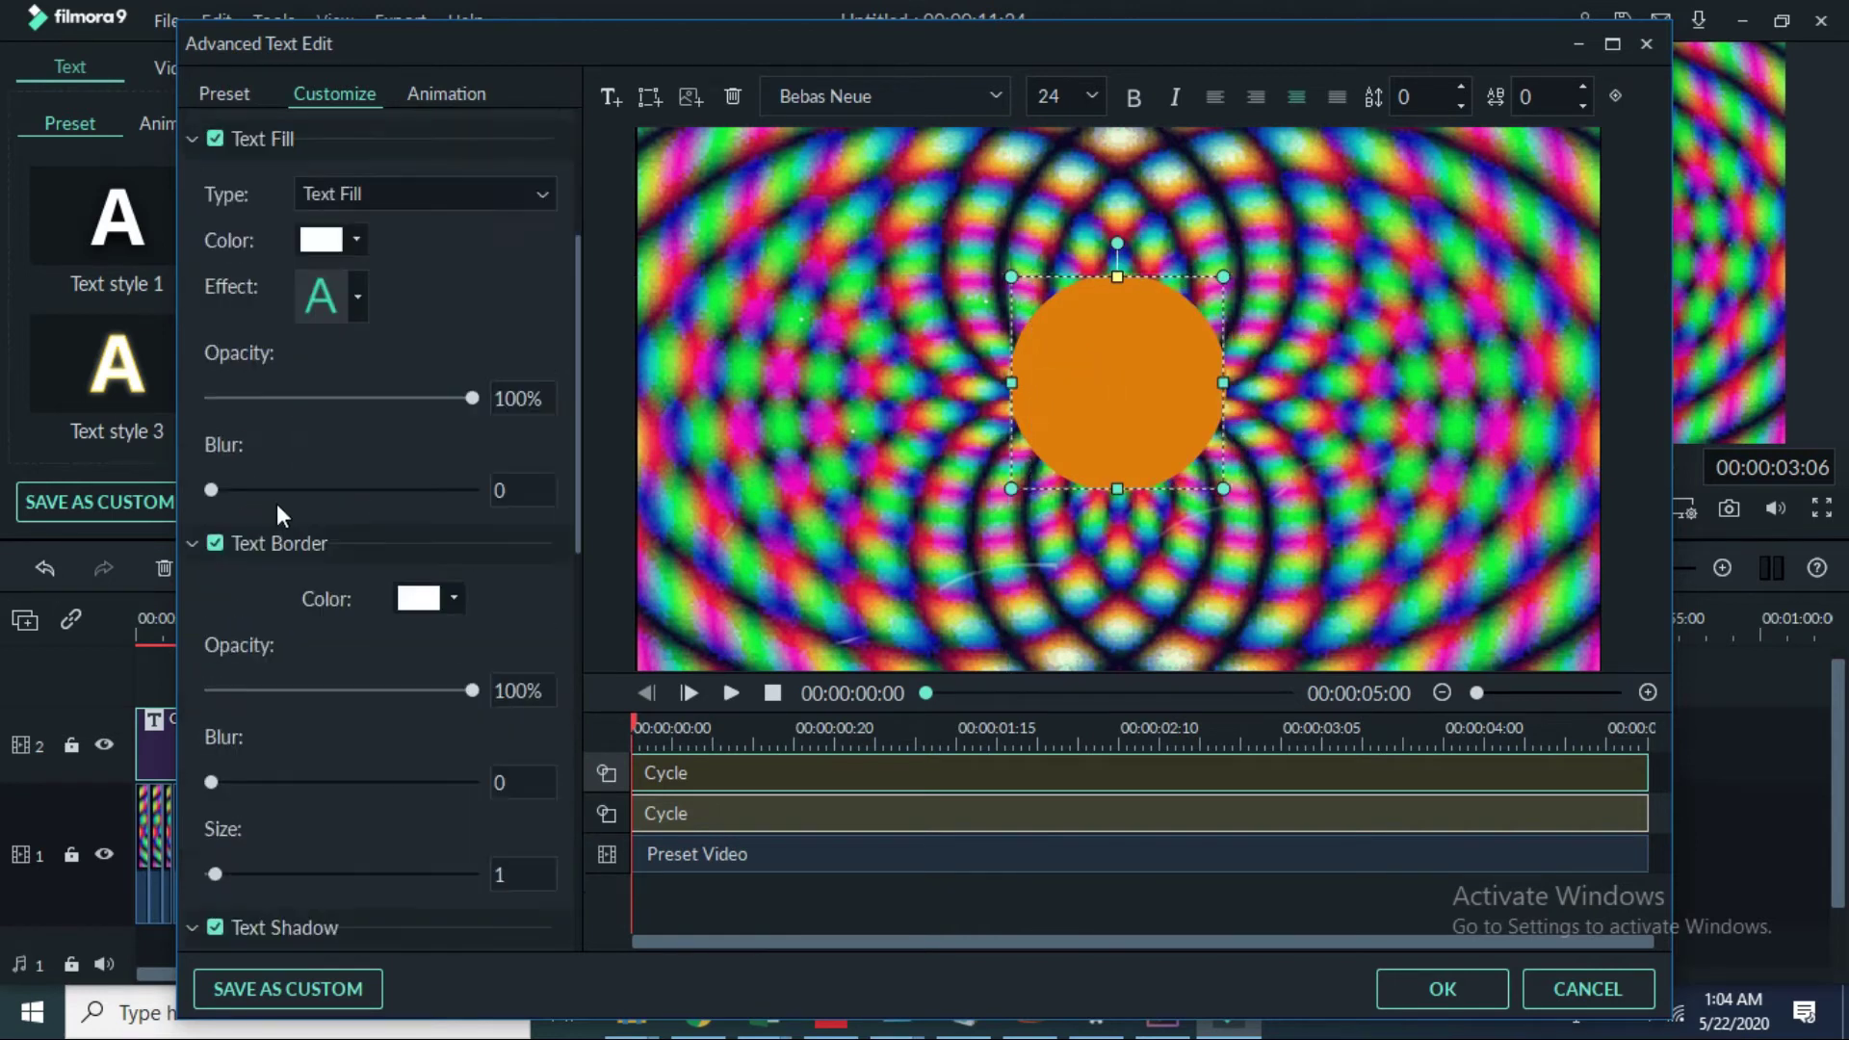
scroll(279, 525, "down", 5)
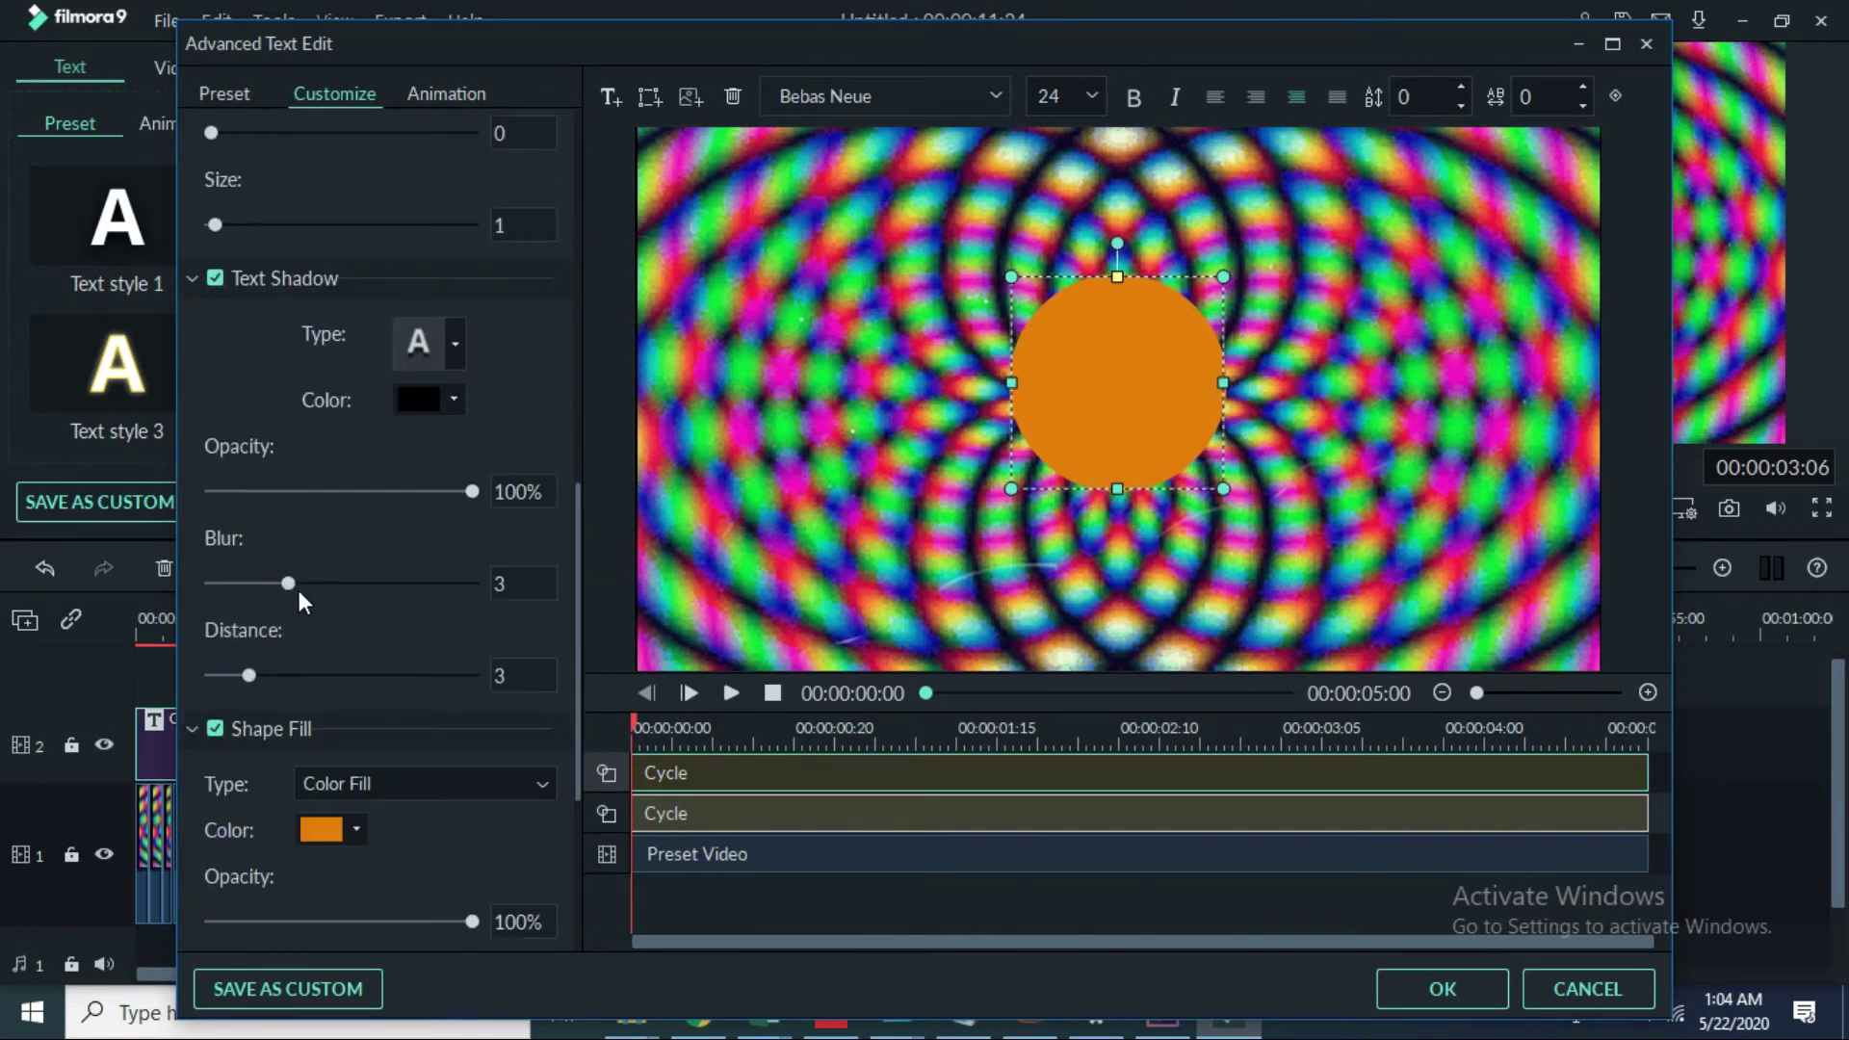
left_click_drag(288, 583, 493, 594)
left_click_drag(471, 583, 250, 755)
scroll(443, 655, "down", 3)
left_click_drag(452, 666, 195, 680)
scroll(418, 771, "down", 3)
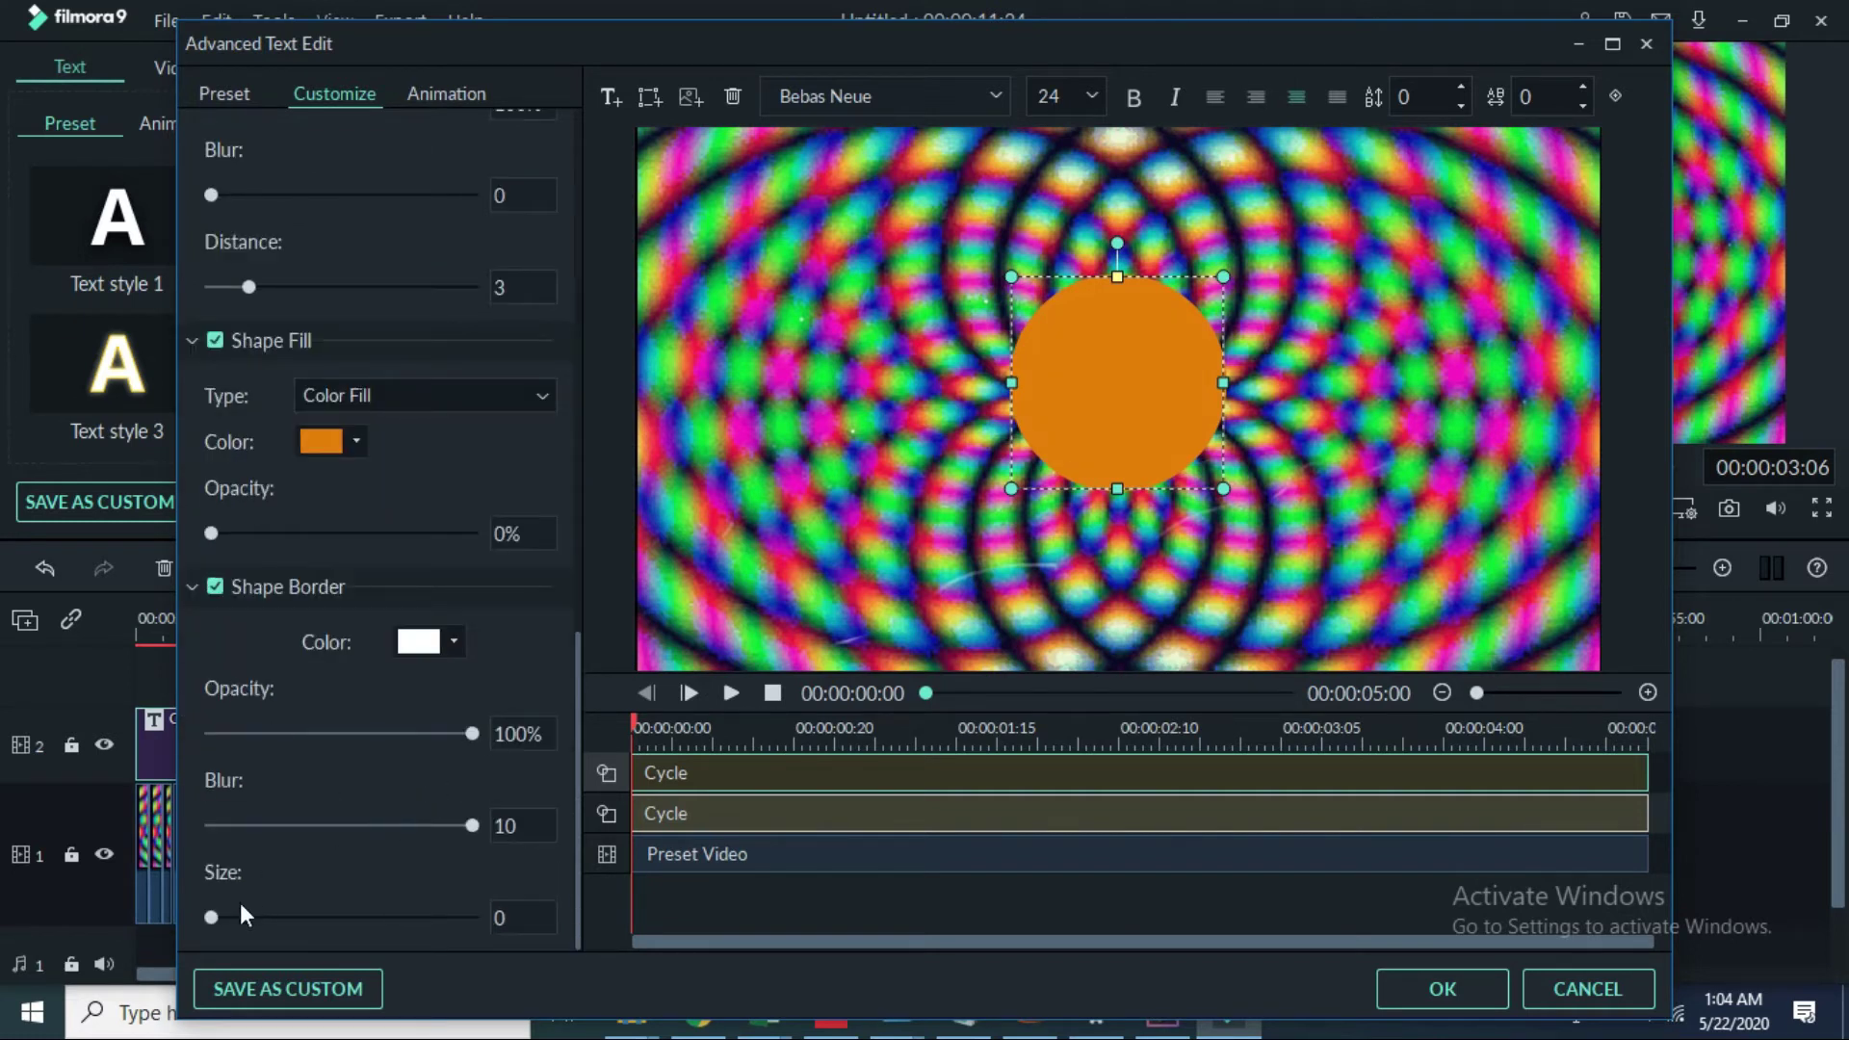
Step: Widen the circle's border to size 50, soften it, and colour it dark navy
left_click_drag(217, 915, 553, 916)
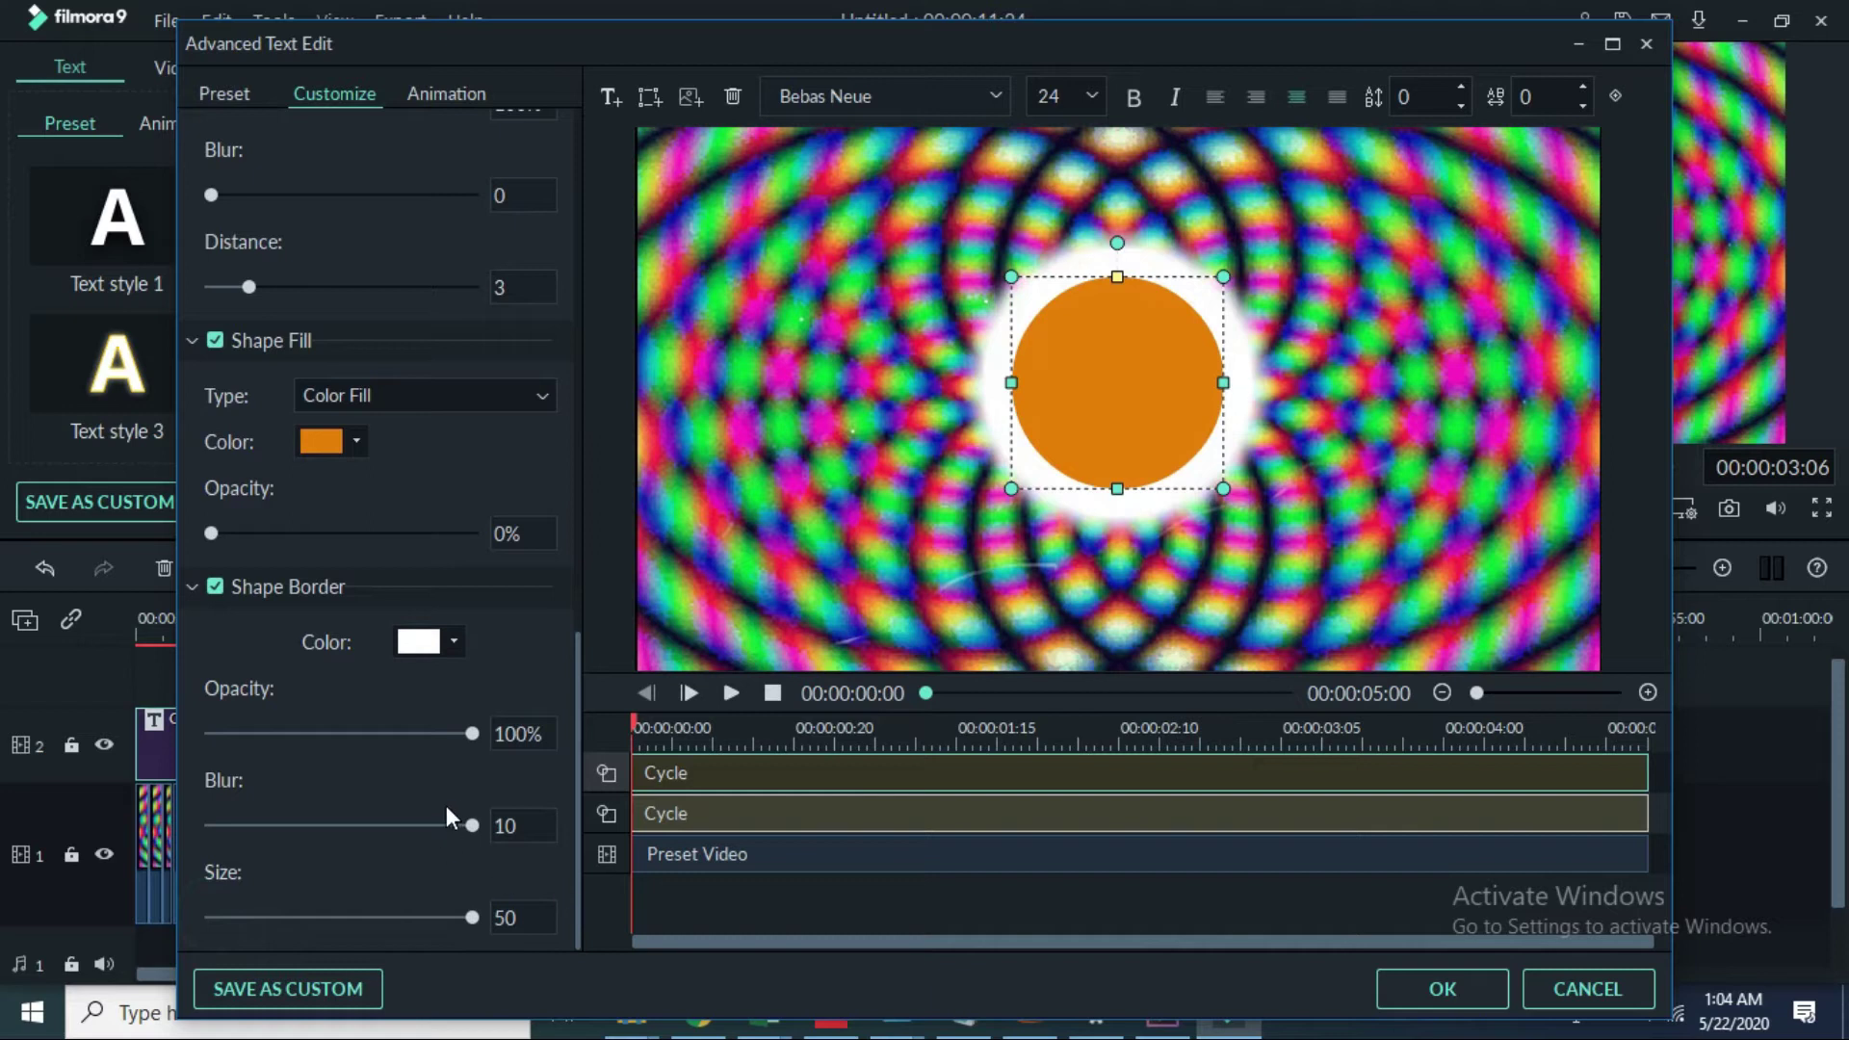
left_click_drag(471, 824, 688, 832)
left_click(442, 650)
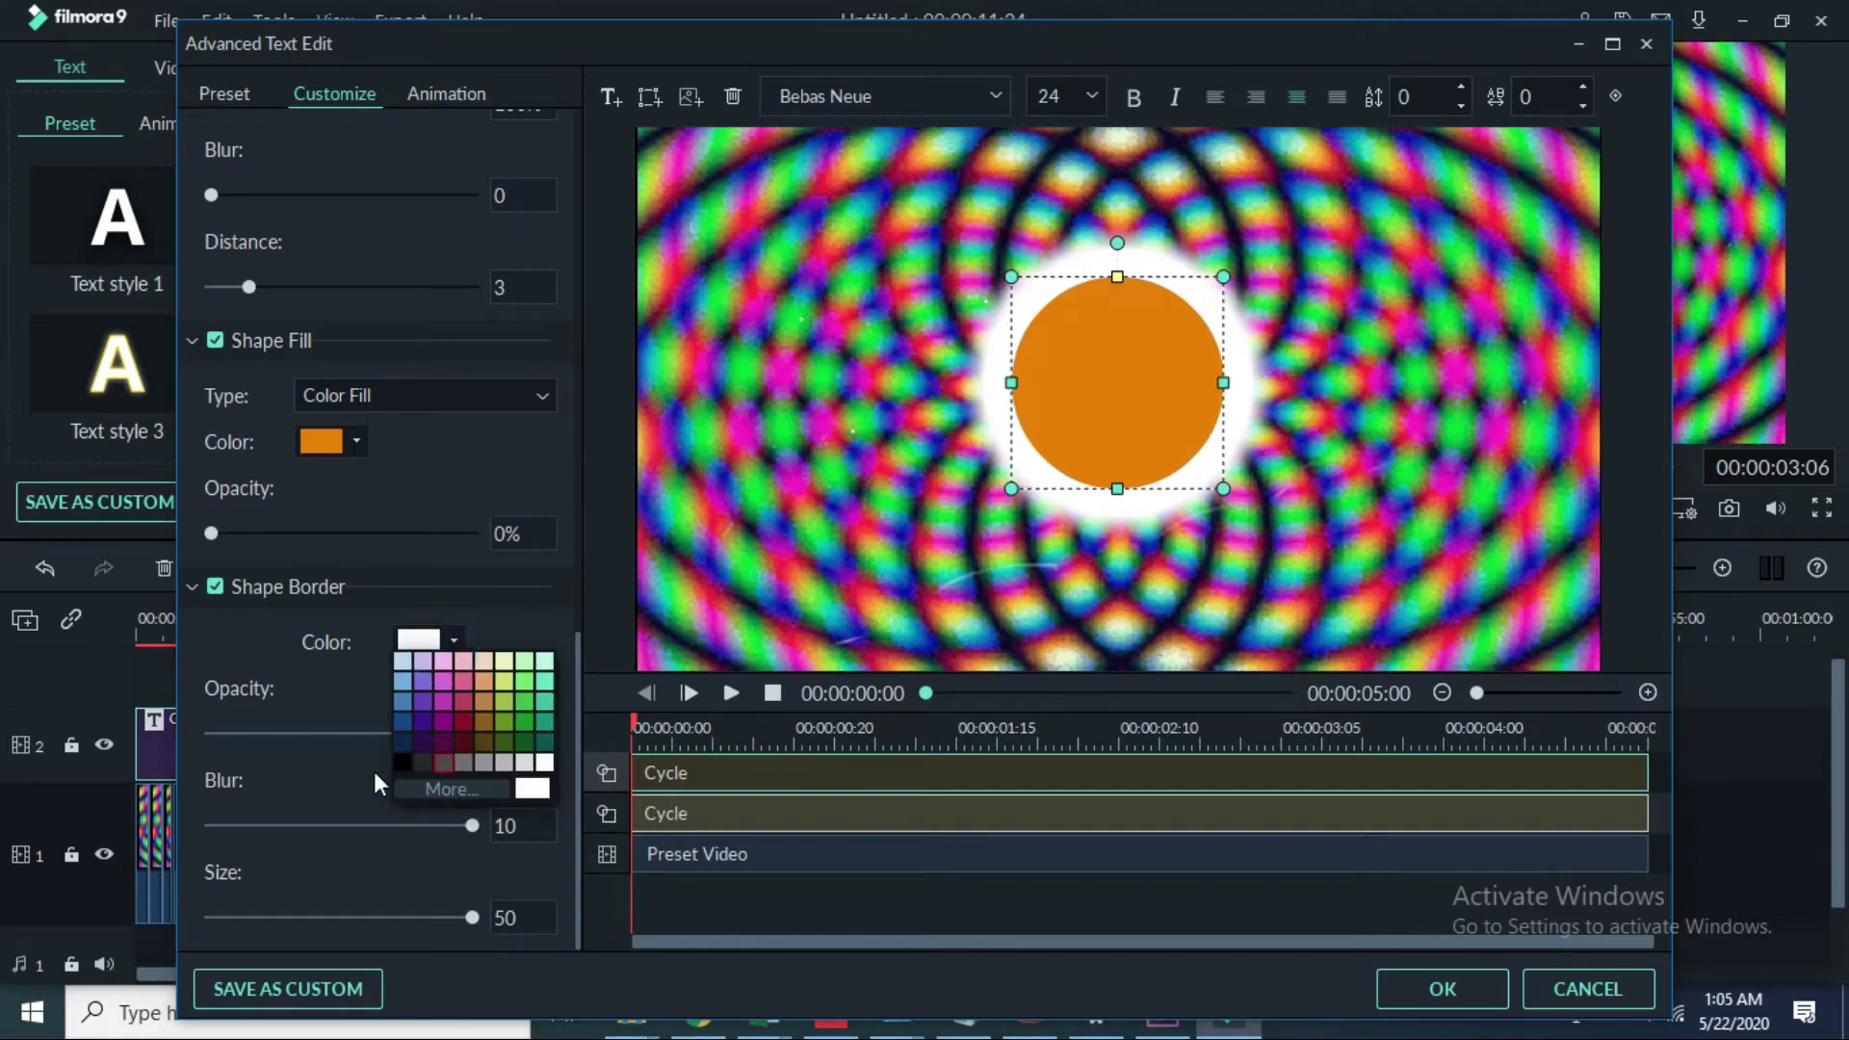
left_click(400, 759)
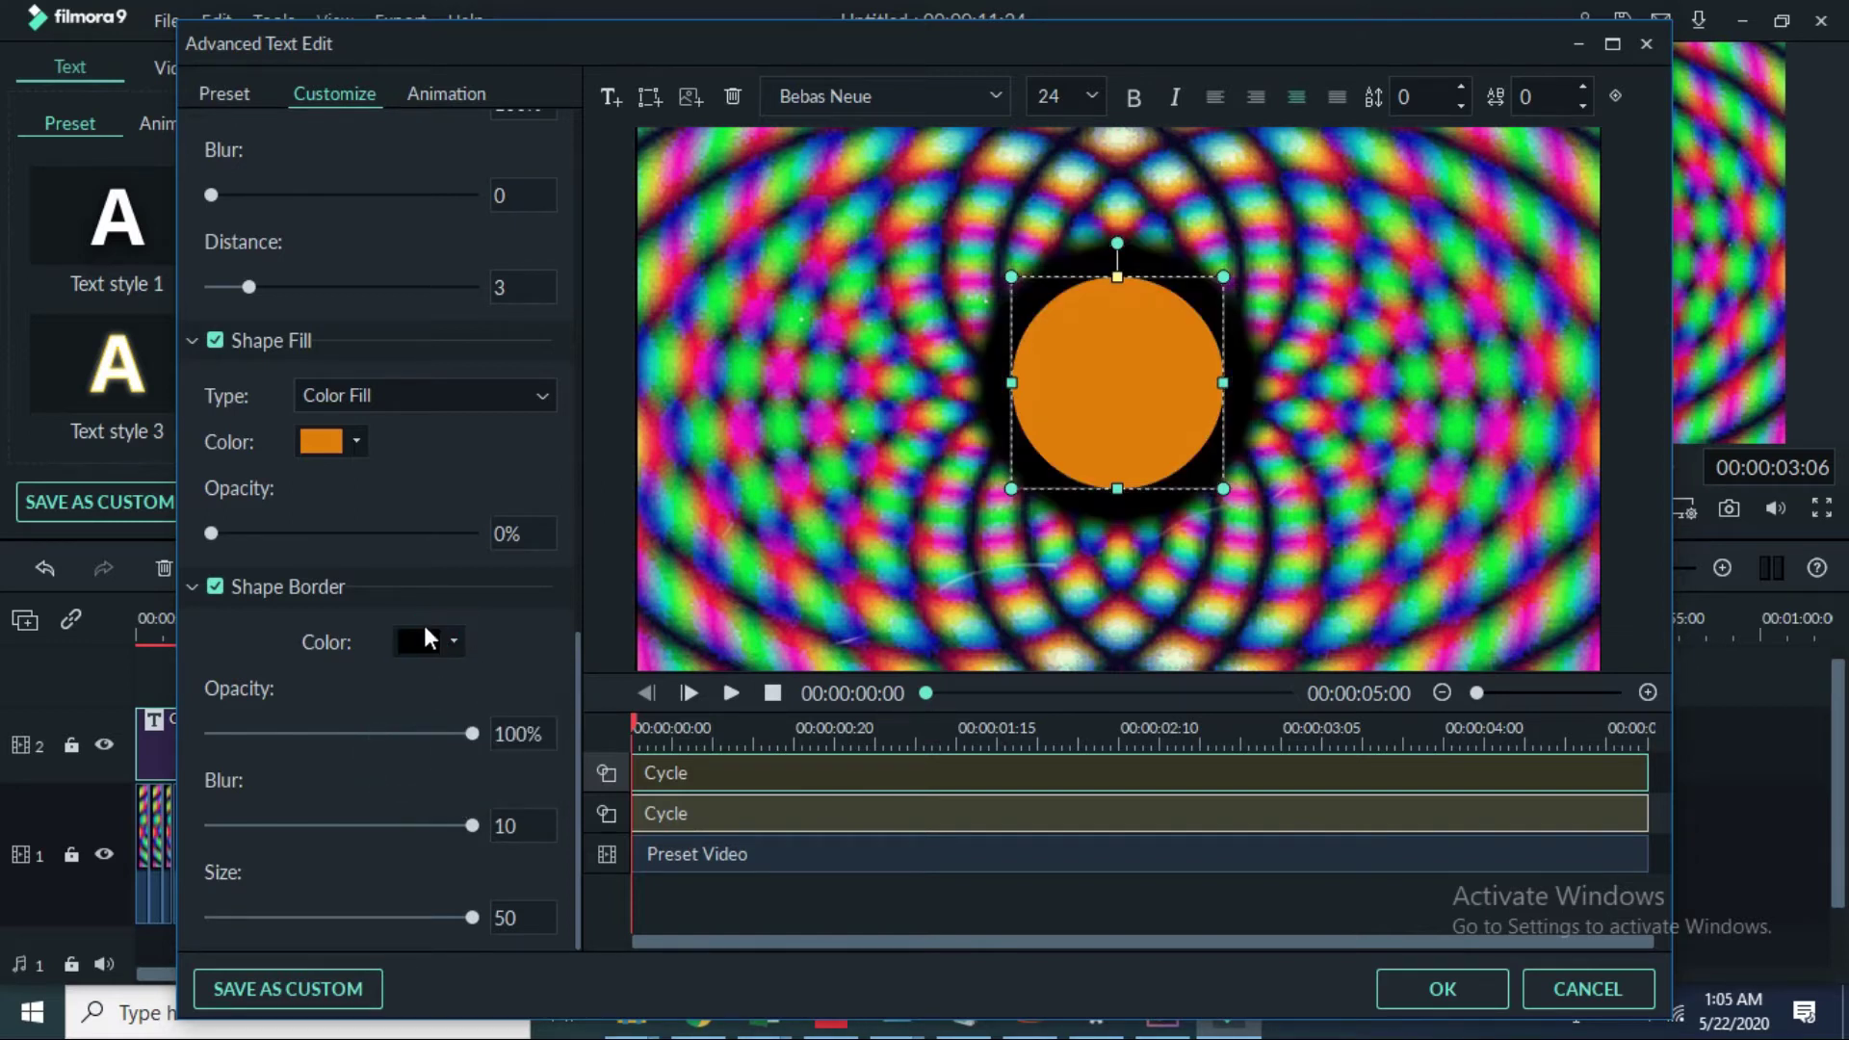
left_click(454, 641)
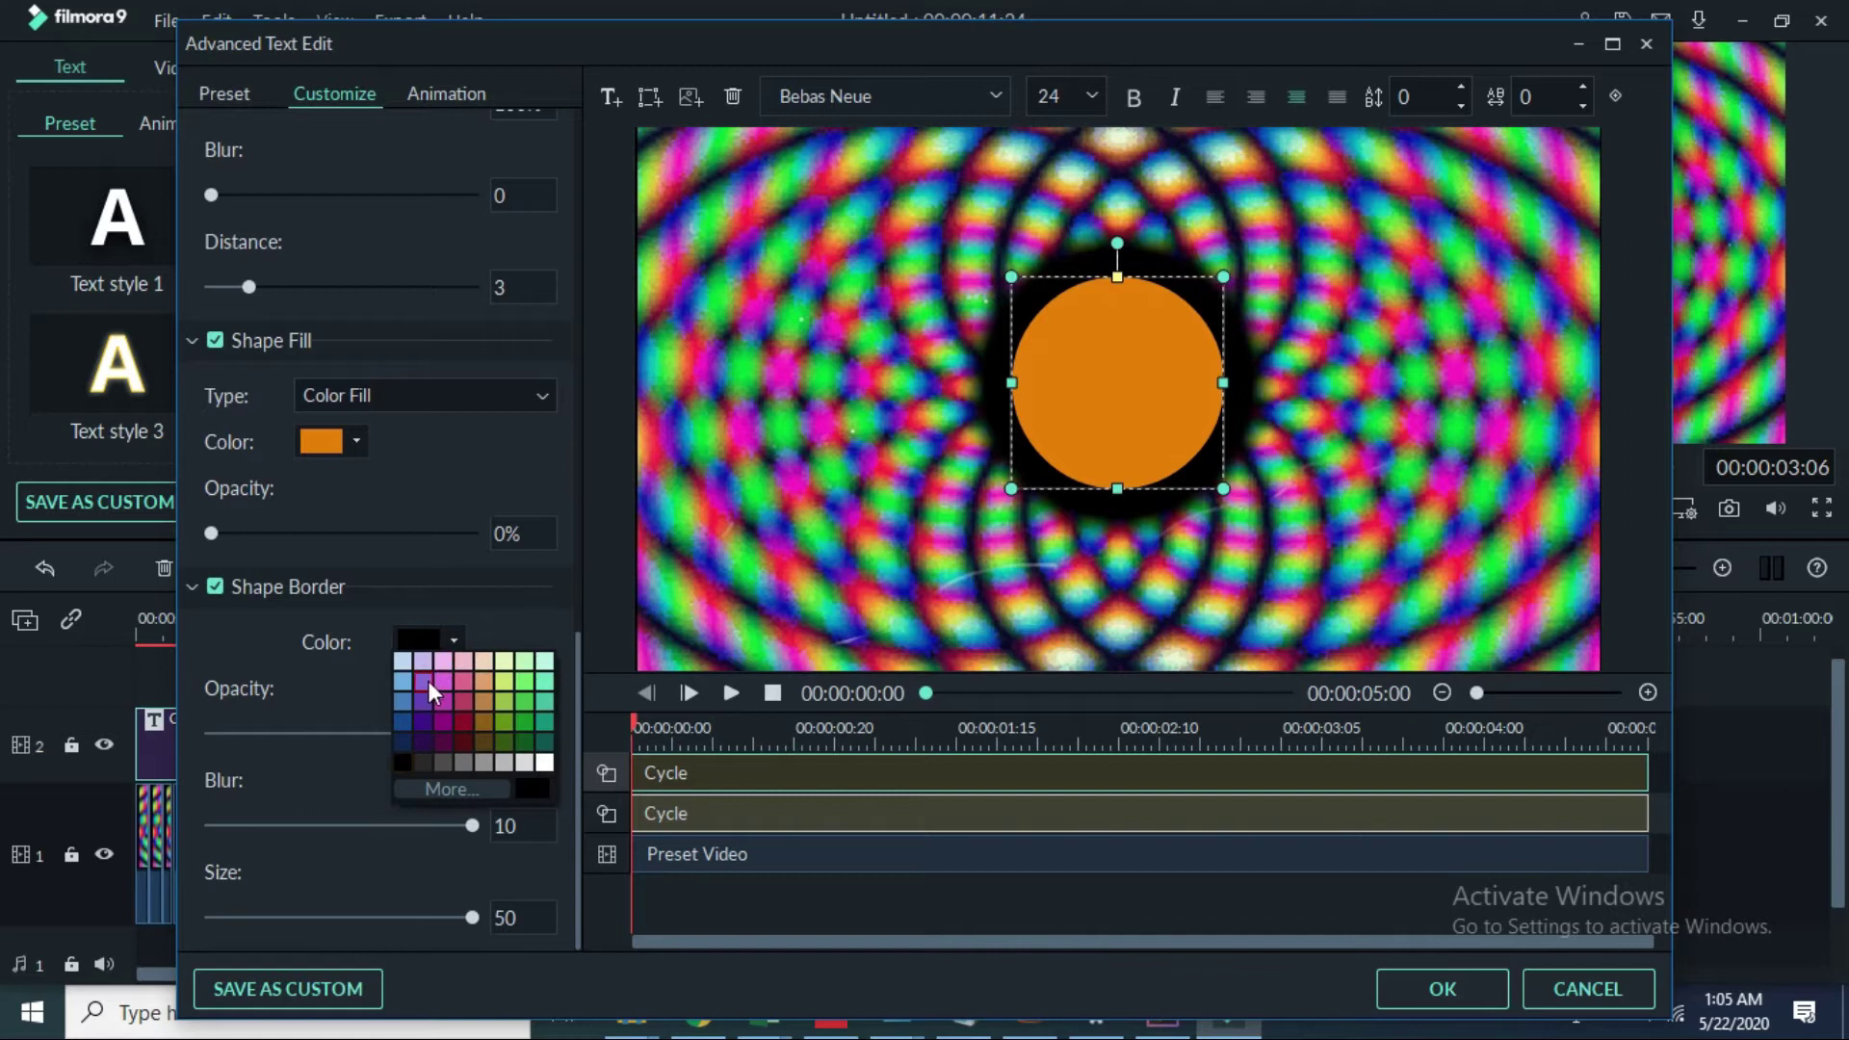
left_click(401, 737)
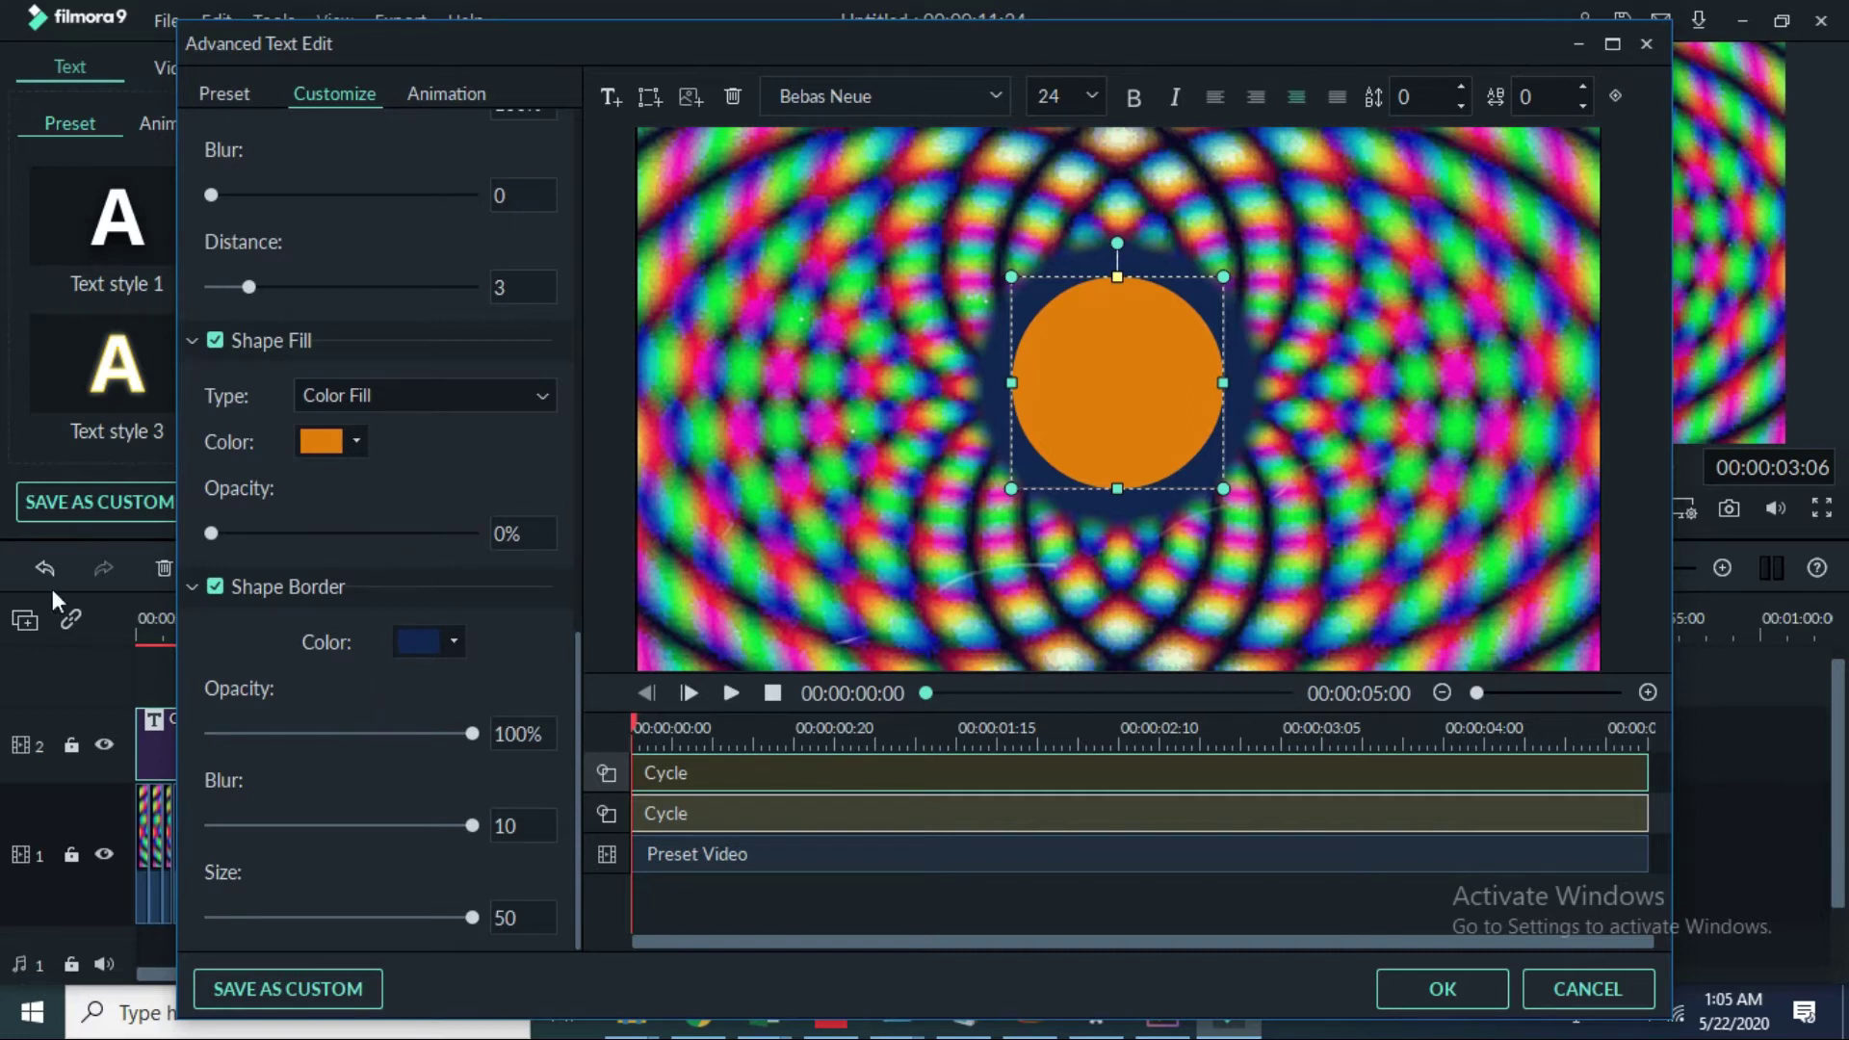
Step: Set the shape fill colour to white after briefly trying dark green
left_click(357, 441)
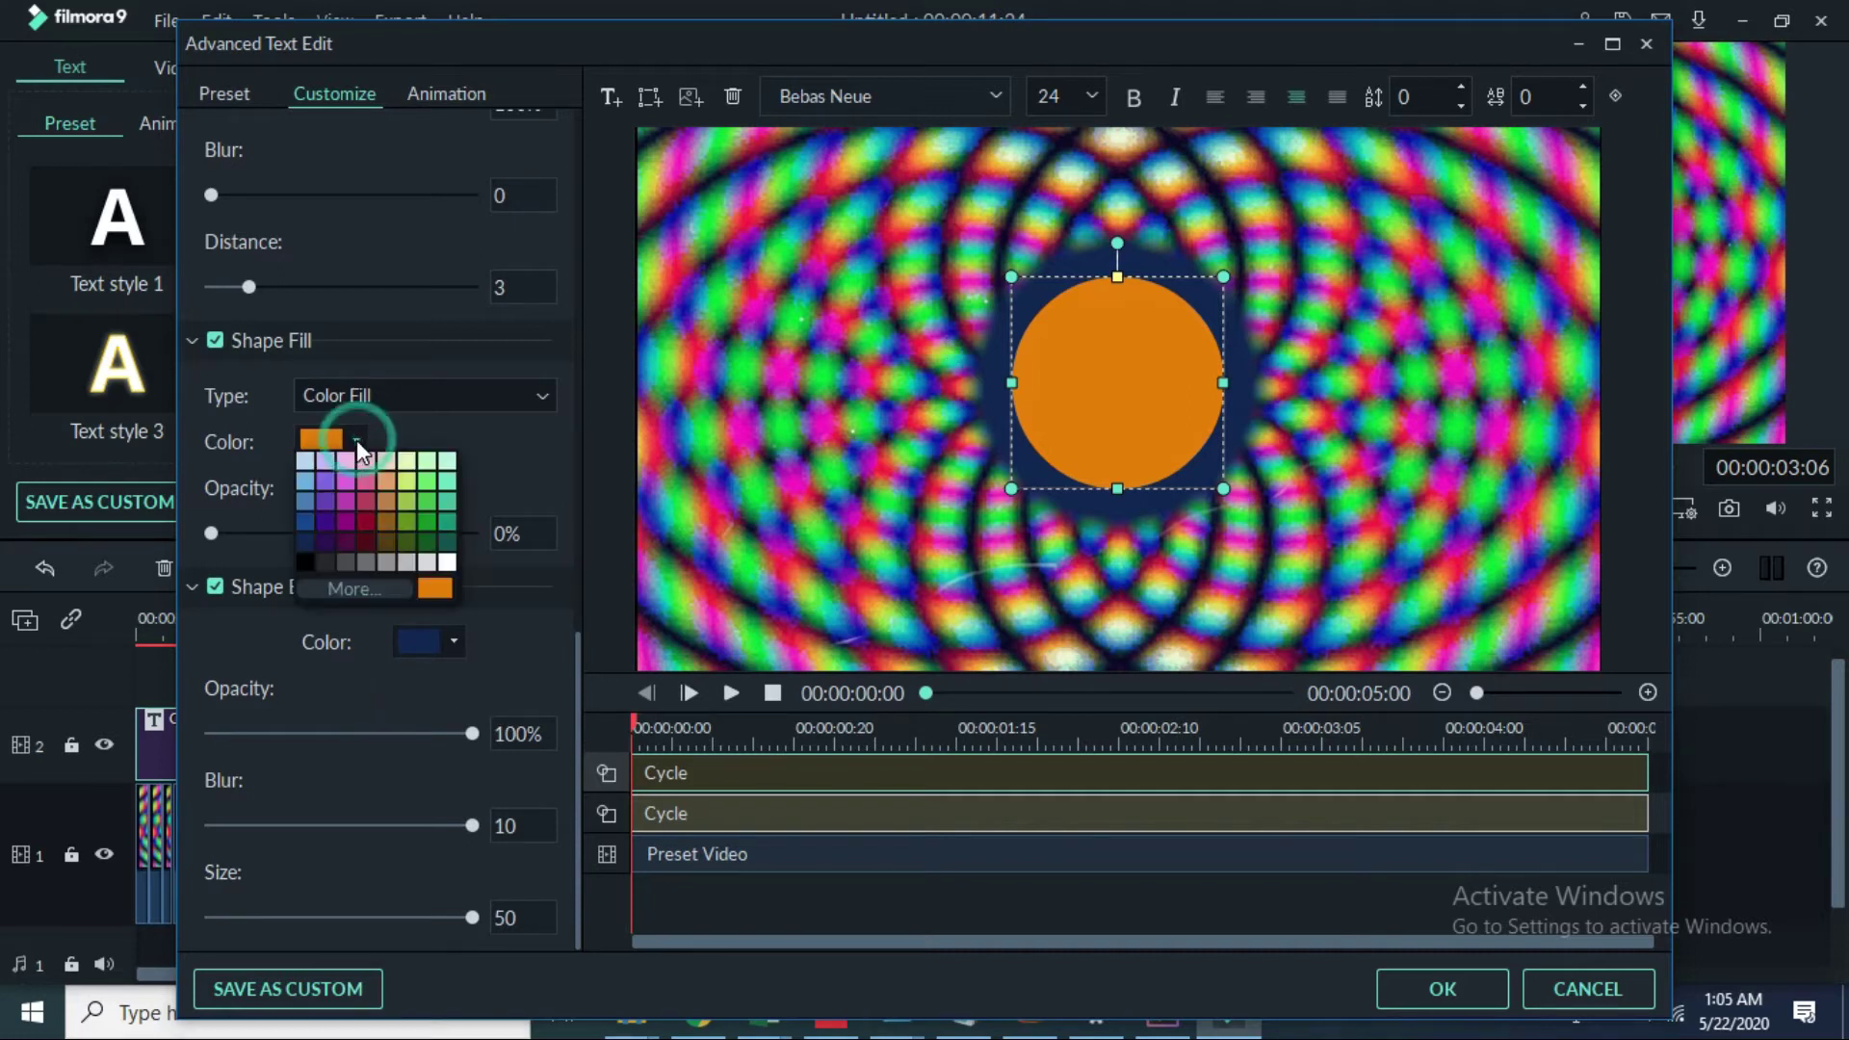
left_click(443, 563)
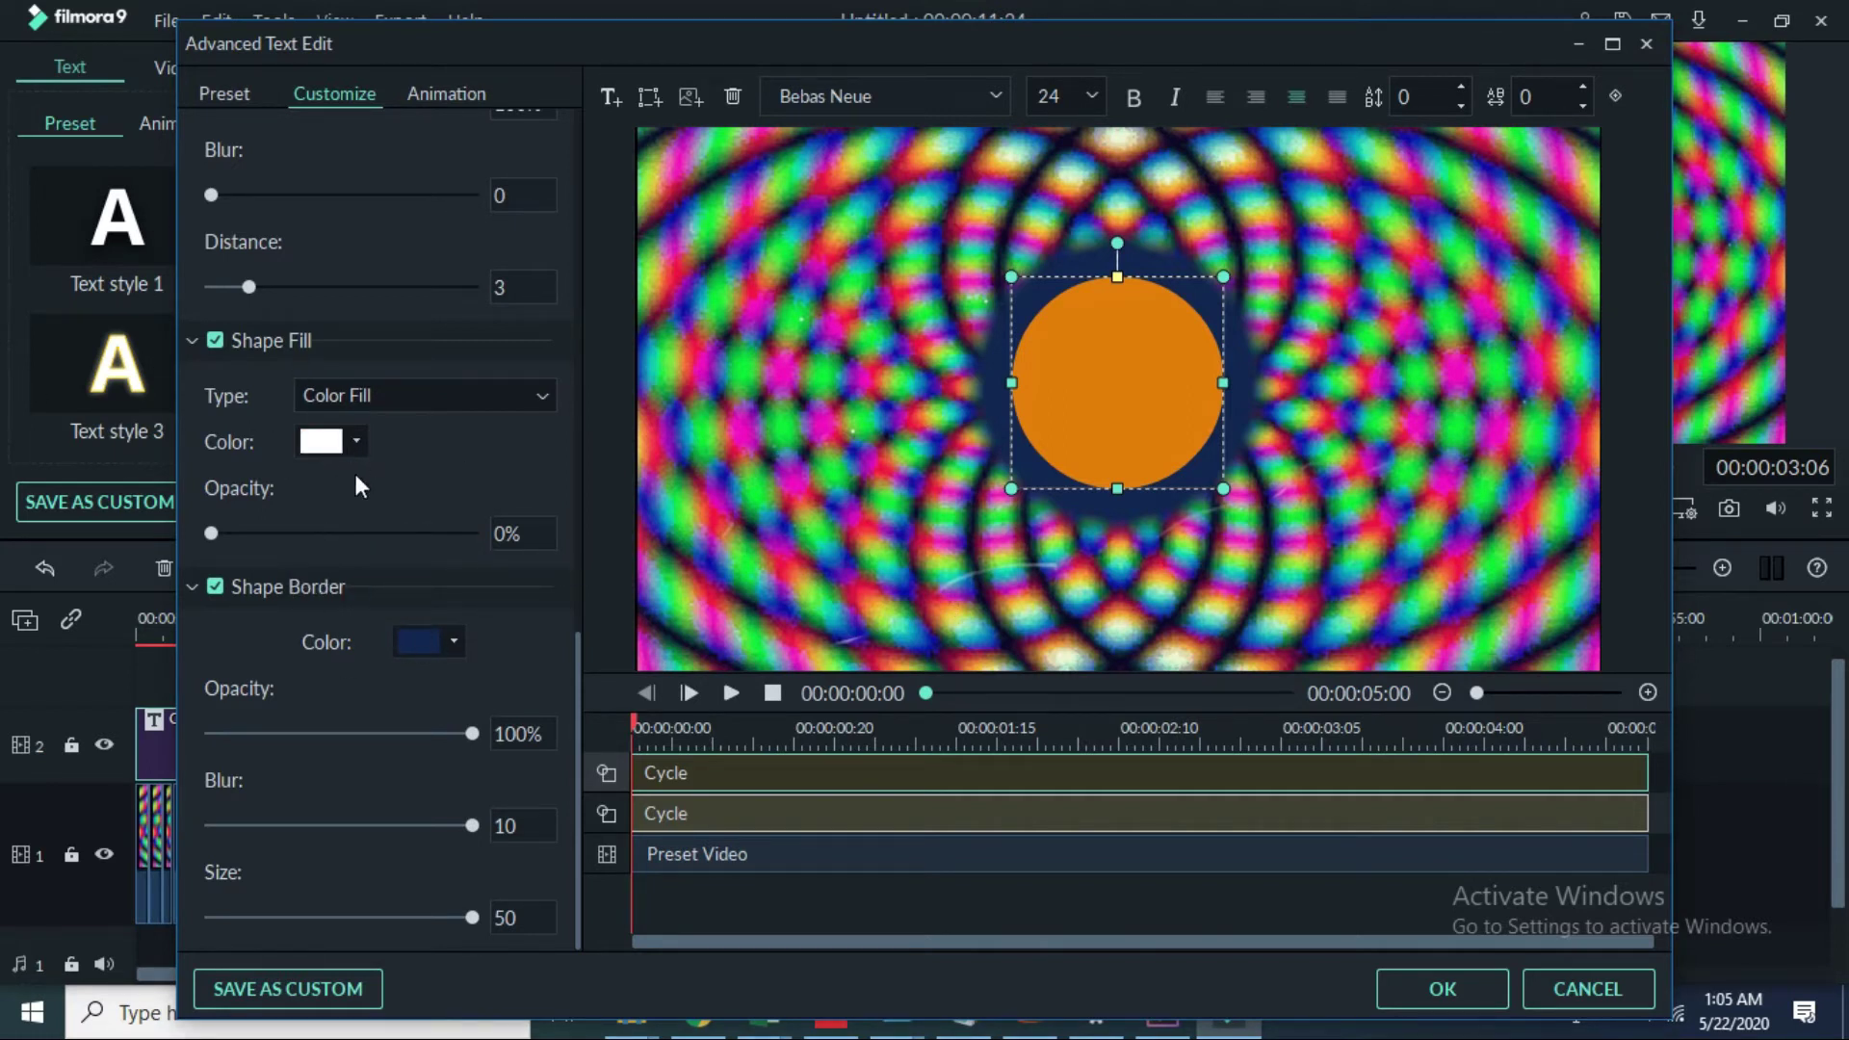
left_click(358, 441)
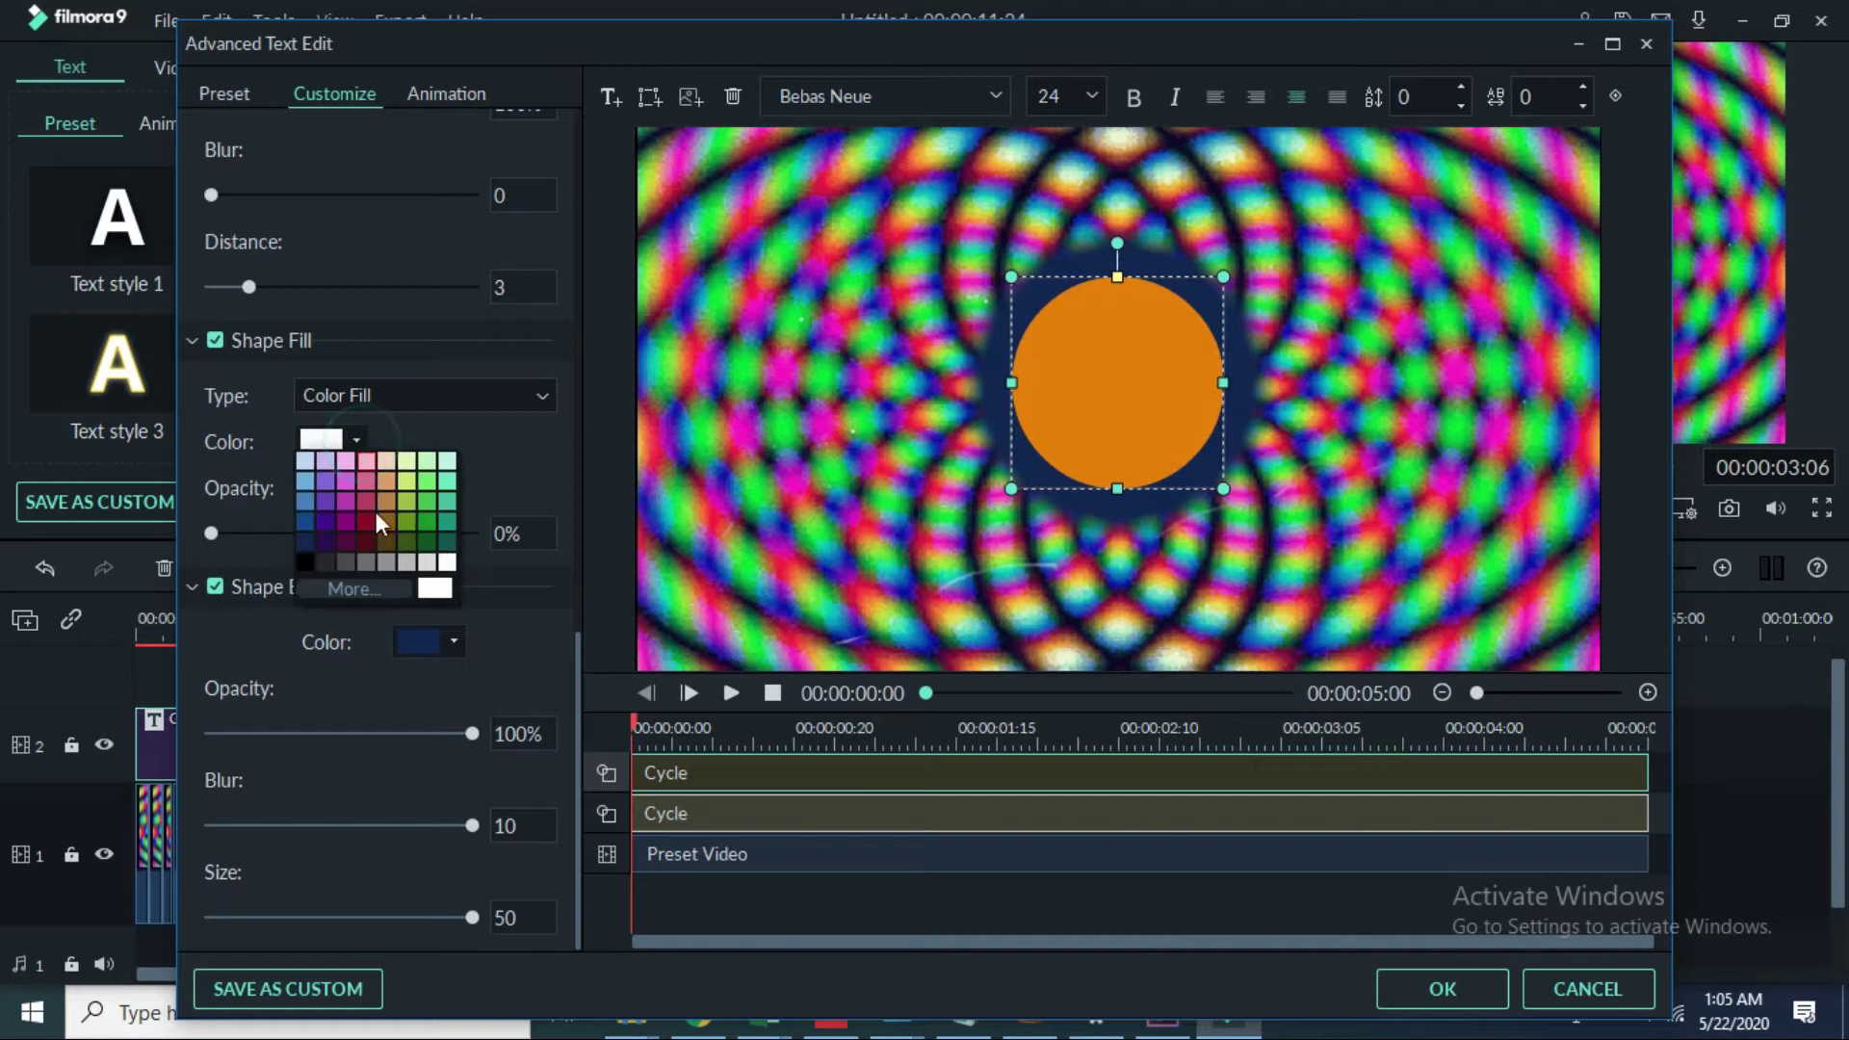
left_click(443, 543)
left_click(1098, 391)
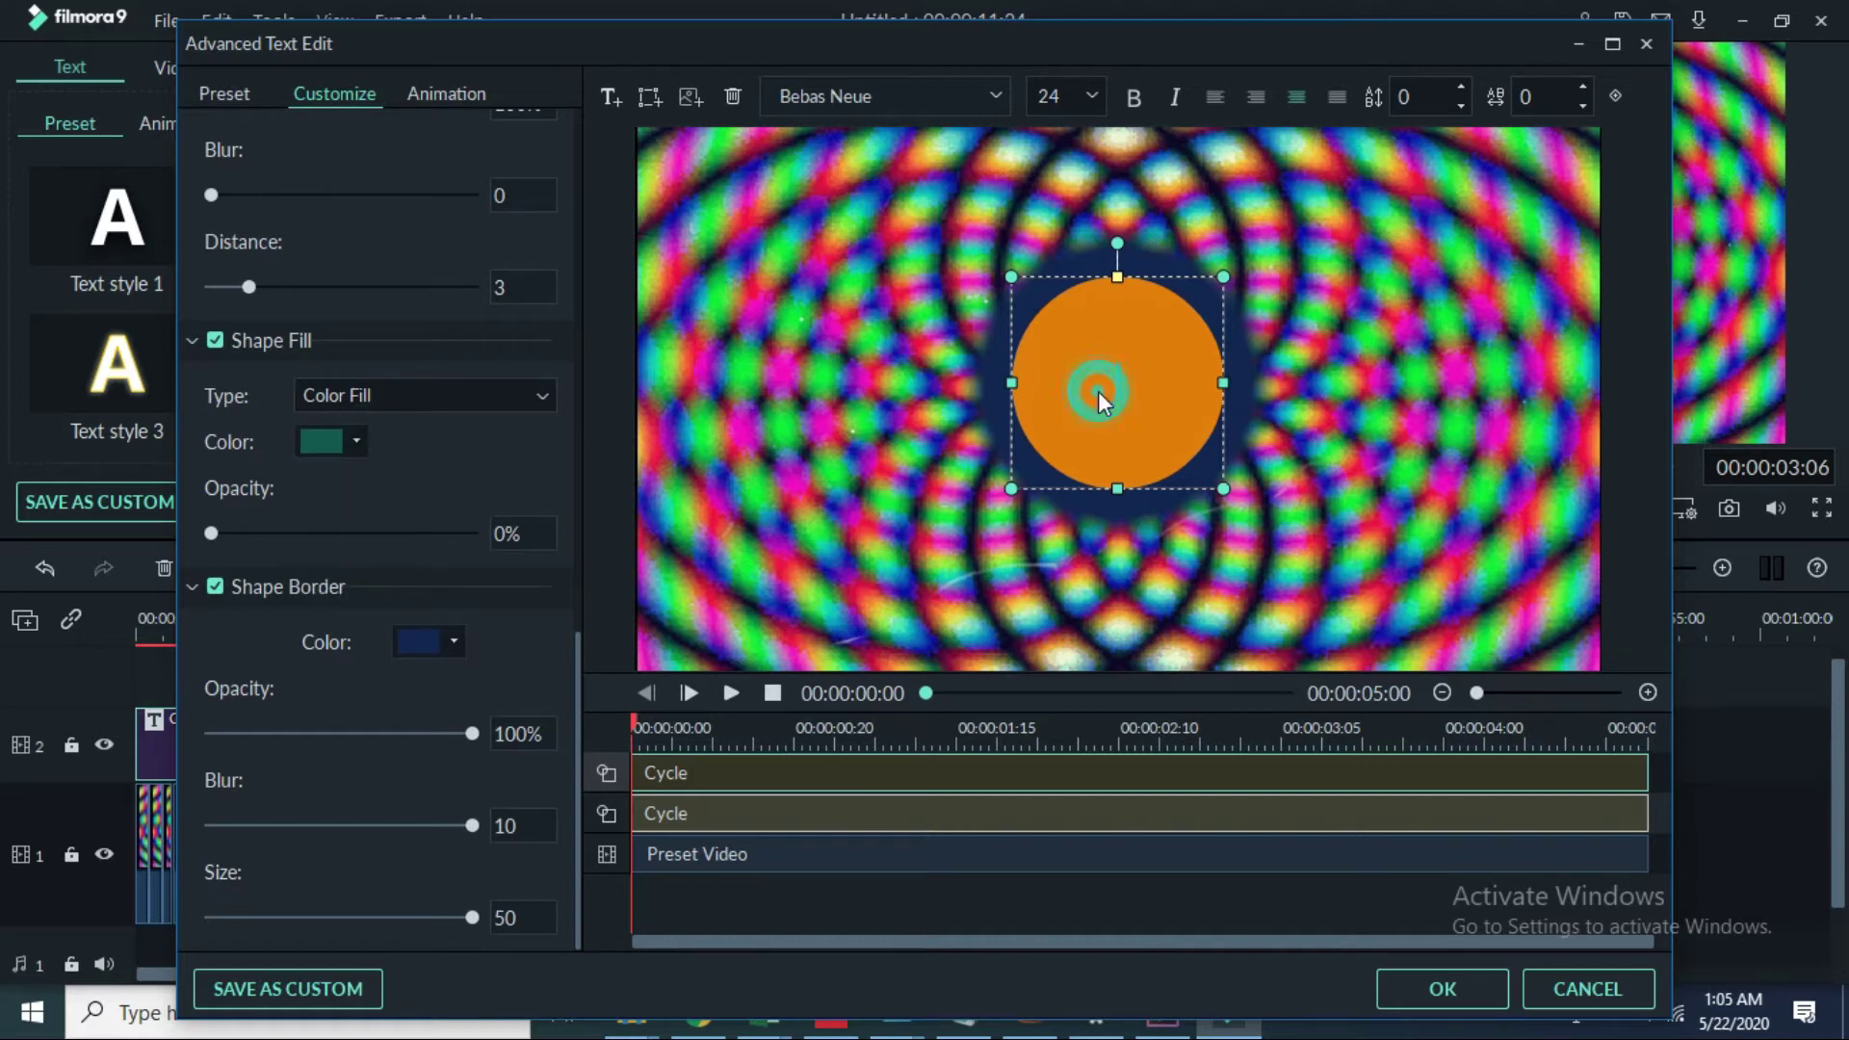
left_click(356, 440)
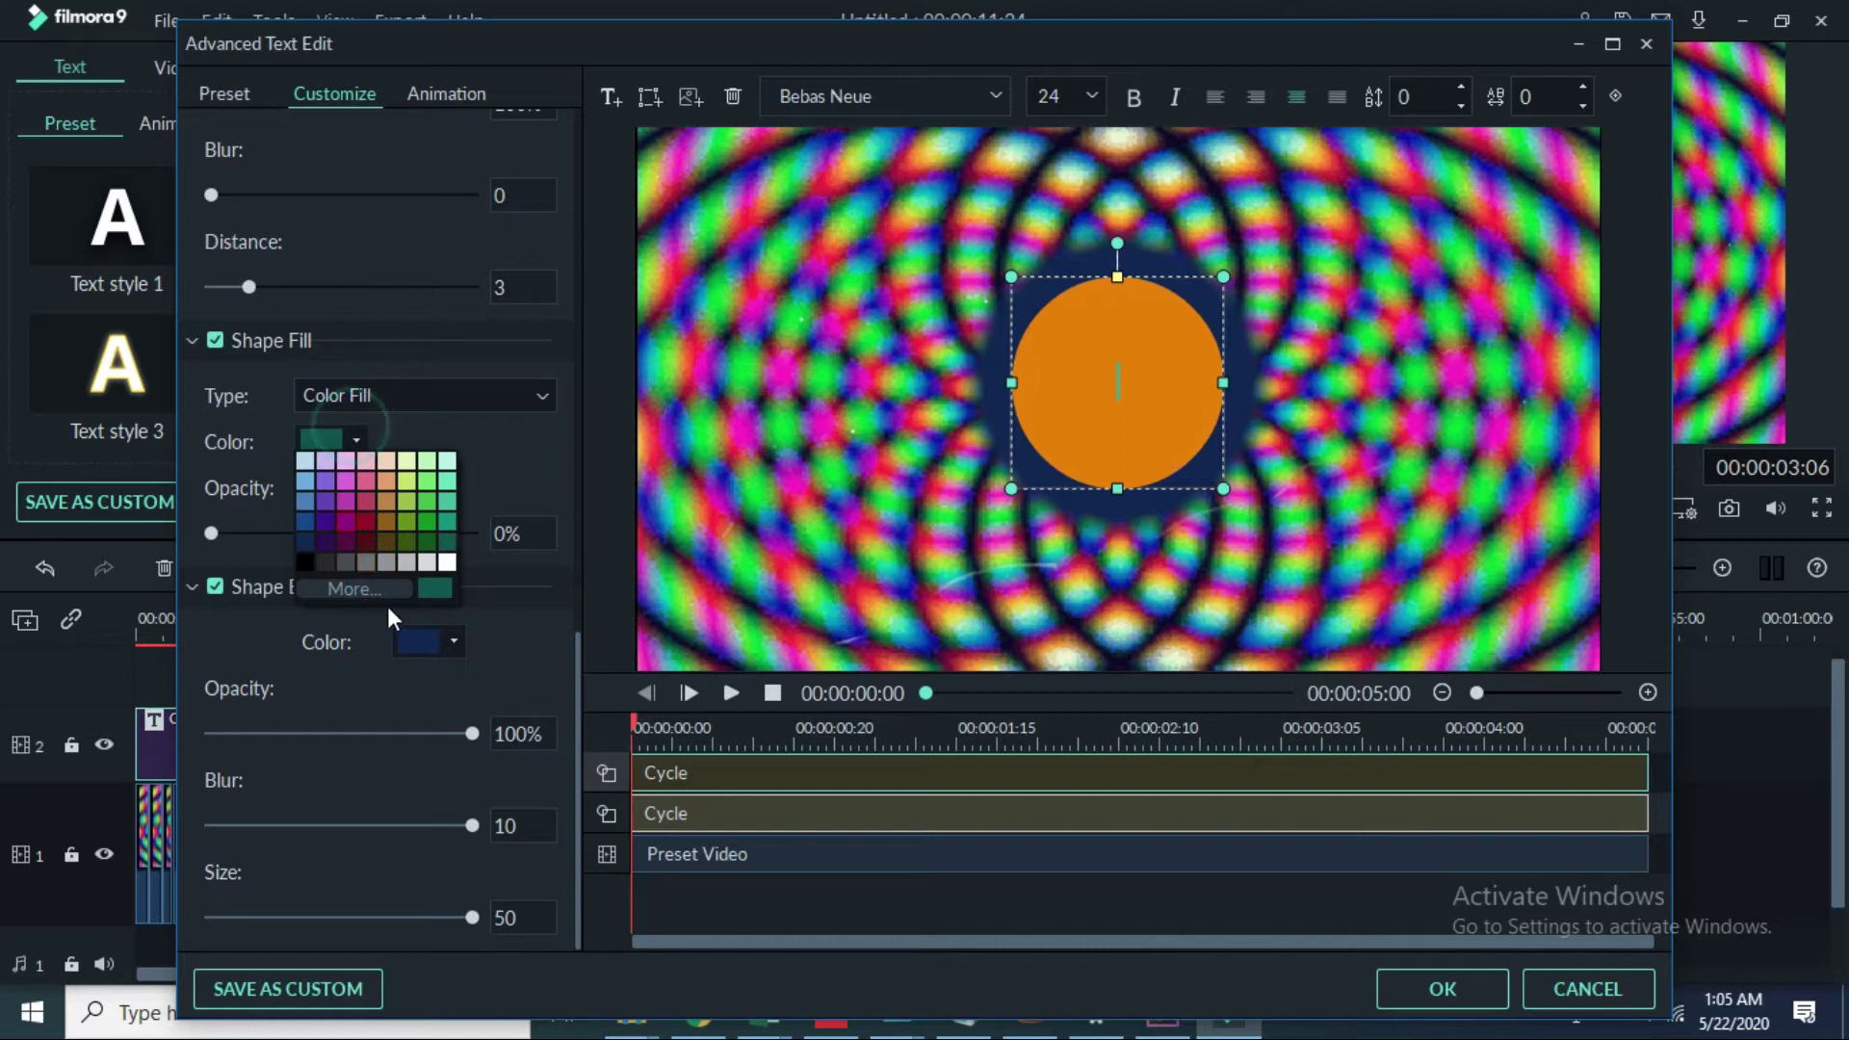
left_click(445, 560)
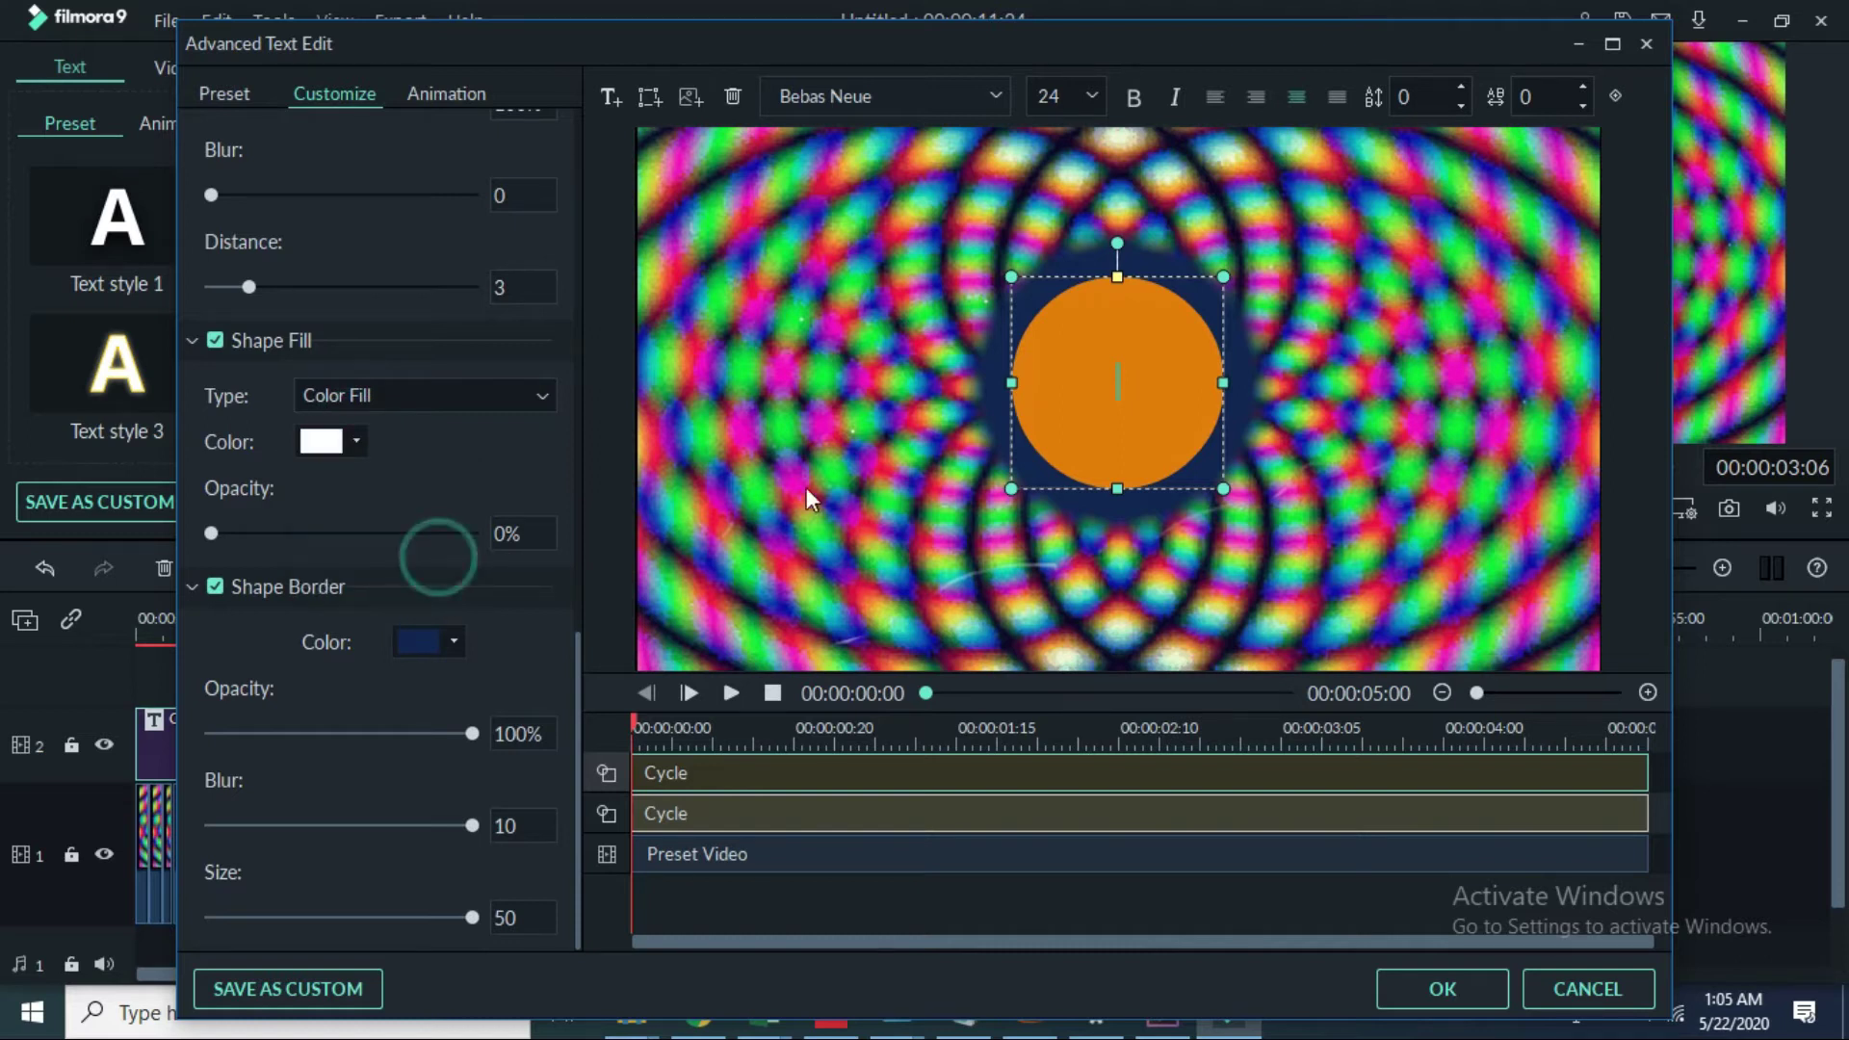
left_click(1032, 487)
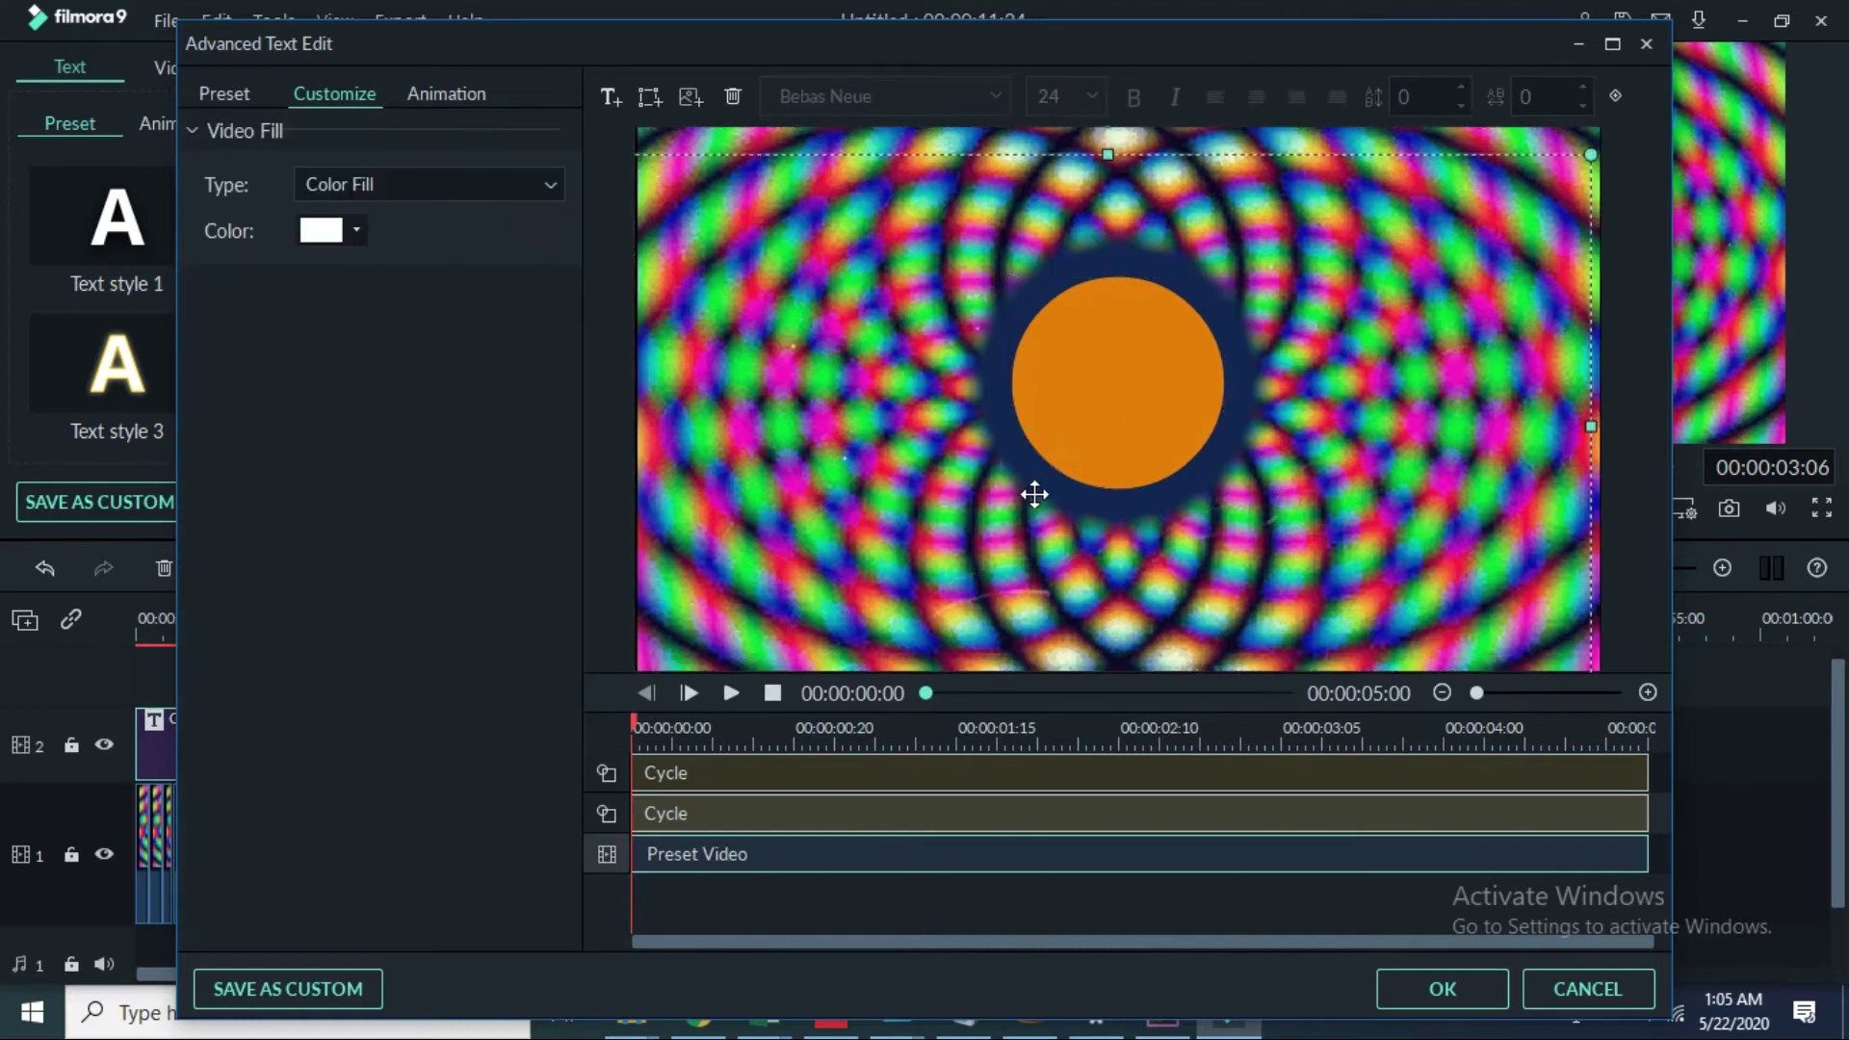
Step: Briefly stretch and restore the circle, then reduce its border size to 28
left_click(1091, 441)
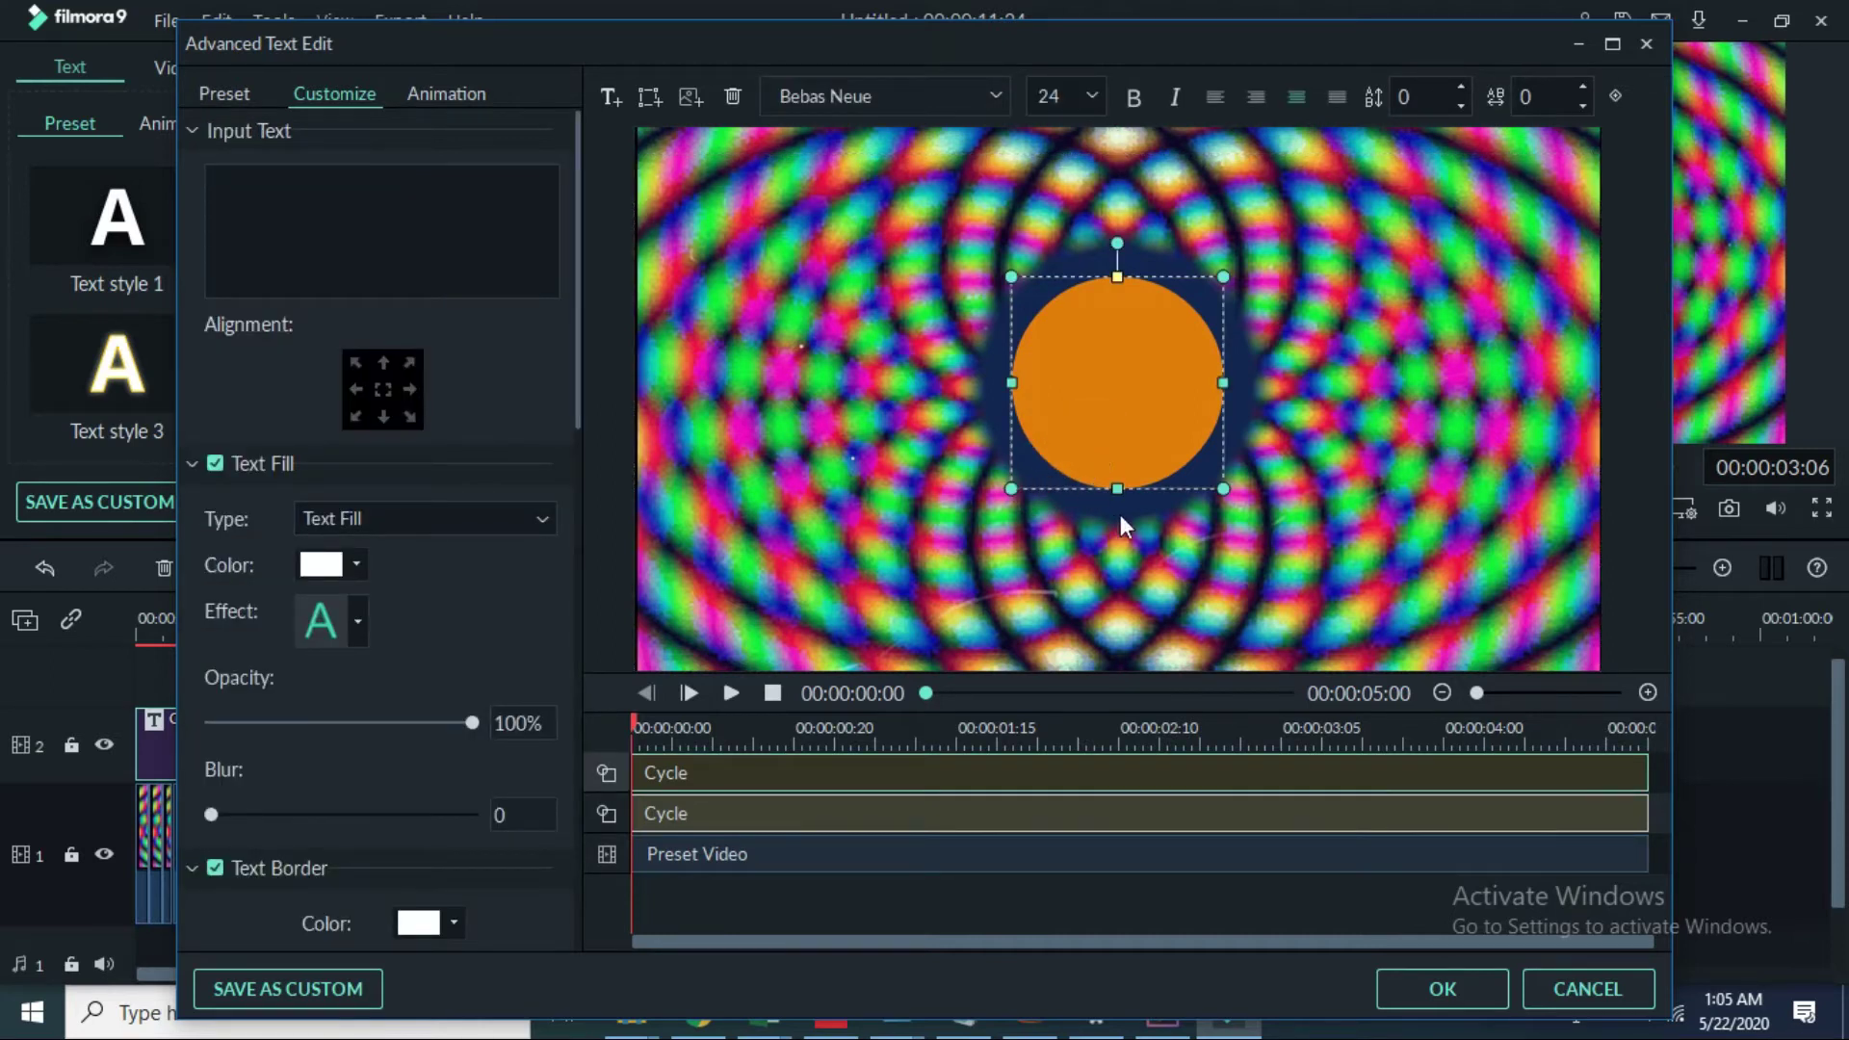
left_click(1011, 385)
left_click_drag(1011, 385, 992, 384)
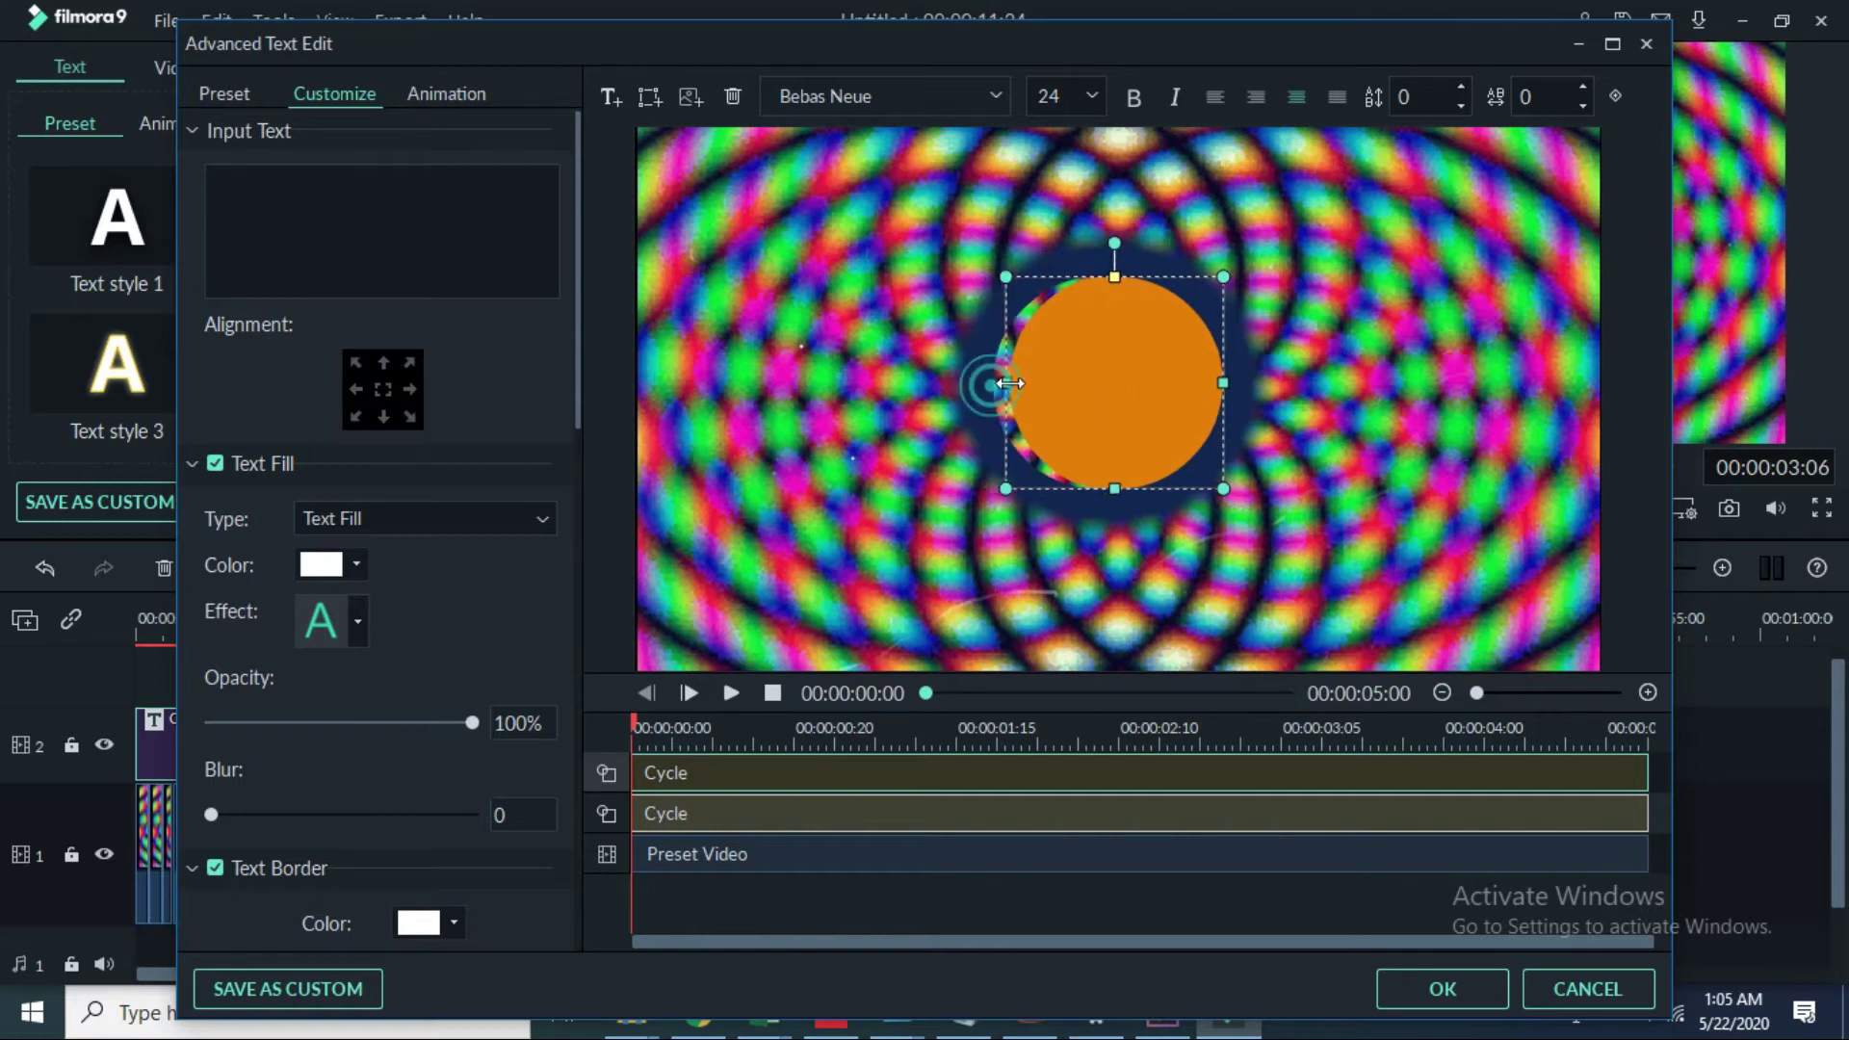
left_click_drag(991, 384, 1012, 384)
scroll(360, 644, "down", 10)
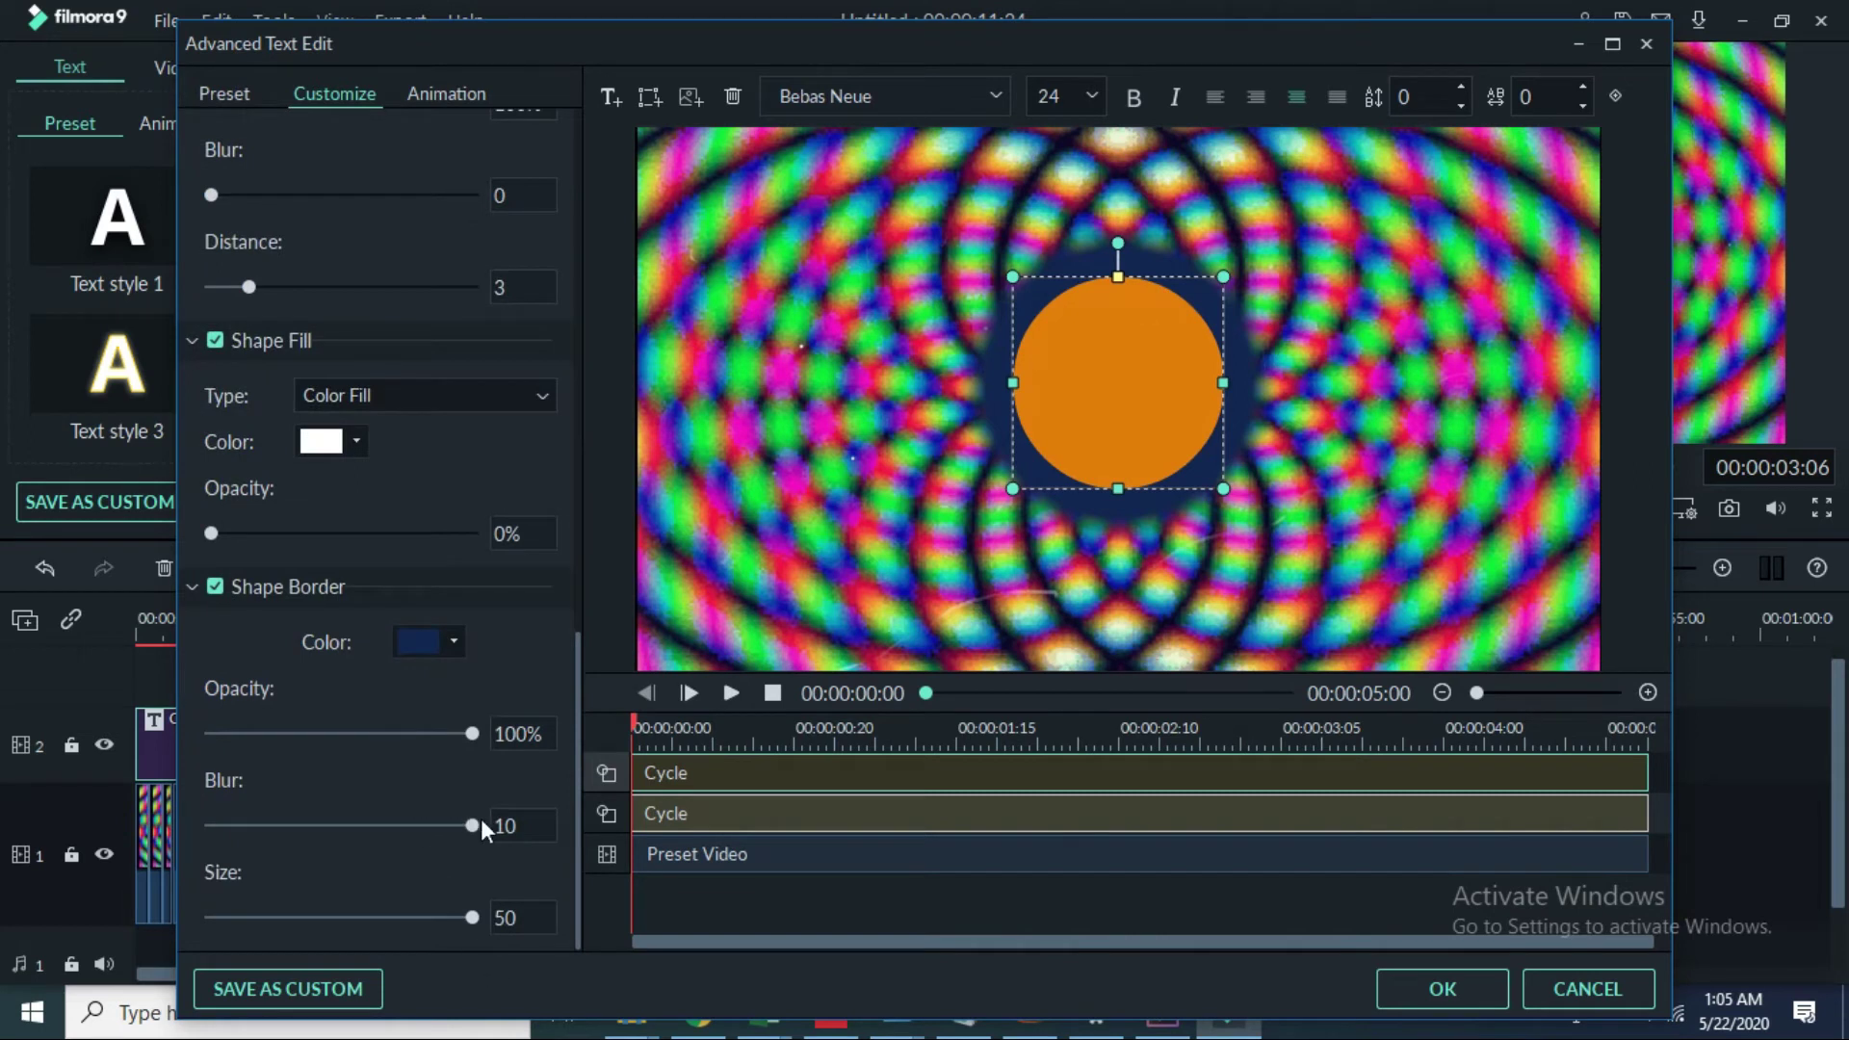
left_click_drag(472, 916, 355, 939)
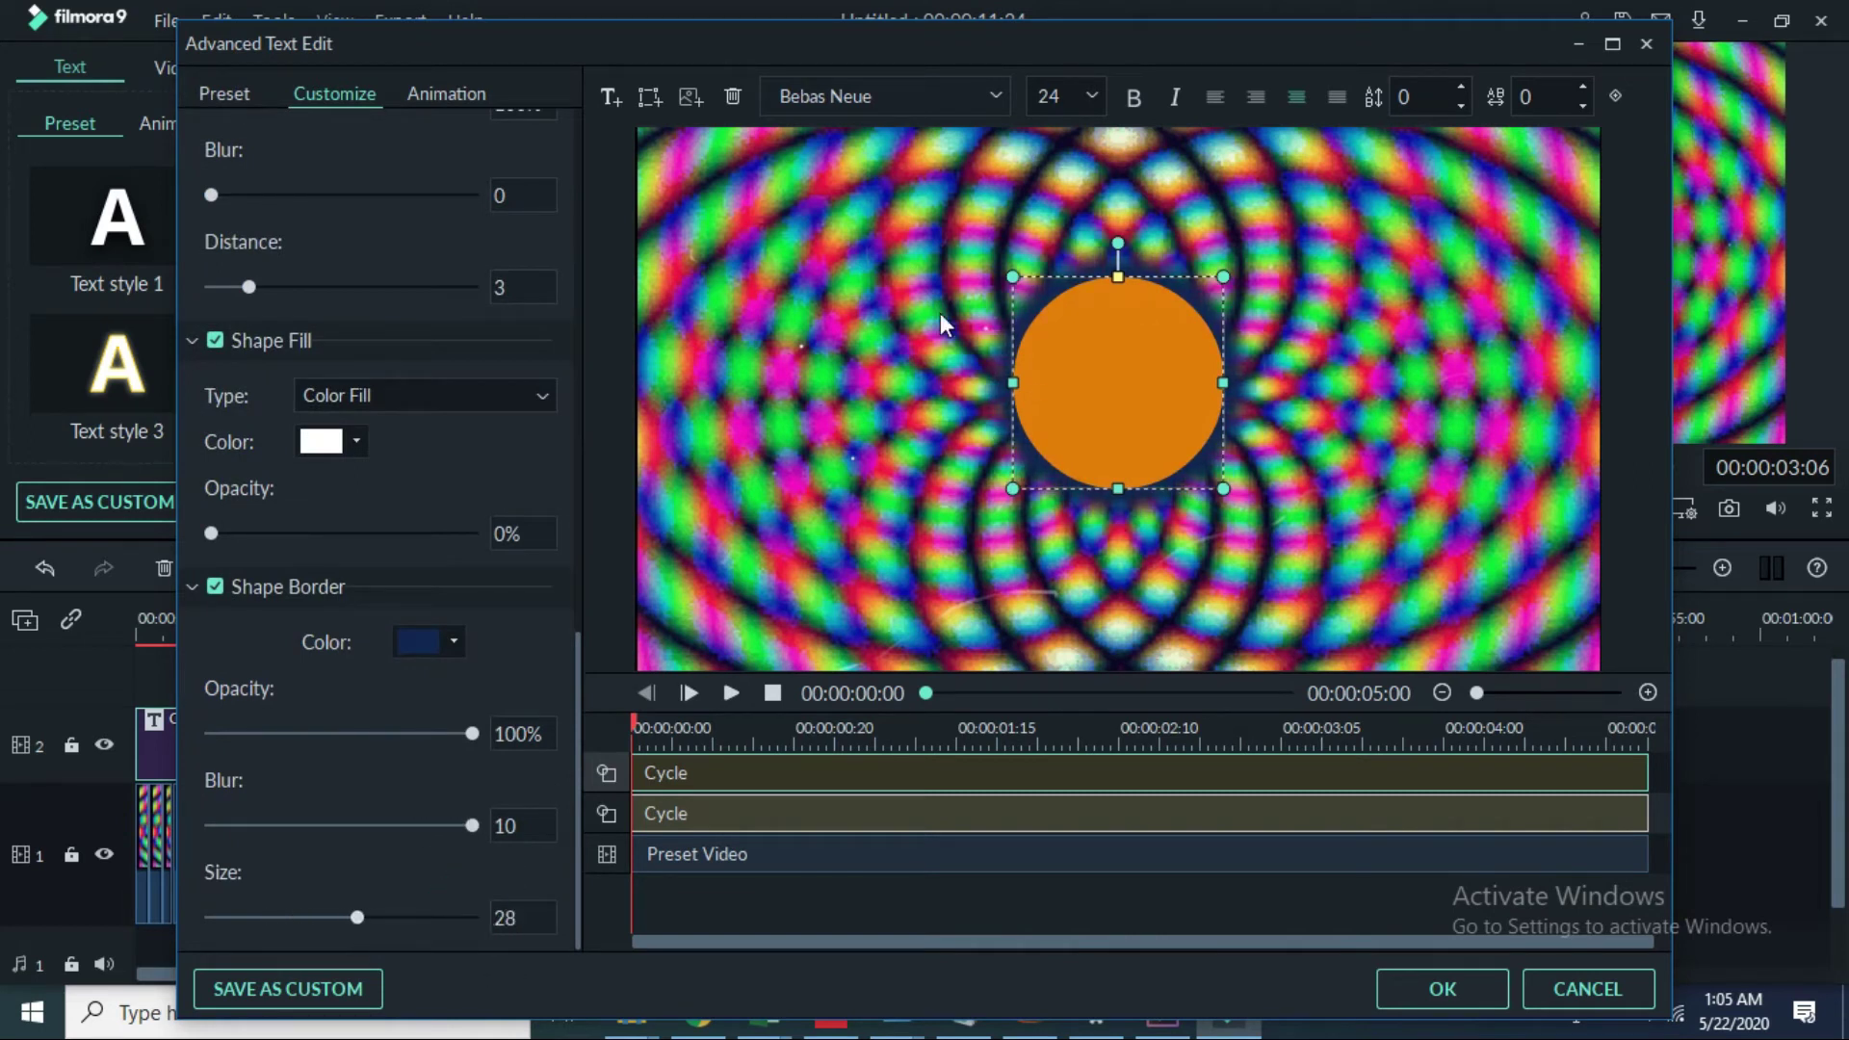
left_click(688, 98)
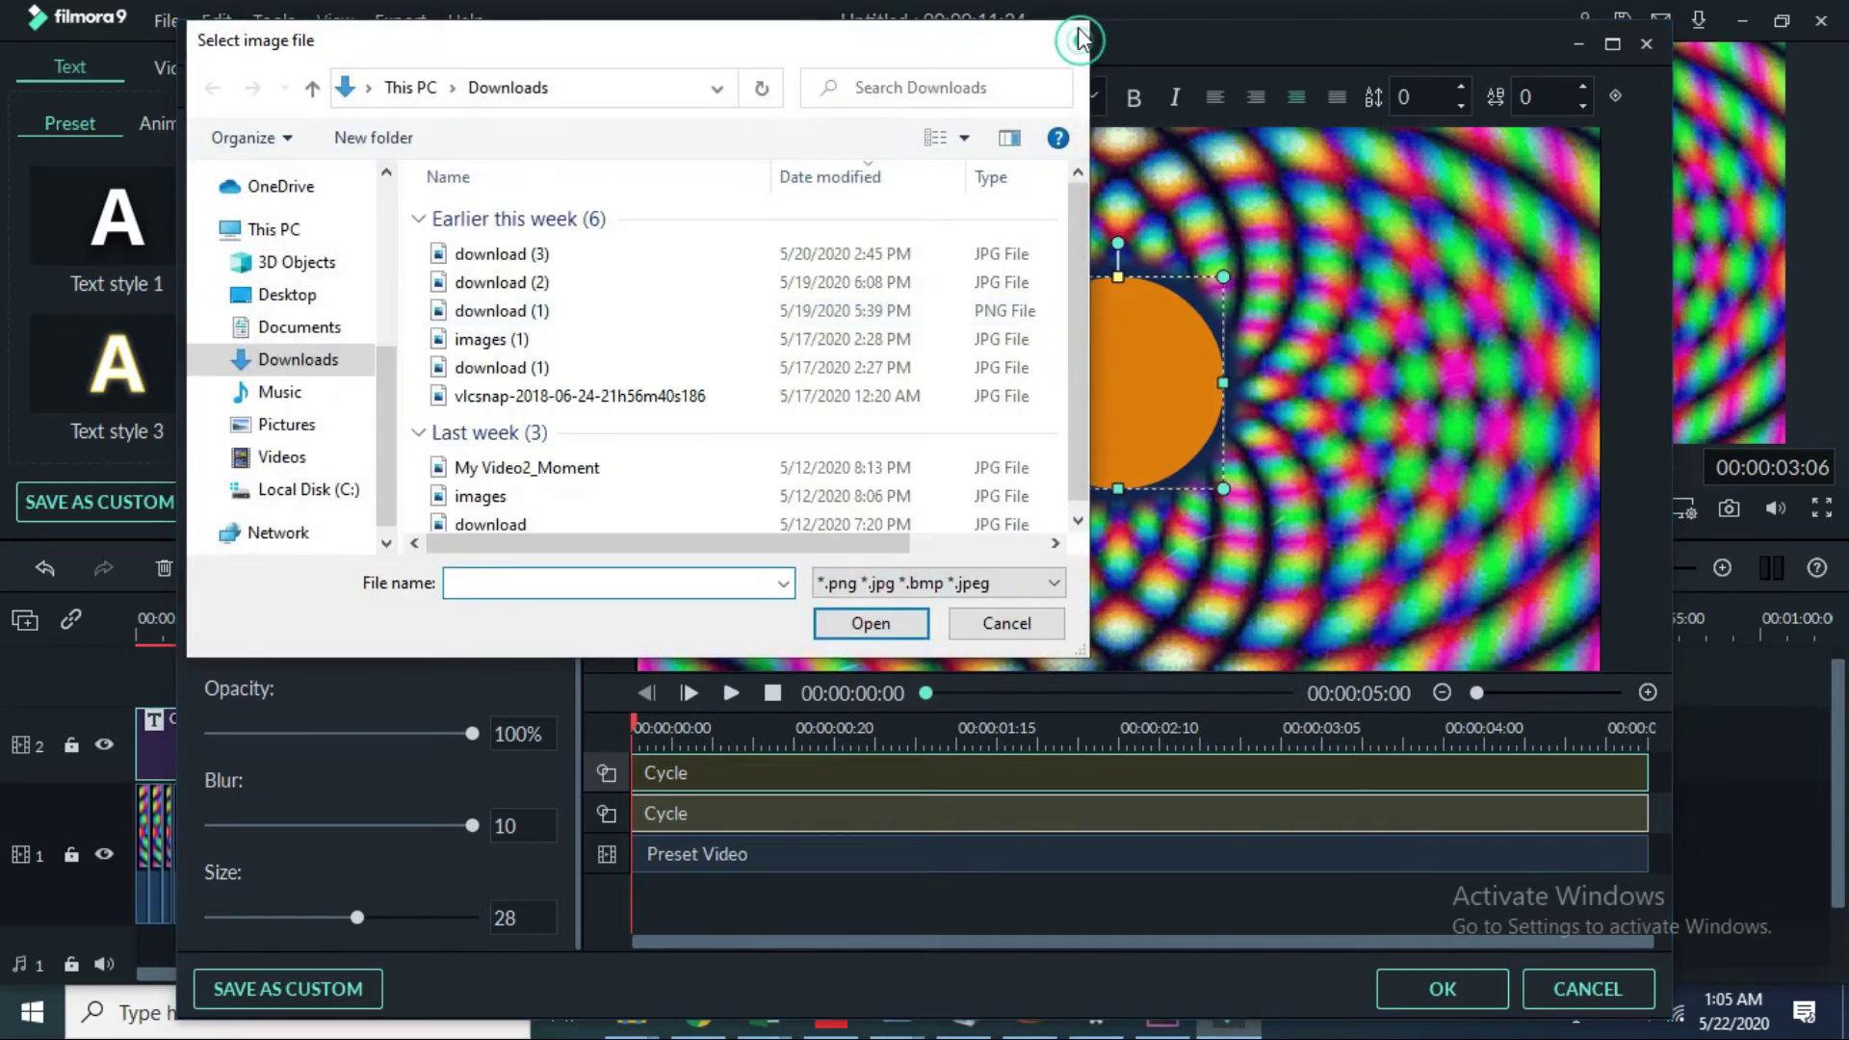
Step: Add a box shape left of the orange circle and erase its placeholder text
left_click(1079, 40)
left_click(645, 91)
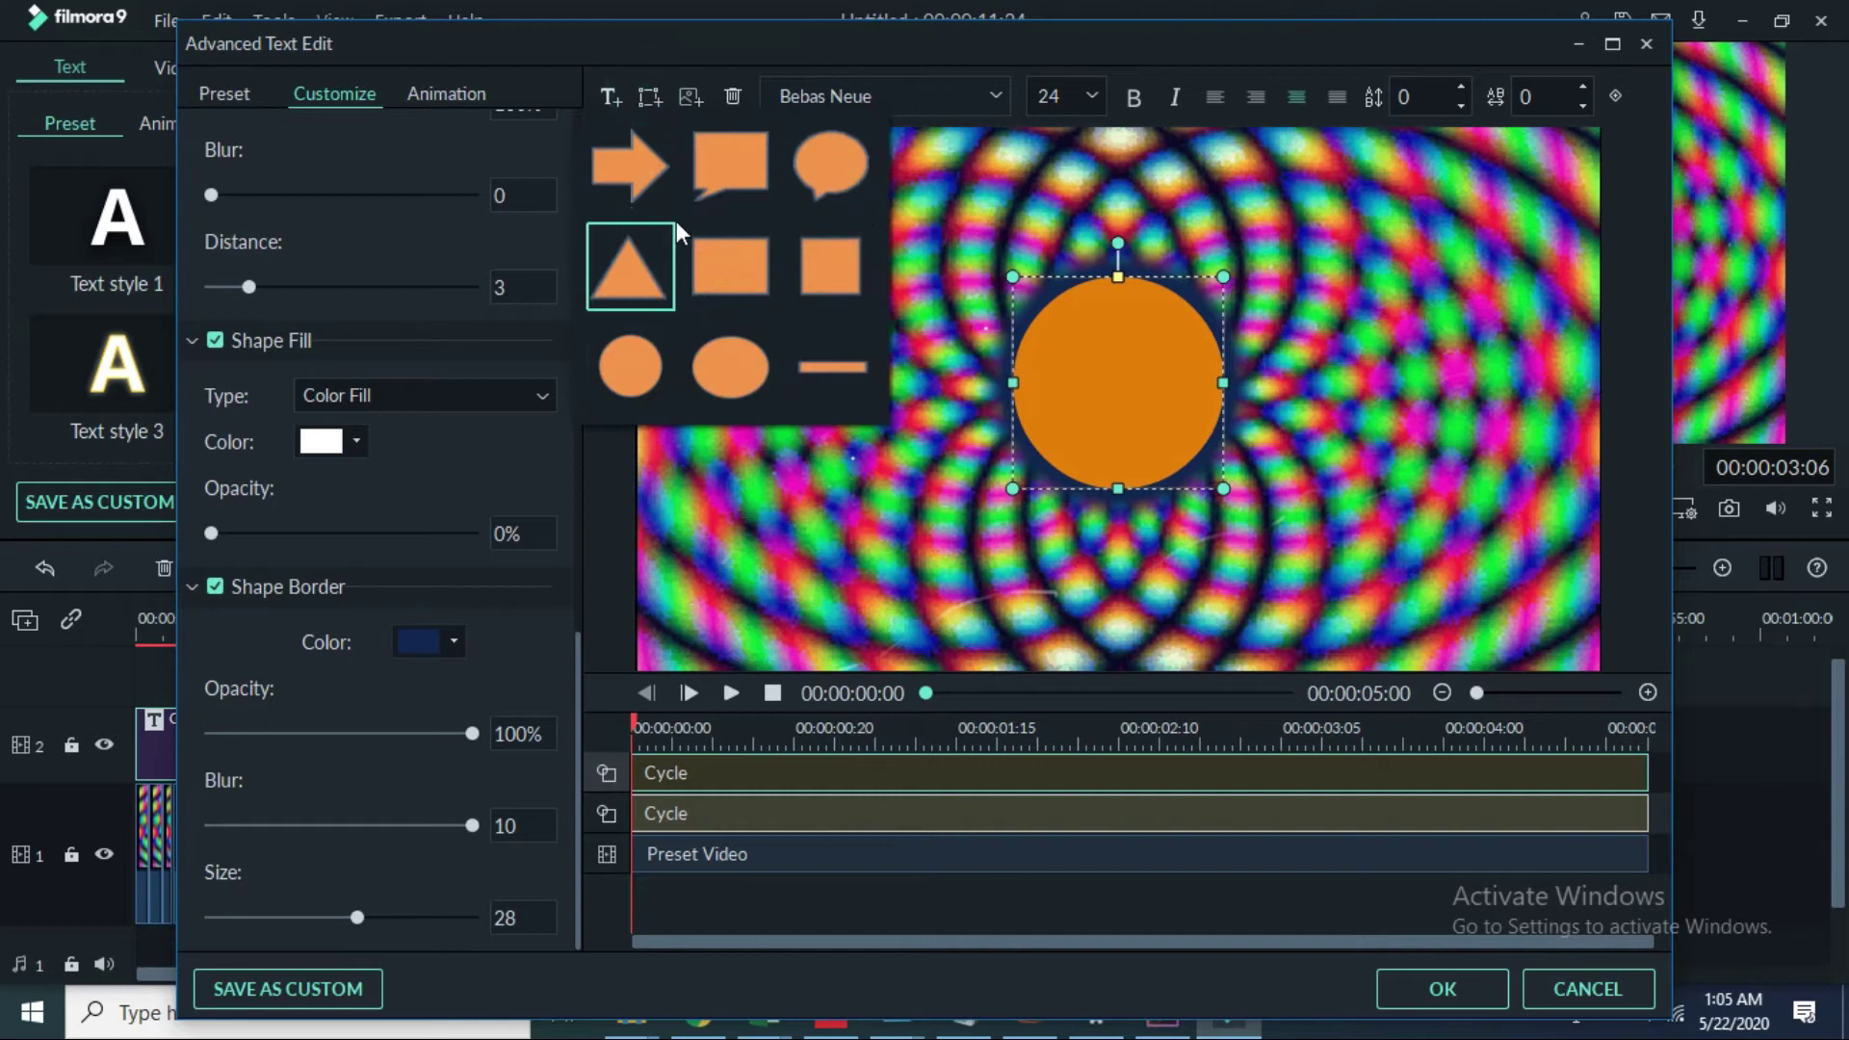
left_click(747, 268)
left_click_drag(1071, 399, 782, 383)
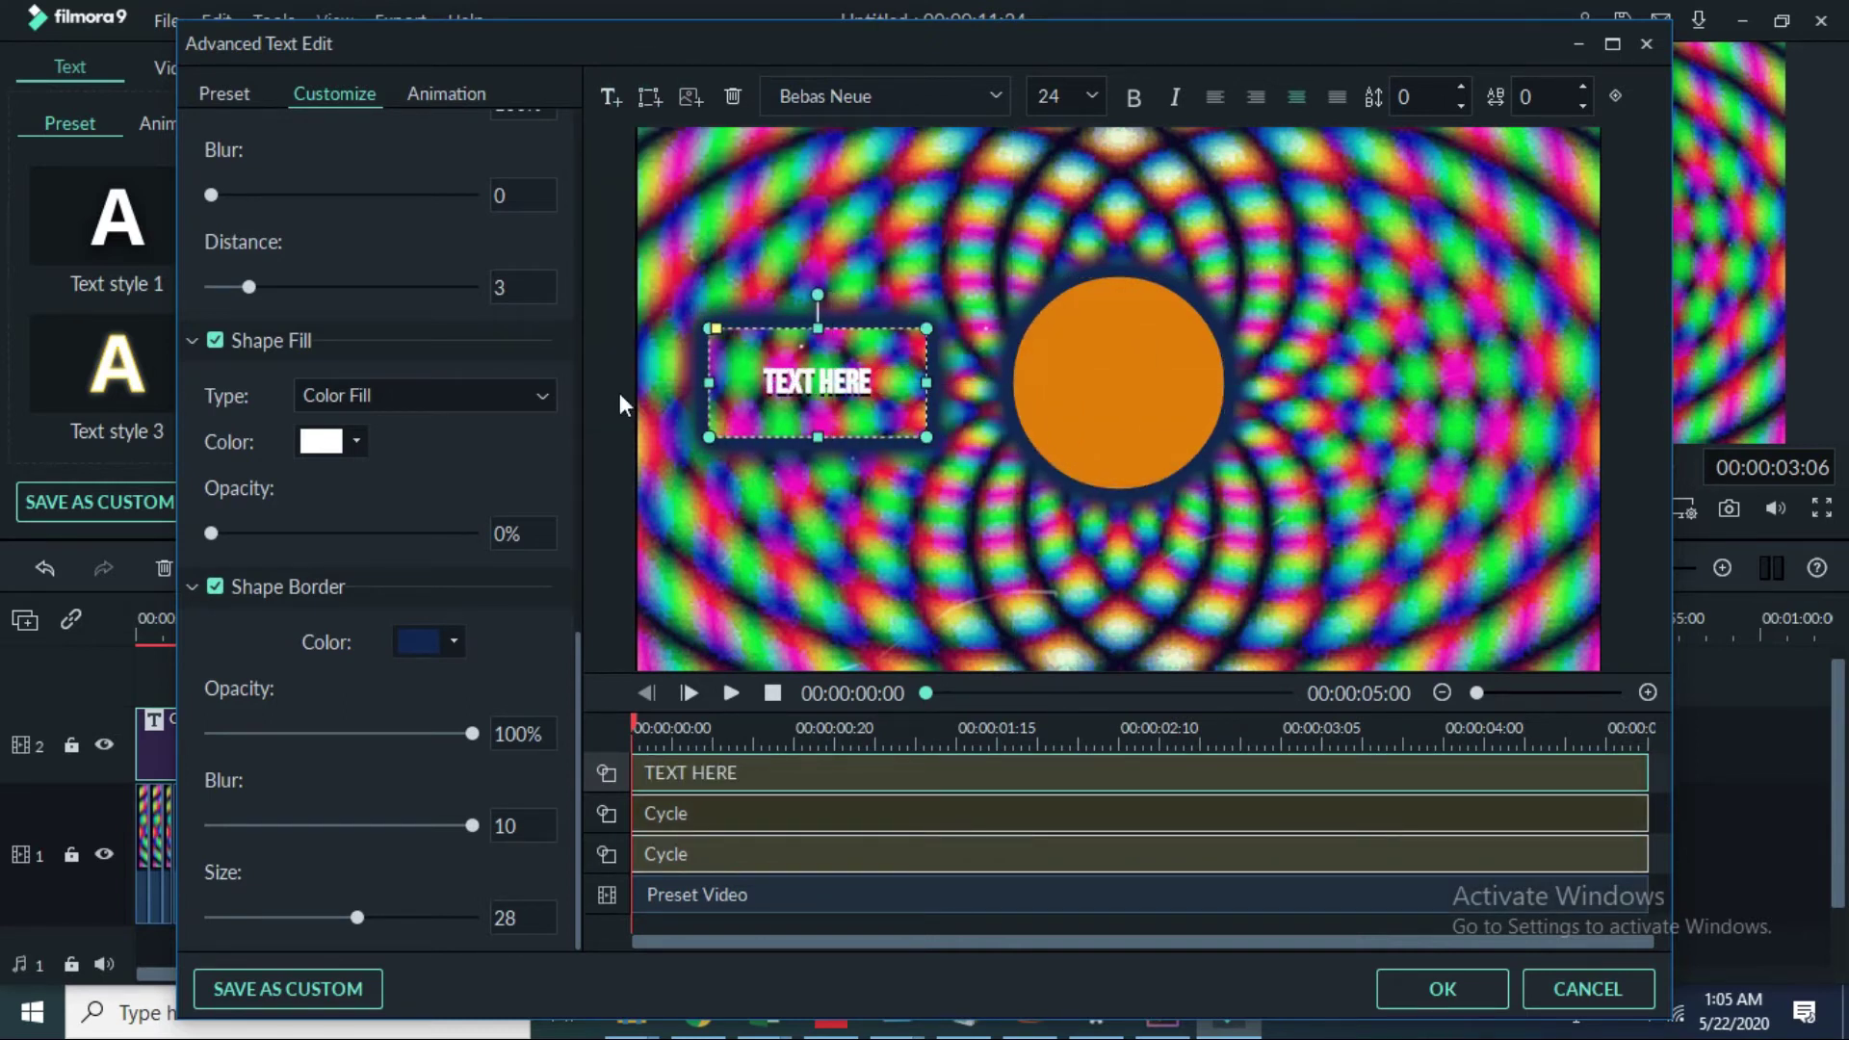
scroll(493, 437, "up", 4)
scroll(447, 402, "up", 10)
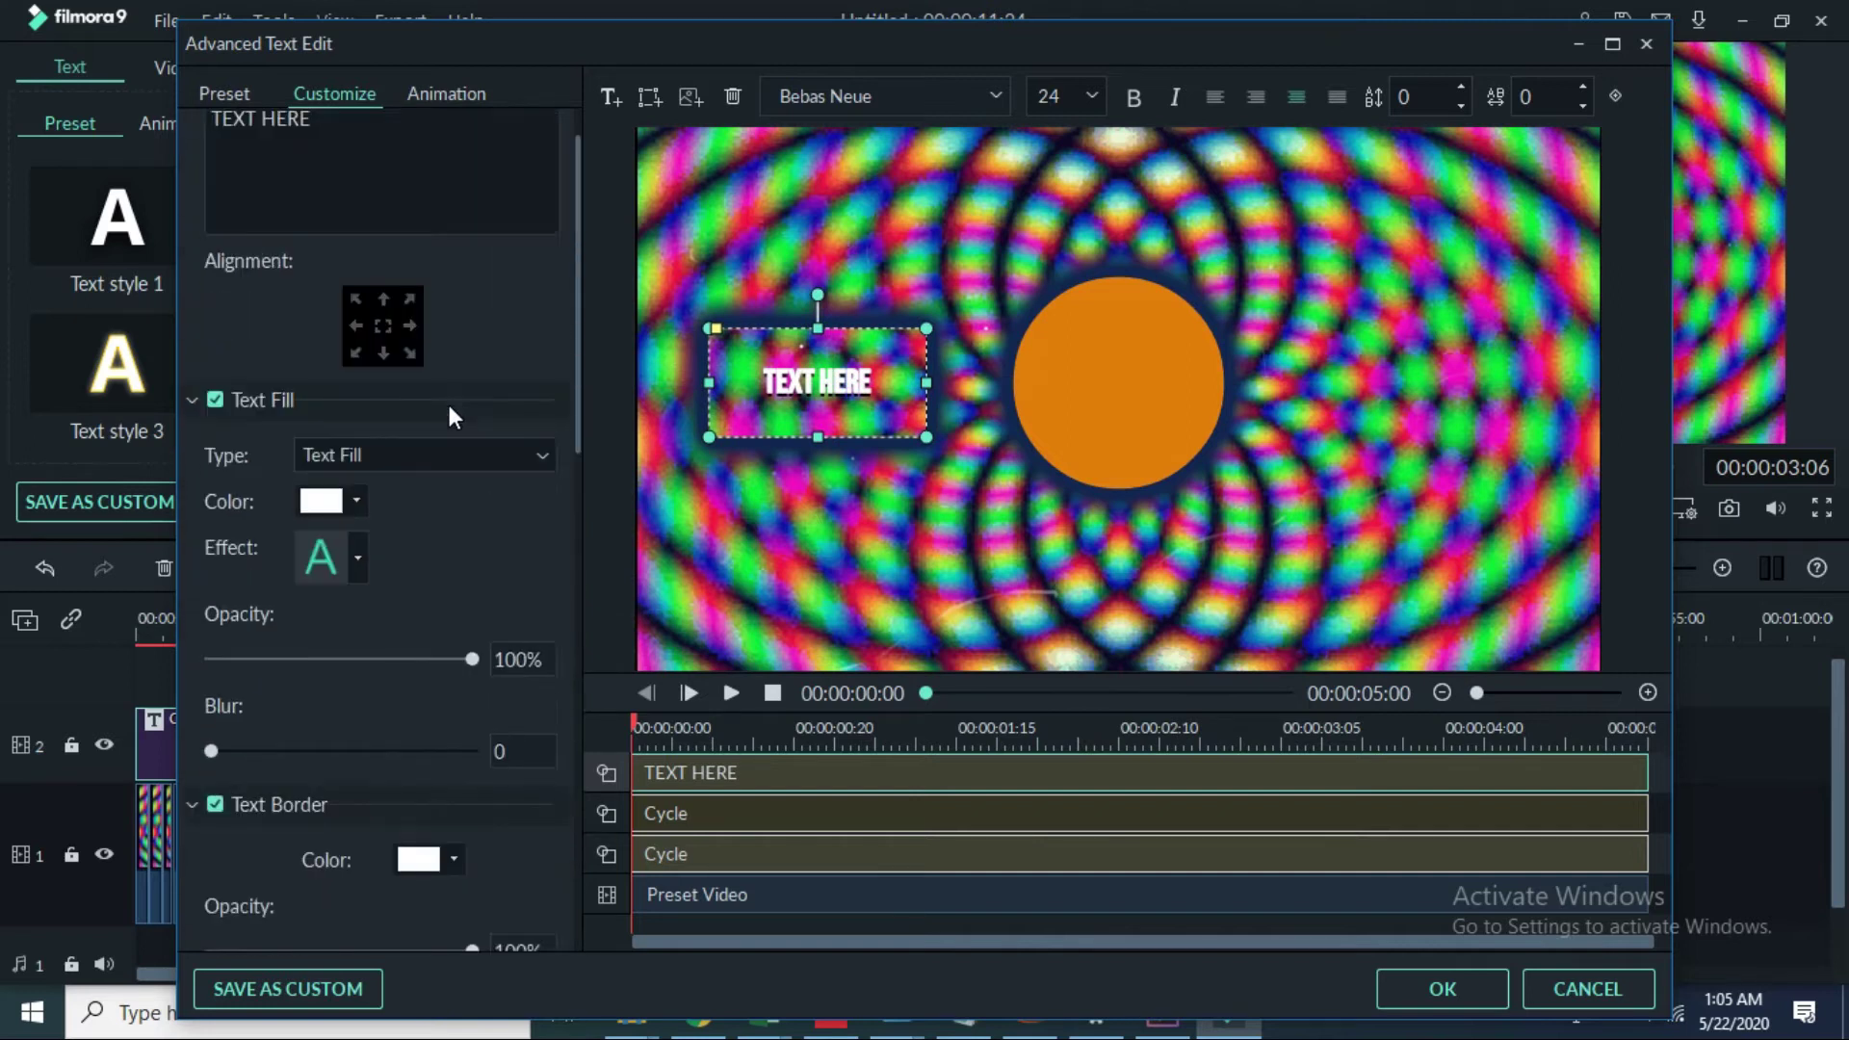
left_click(403, 210)
key("BackSpace")
key("BackSpace")
key("BackSpace")
key("BackSpace")
key("BackSpace")
key("BackSpace")
key("BackSpace")
key("BackSpace")
key("BackSpace")
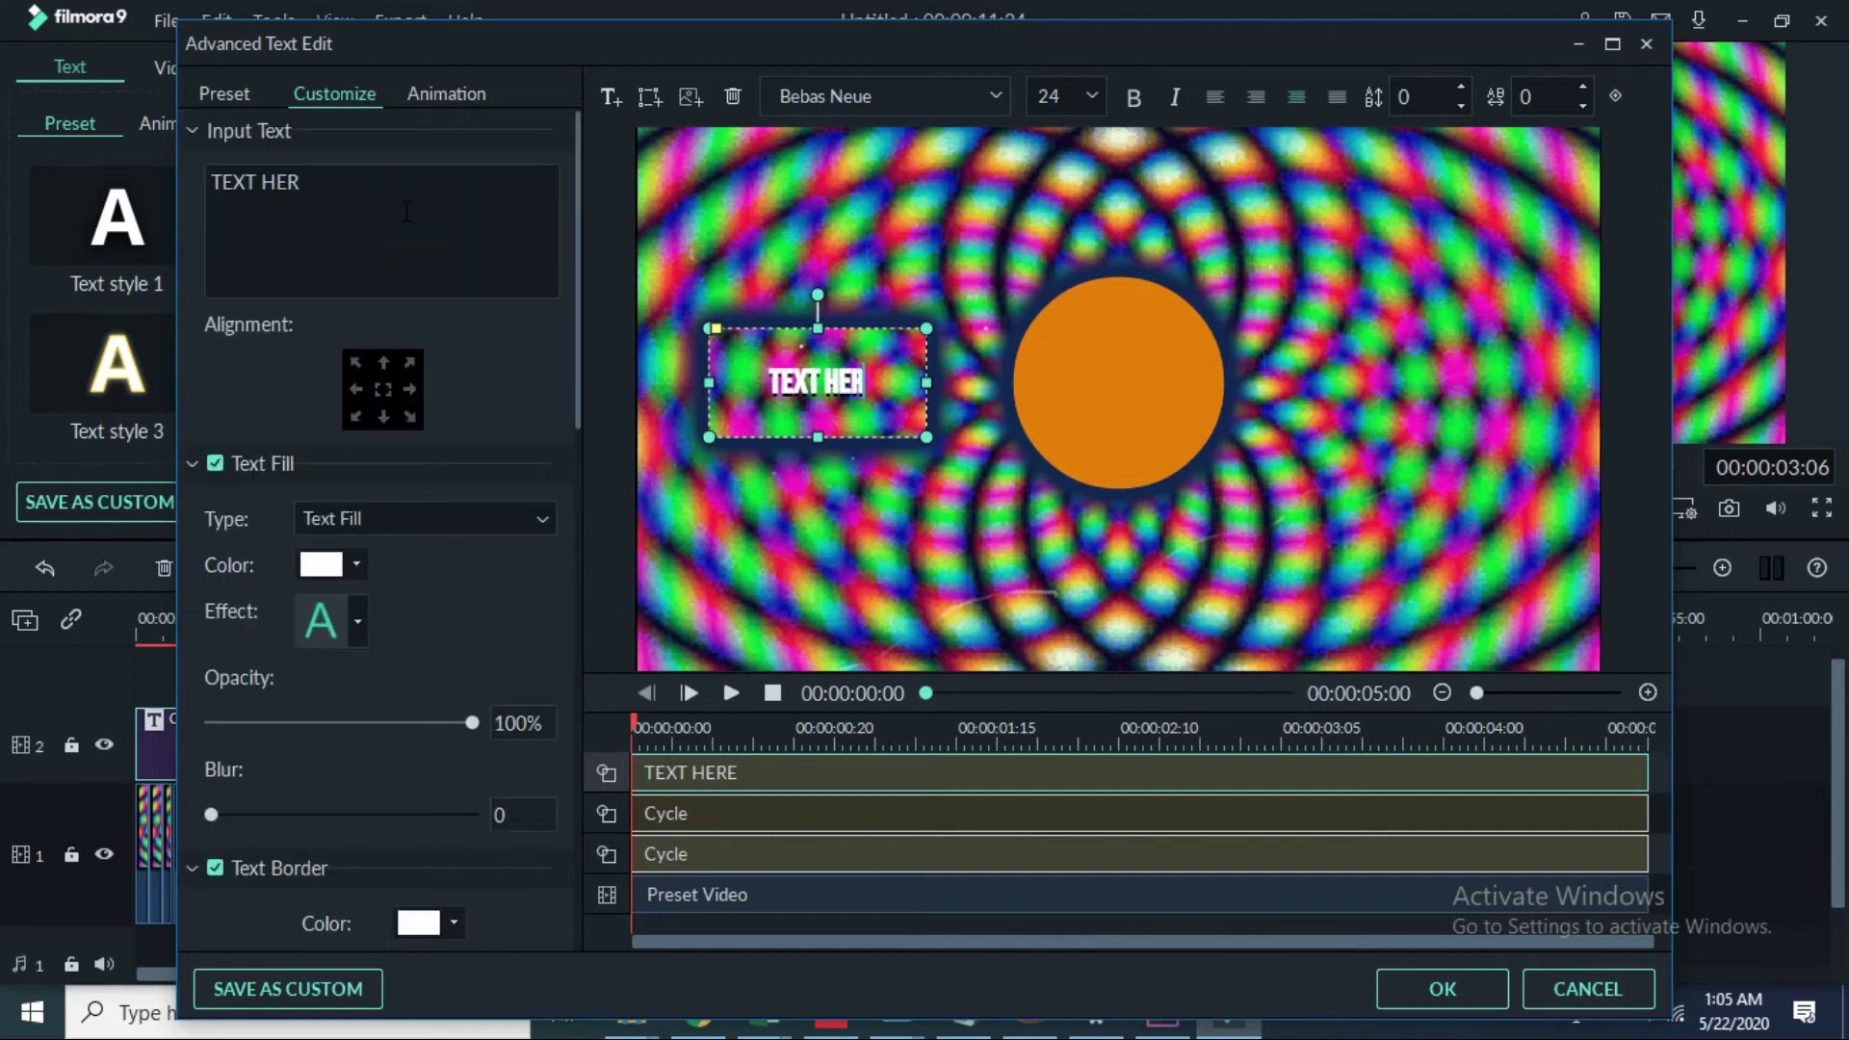
Step: Raise the box's Shape Fill opacity to 100% so it is solid white
scroll(413, 511, "down", 10)
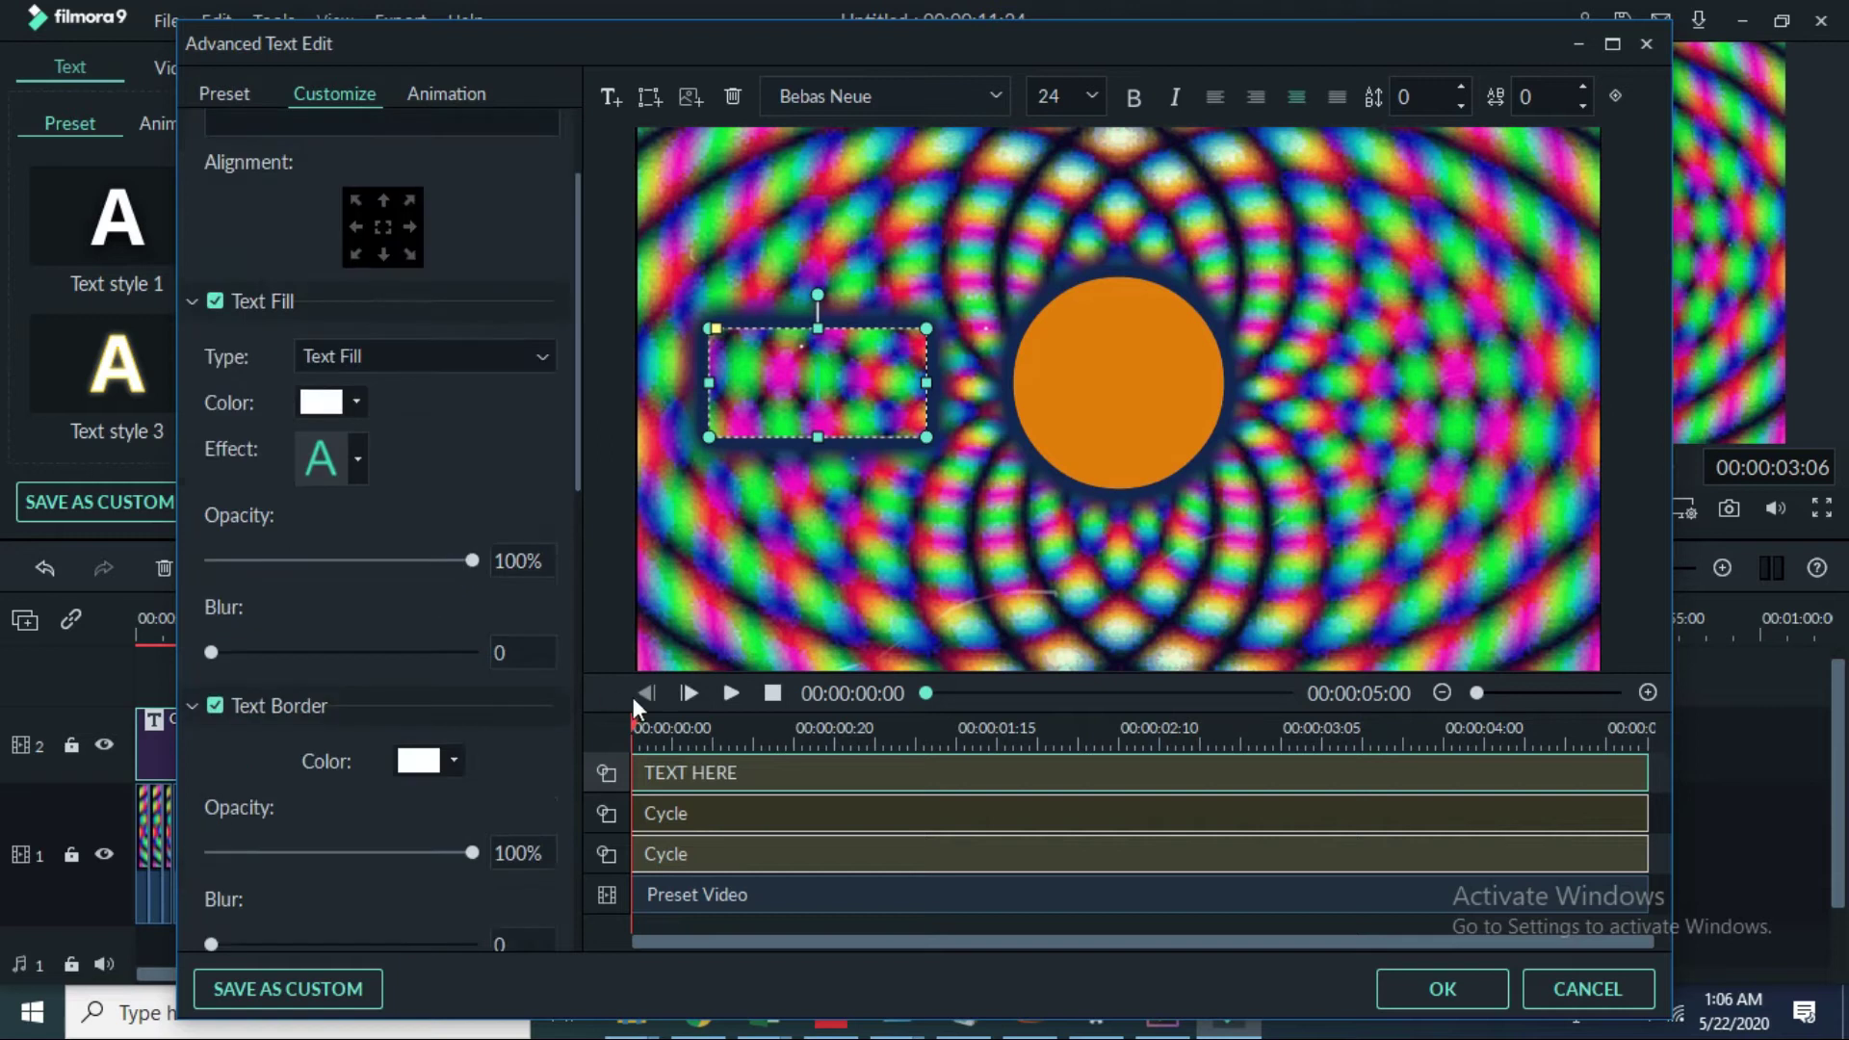
scroll(420, 735, "down", 6)
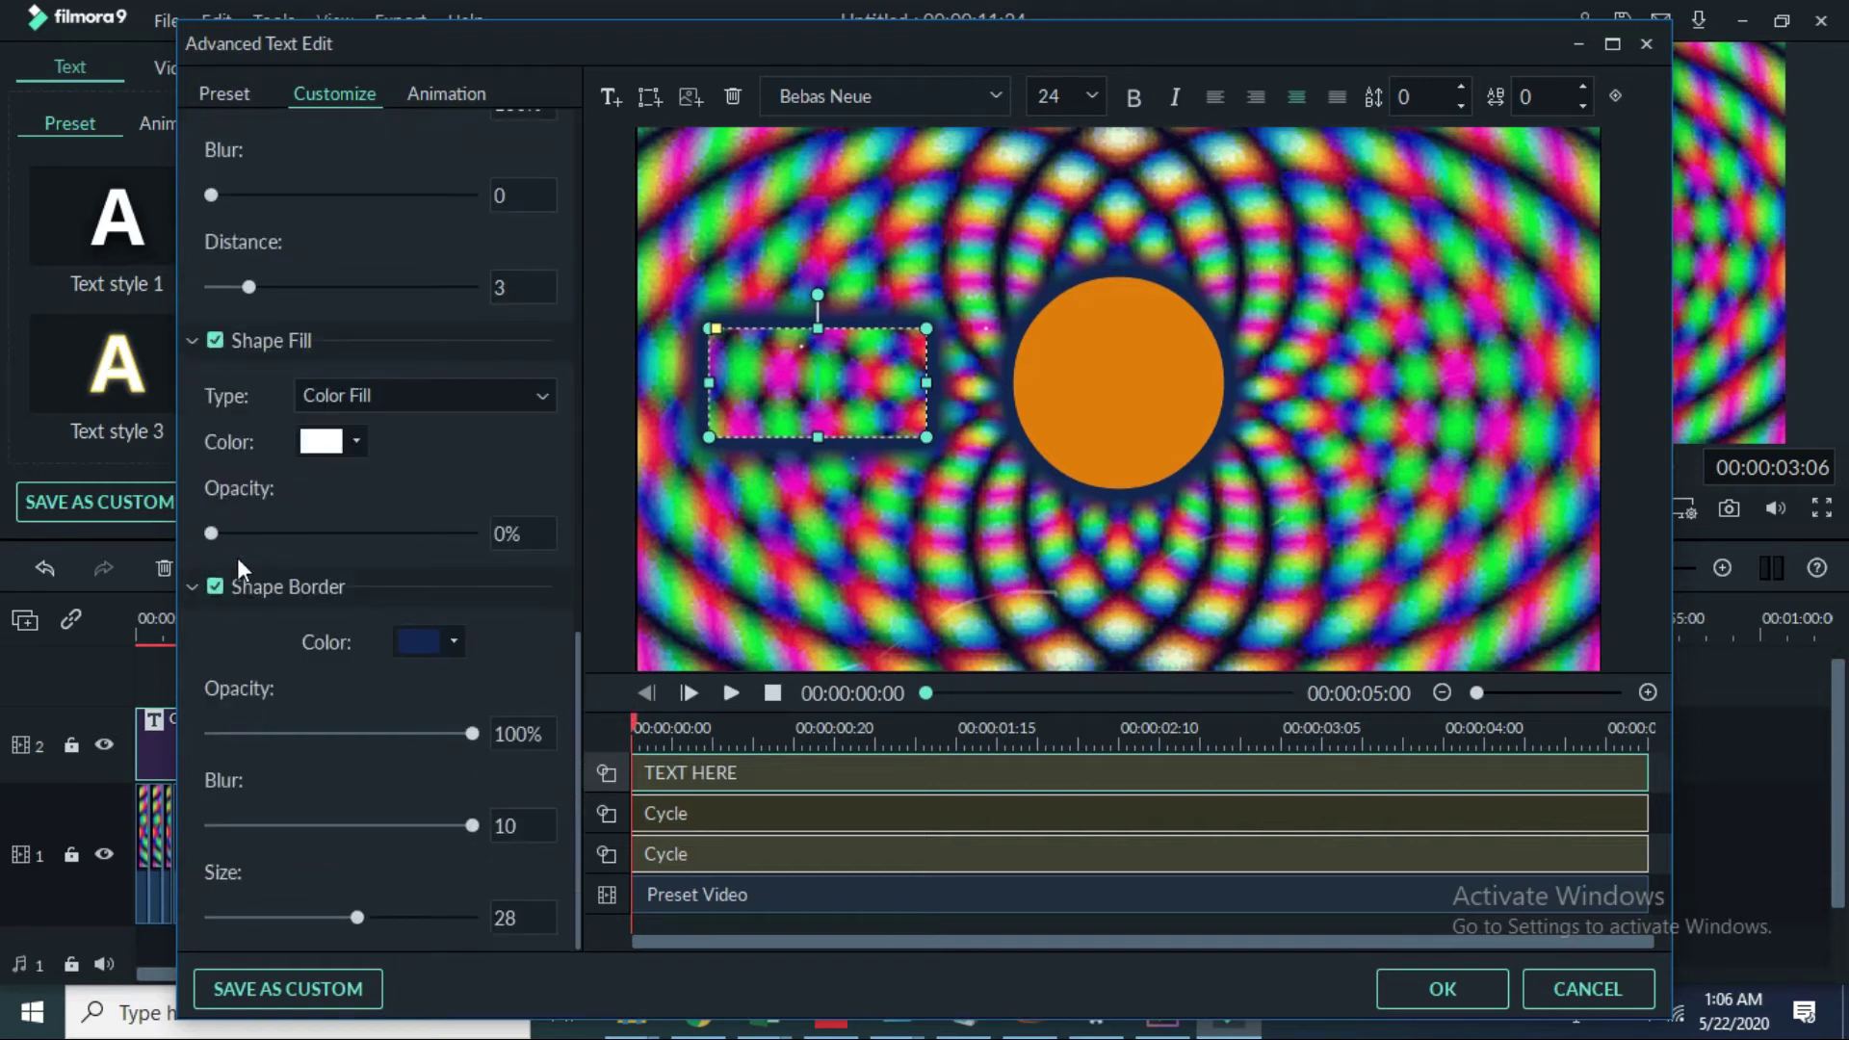
left_click_drag(217, 527, 674, 541)
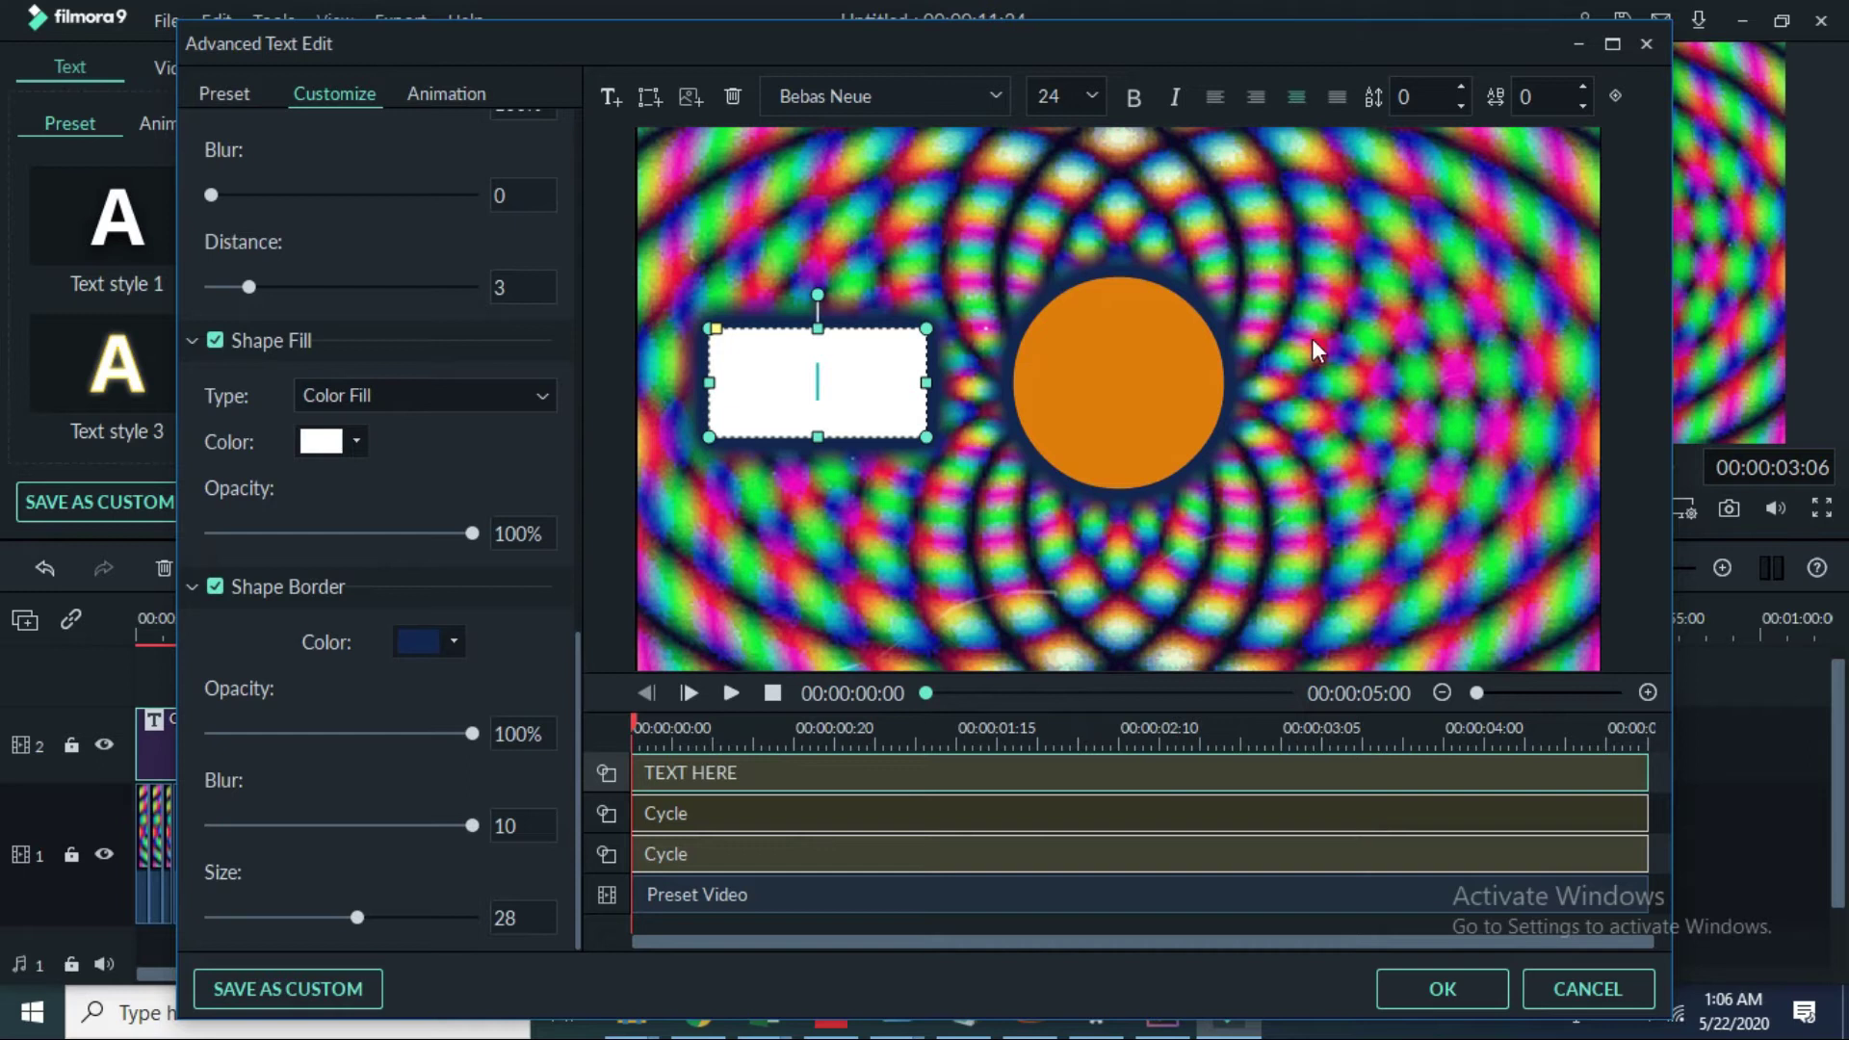
left_click(650, 97)
Step: Add a second white Round Rectangle right of the orange circle and erase its TEXT HERE placeholder
left_click(686, 306)
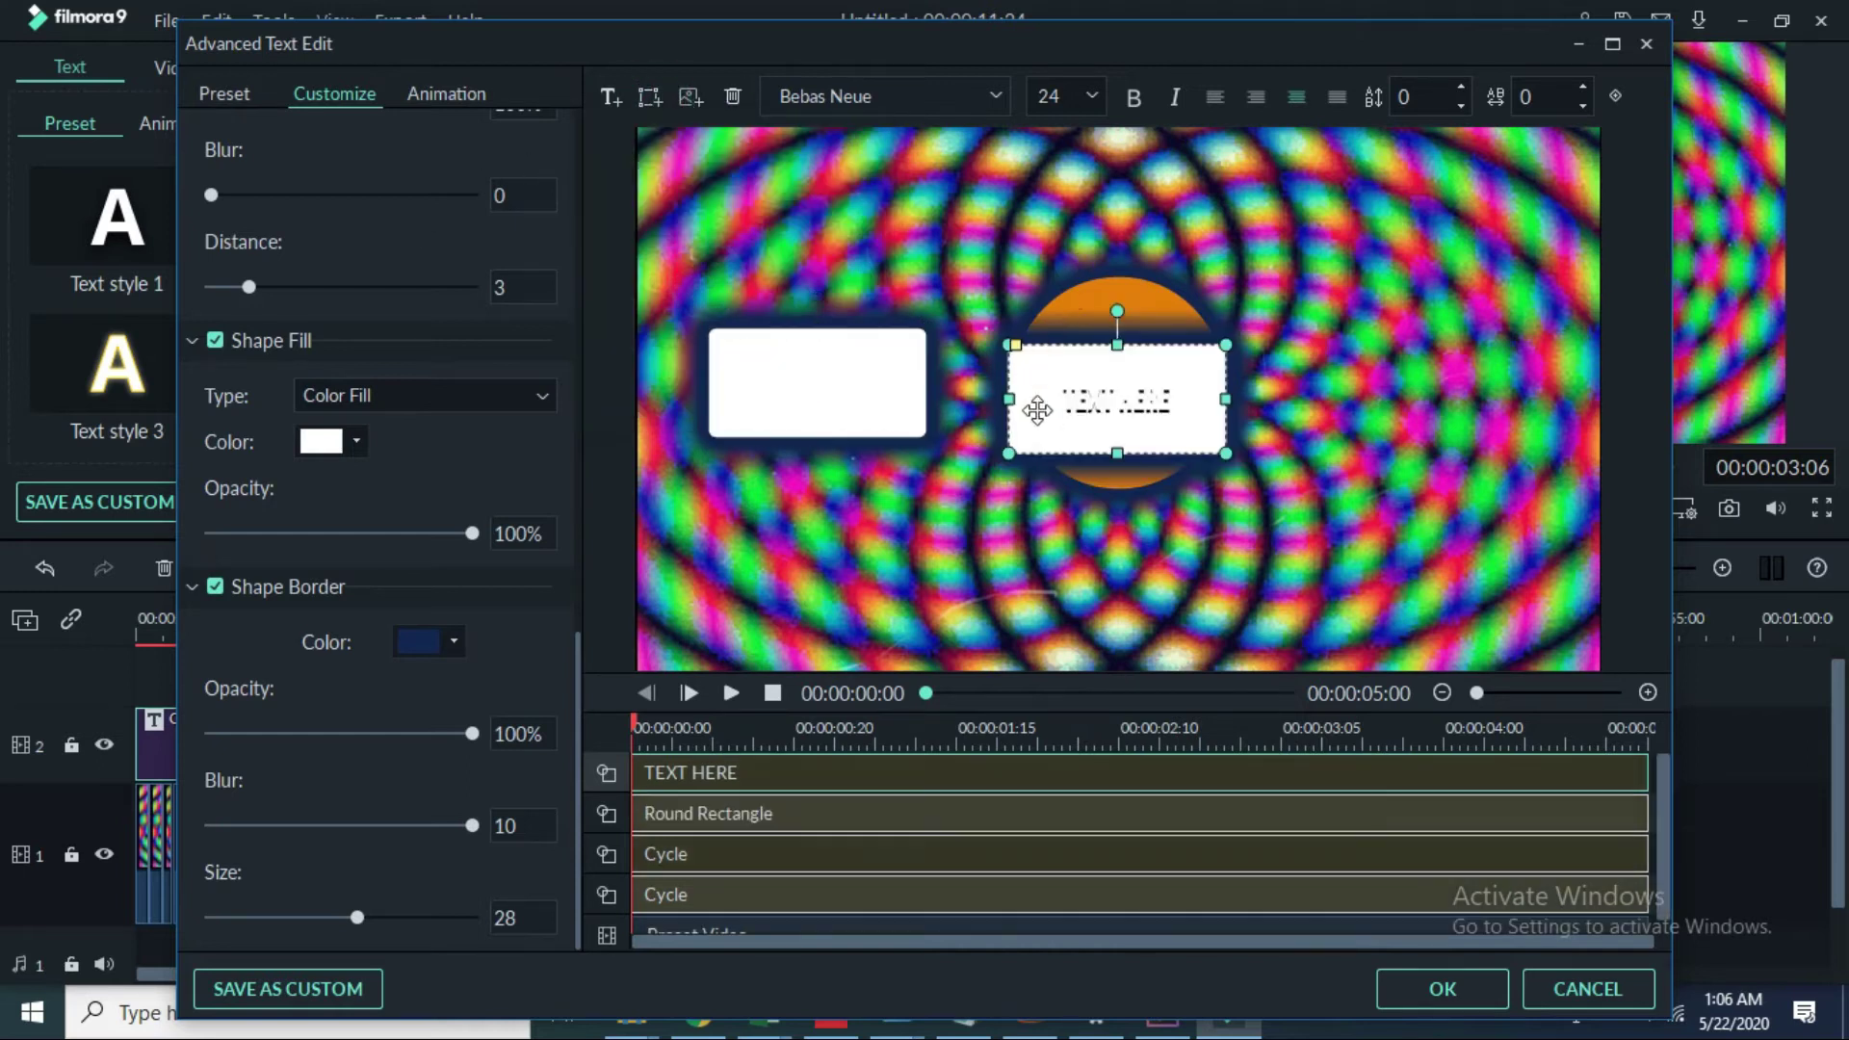
left_click_drag(1064, 412, 1406, 419)
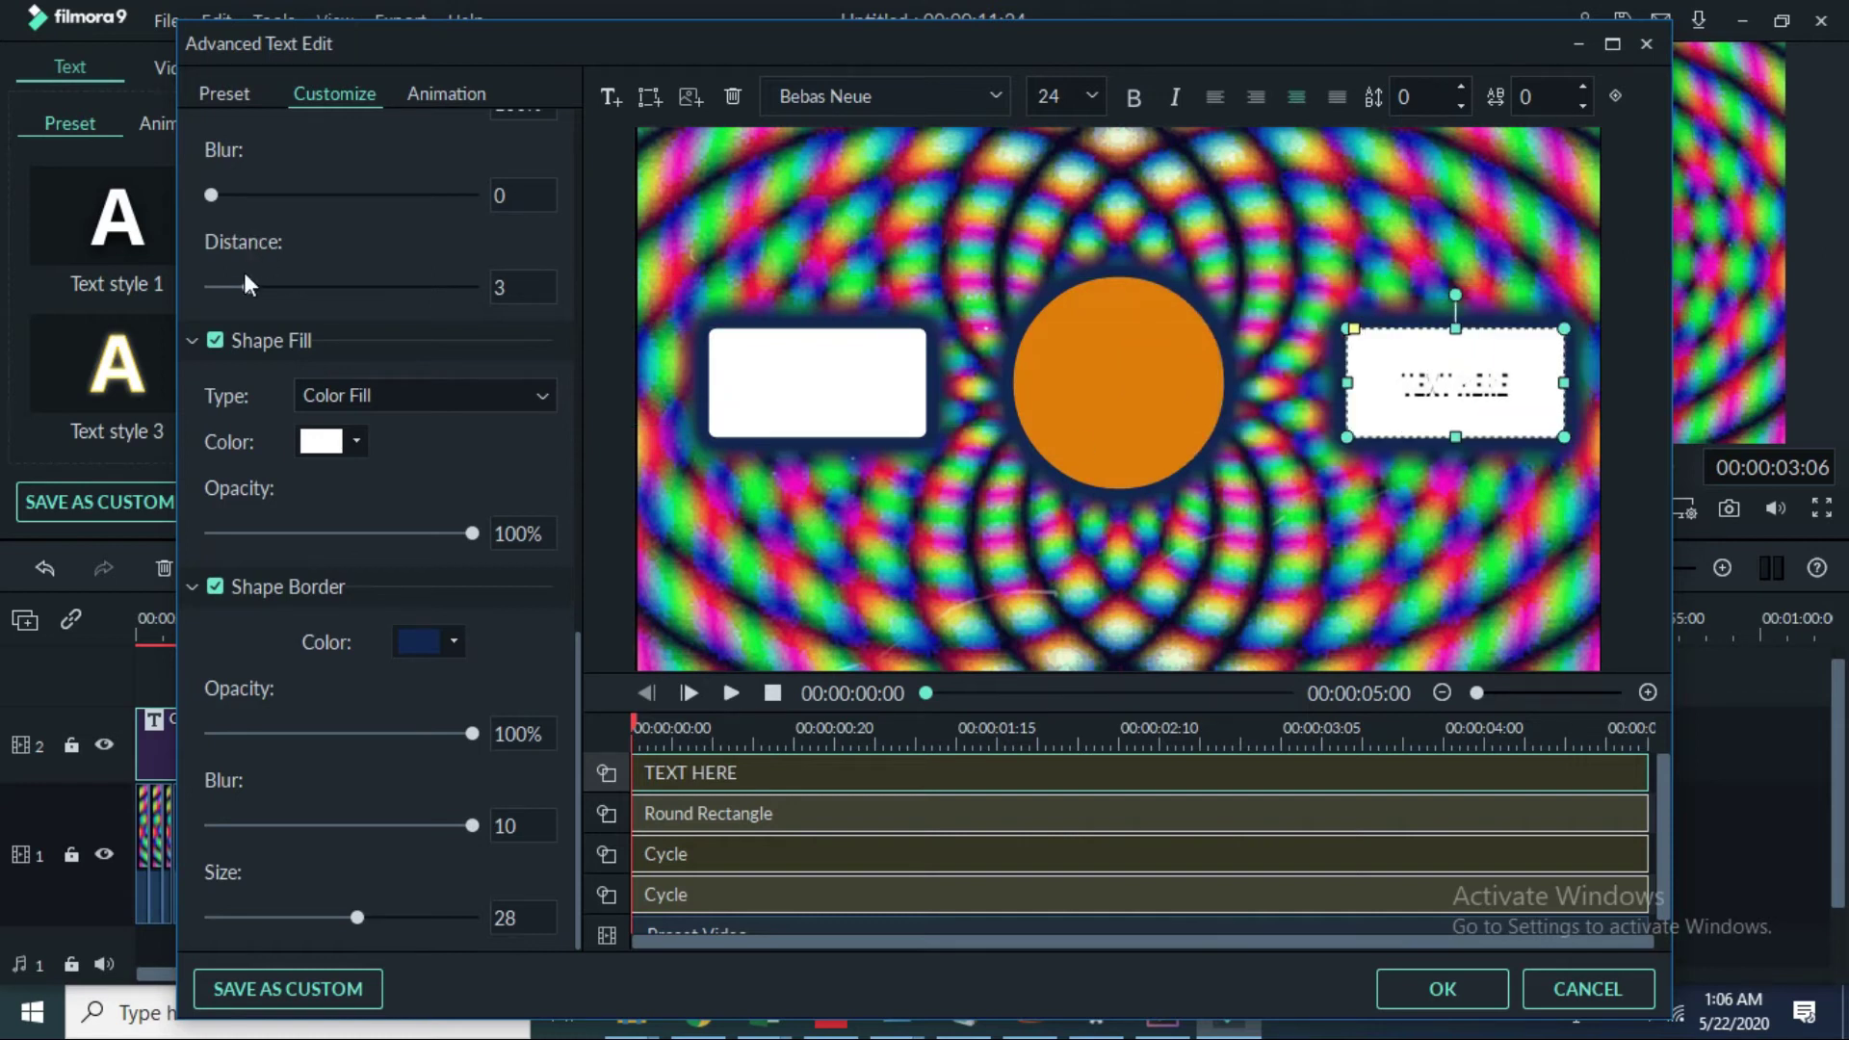
scroll(360, 277, "up", 5)
scroll(367, 260, "up", 2)
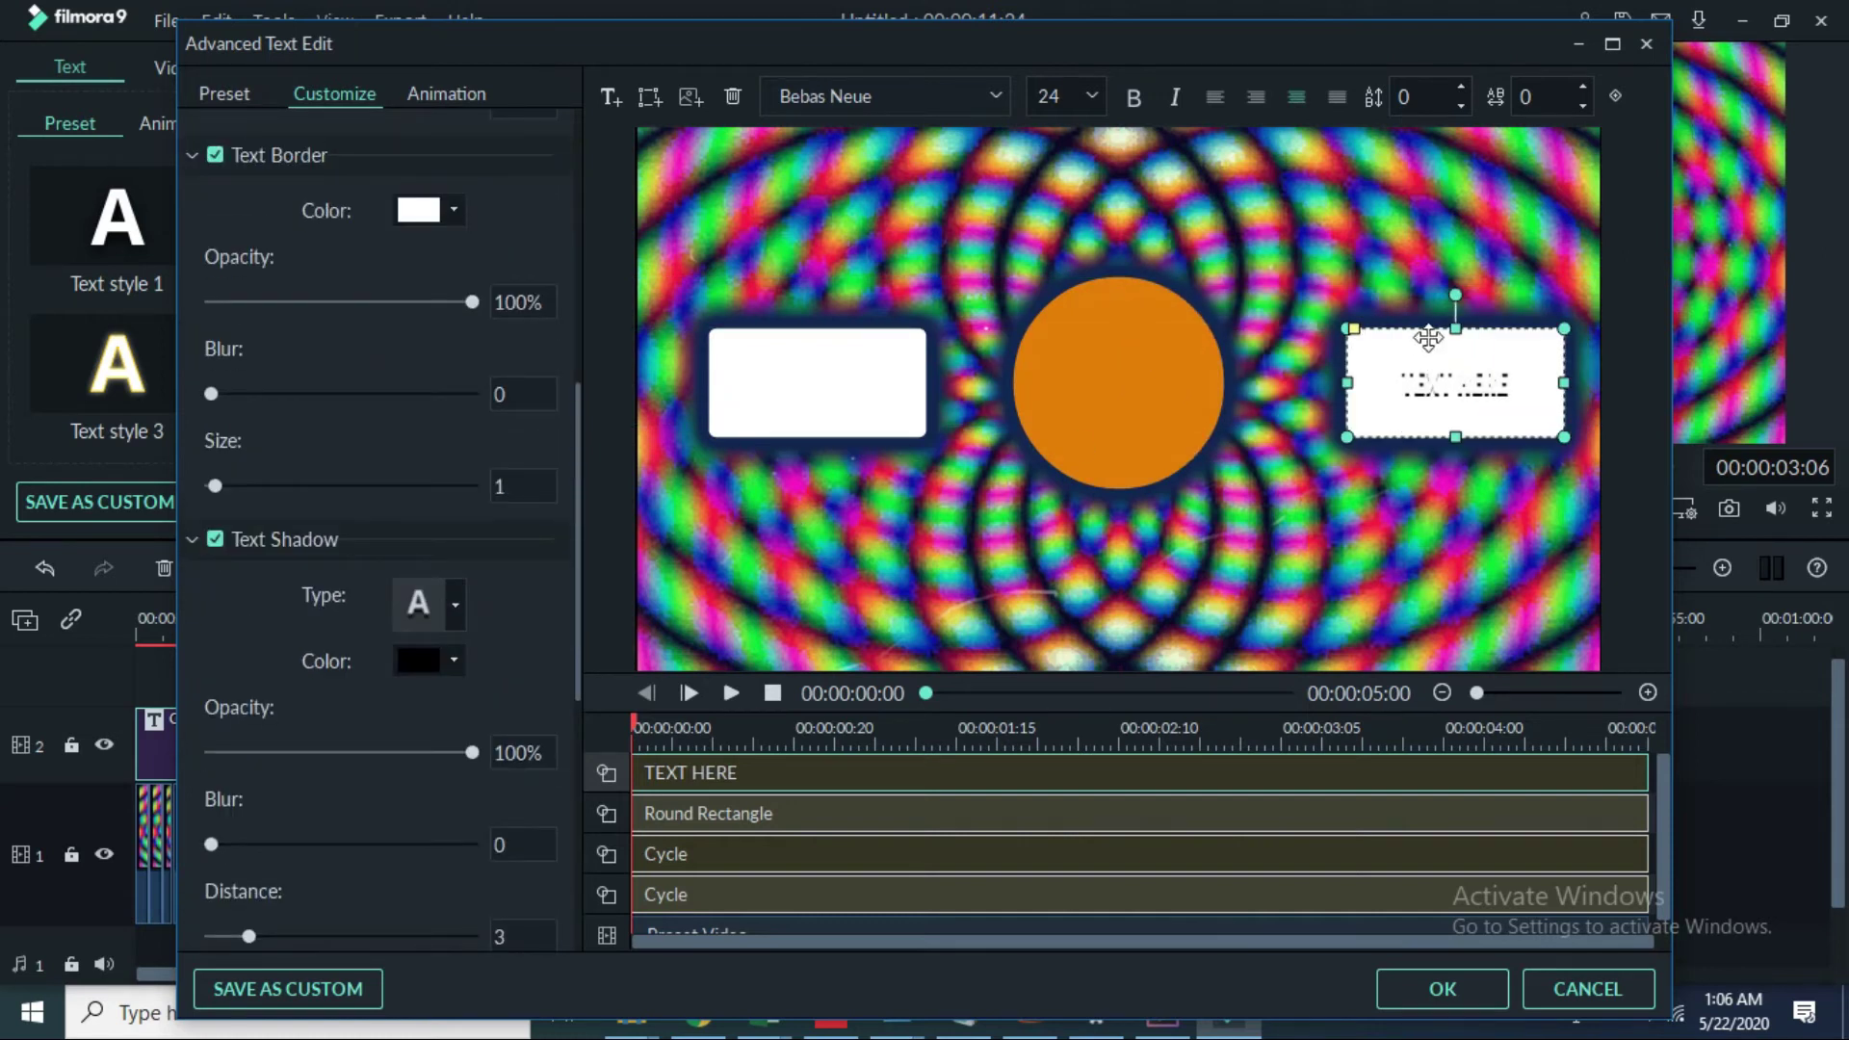
mouse_move(1435, 361)
left_mouse_down()
mouse_move(1405, 404)
mouse_move(1415, 361)
left_mouse_up()
scroll(483, 435, "up", 7)
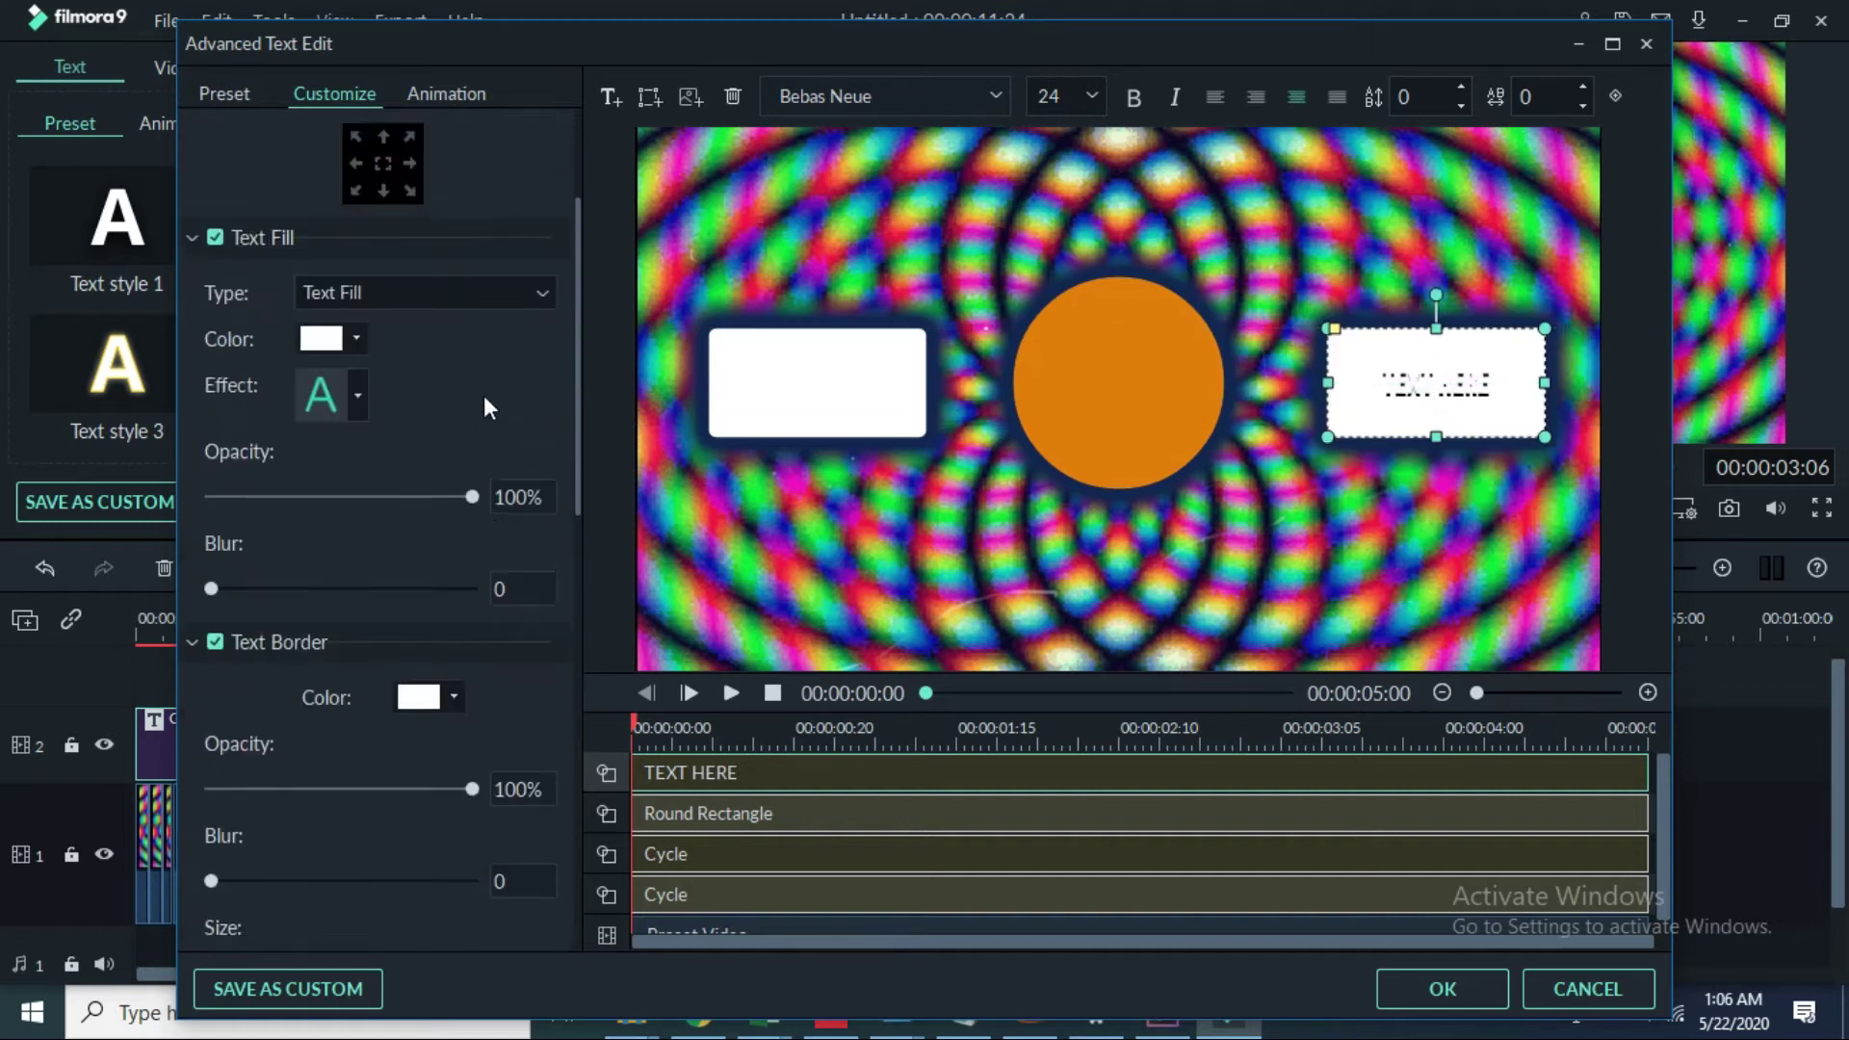
left_click(365, 195)
key("BackSpace")
key("BackSpace")
key("BackSpace")
key("BackSpace")
key("BackSpace")
key("BackSpace")
key("BackSpace")
key("BackSpace")
key("BackSpace")
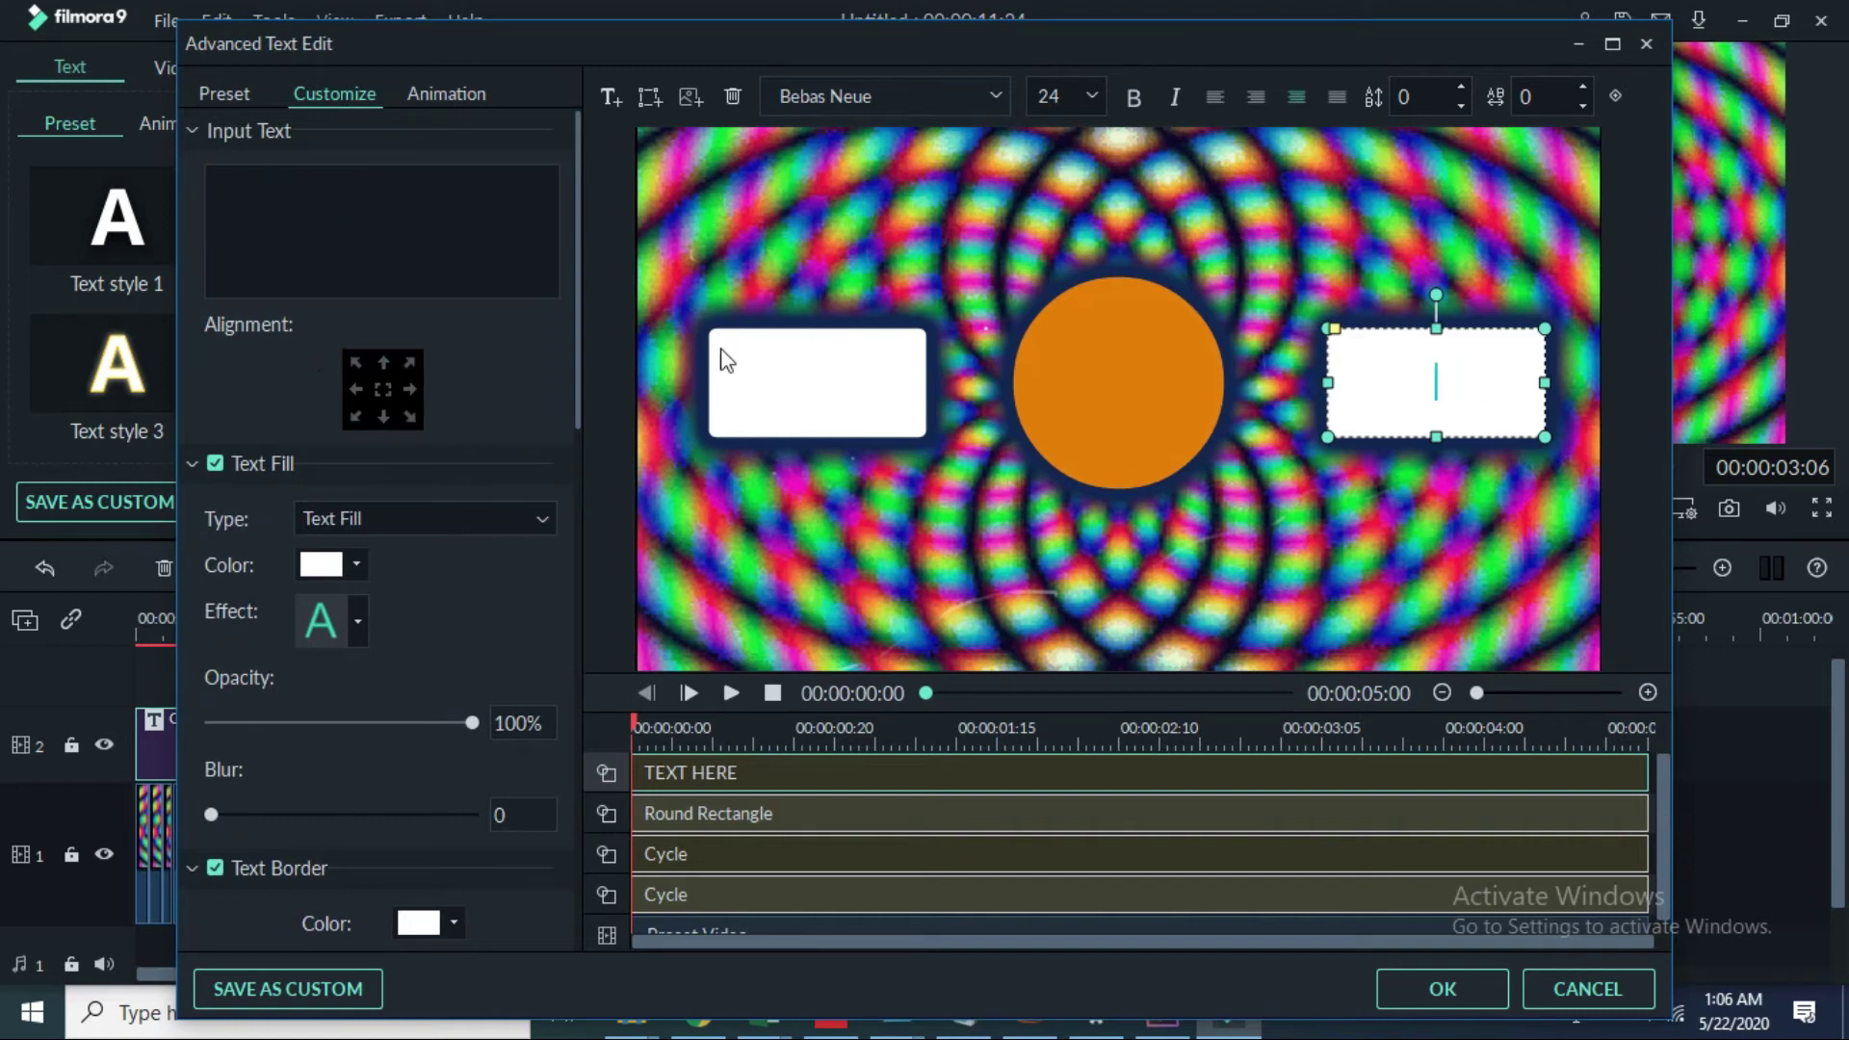
Step: Give the left white rectangle a dark purple border colour
left_click(773, 378)
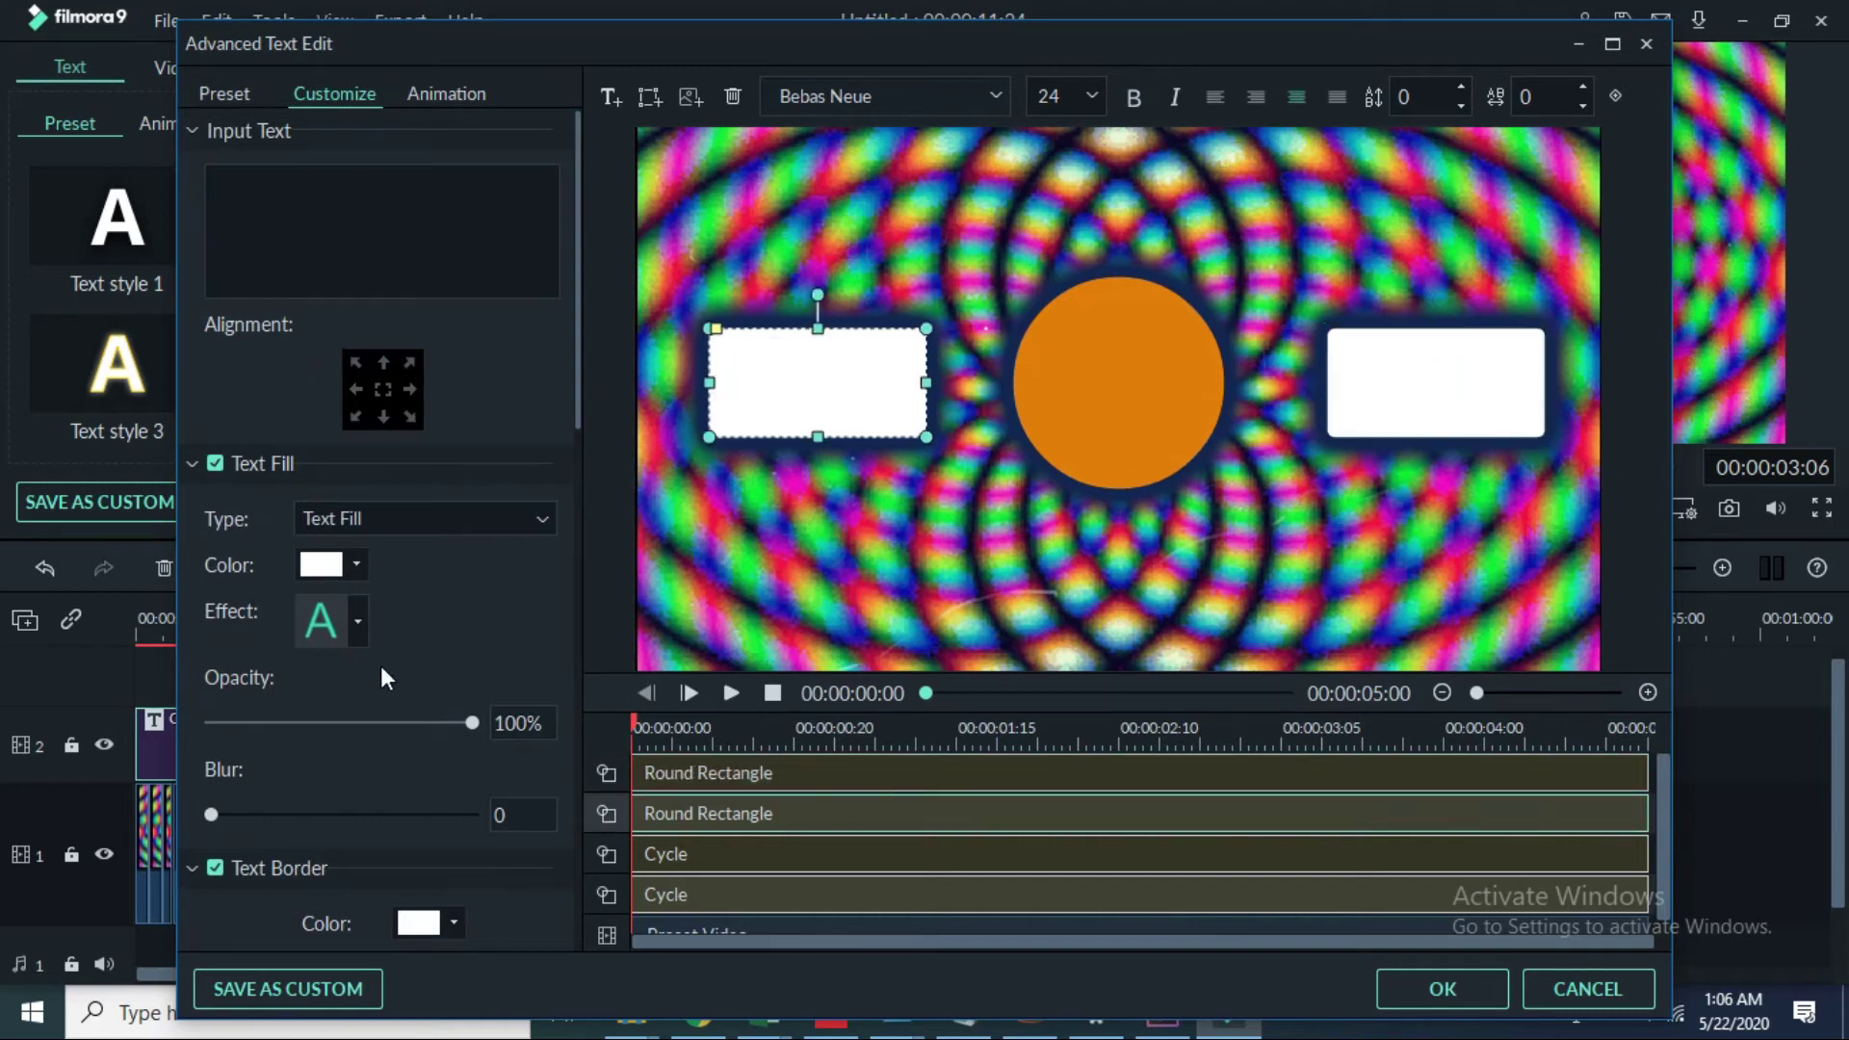
scroll(360, 674, "down", 10)
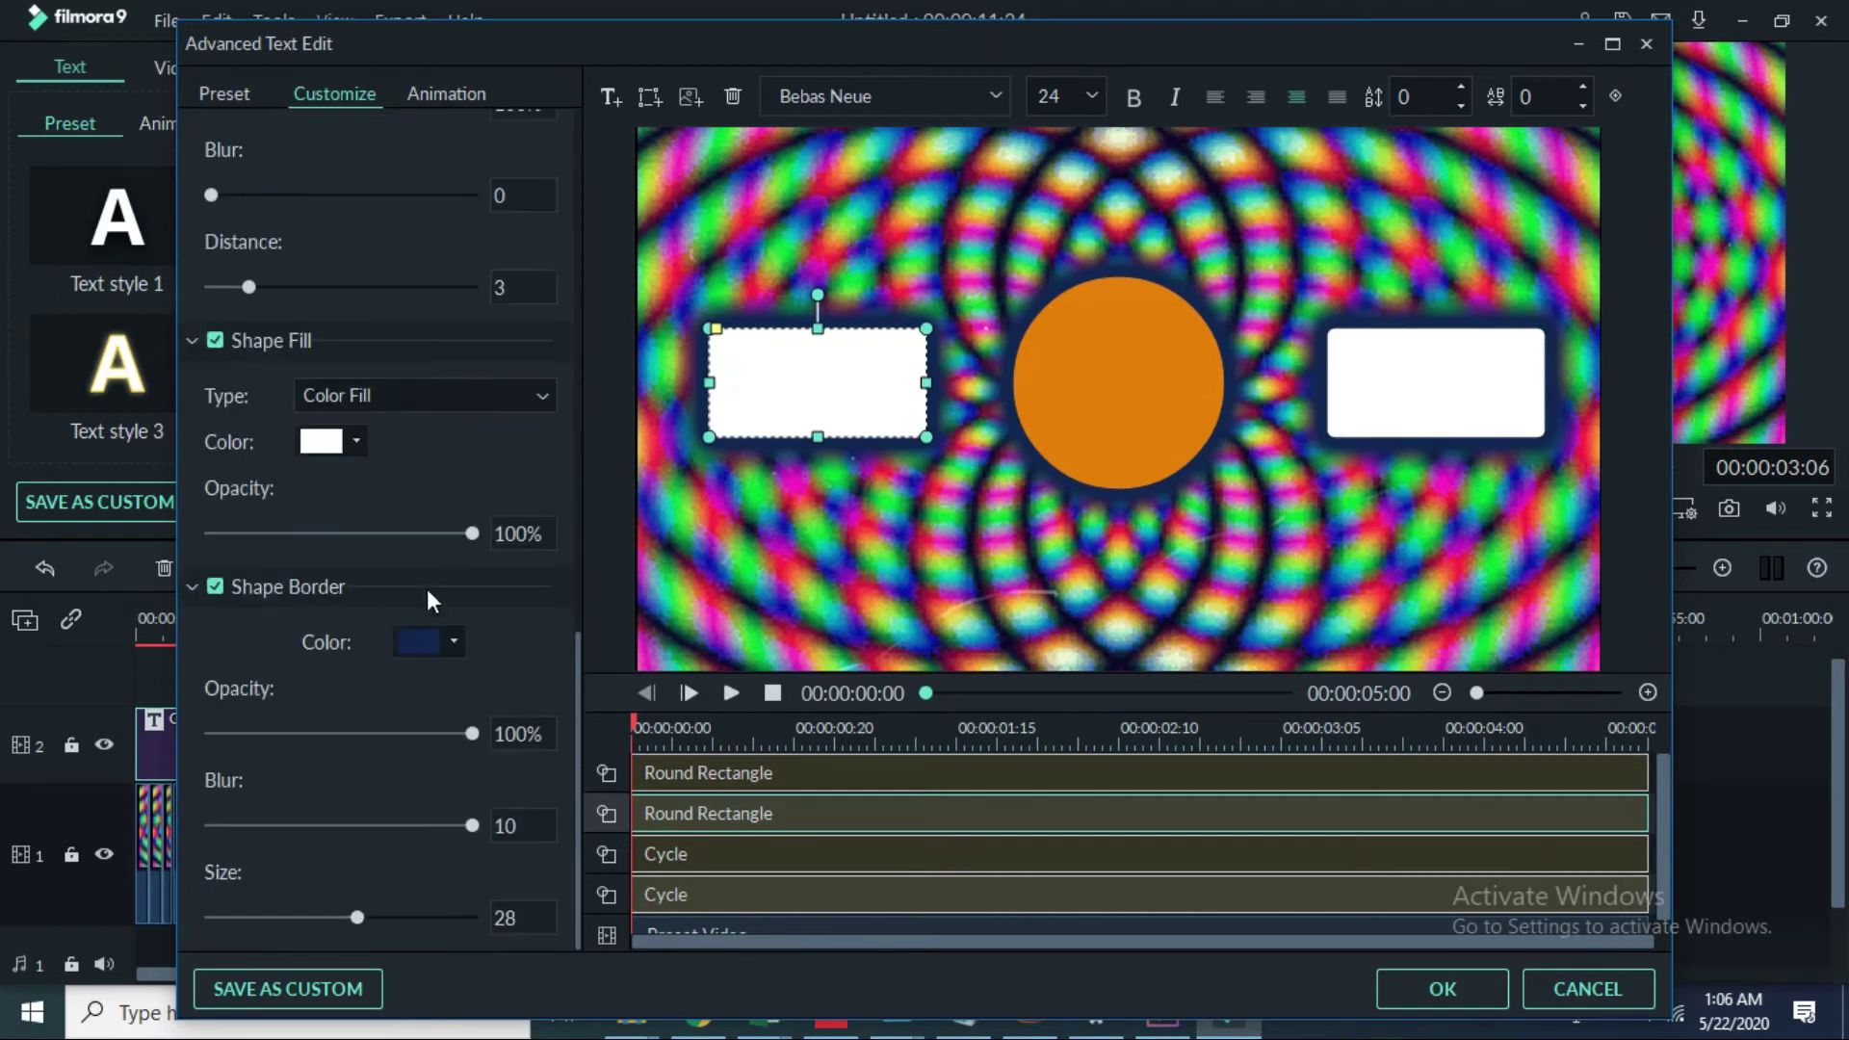
left_click(449, 634)
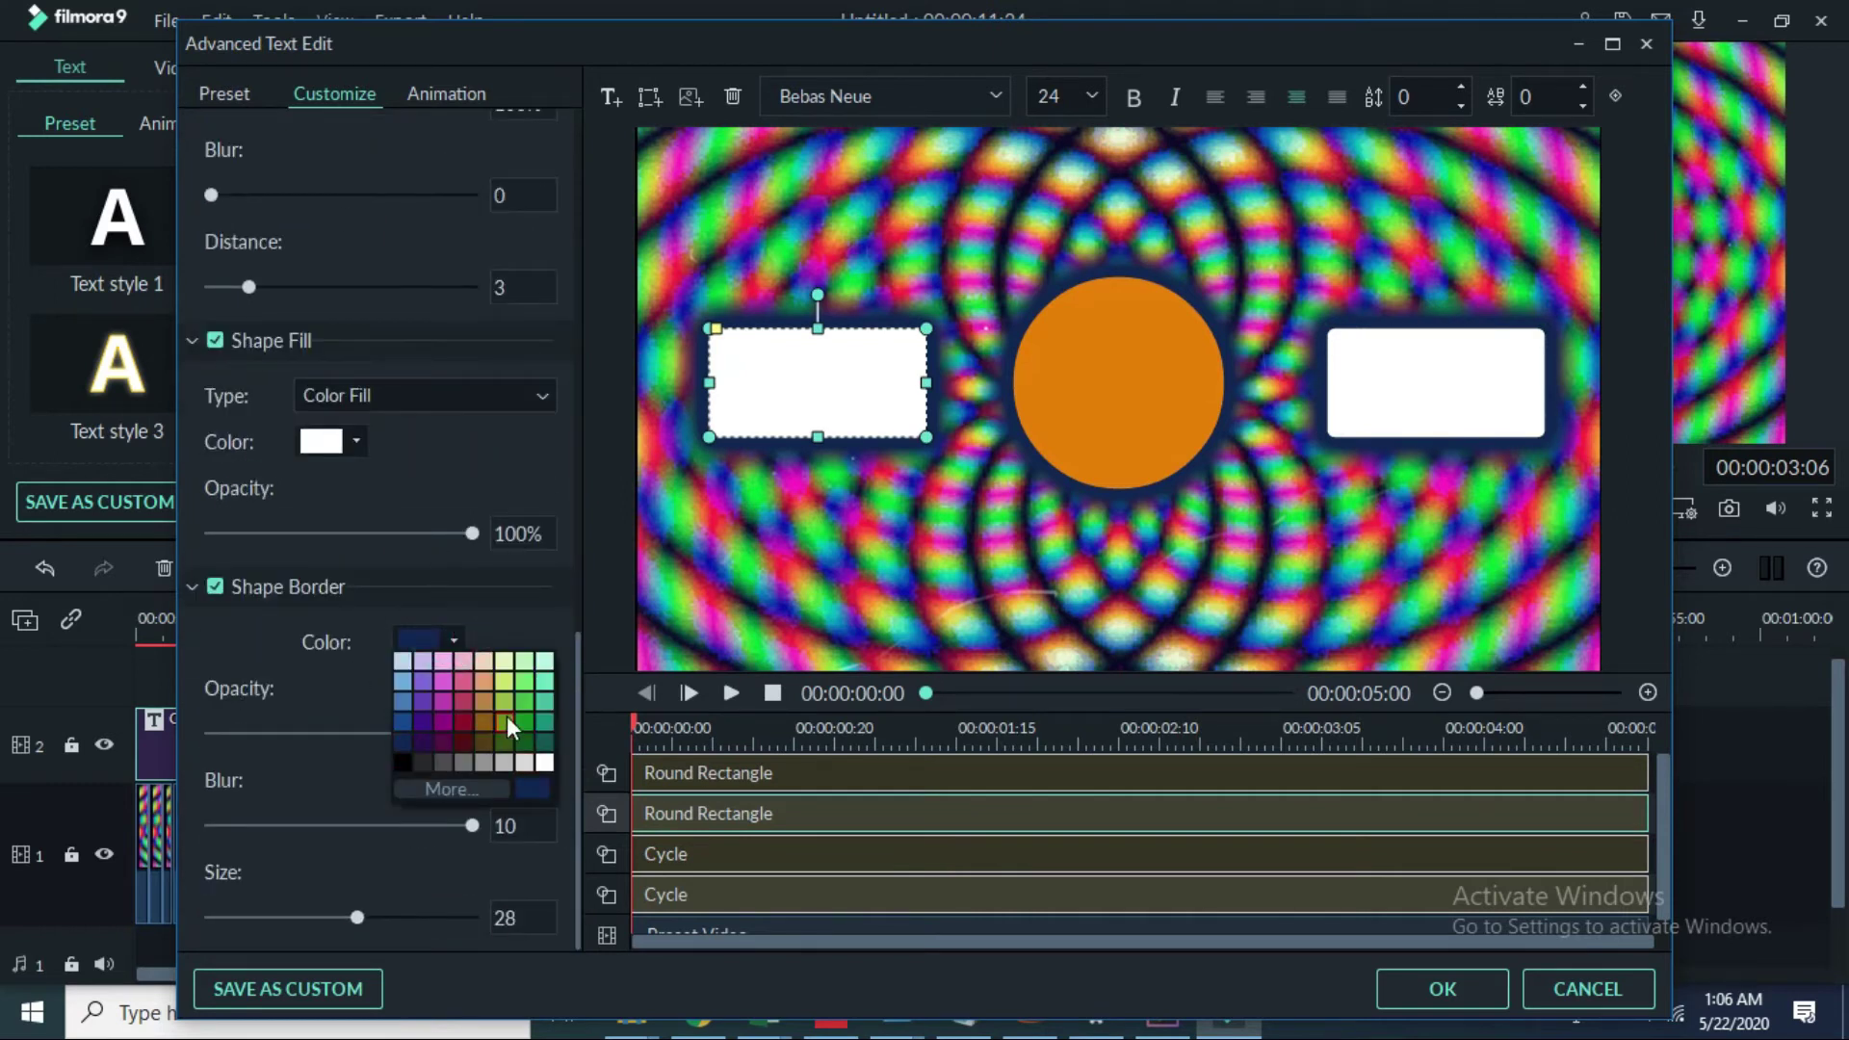
left_click(522, 736)
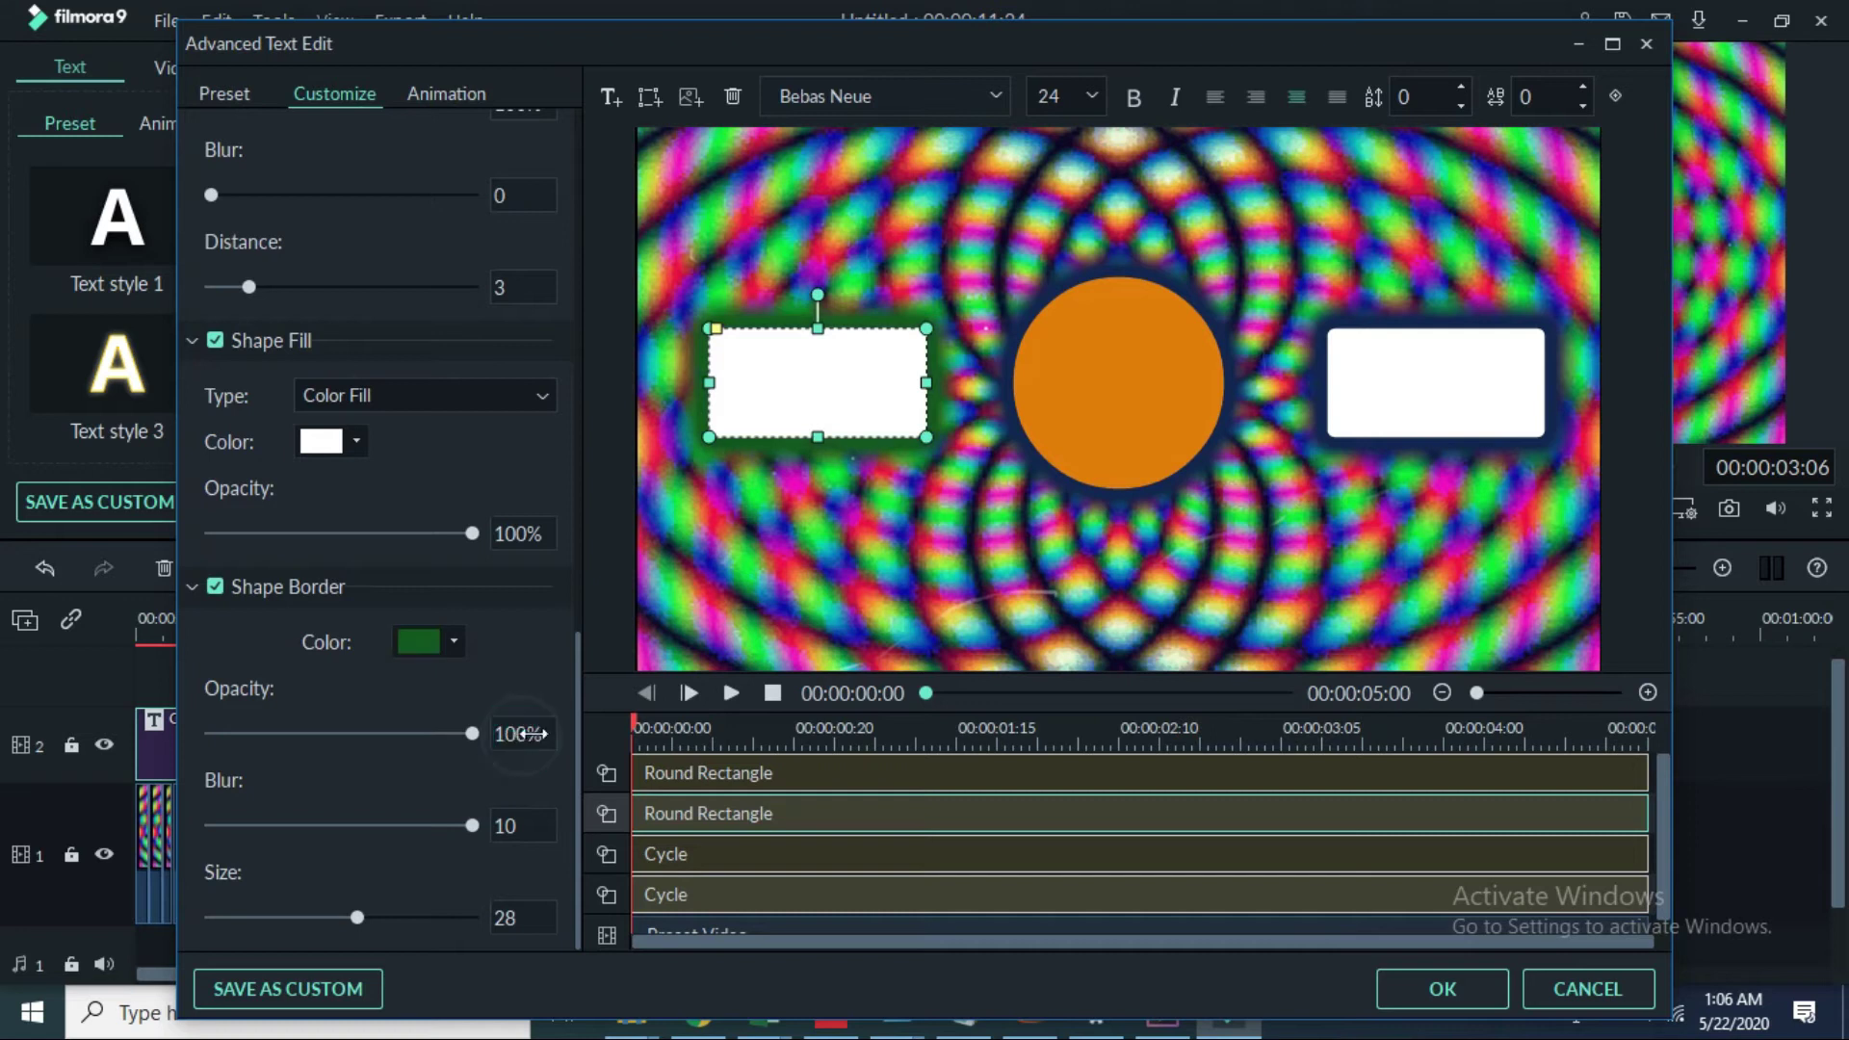
left_click(441, 641)
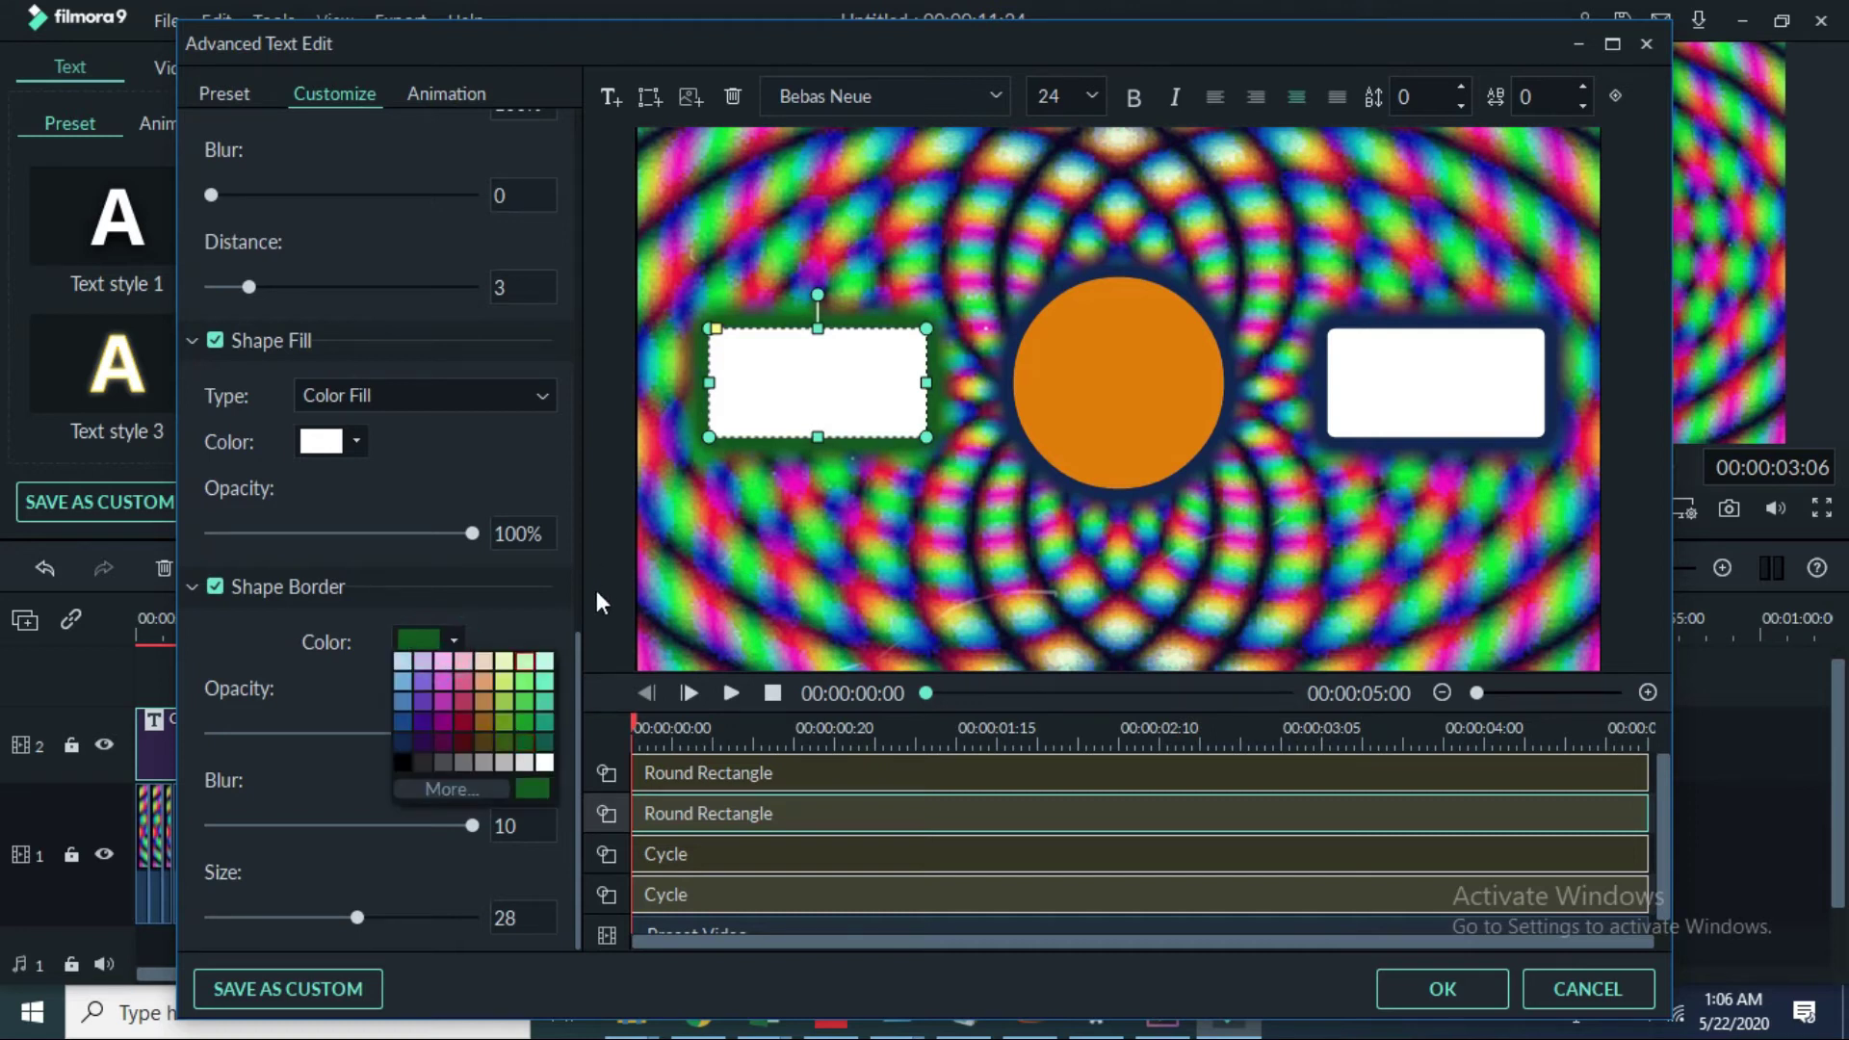
left_click(442, 743)
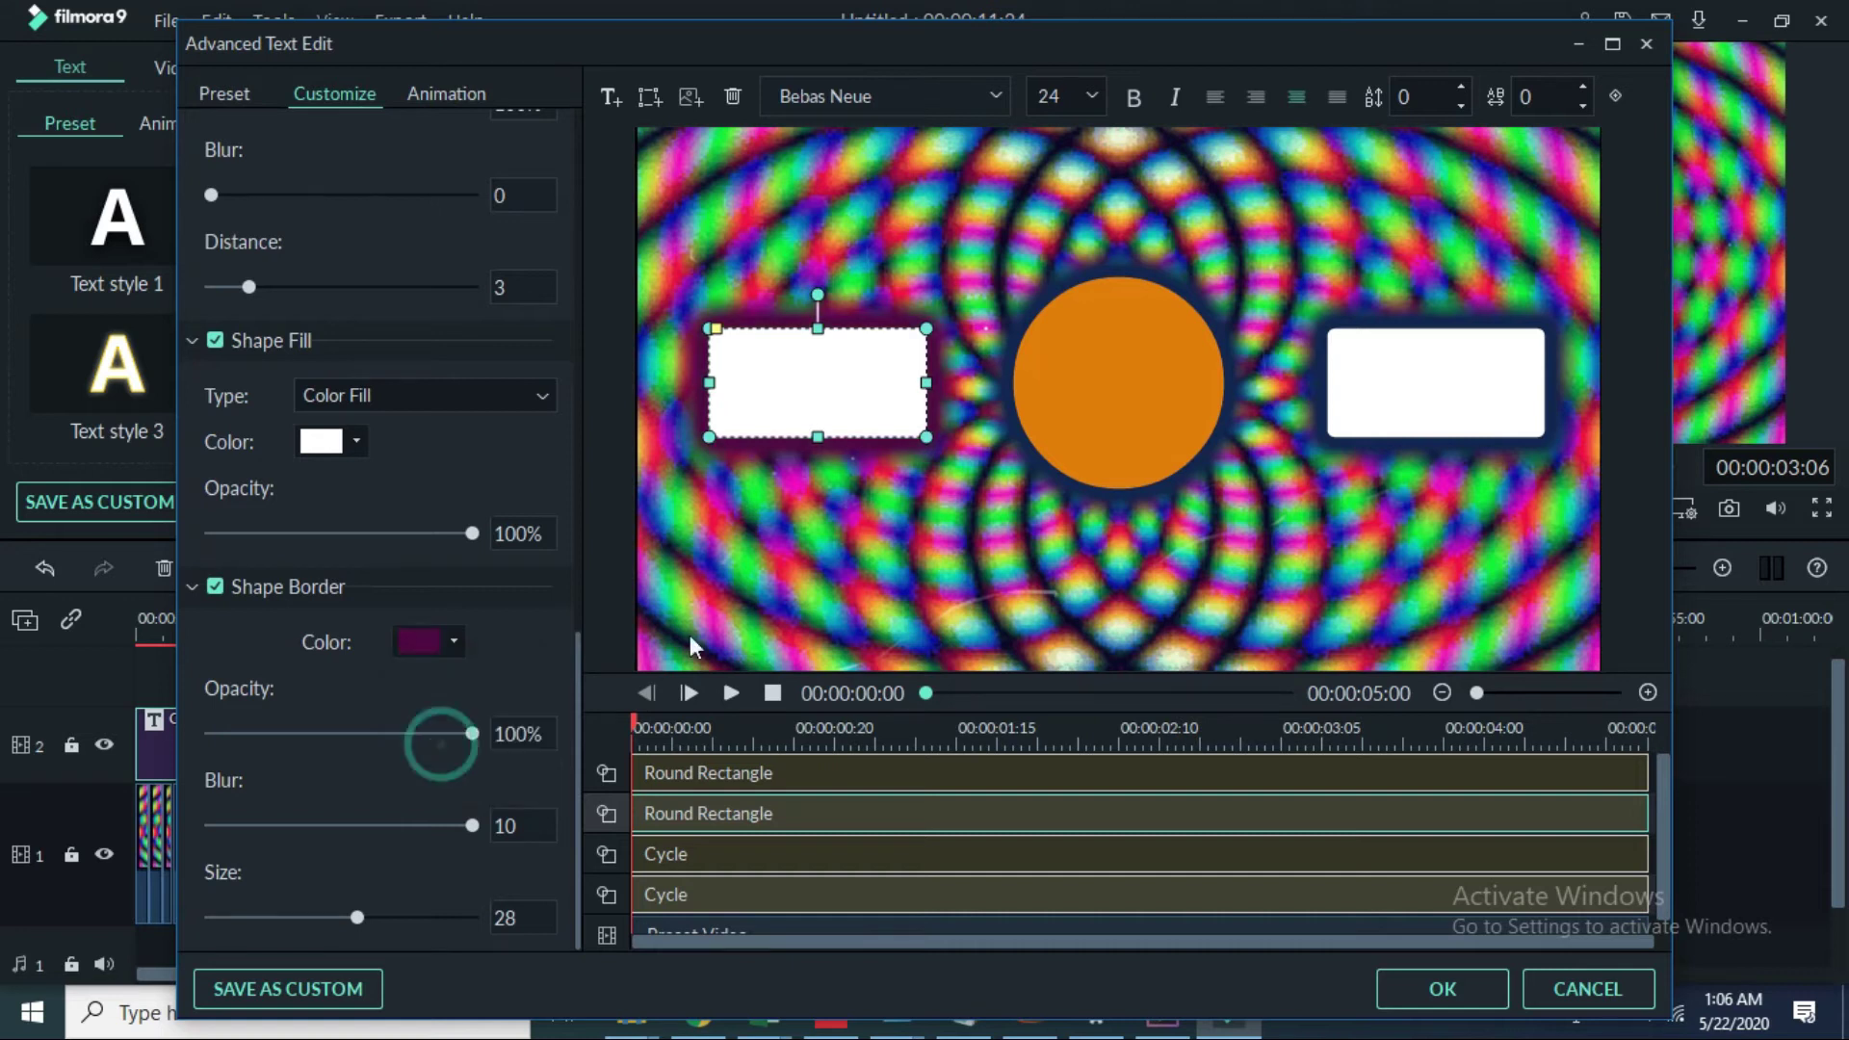
Step: Give the right white rectangle a dark magenta border colour
left_click(1340, 402)
left_click(454, 640)
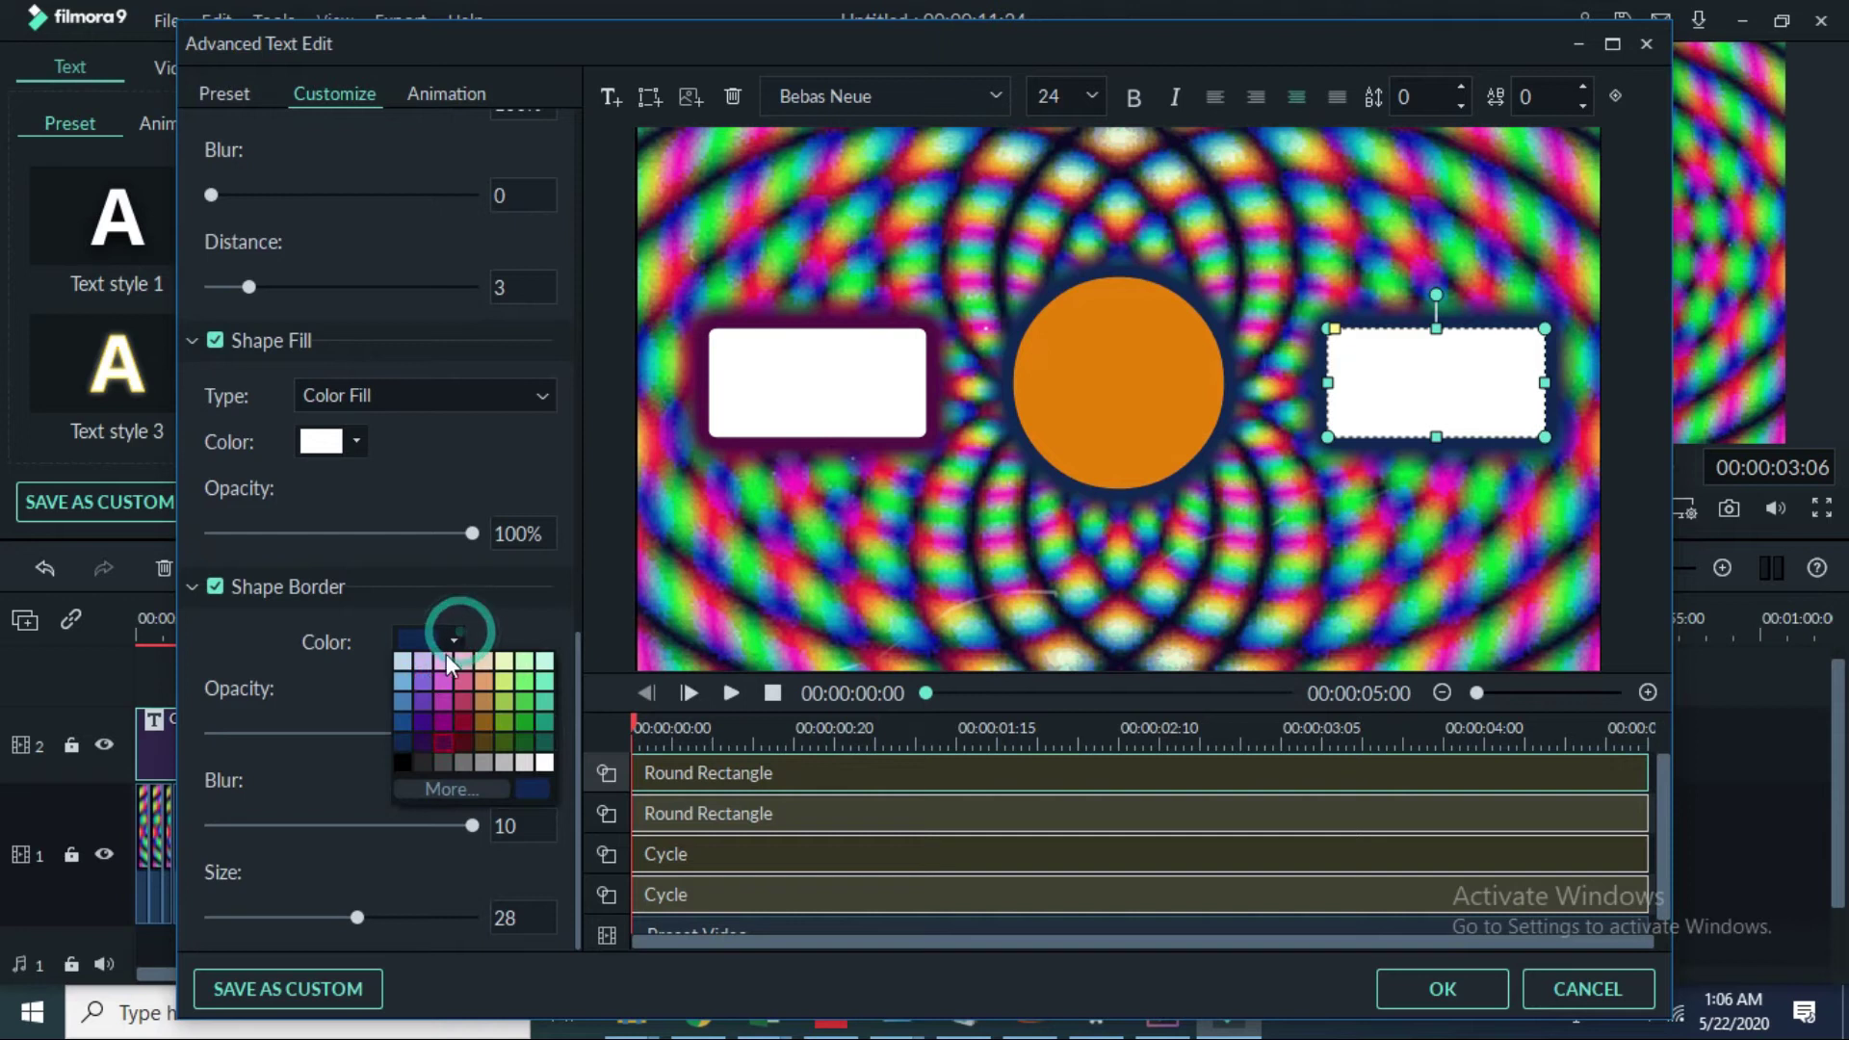
left_click(419, 738)
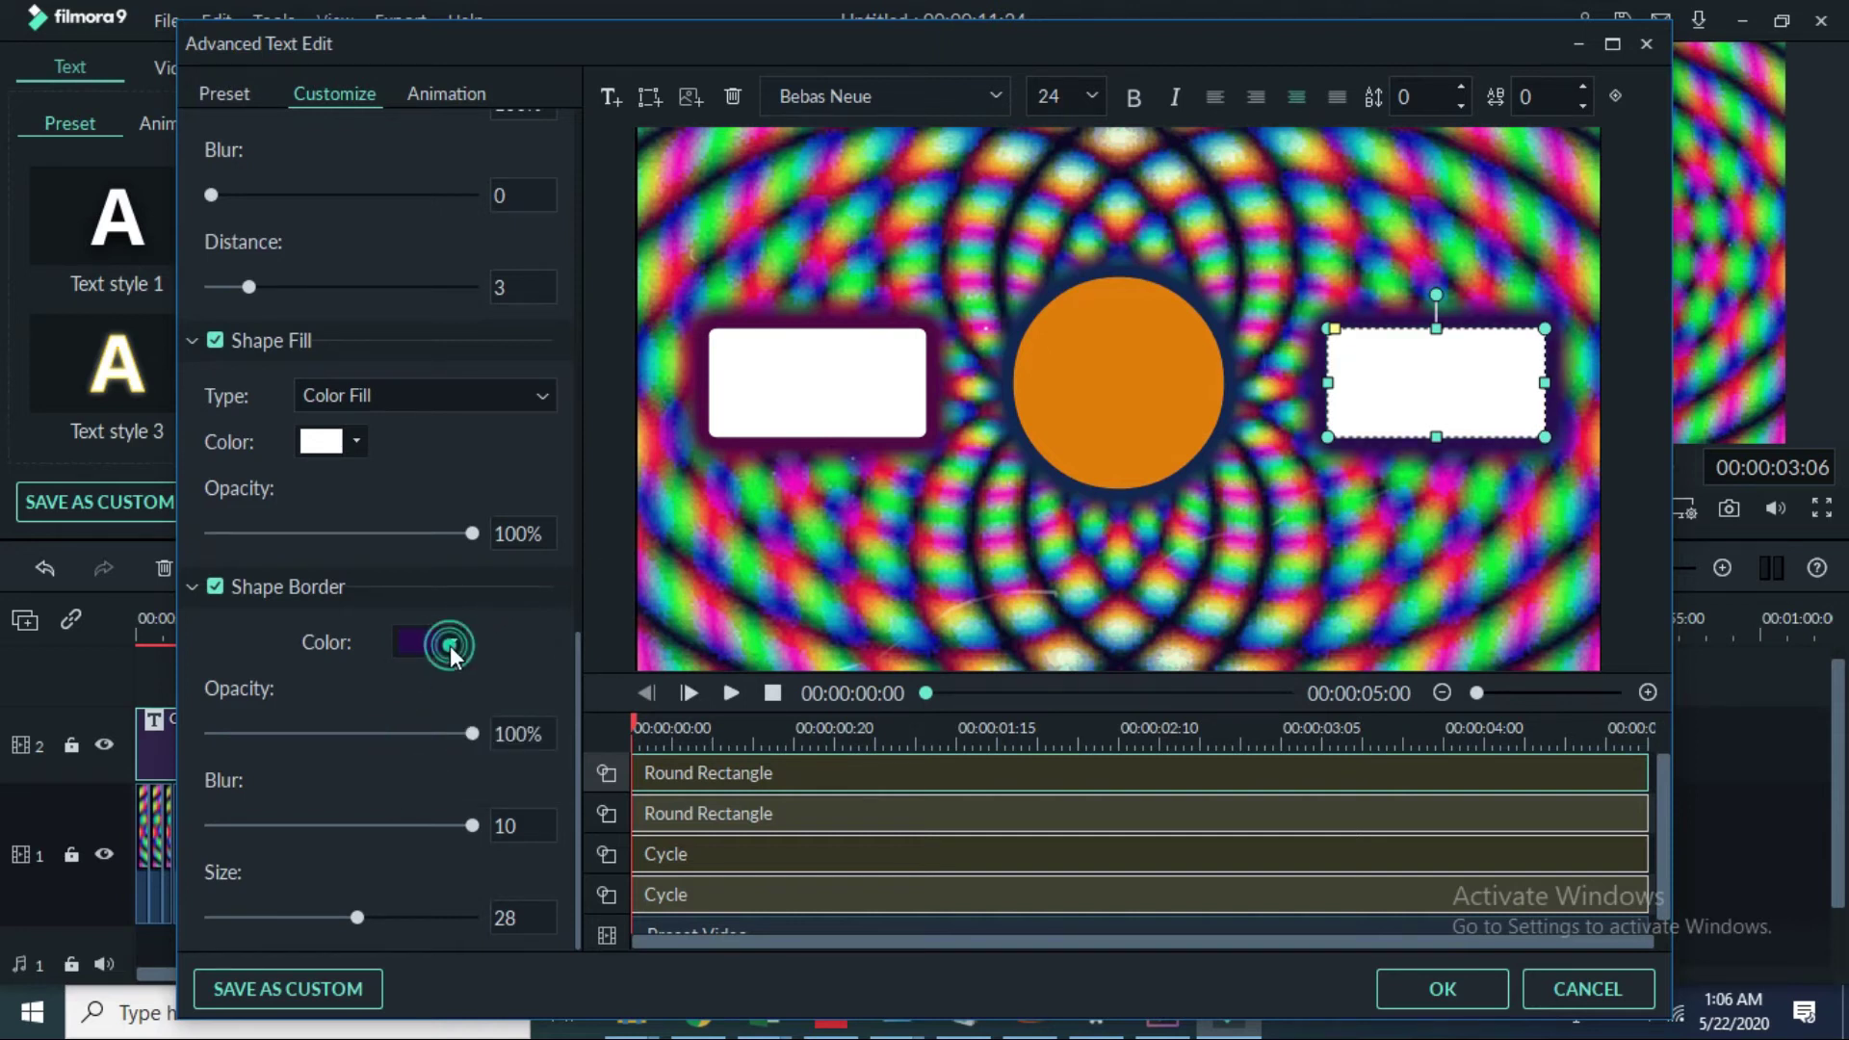
left_click(450, 645)
left_click(425, 720)
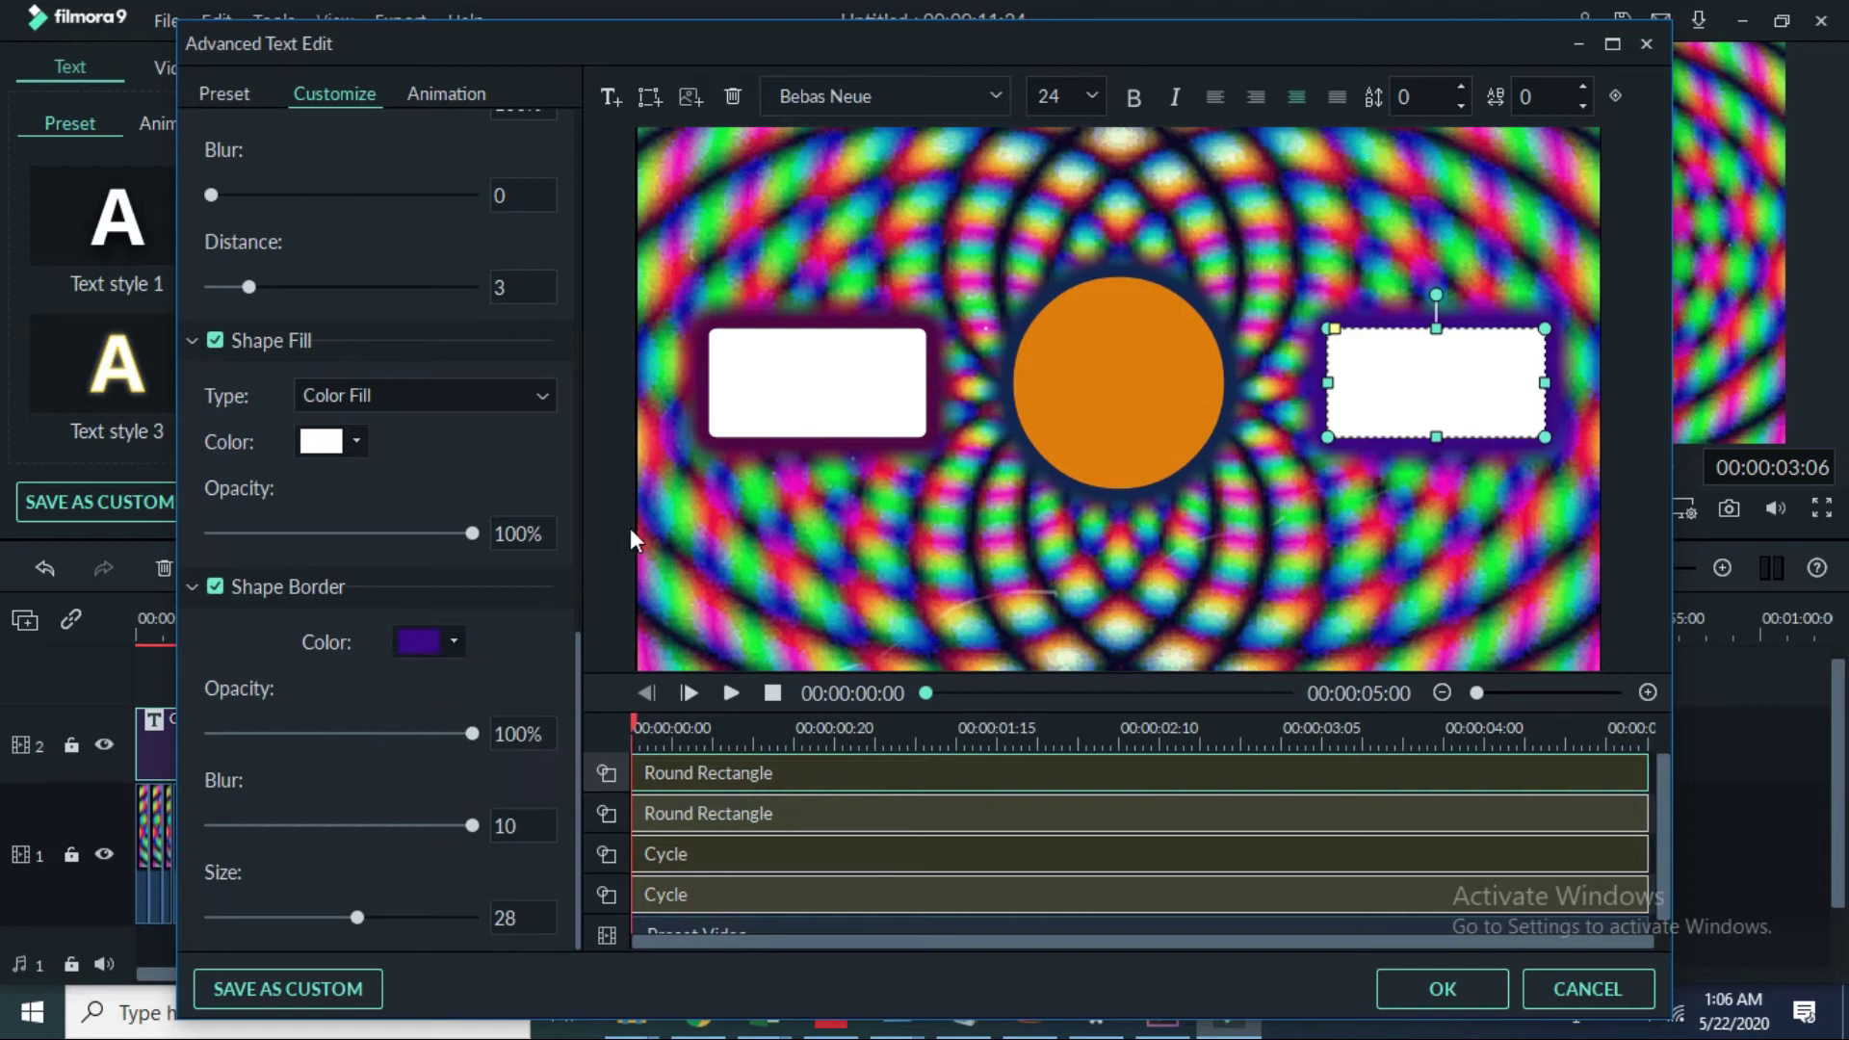
left_click(448, 640)
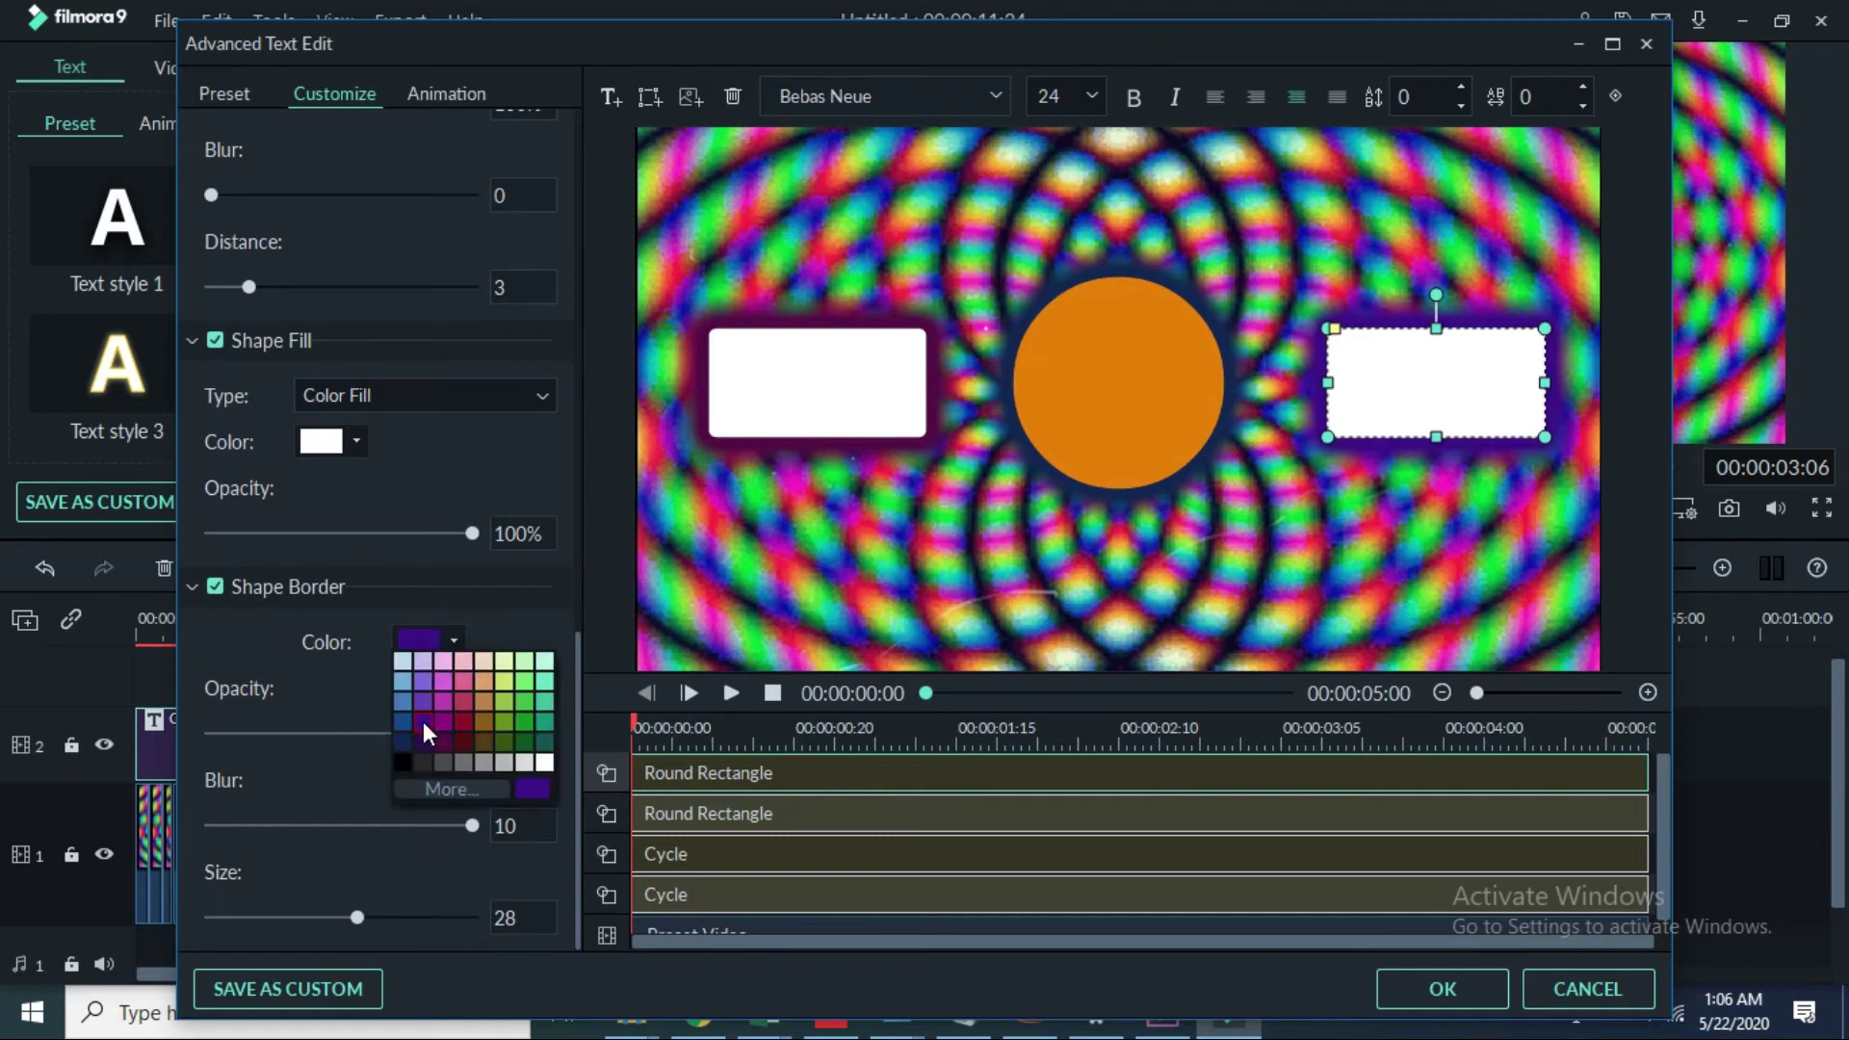
left_click(423, 723)
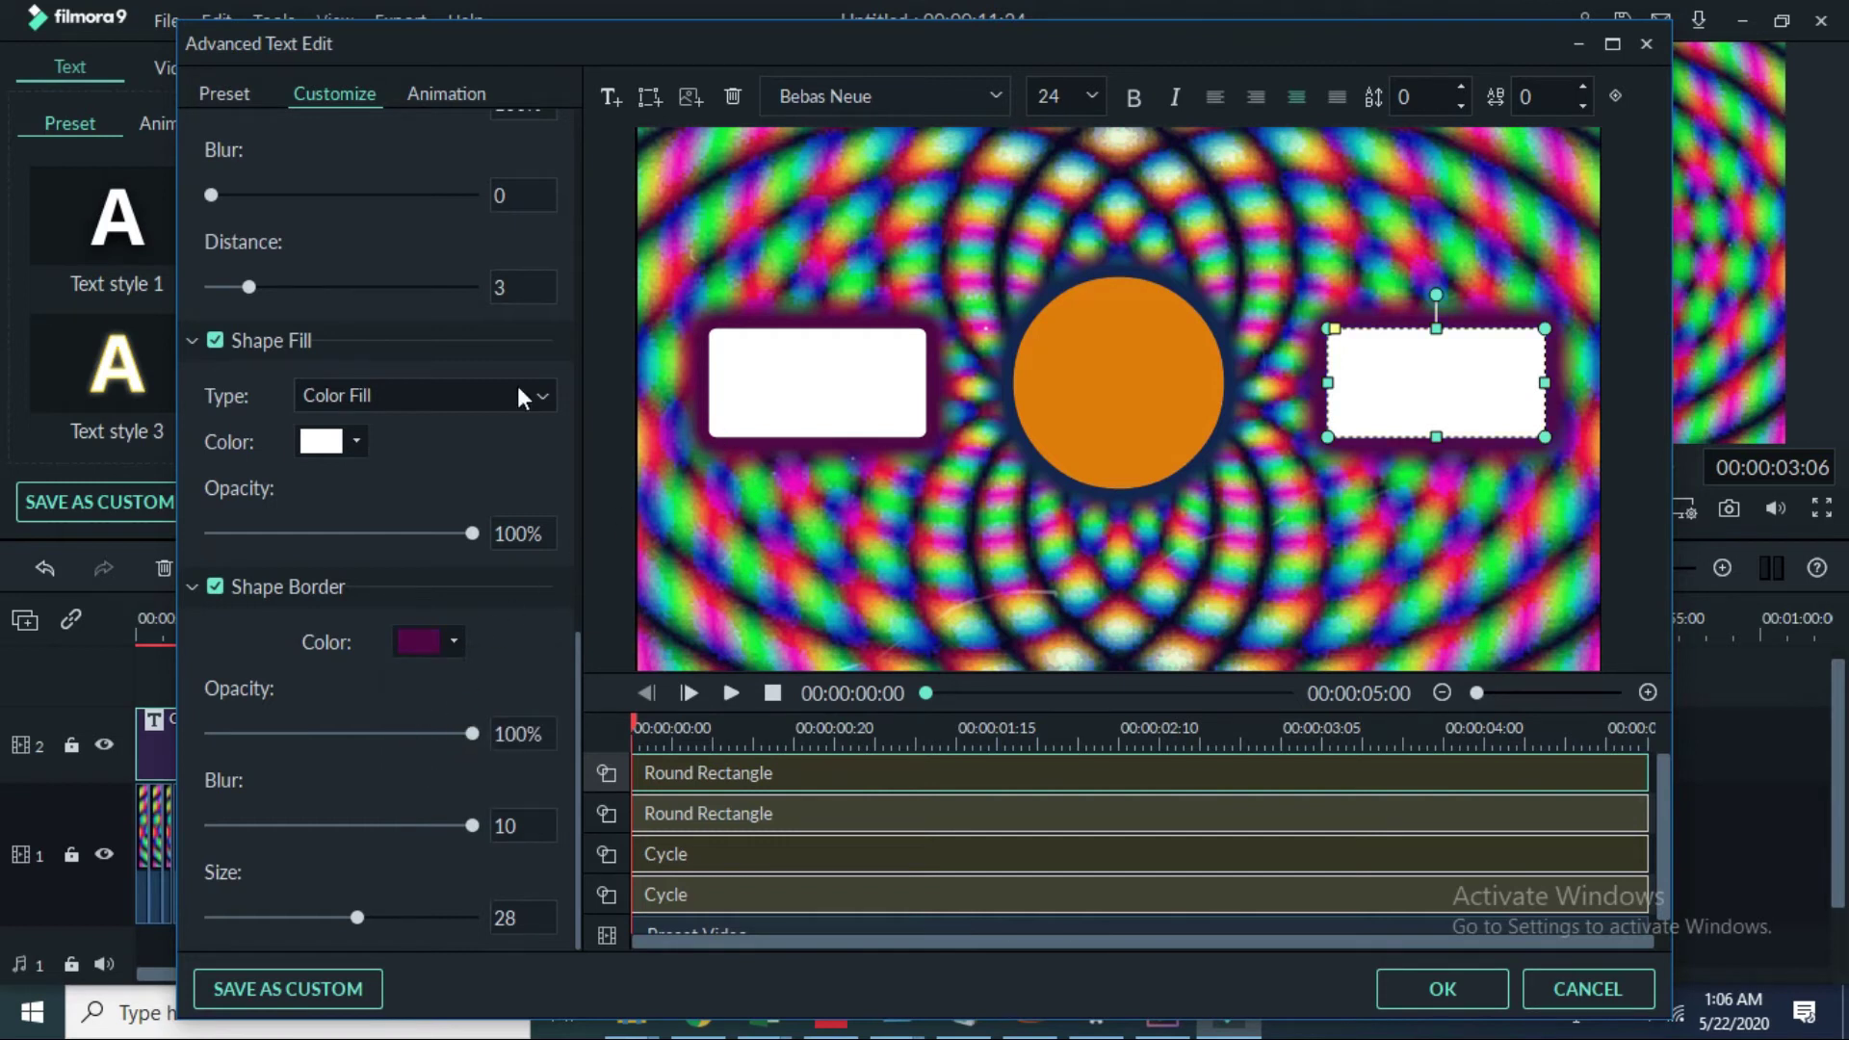
Step: Add a text caption above the orange circle, widen it, and replace TEXT HERE with a person's full name
left_click(610, 99)
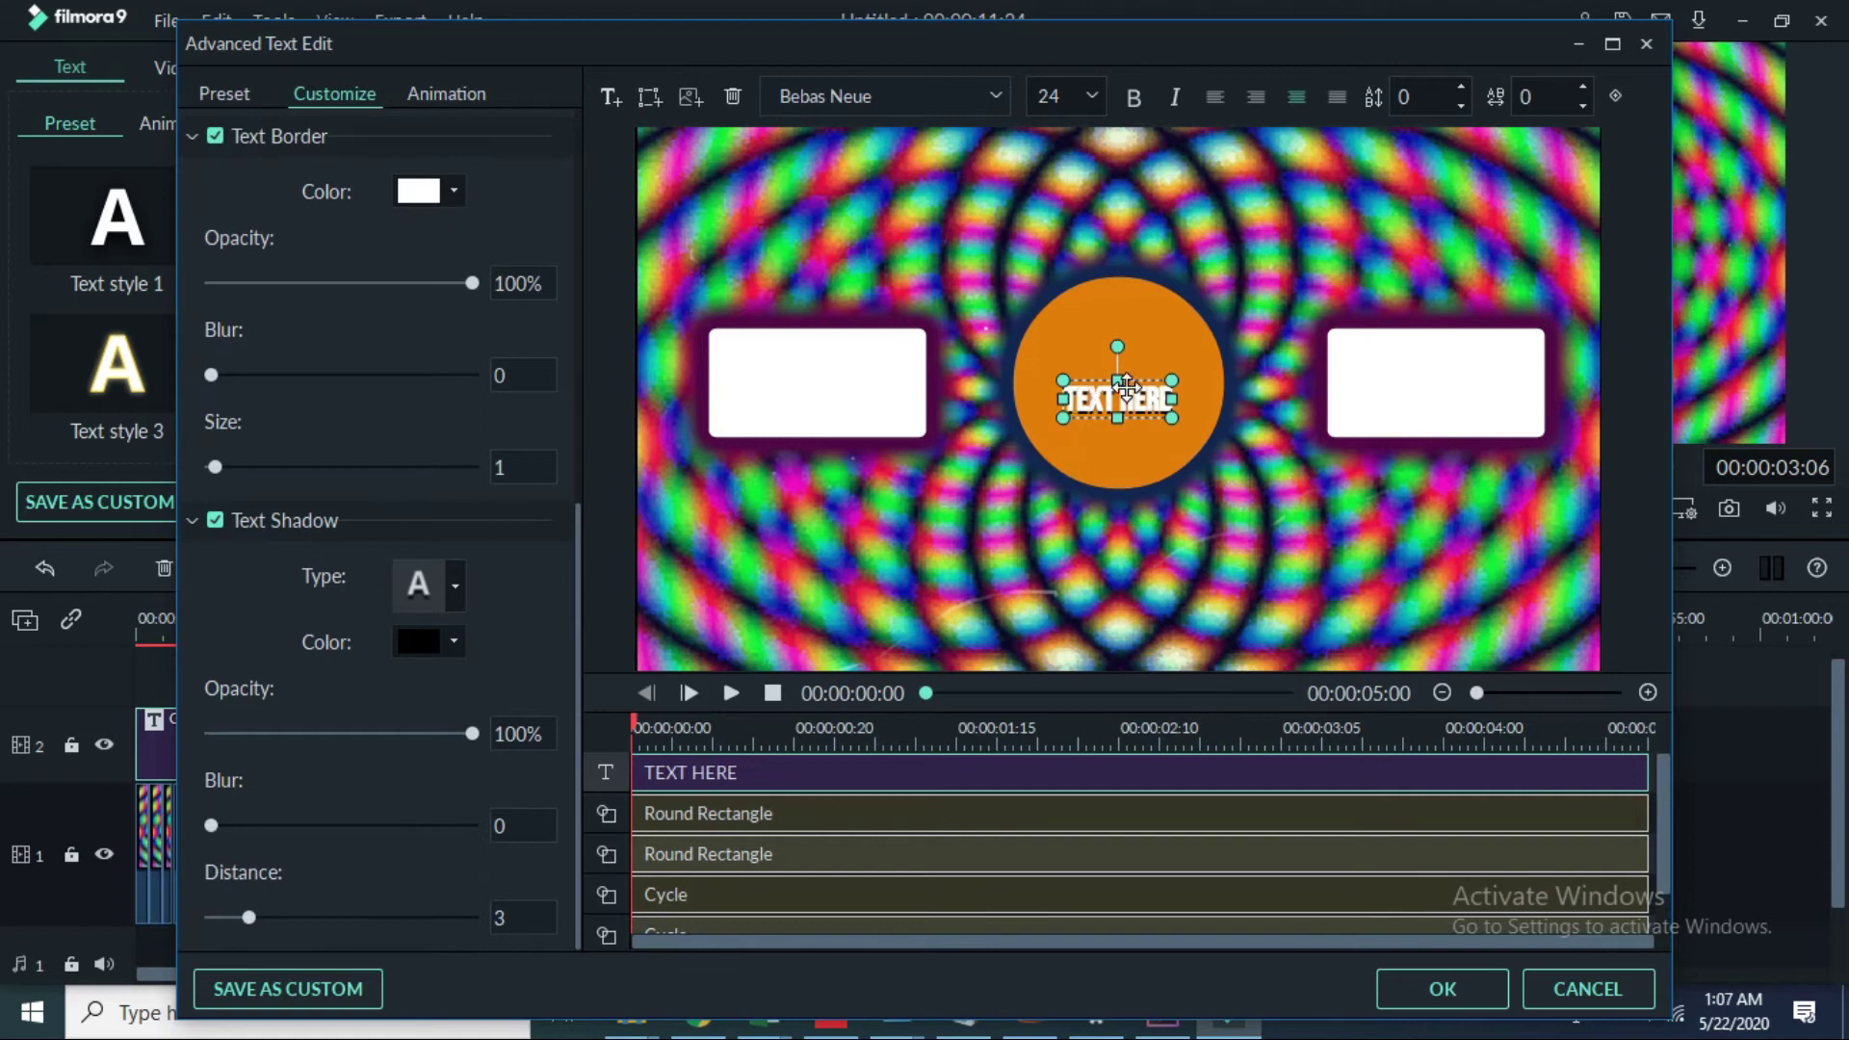
left_click_drag(1128, 396, 1211, 235)
left_click_drag(1062, 235, 1026, 248)
scroll(268, 310, "up", 6)
scroll(272, 325, "up", 2)
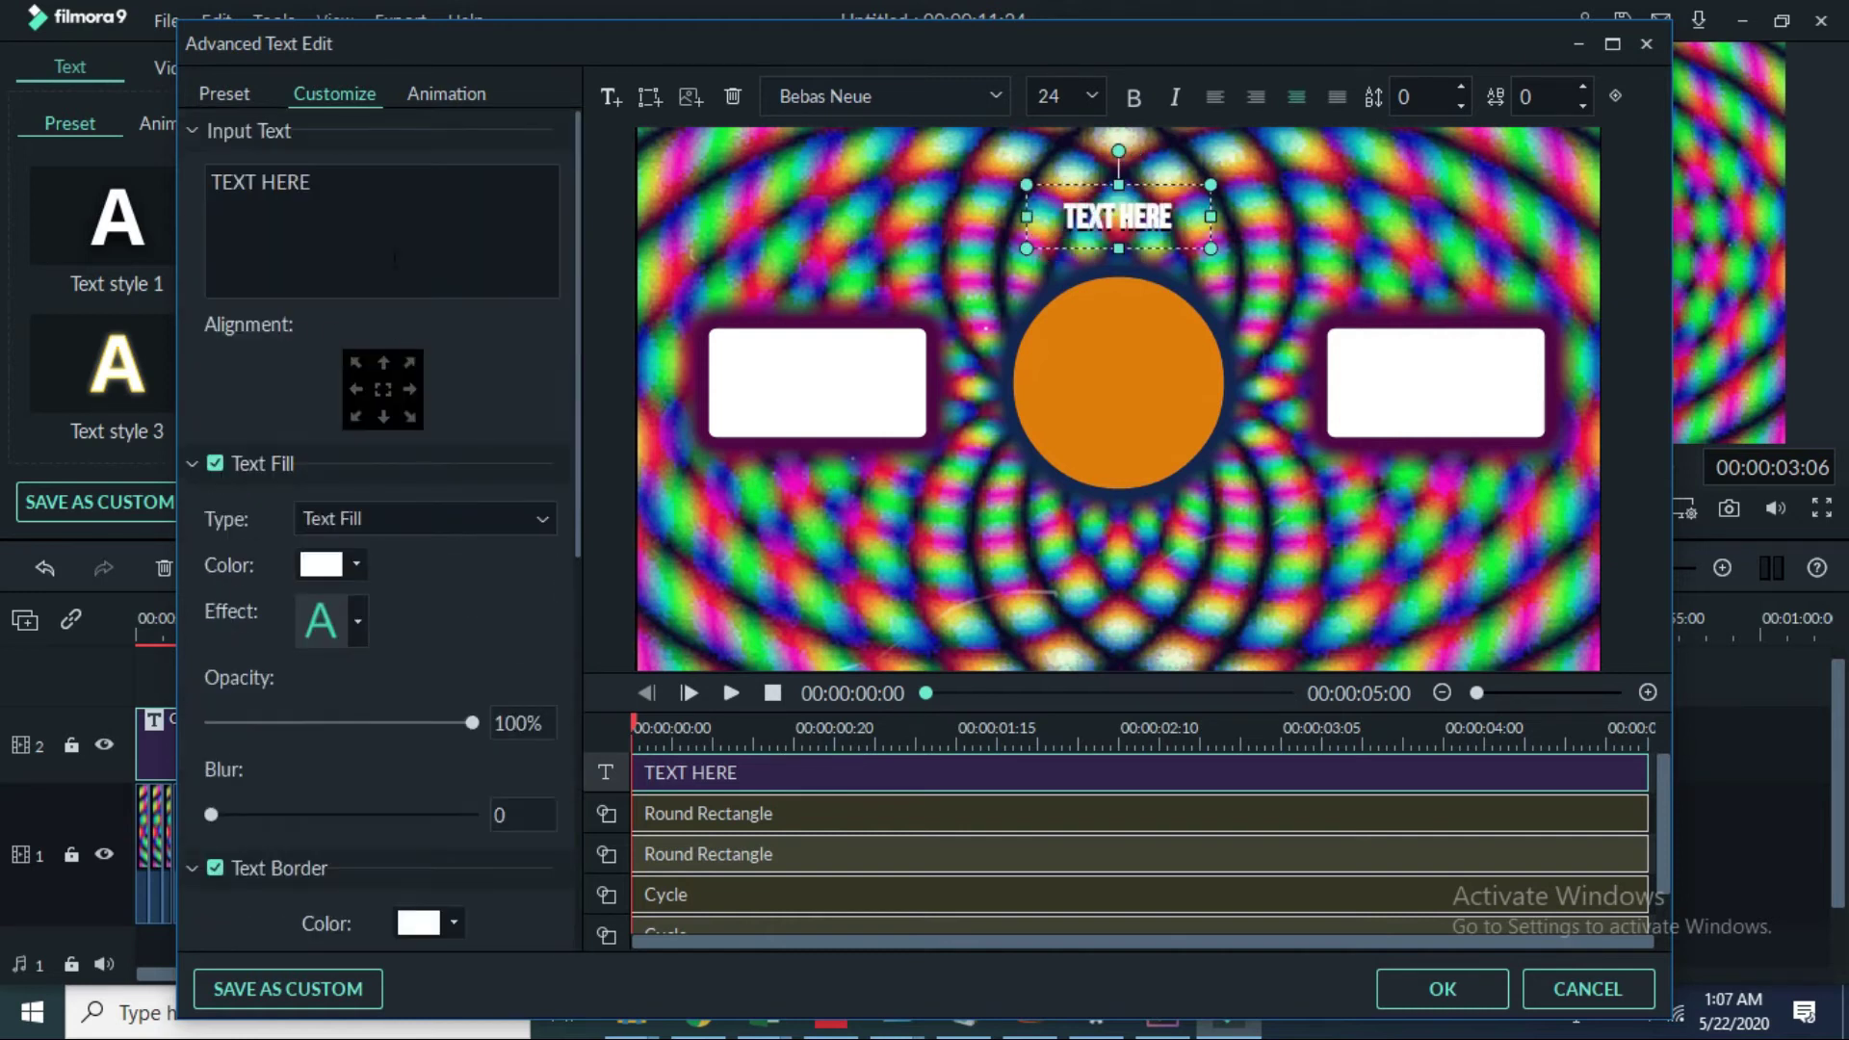
left_click(343, 185)
key("BackSpace")
key("BackSpace")
key("BackSpace")
key("BackSpace")
key("BackSpace")
key("BackSpace")
key("BackSpace")
key("BackSpace")
key("BackSpace")
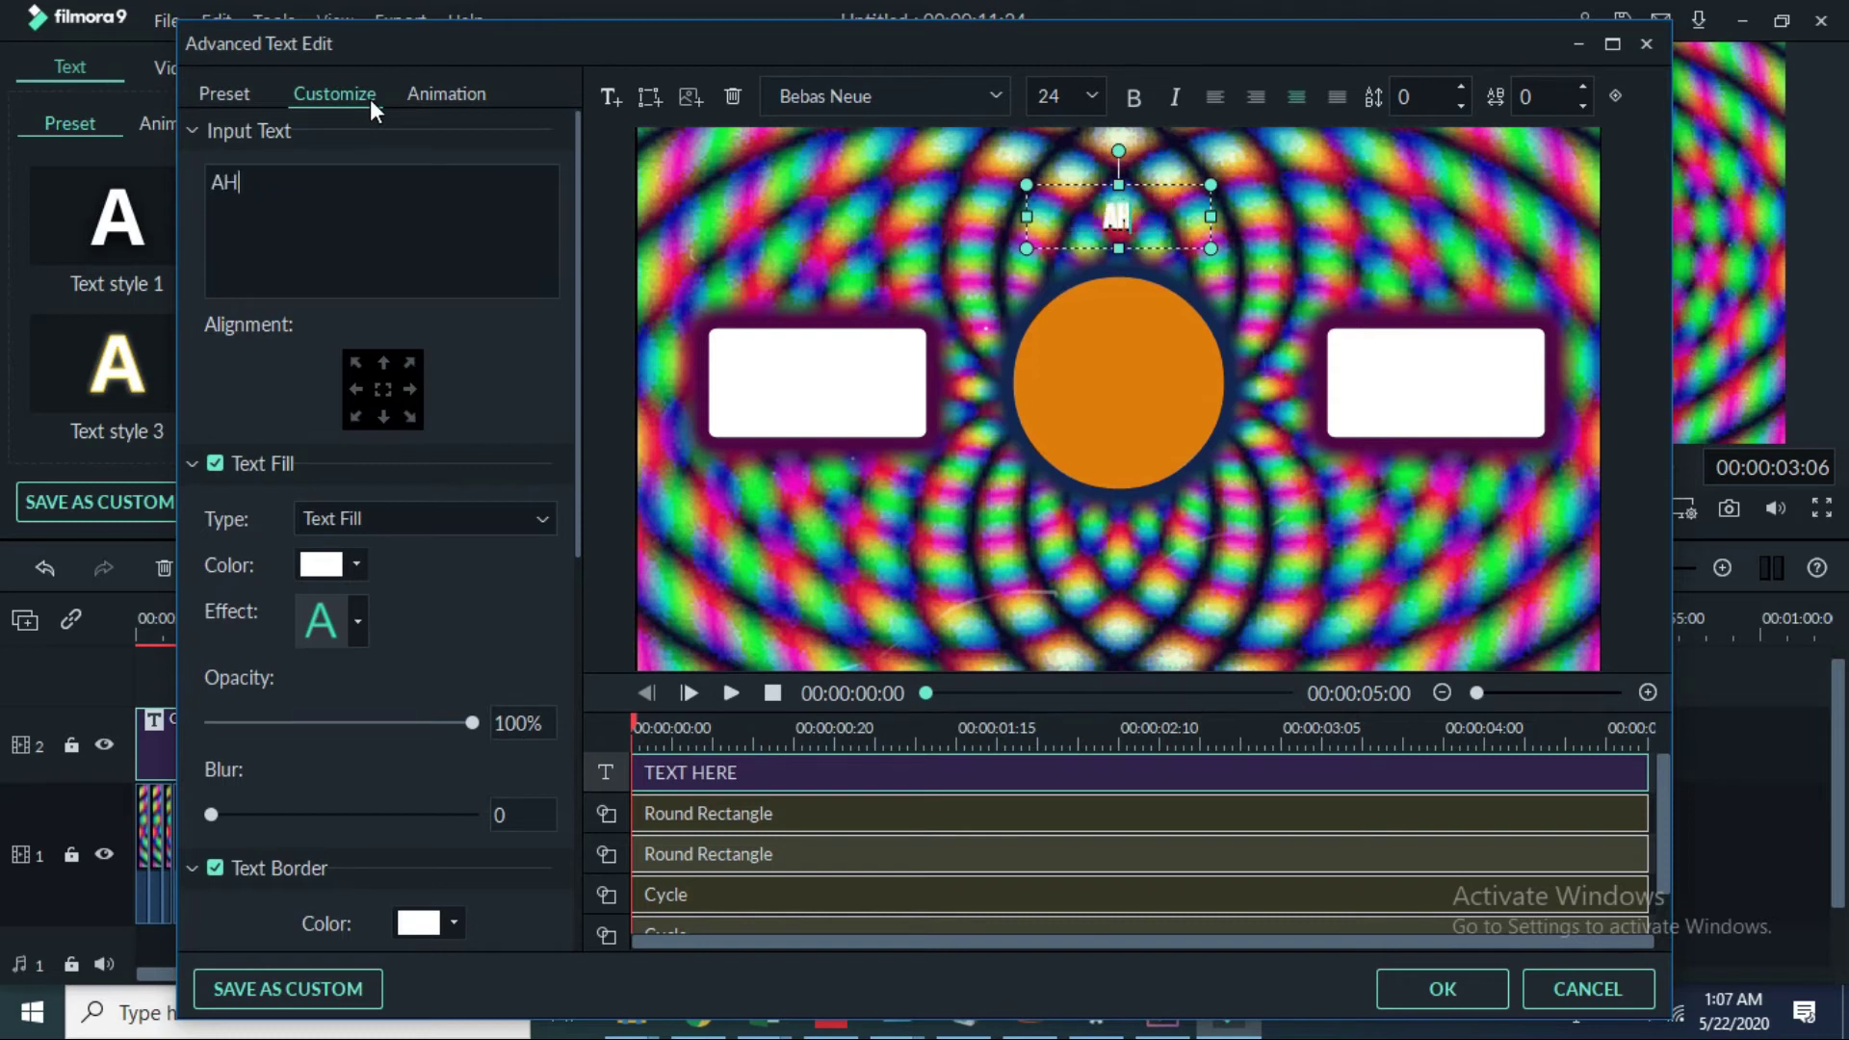
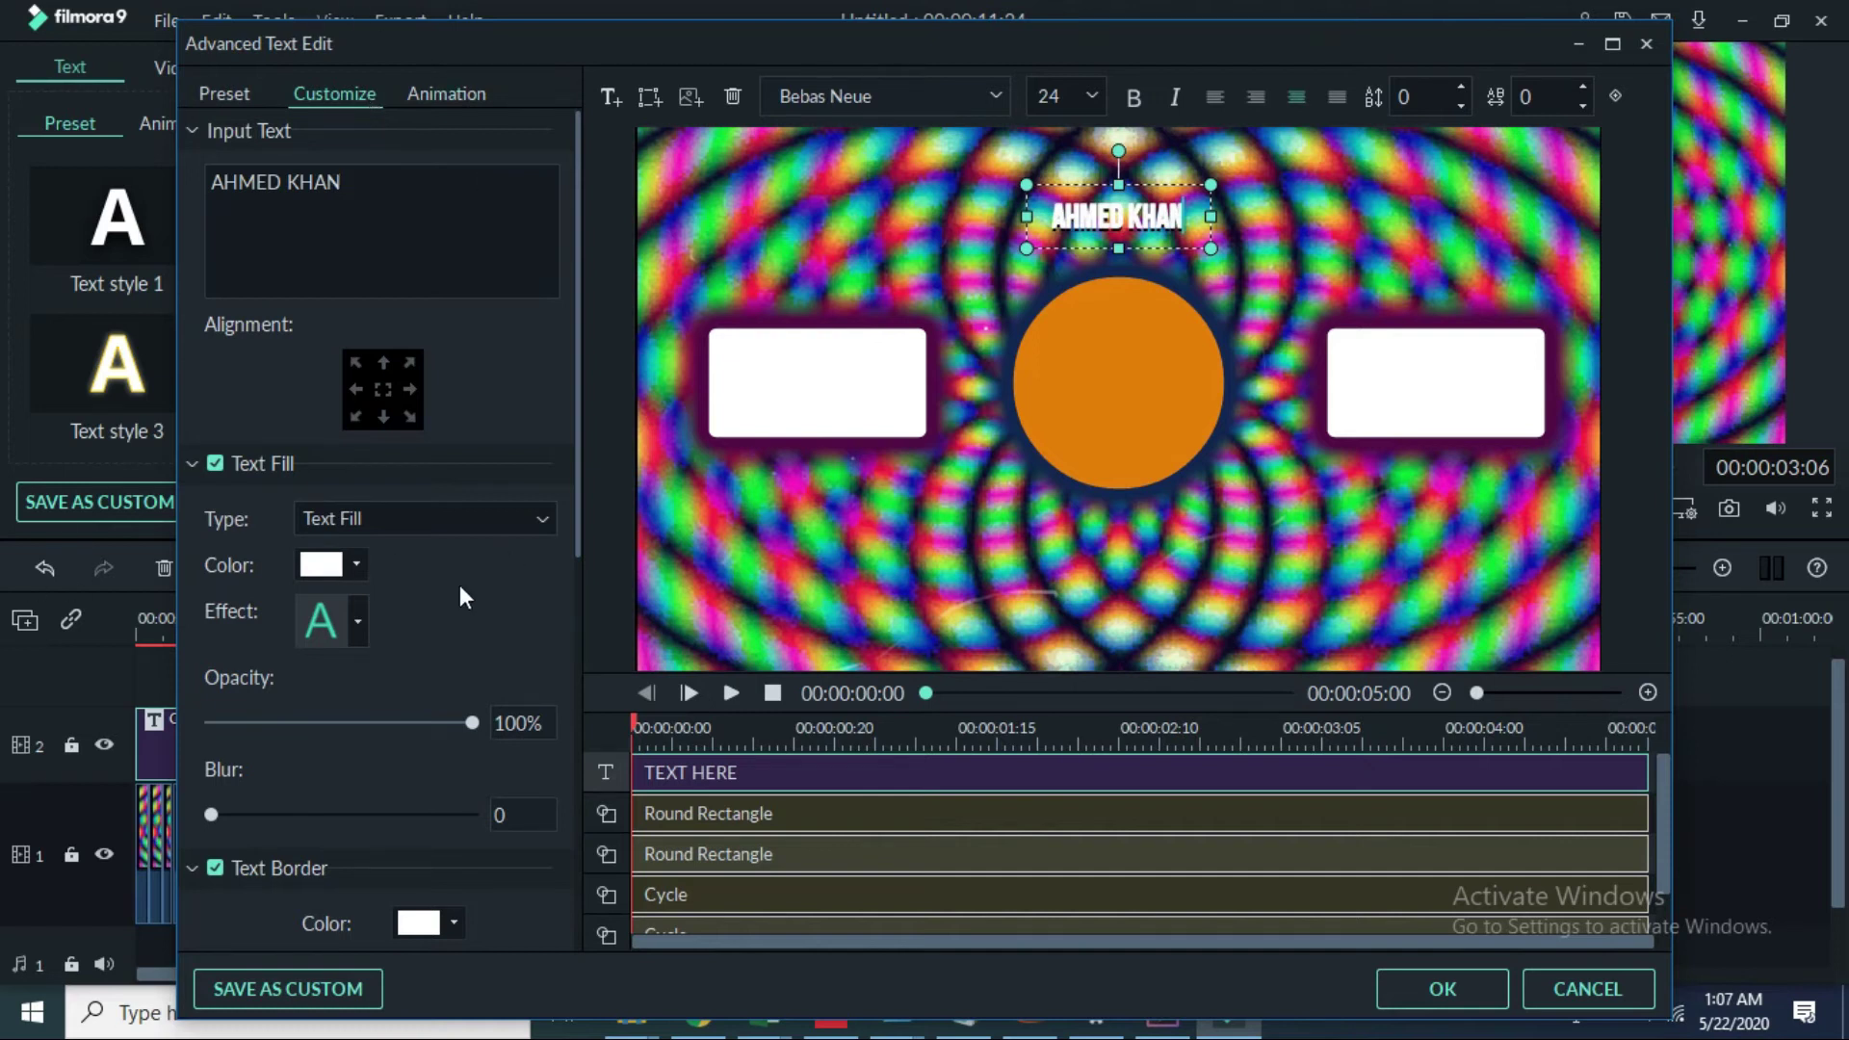
scroll(459, 586, "down", 3)
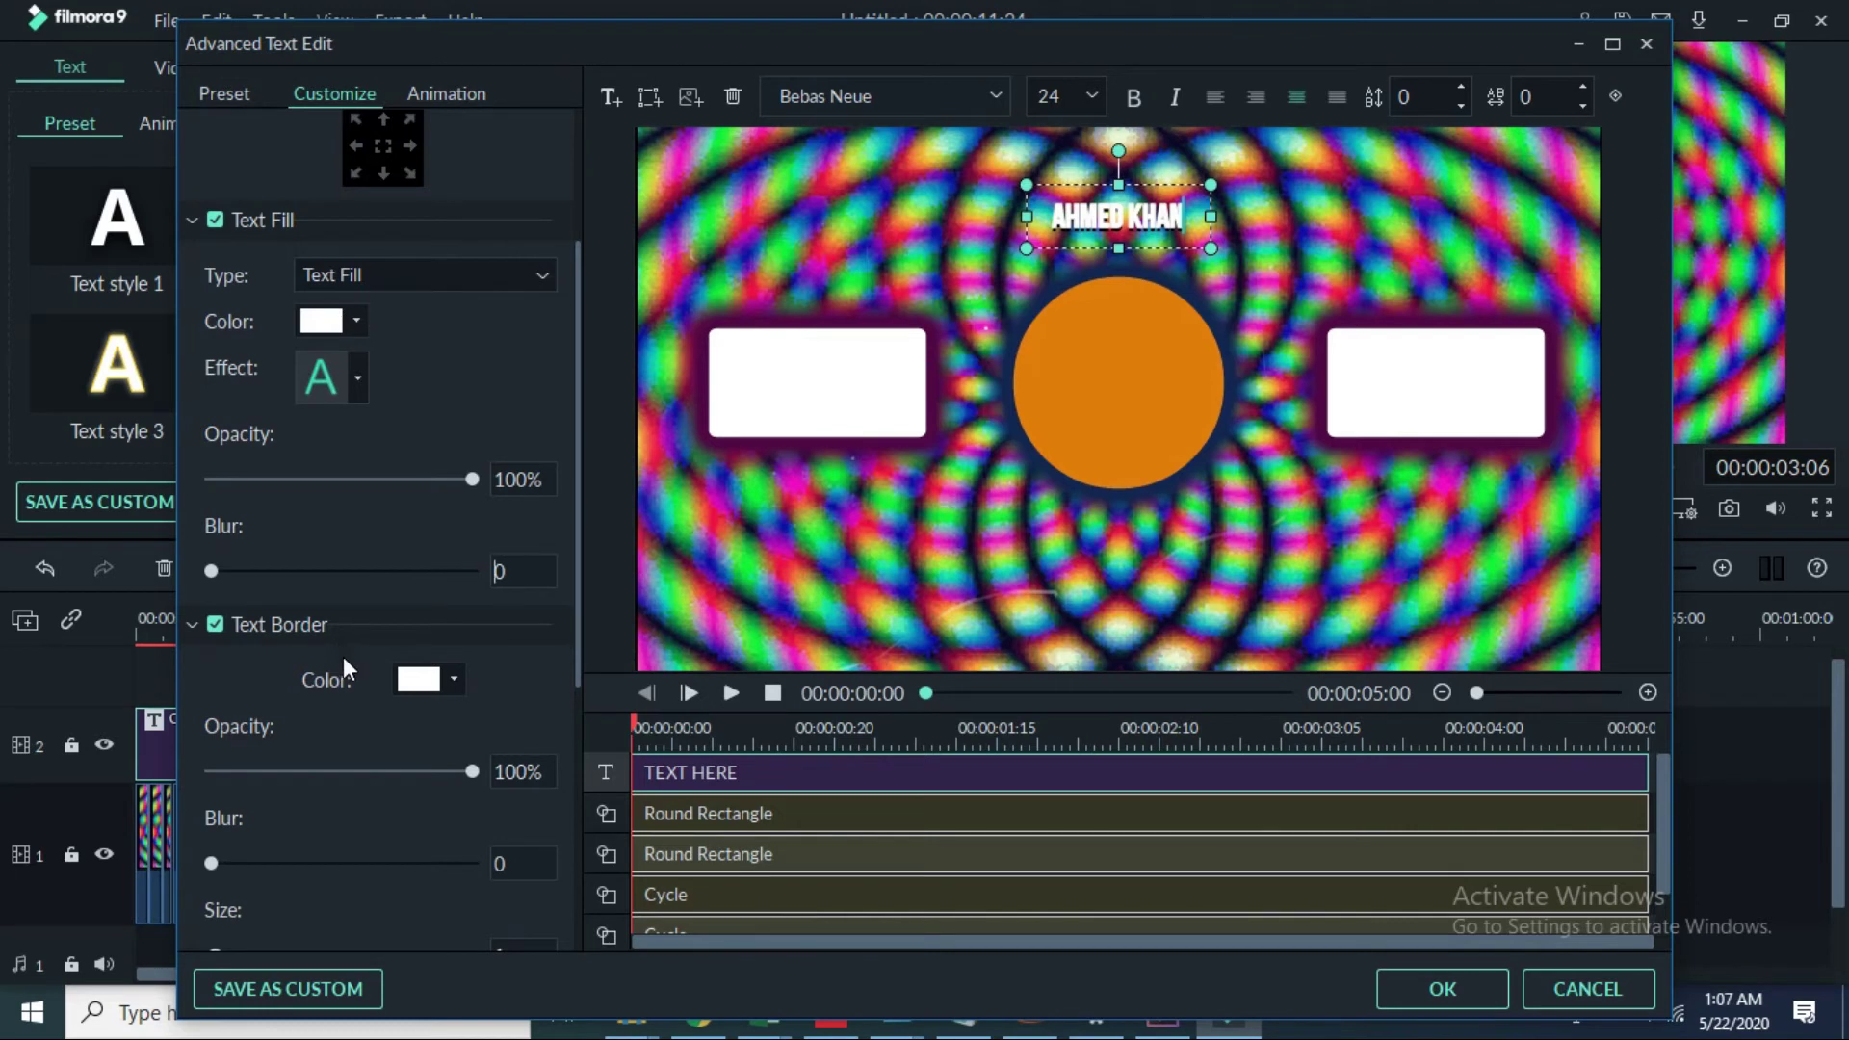
Step: Give the name caption a black text border of size 3, then add another text caption
scroll(333, 674, "down", 2)
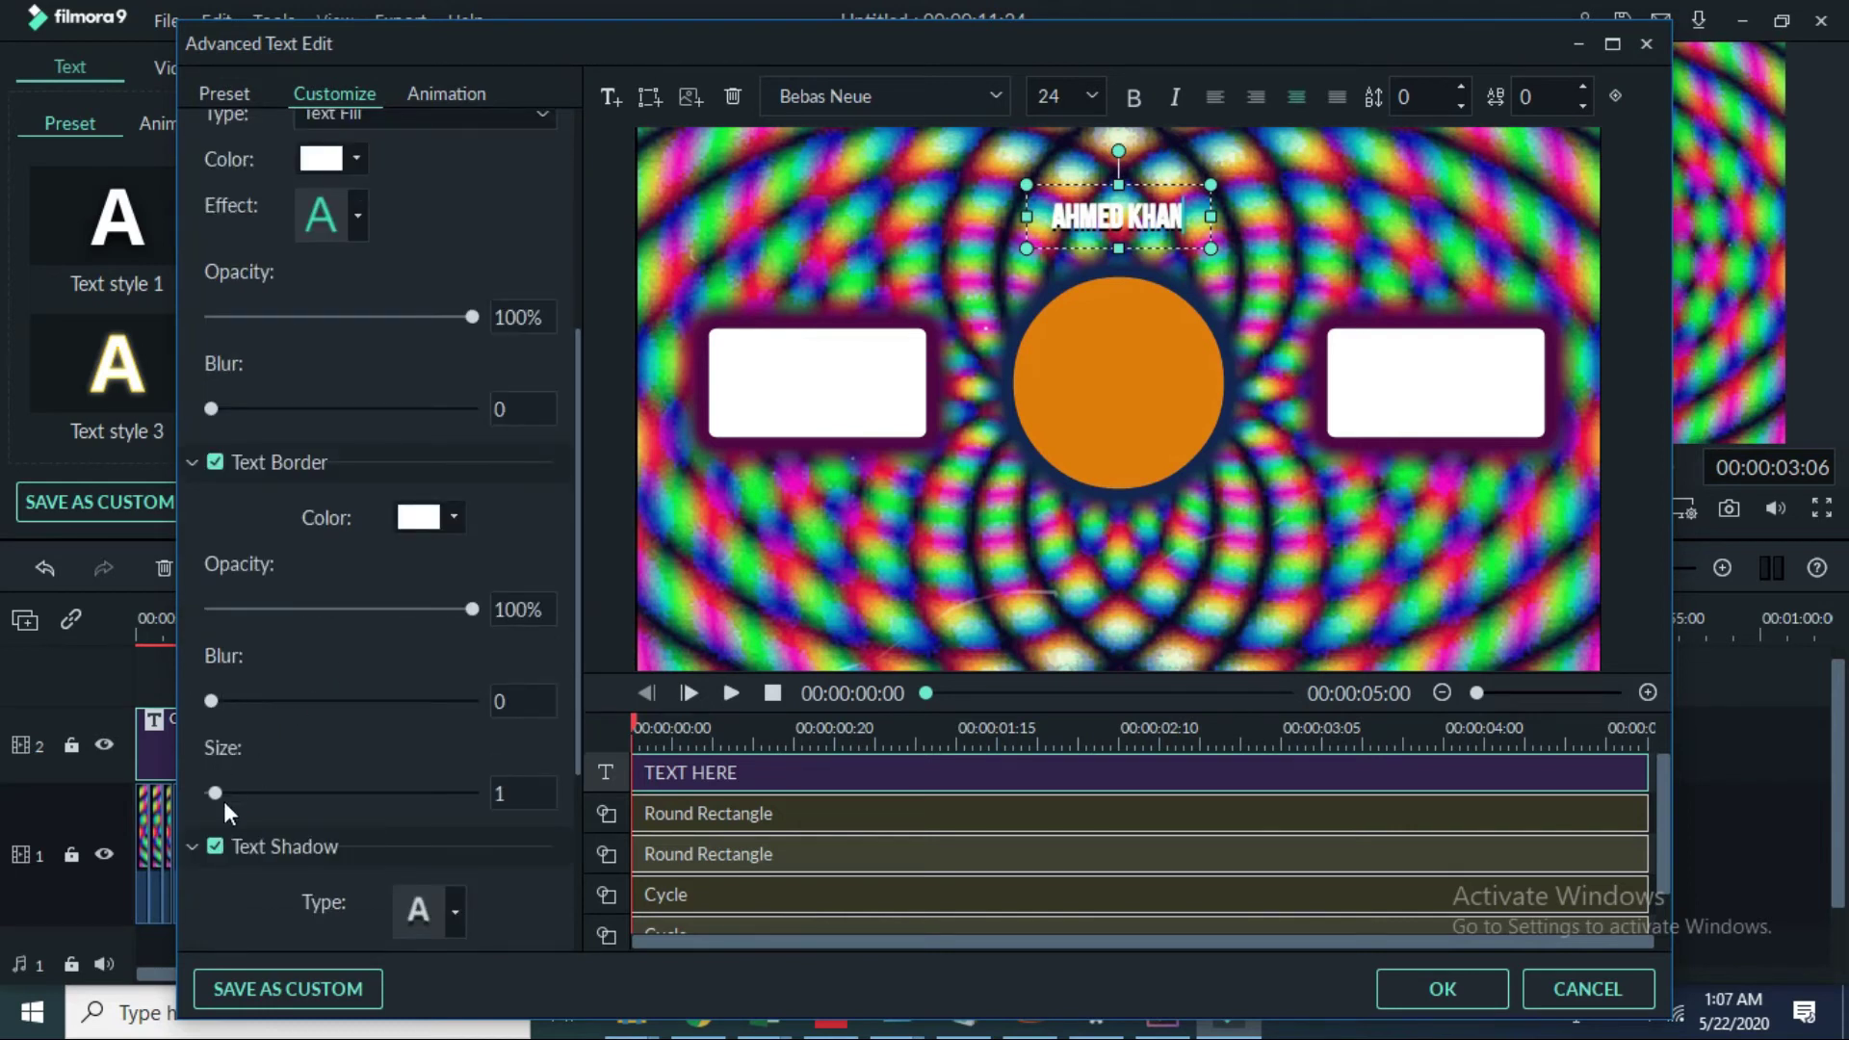
left_click_drag(223, 790, 225, 828)
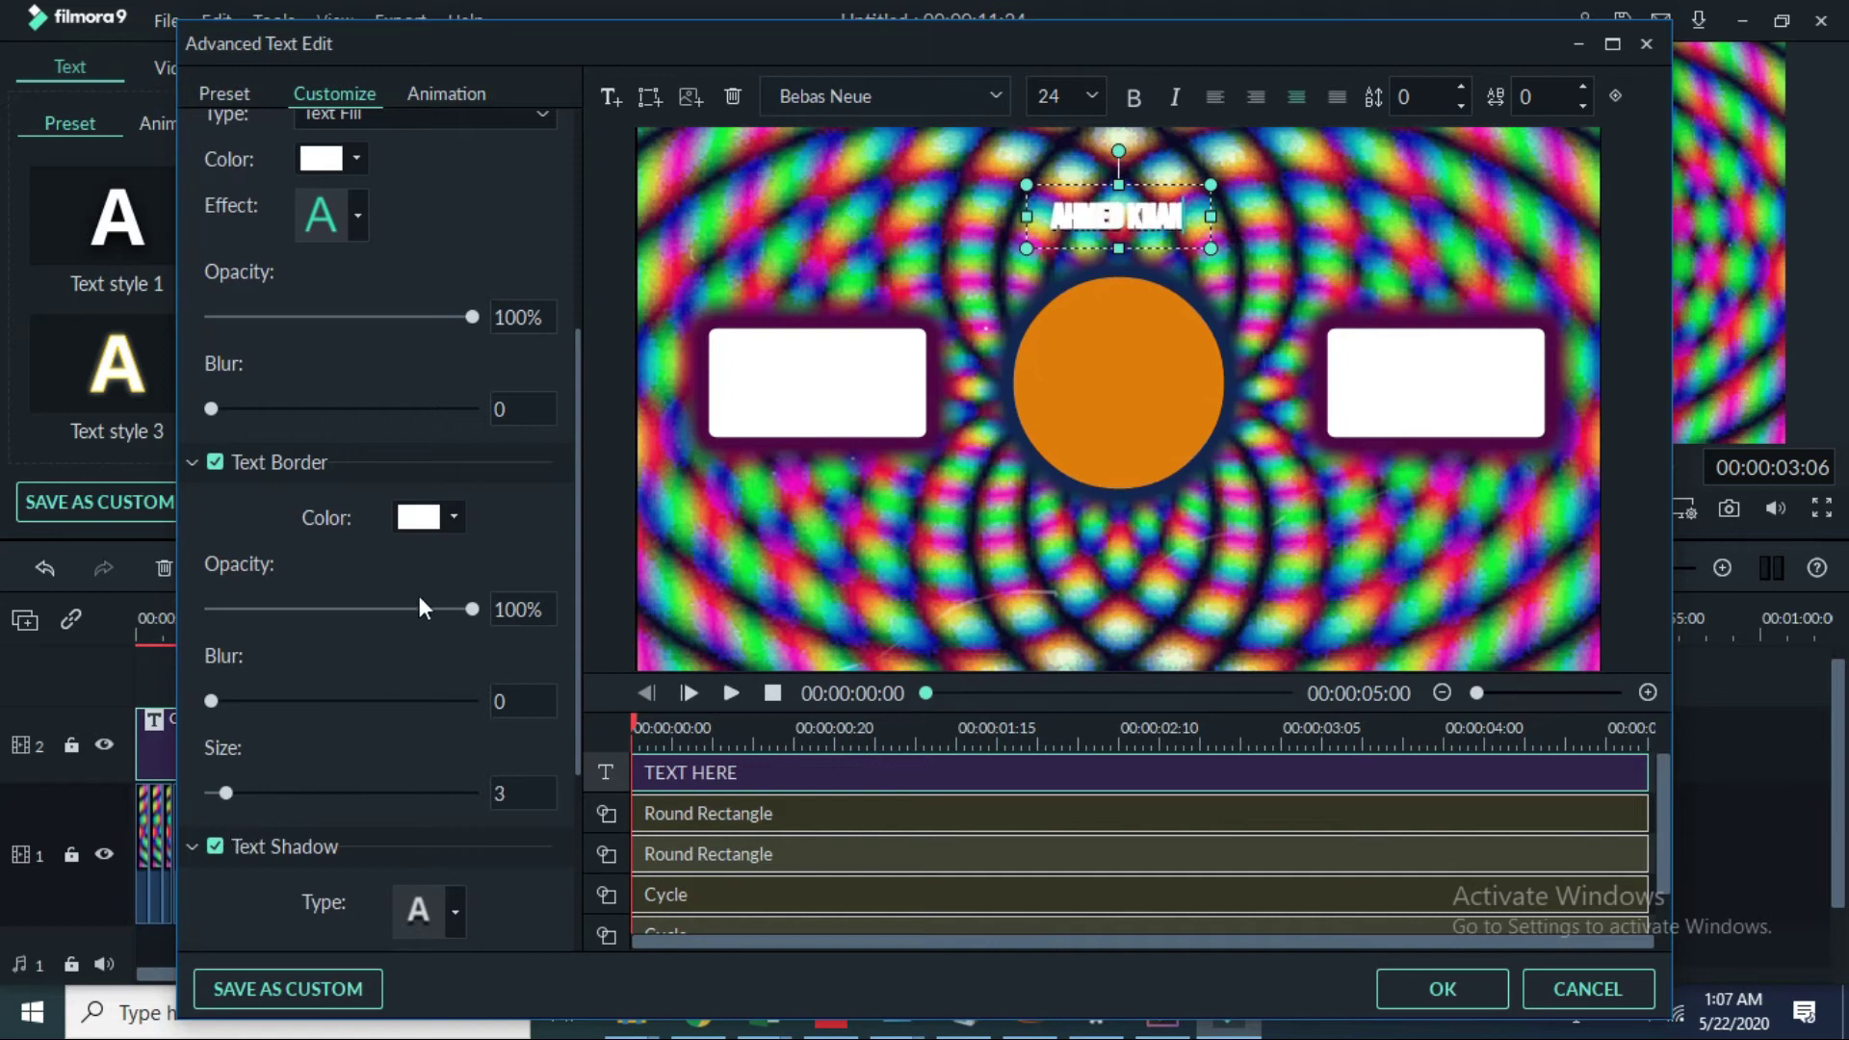
left_click(455, 518)
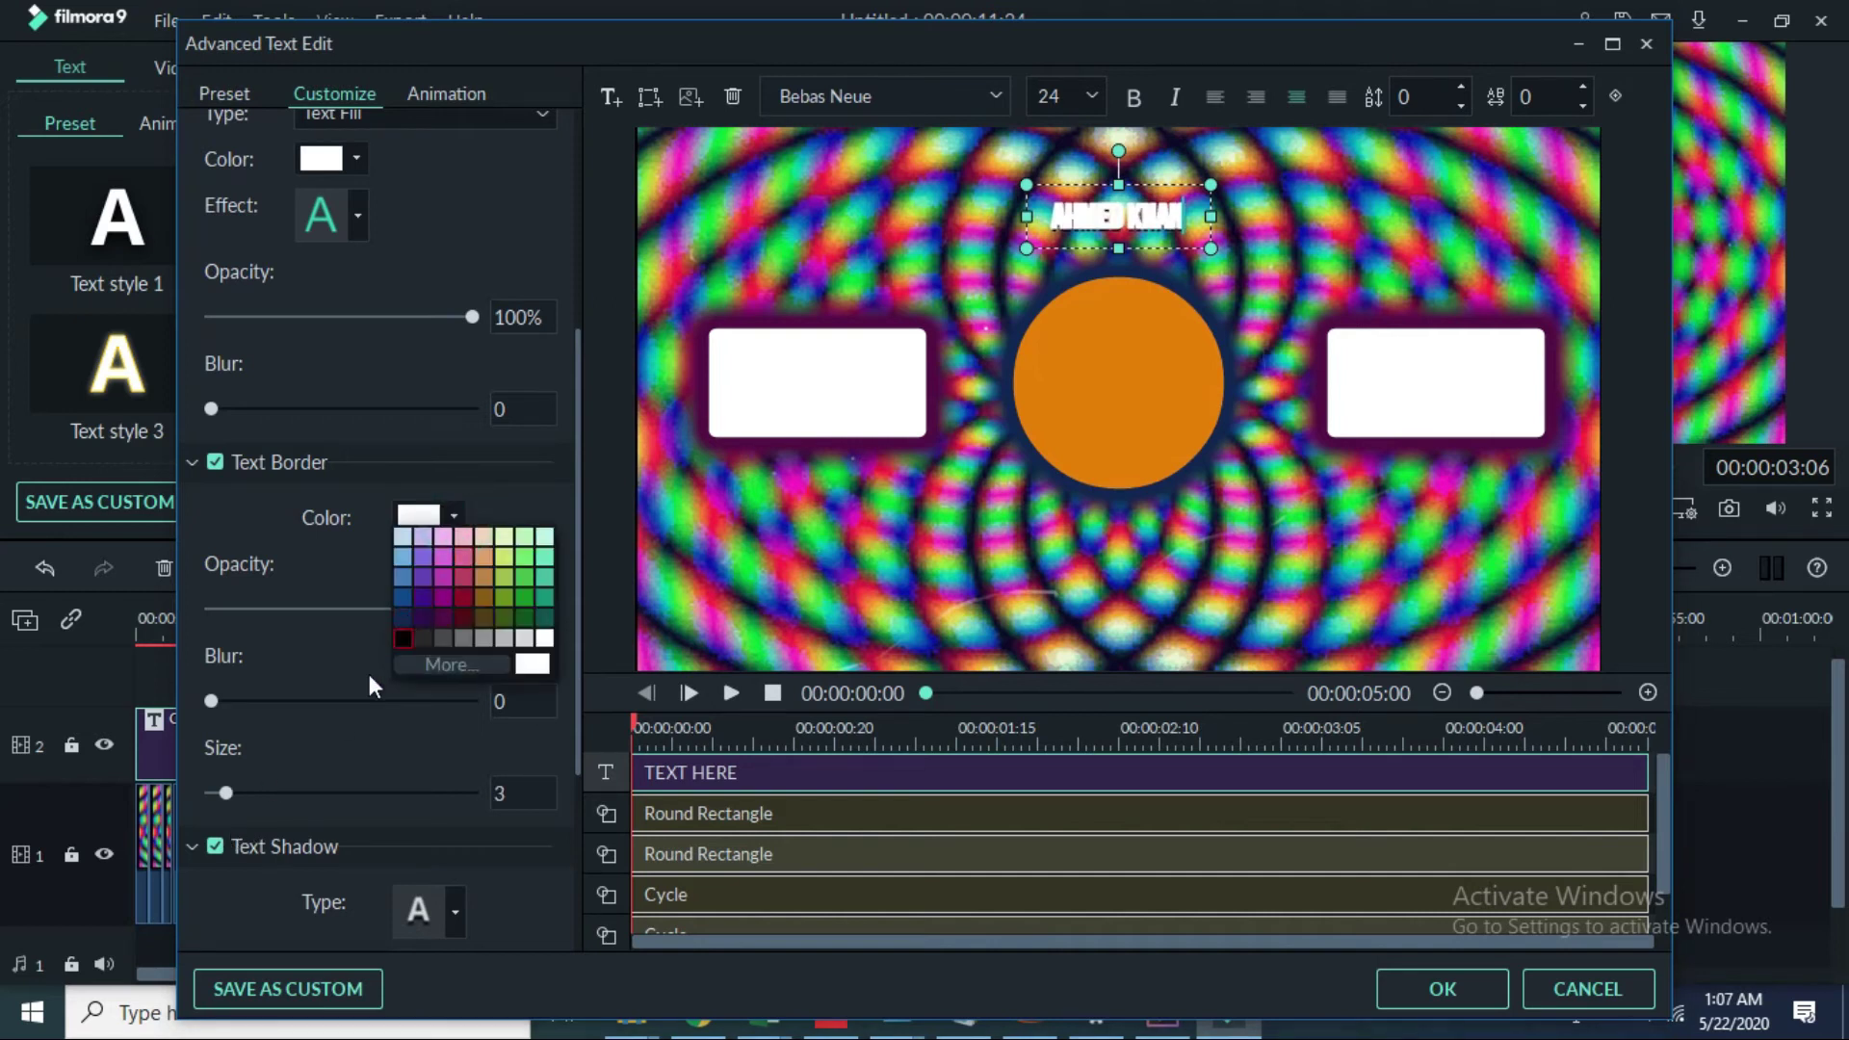
left_click(402, 639)
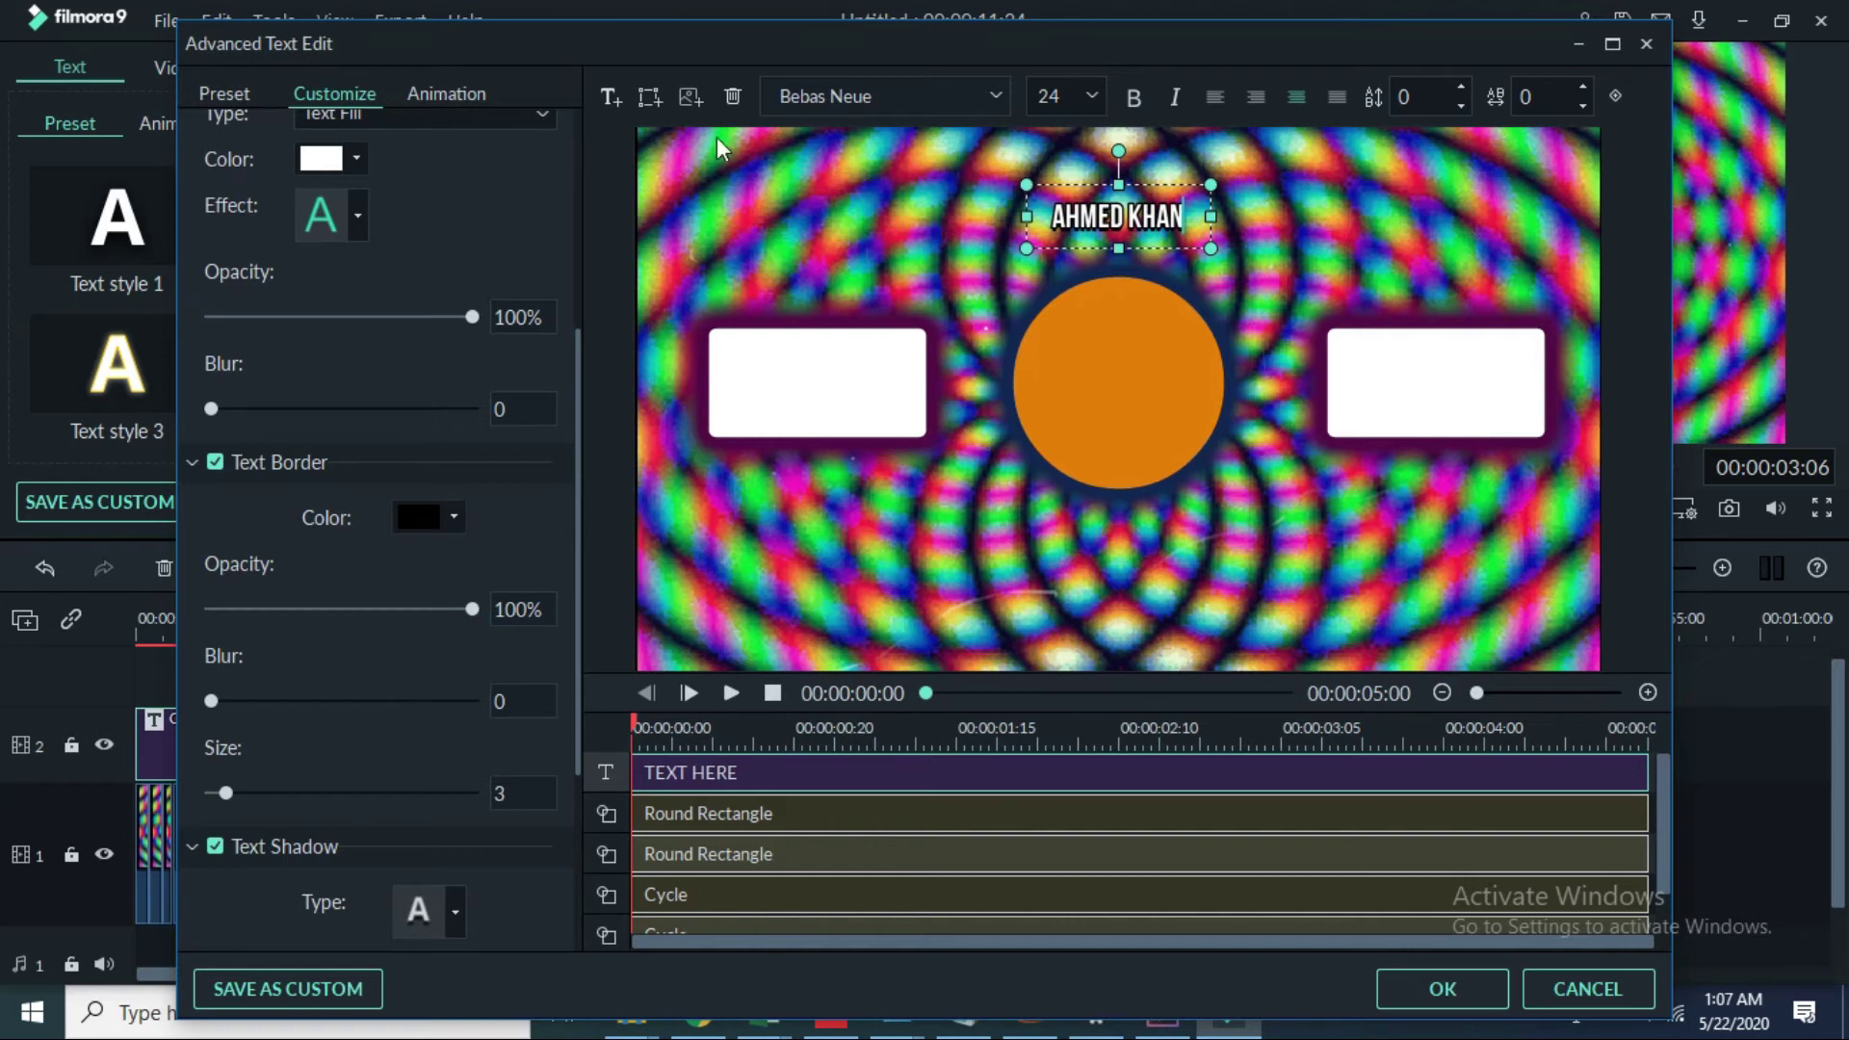
left_click(613, 98)
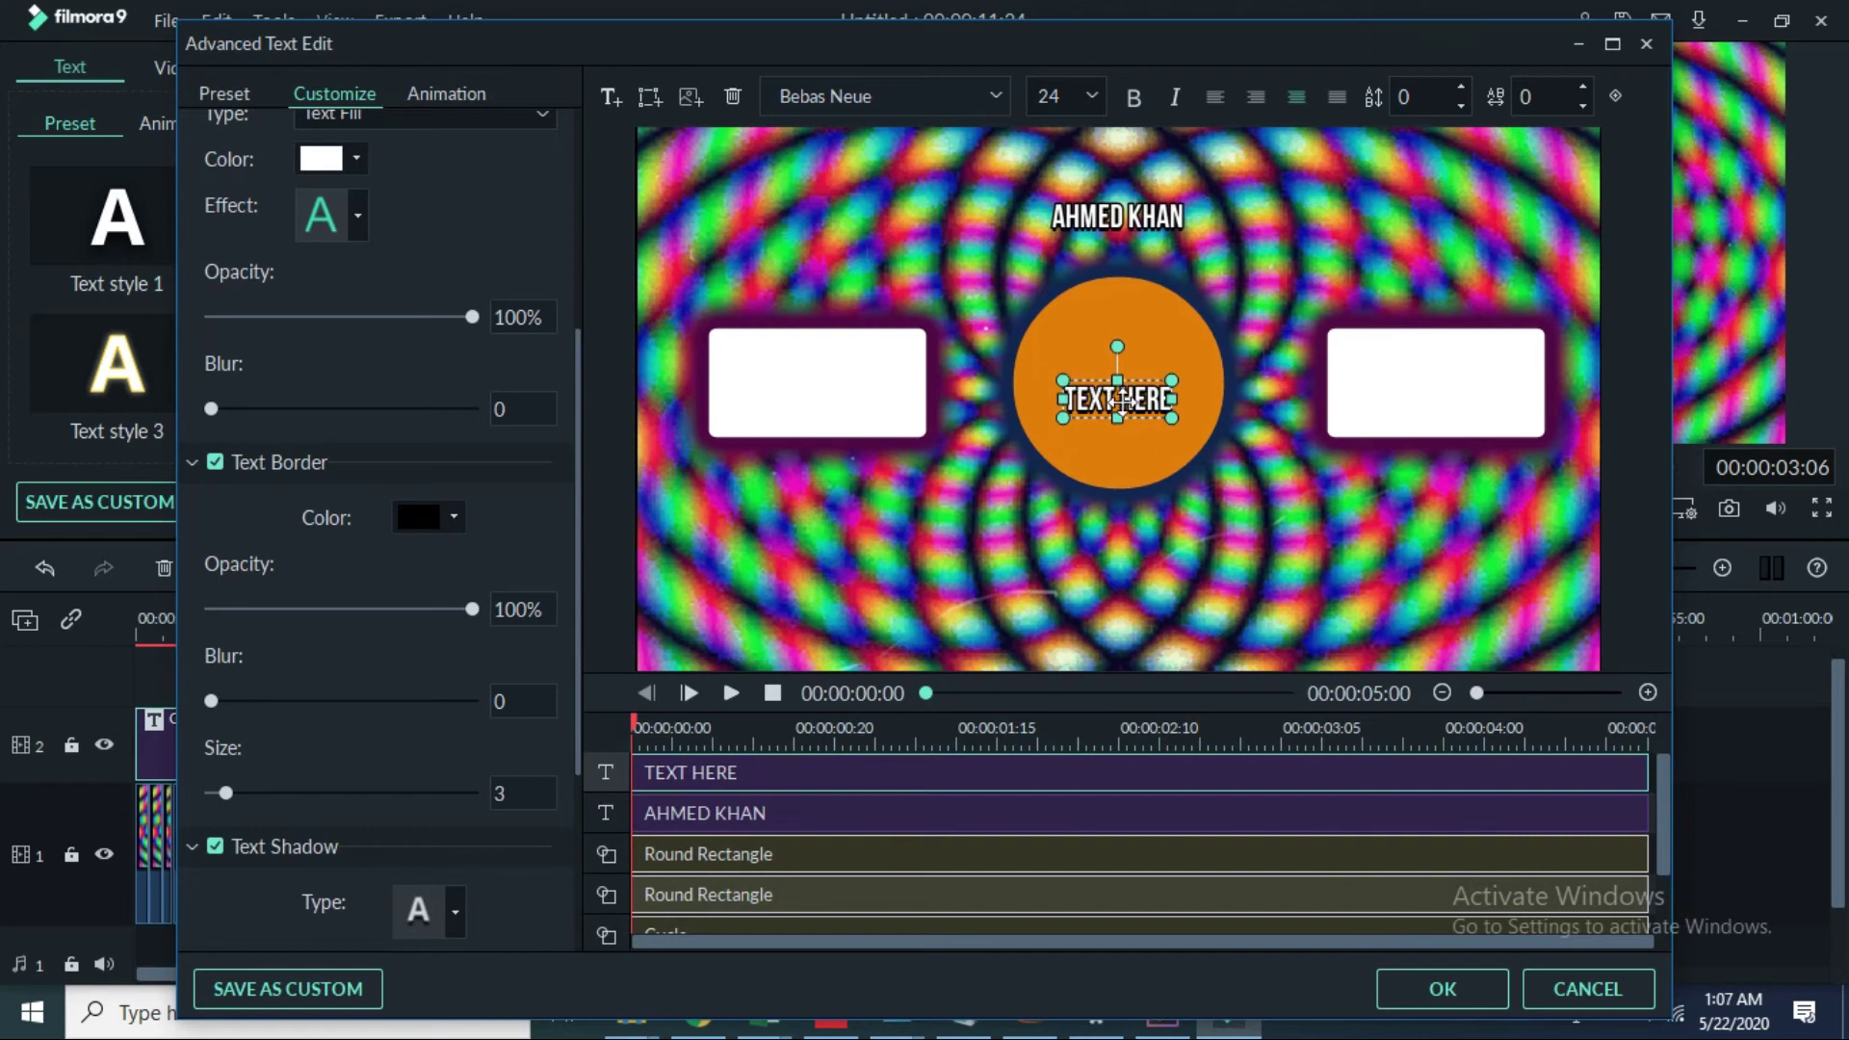
Step: Move the new caption below the circle, and nudge and enlarge both the name and new captions
left_click_drag(1116, 416, 1117, 578)
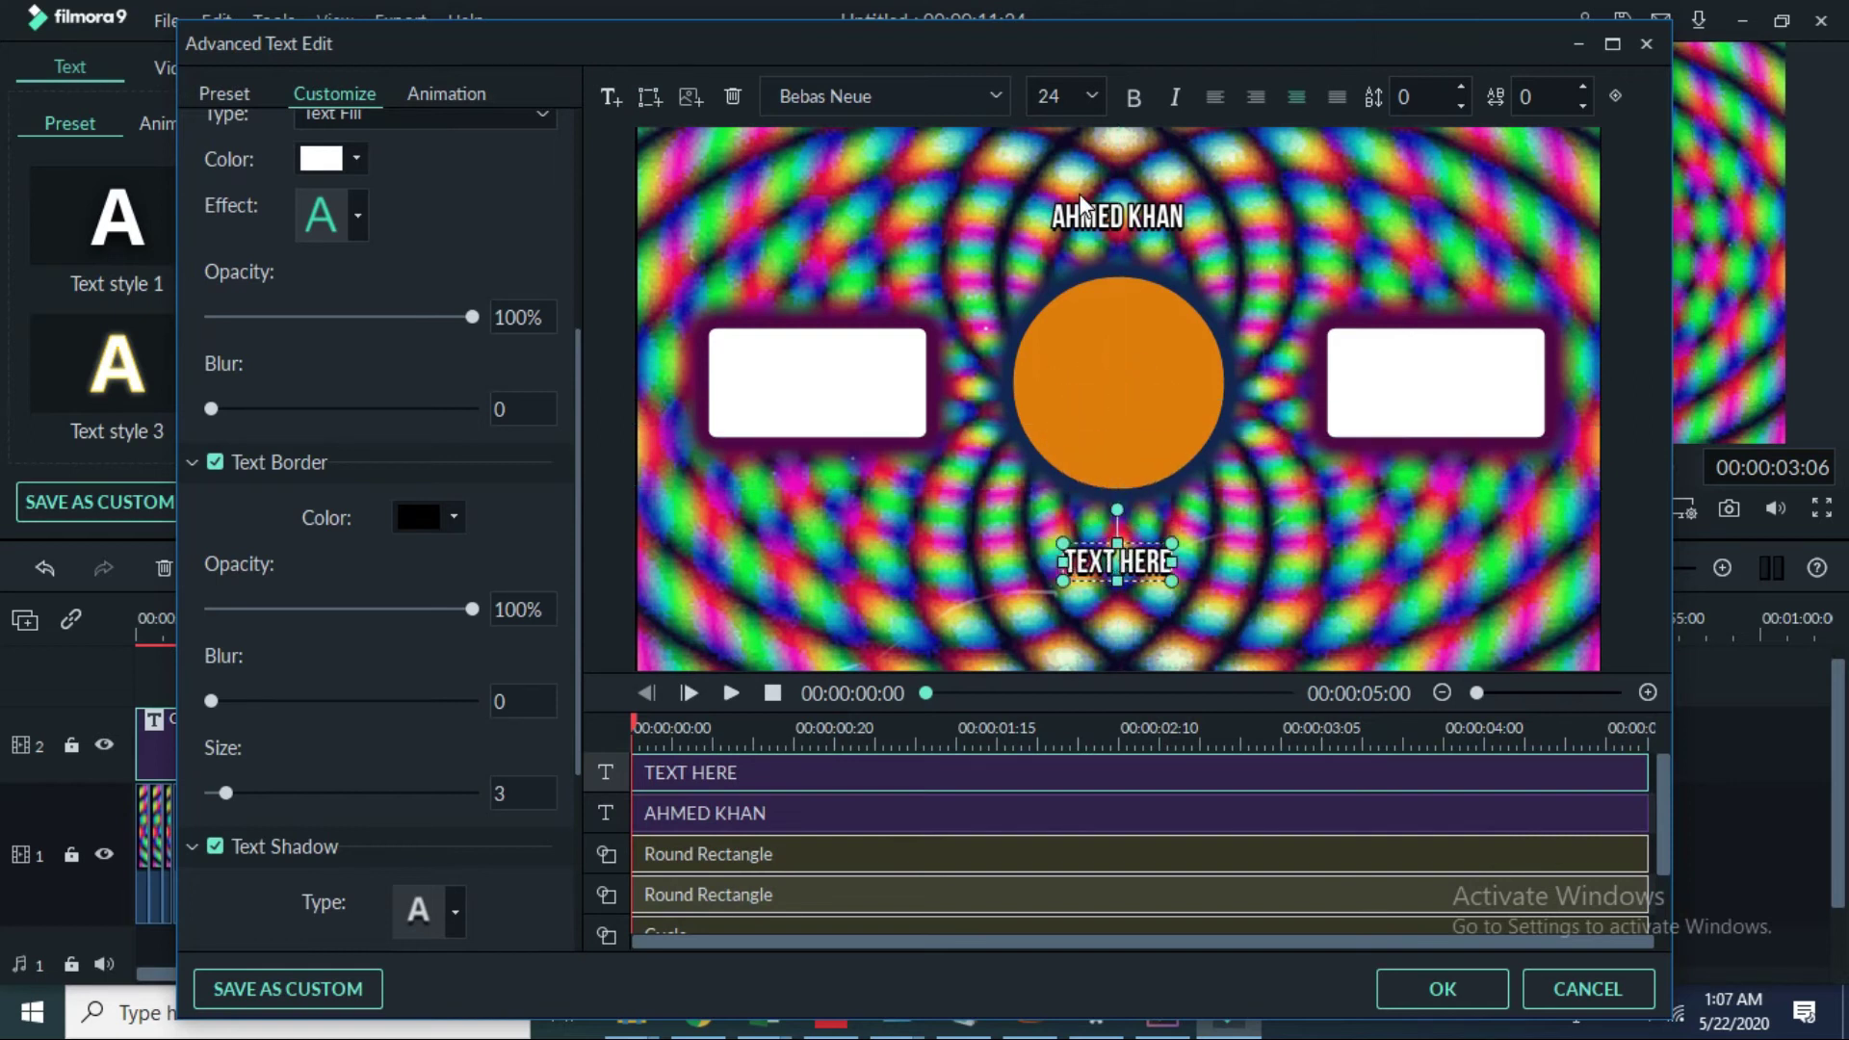
left_click_drag(1081, 204, 1059, 213)
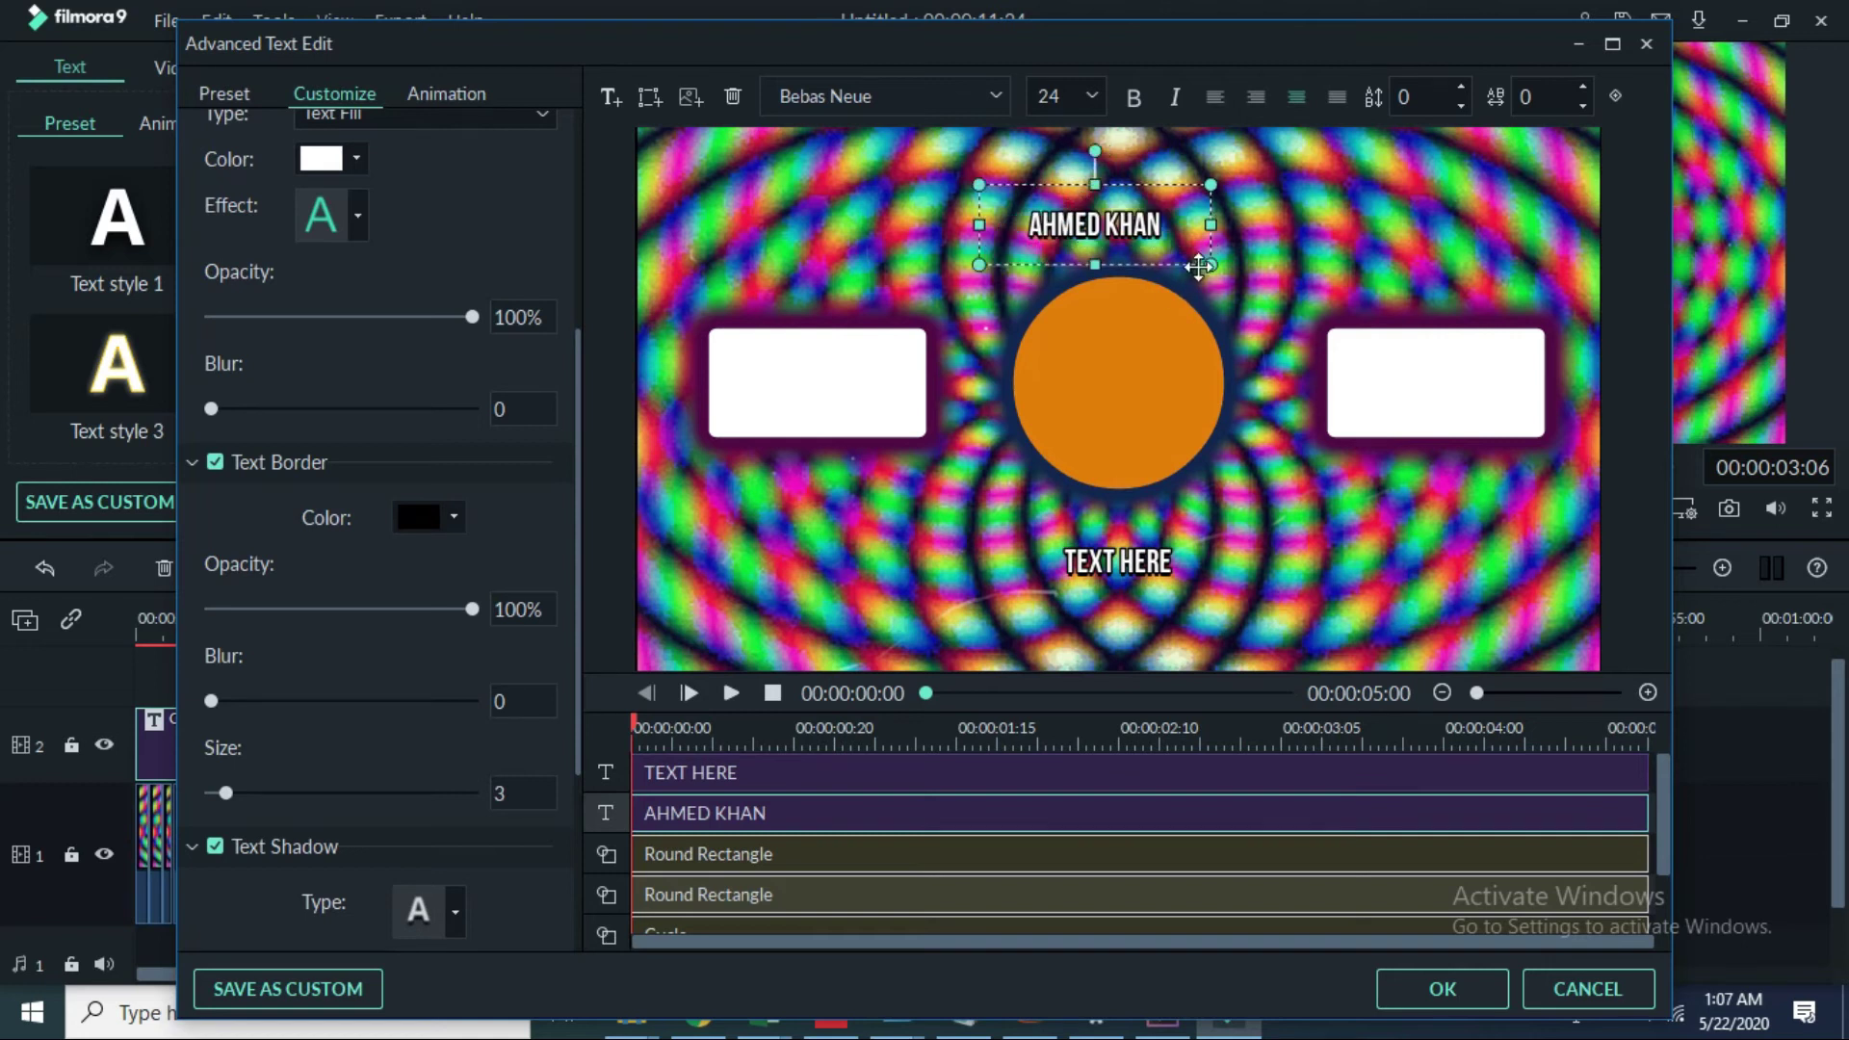
left_click_drag(1199, 267, 1232, 278)
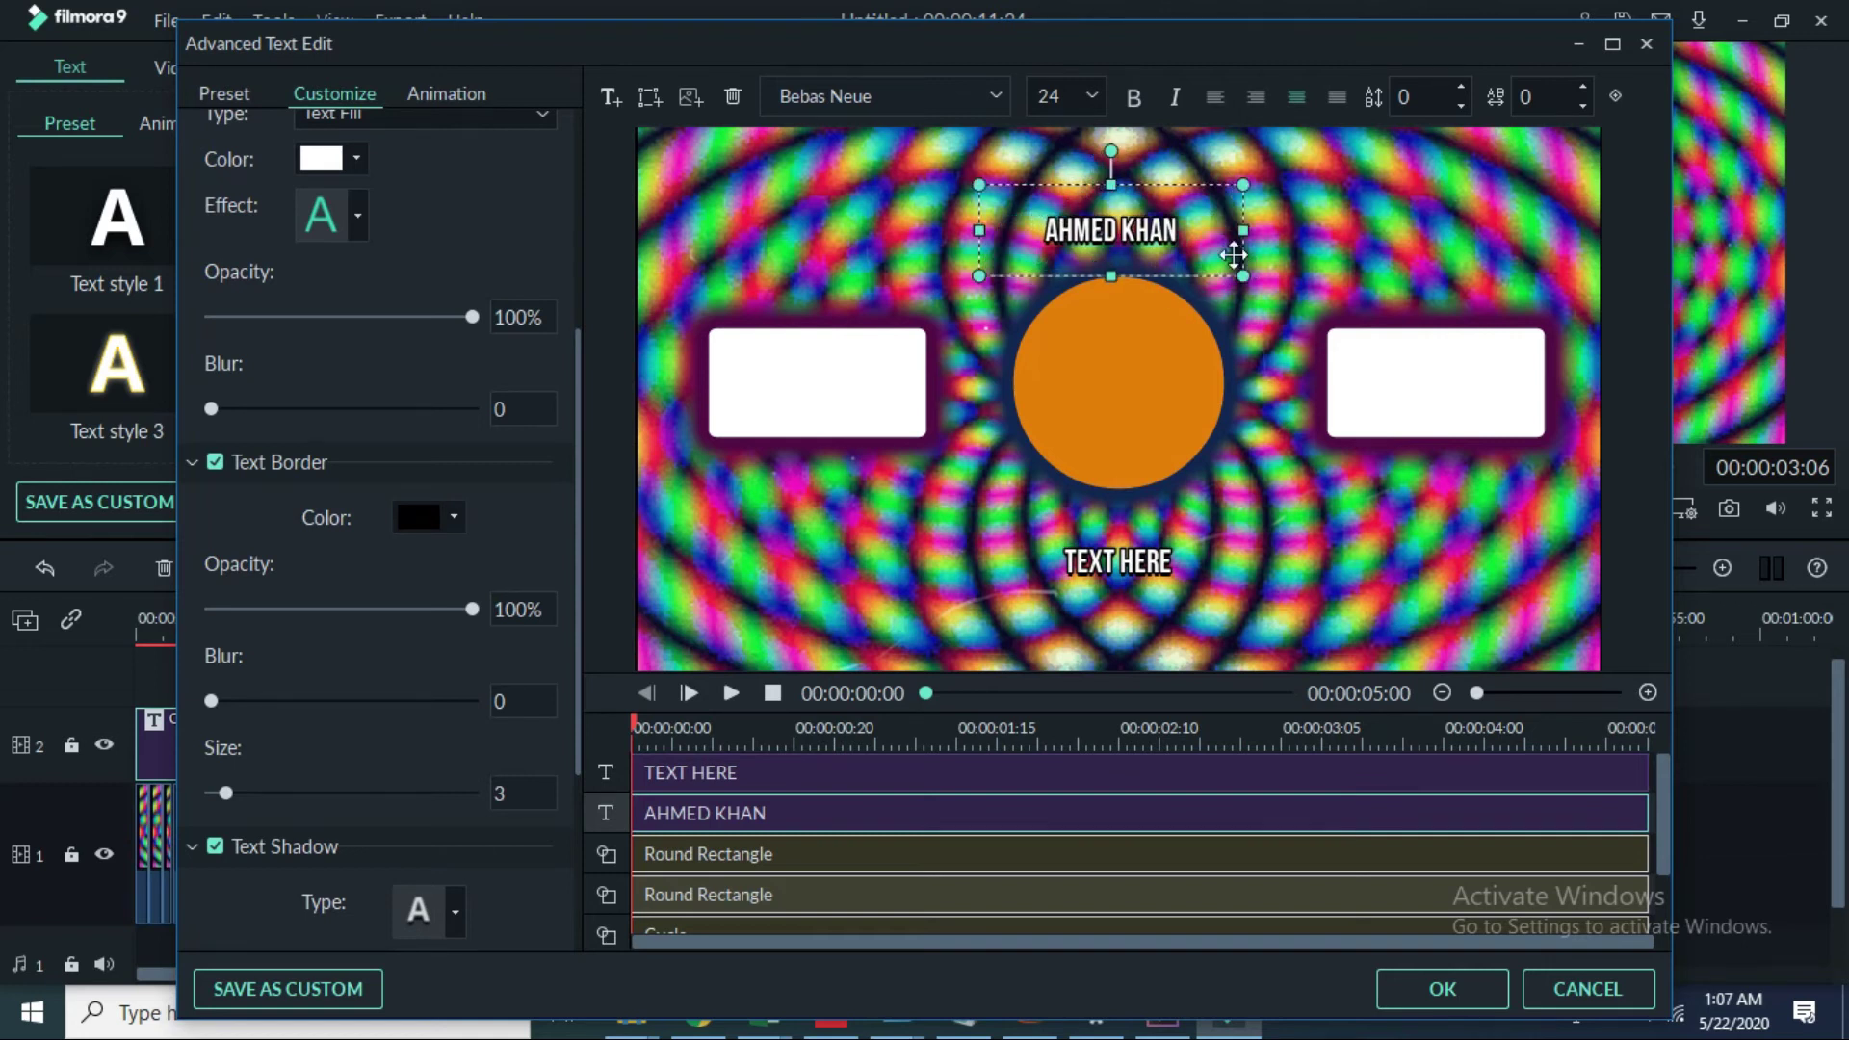
left_click(1098, 557)
left_click(1086, 547)
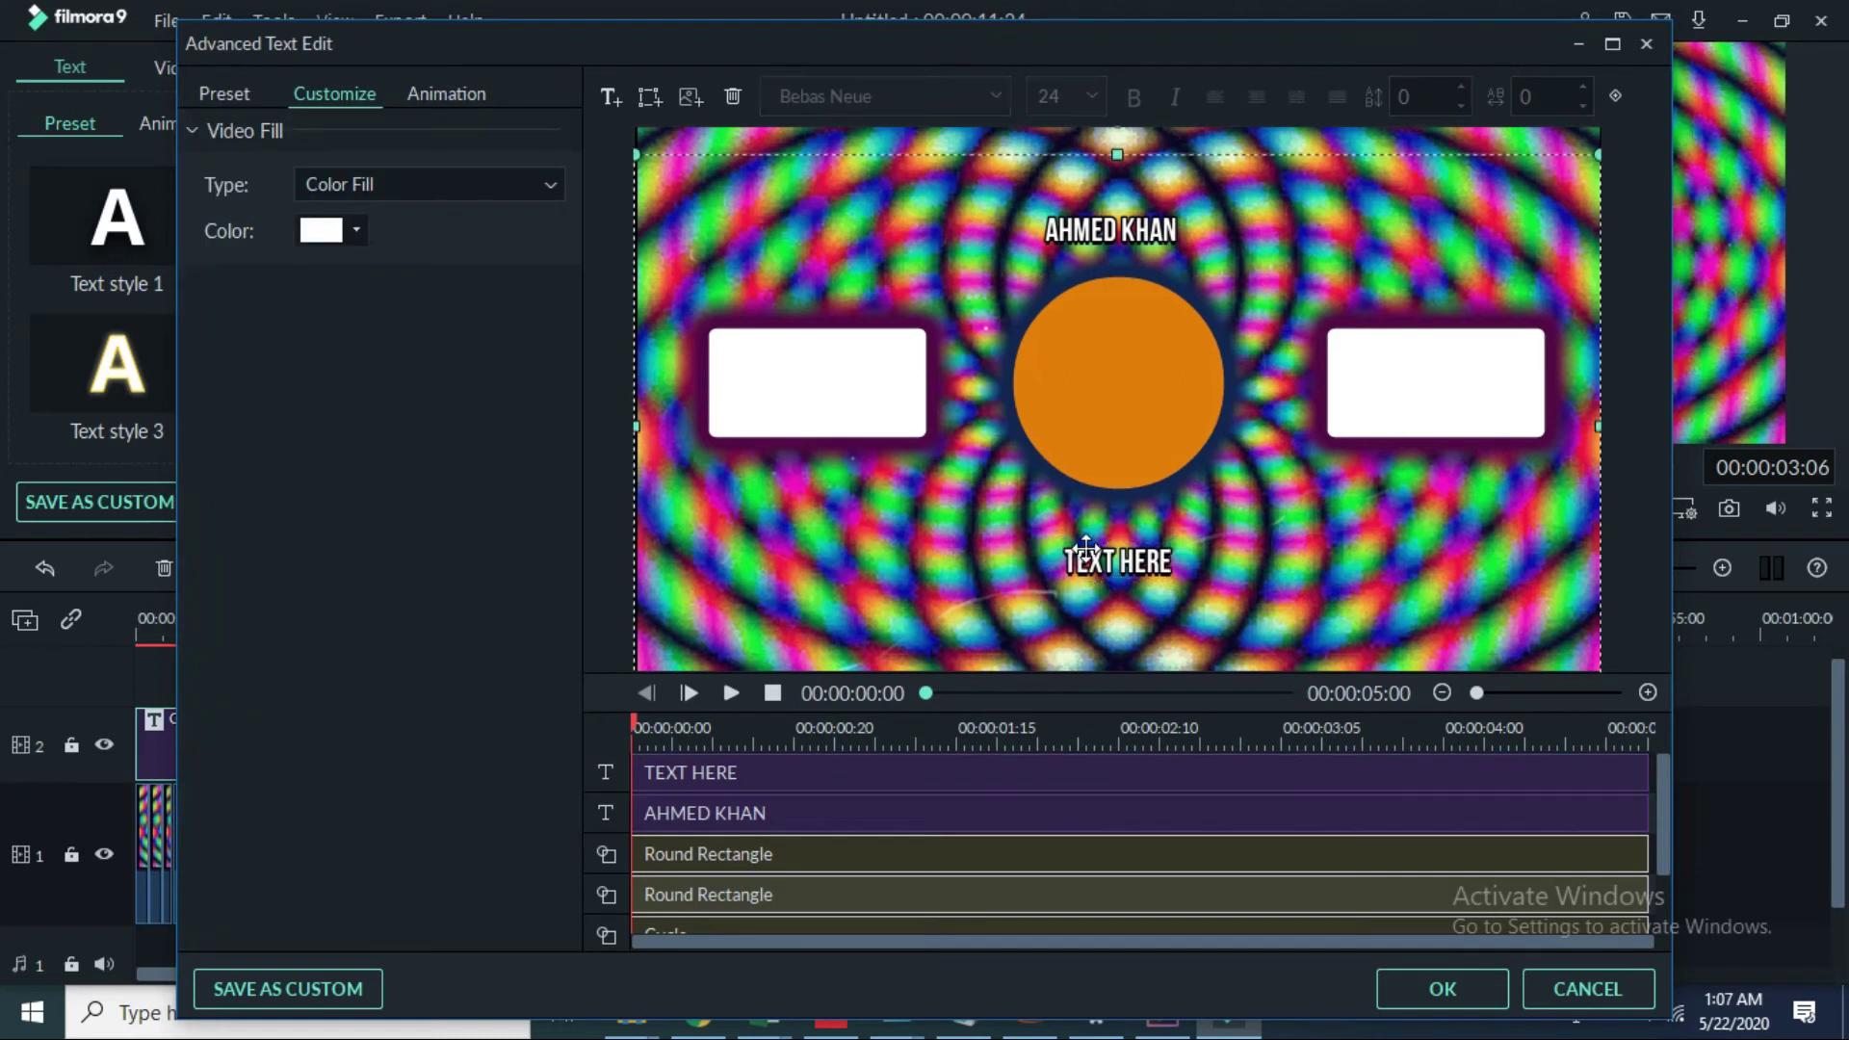
left_click(1086, 547)
left_click_drag(1069, 575, 1038, 587)
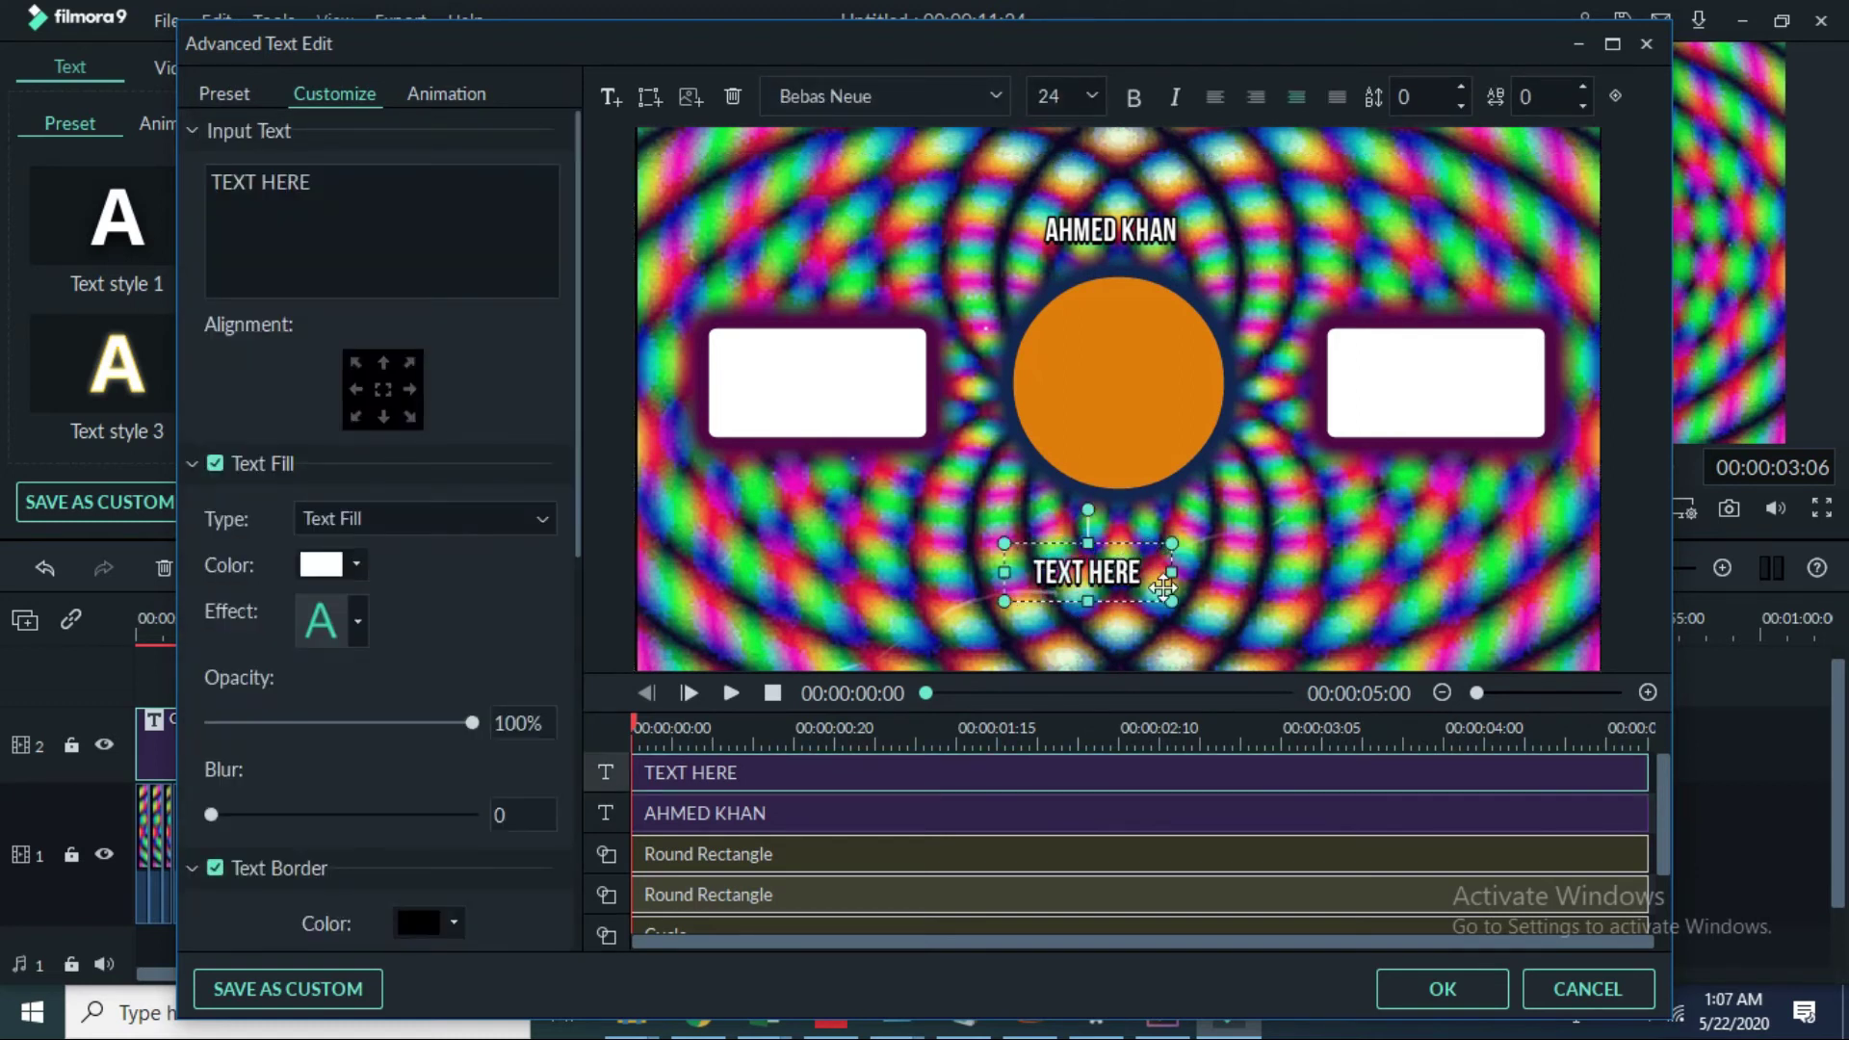
left_click_drag(1171, 574, 1254, 584)
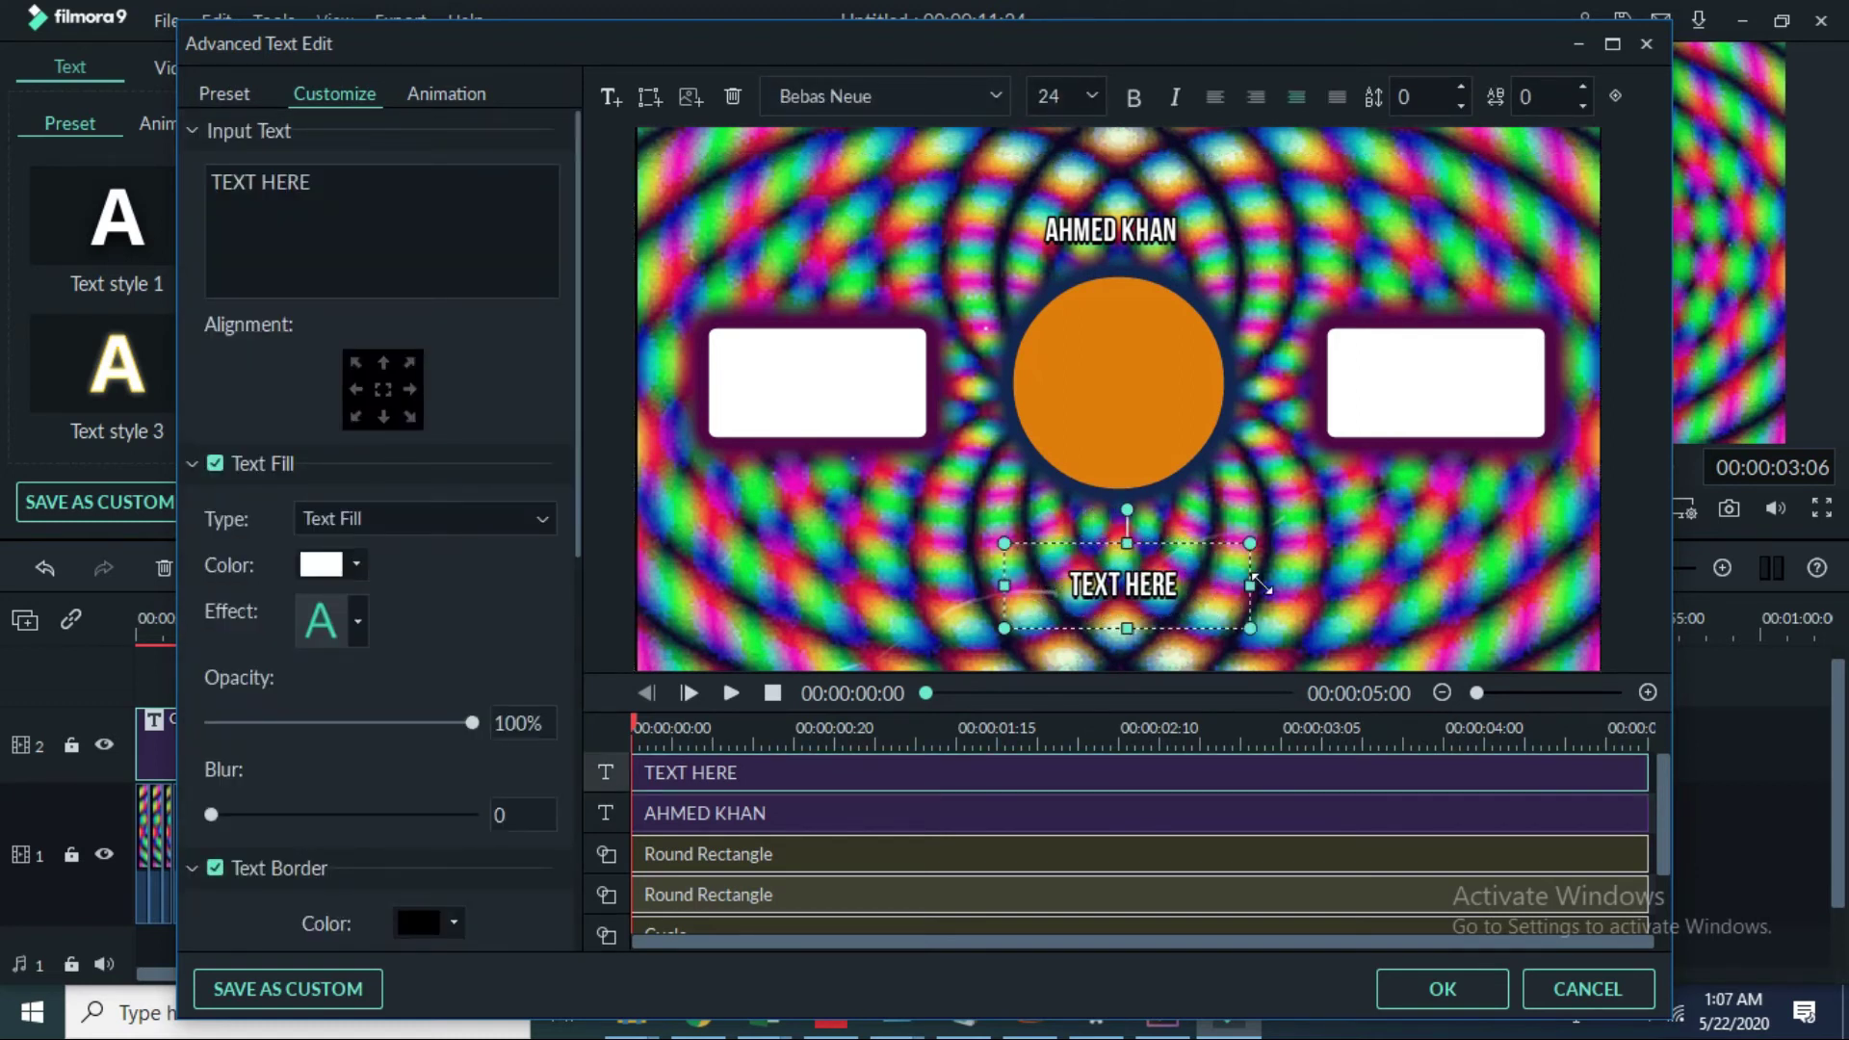
Step: Replace the new caption's TEXT HERE placeholder with SUBCRIBE
left_click(354, 196)
key("BackSpace")
key("BackSpace")
key("BackSpace")
key("BackSpace")
key("BackSpace")
key("BackSpace")
key("BackSpace")
key("BackSpace")
key("BackSpace")
type("SU")
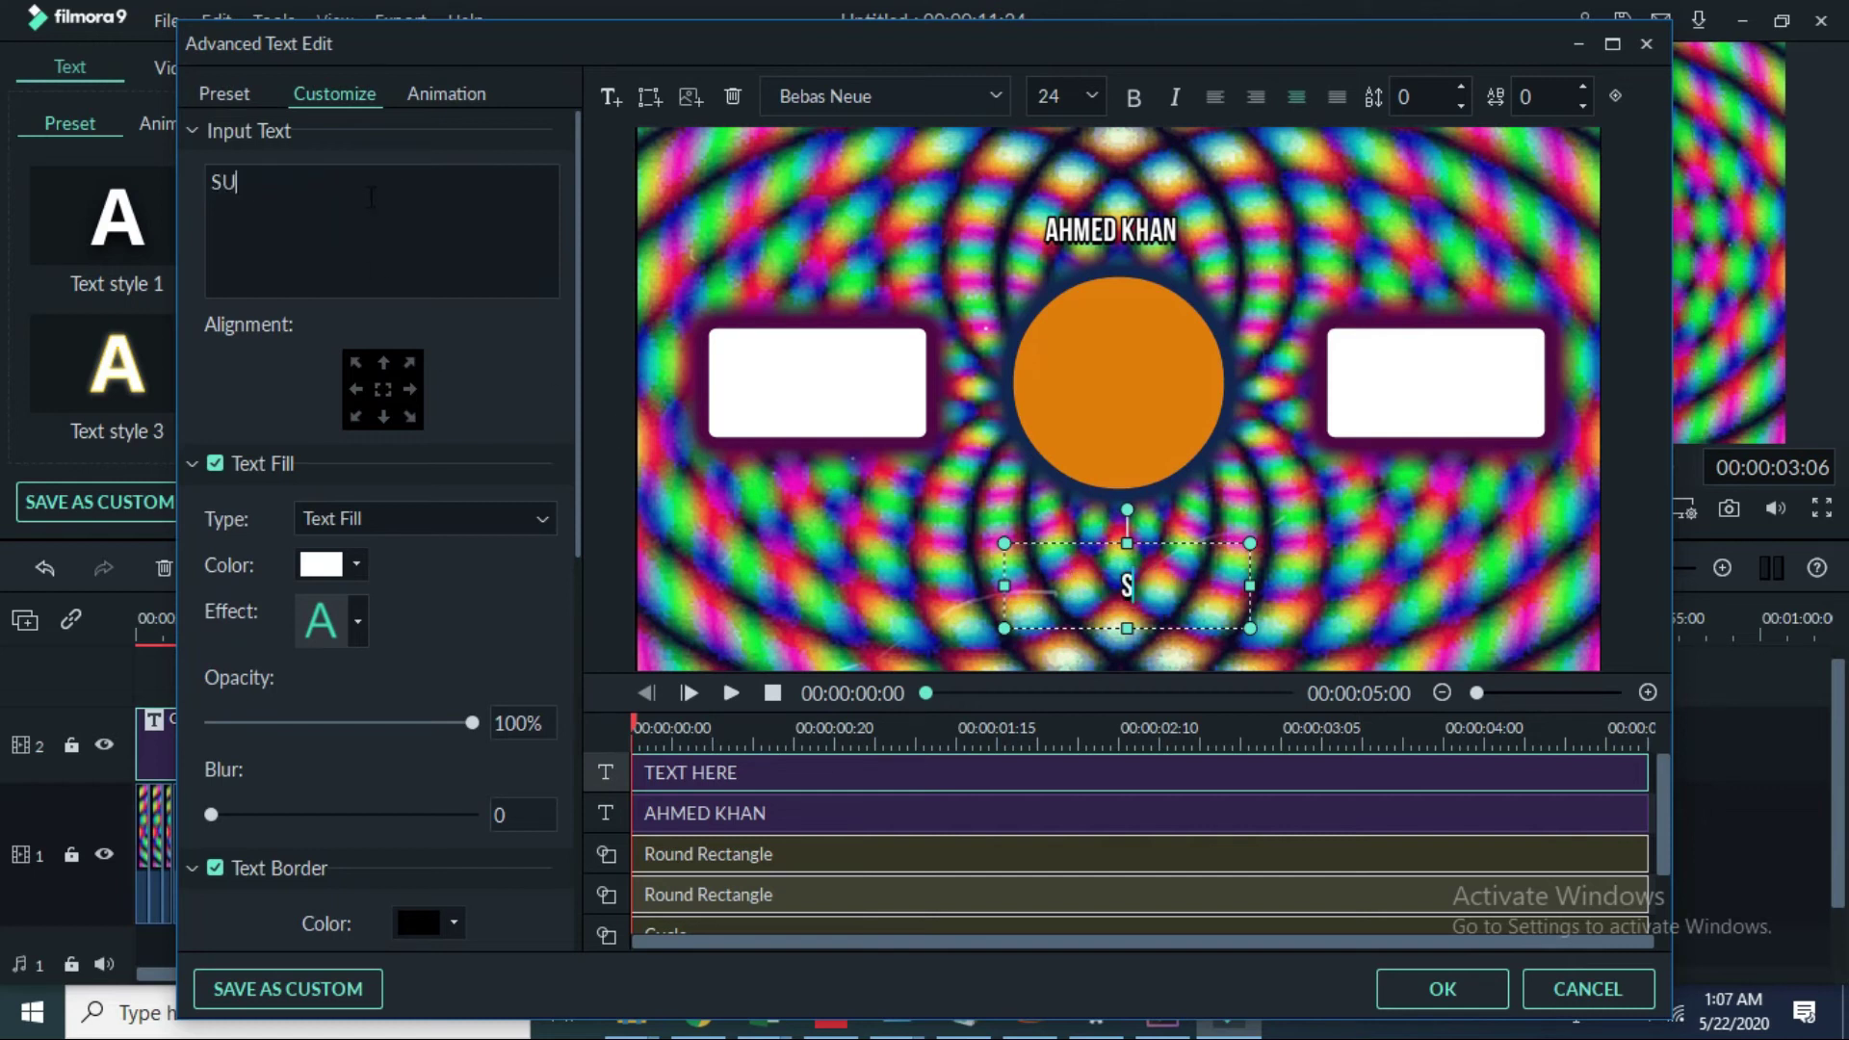
type("BCRIBE")
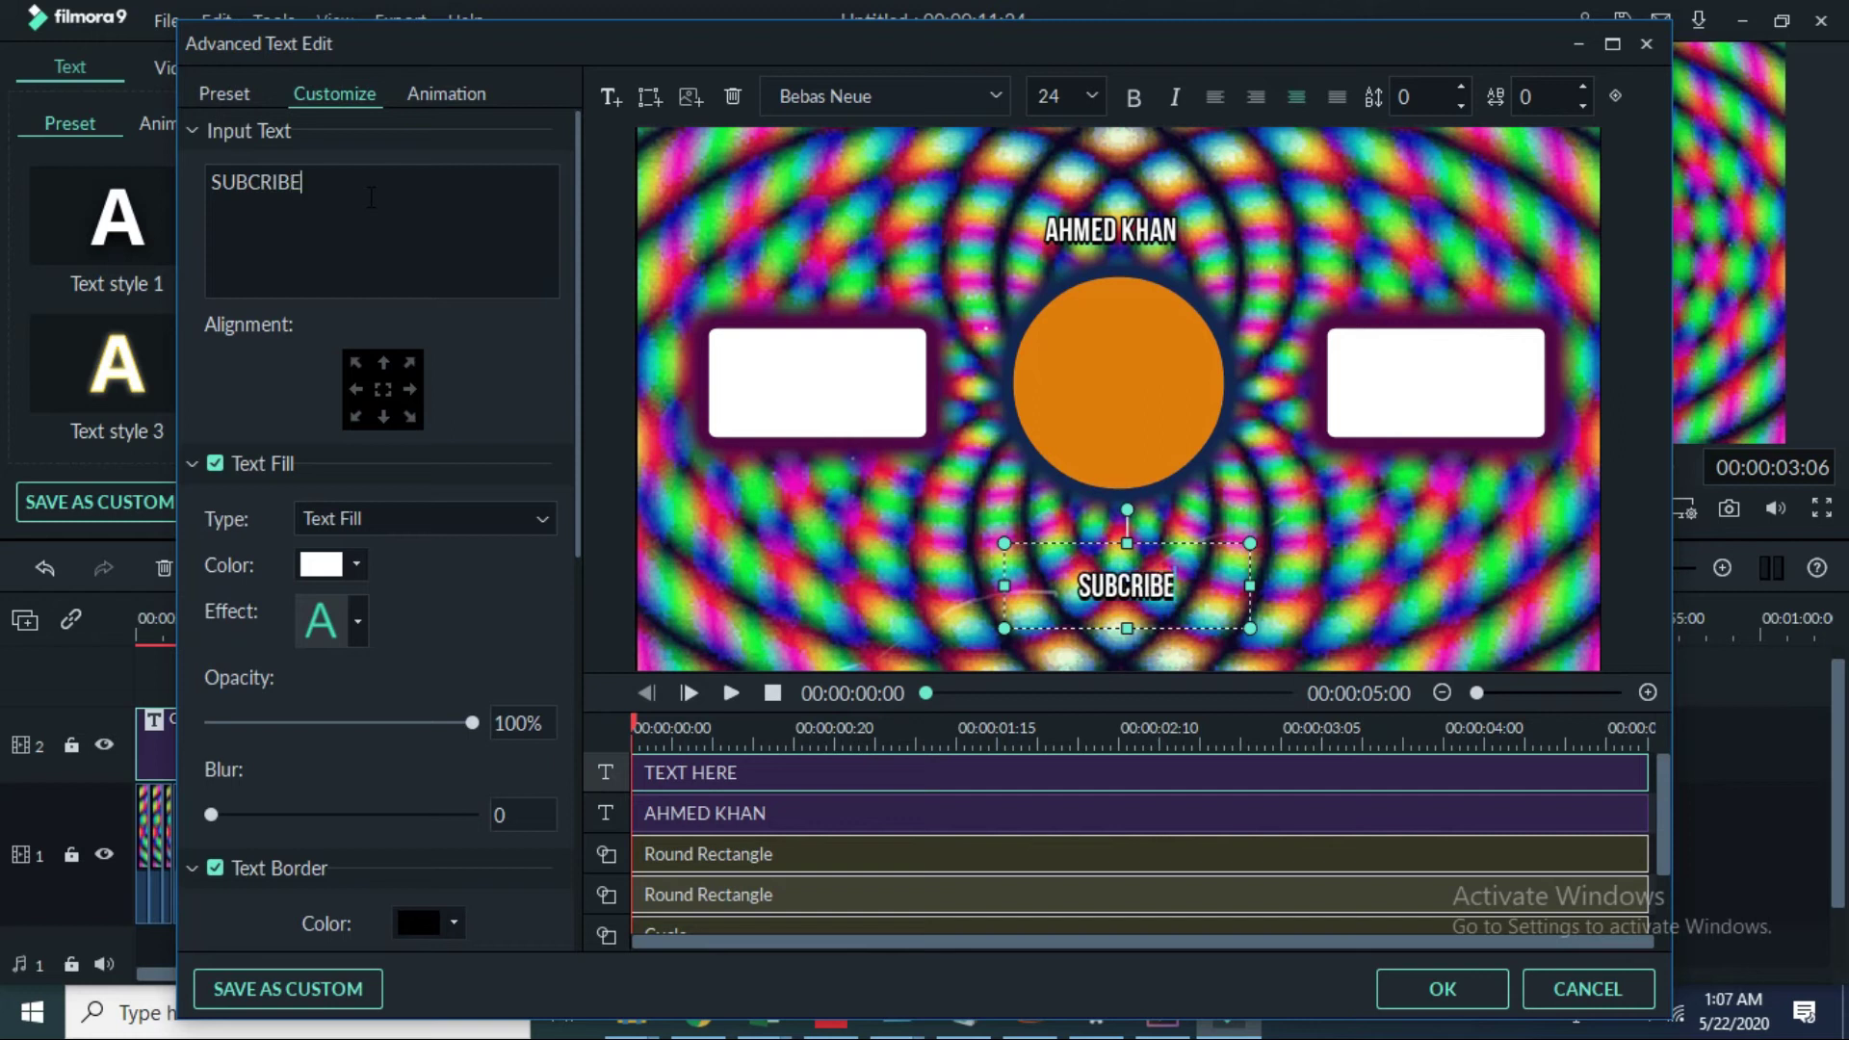
Step: Apply the Drop animation preset to the SUBCRIBE caption
left_click(441, 94)
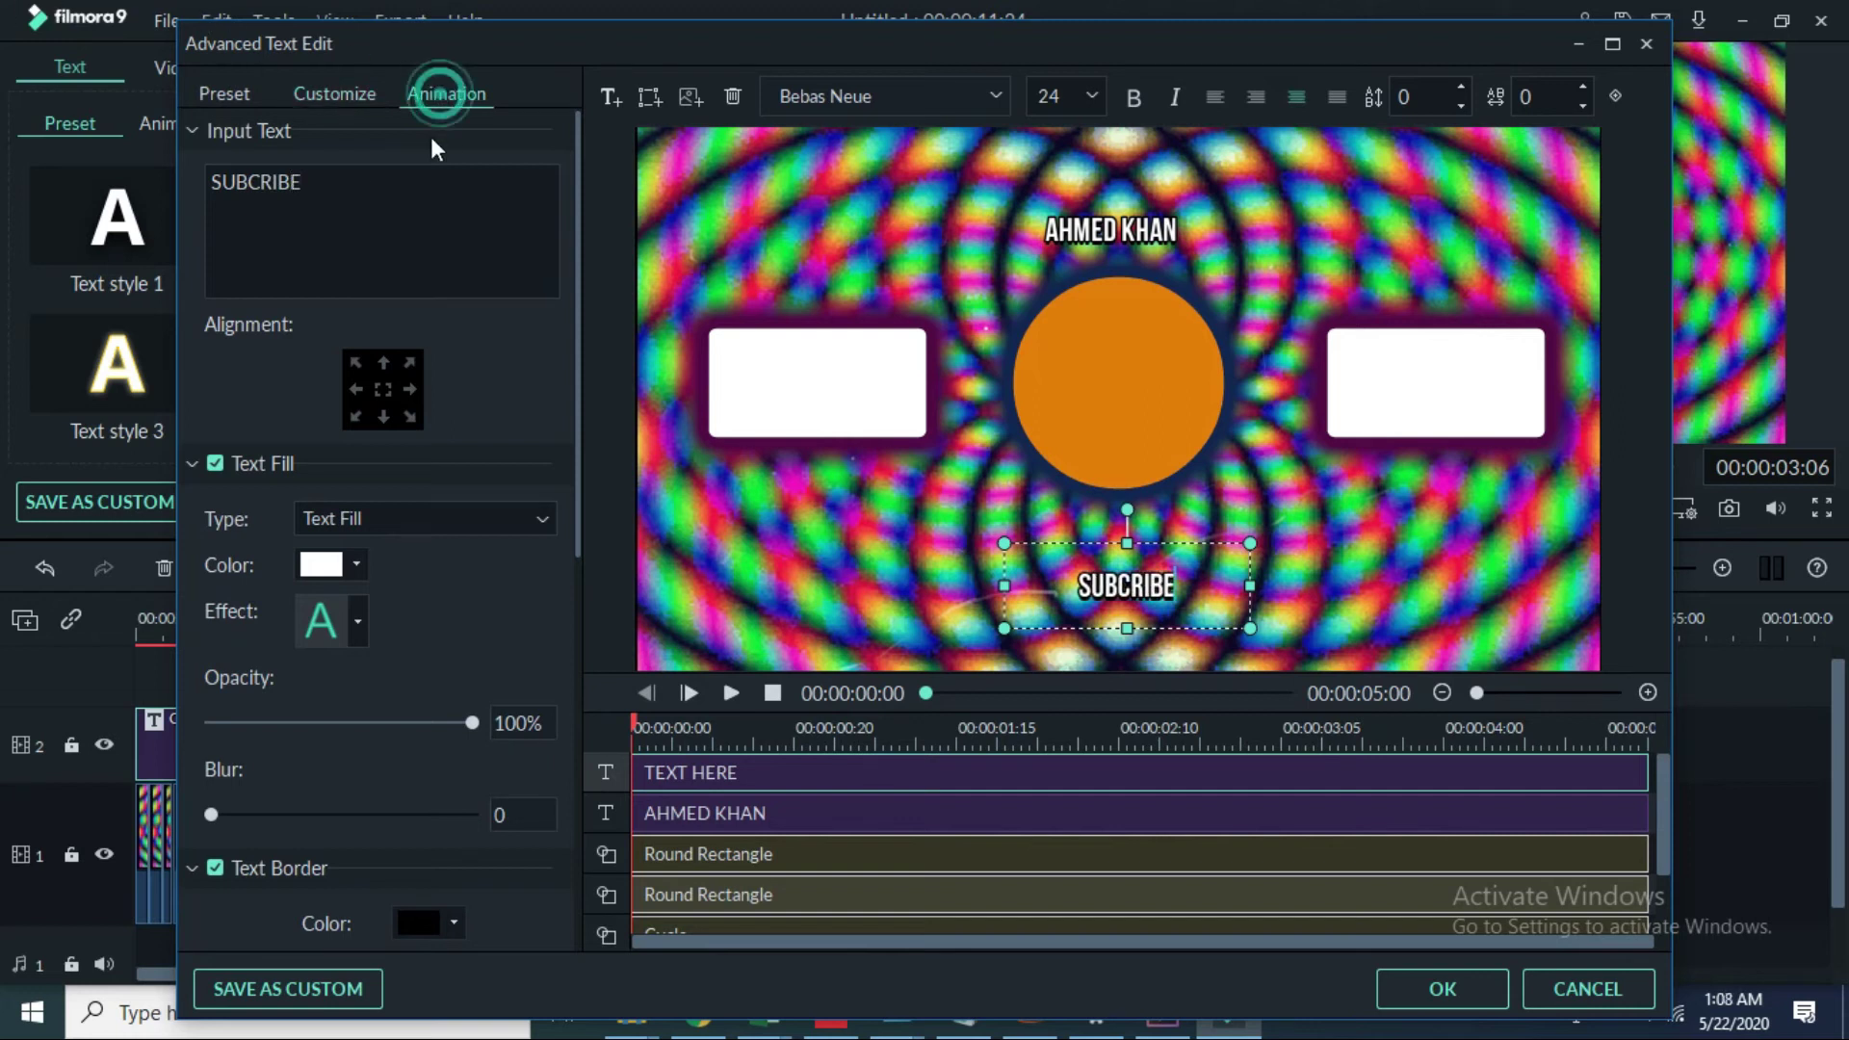
scroll(506, 574, "down", 10)
scroll(507, 574, "down", 3)
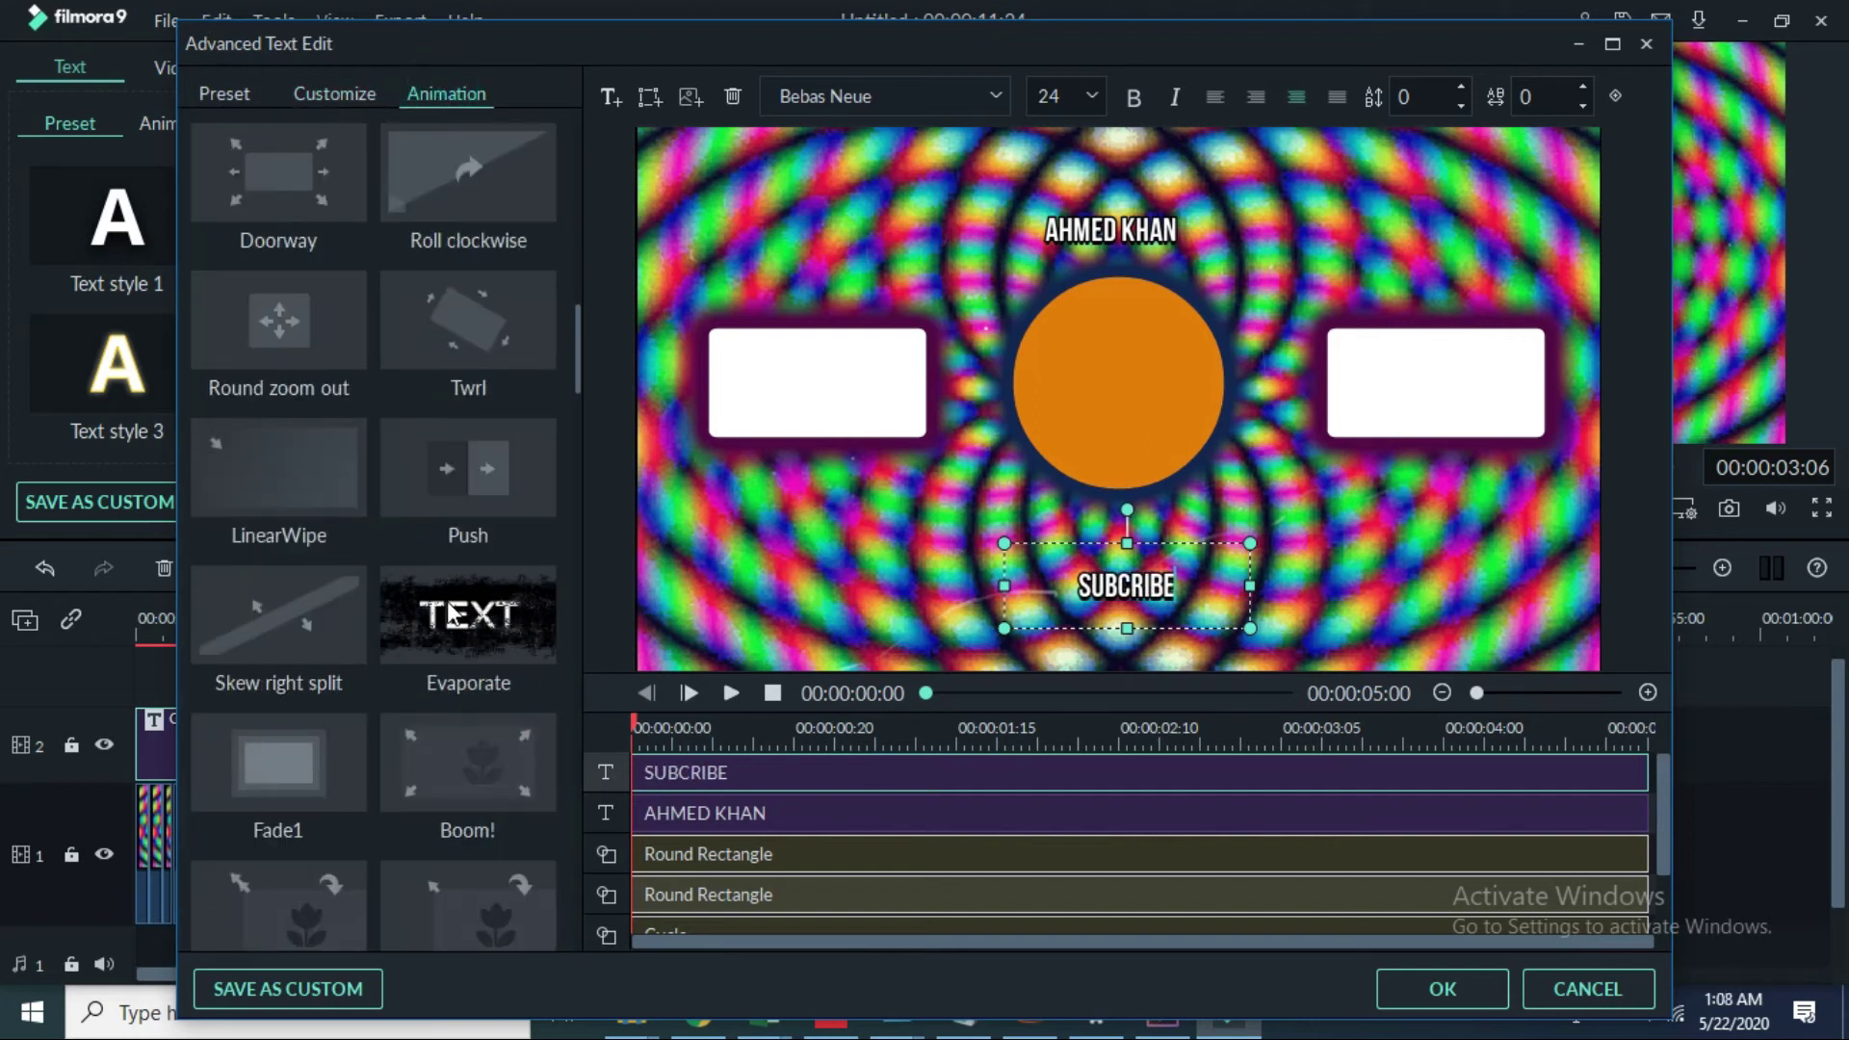
mouse_move(447, 470)
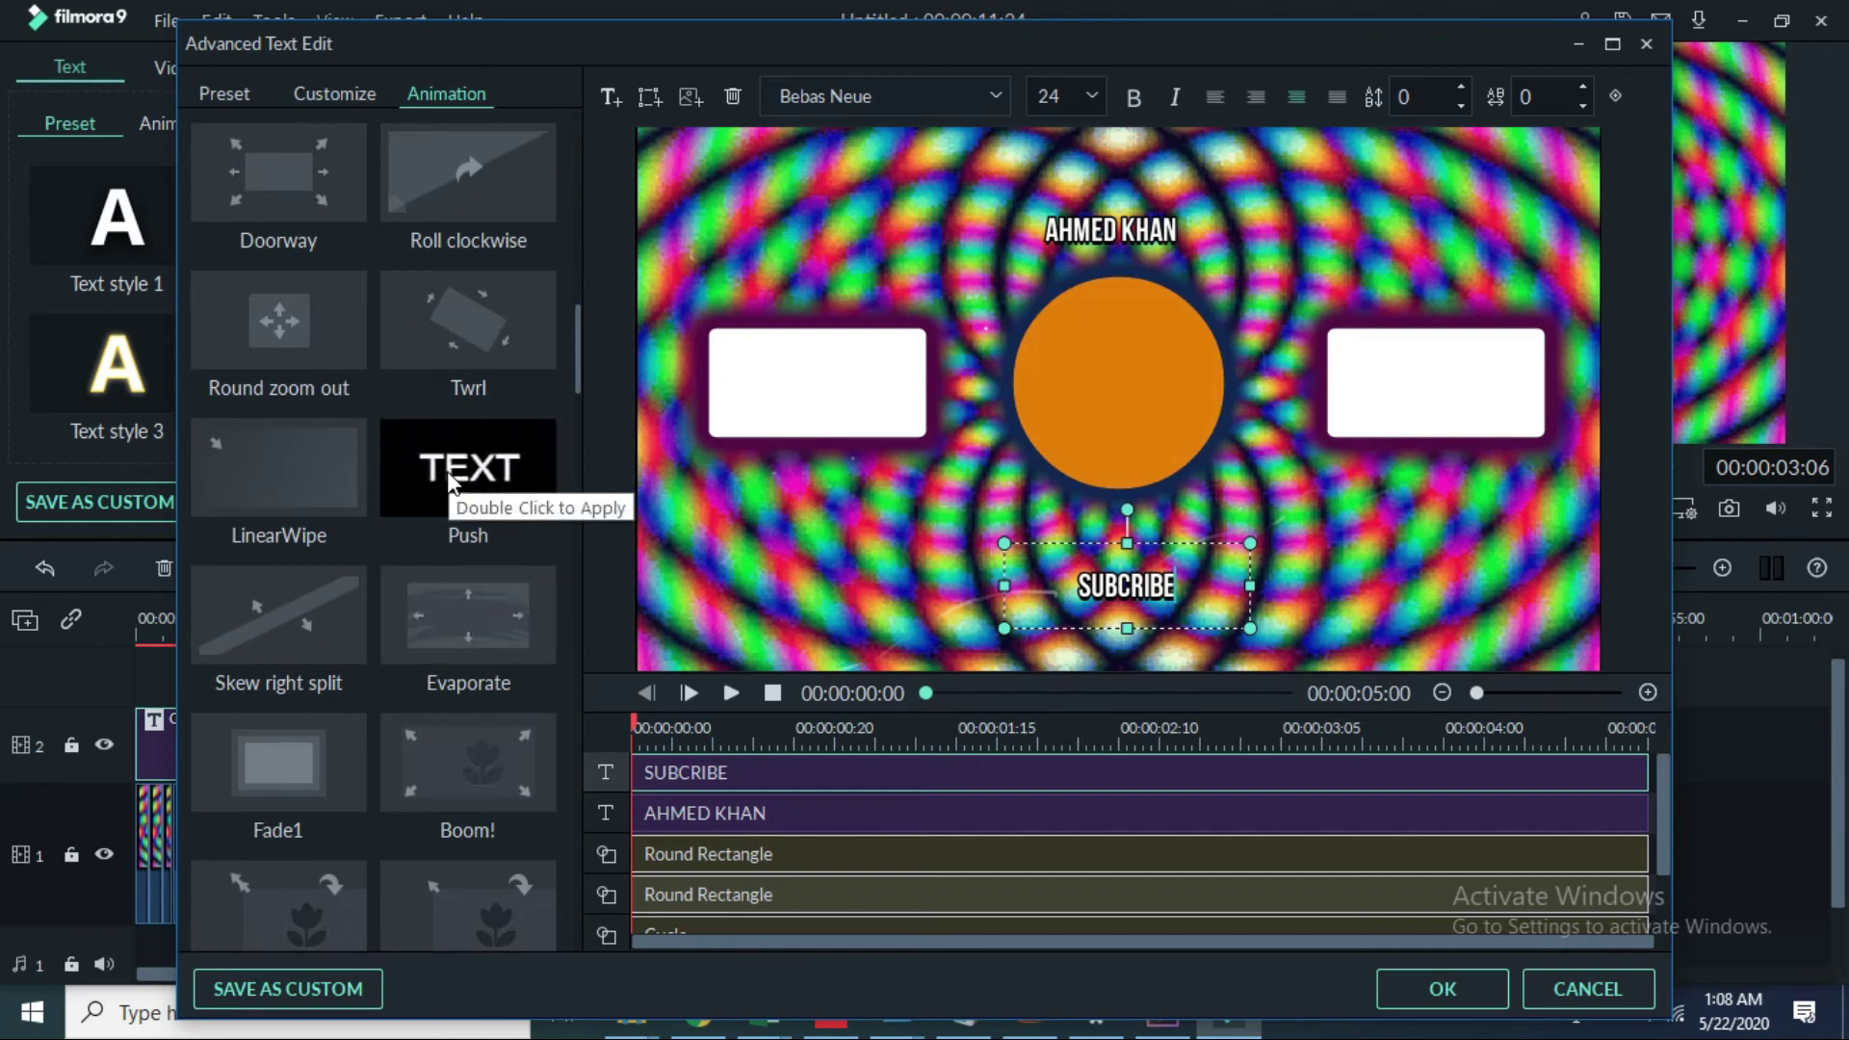
scroll(389, 707, "down", 20)
scroll(390, 626, "down", 5)
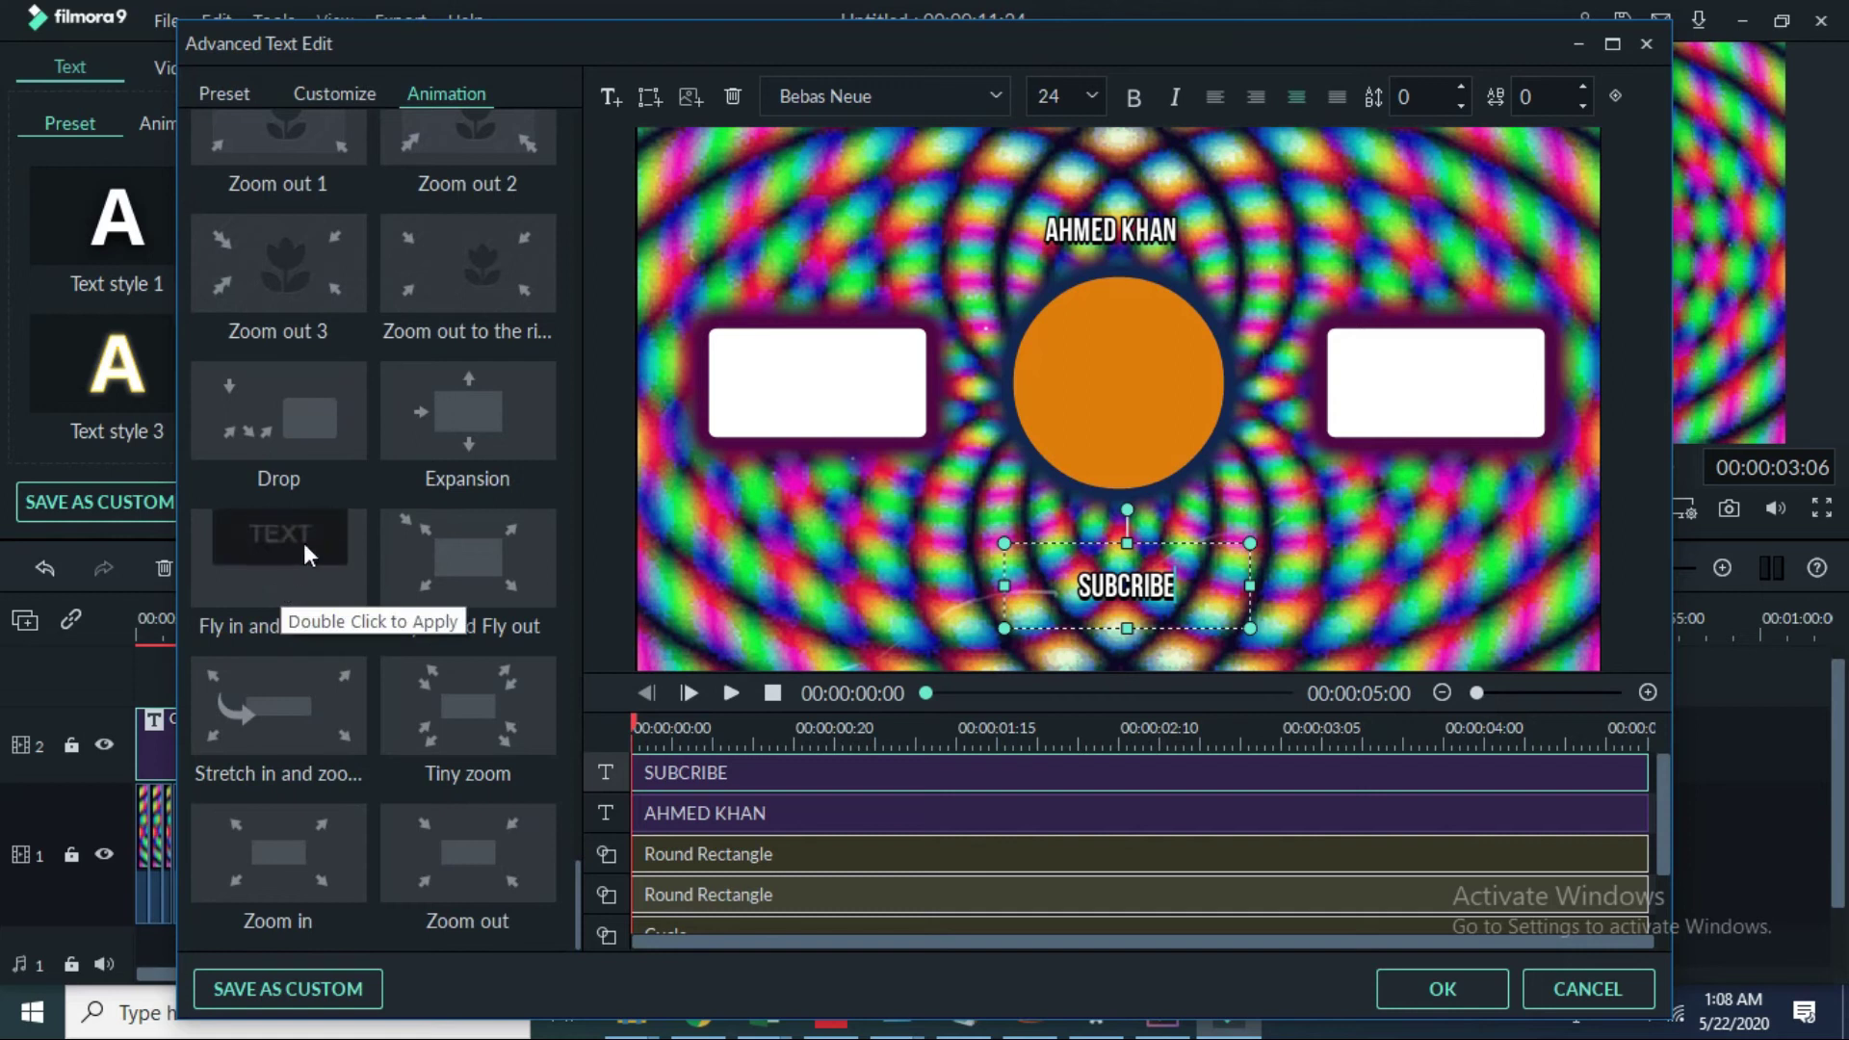
mouse_move(306, 316)
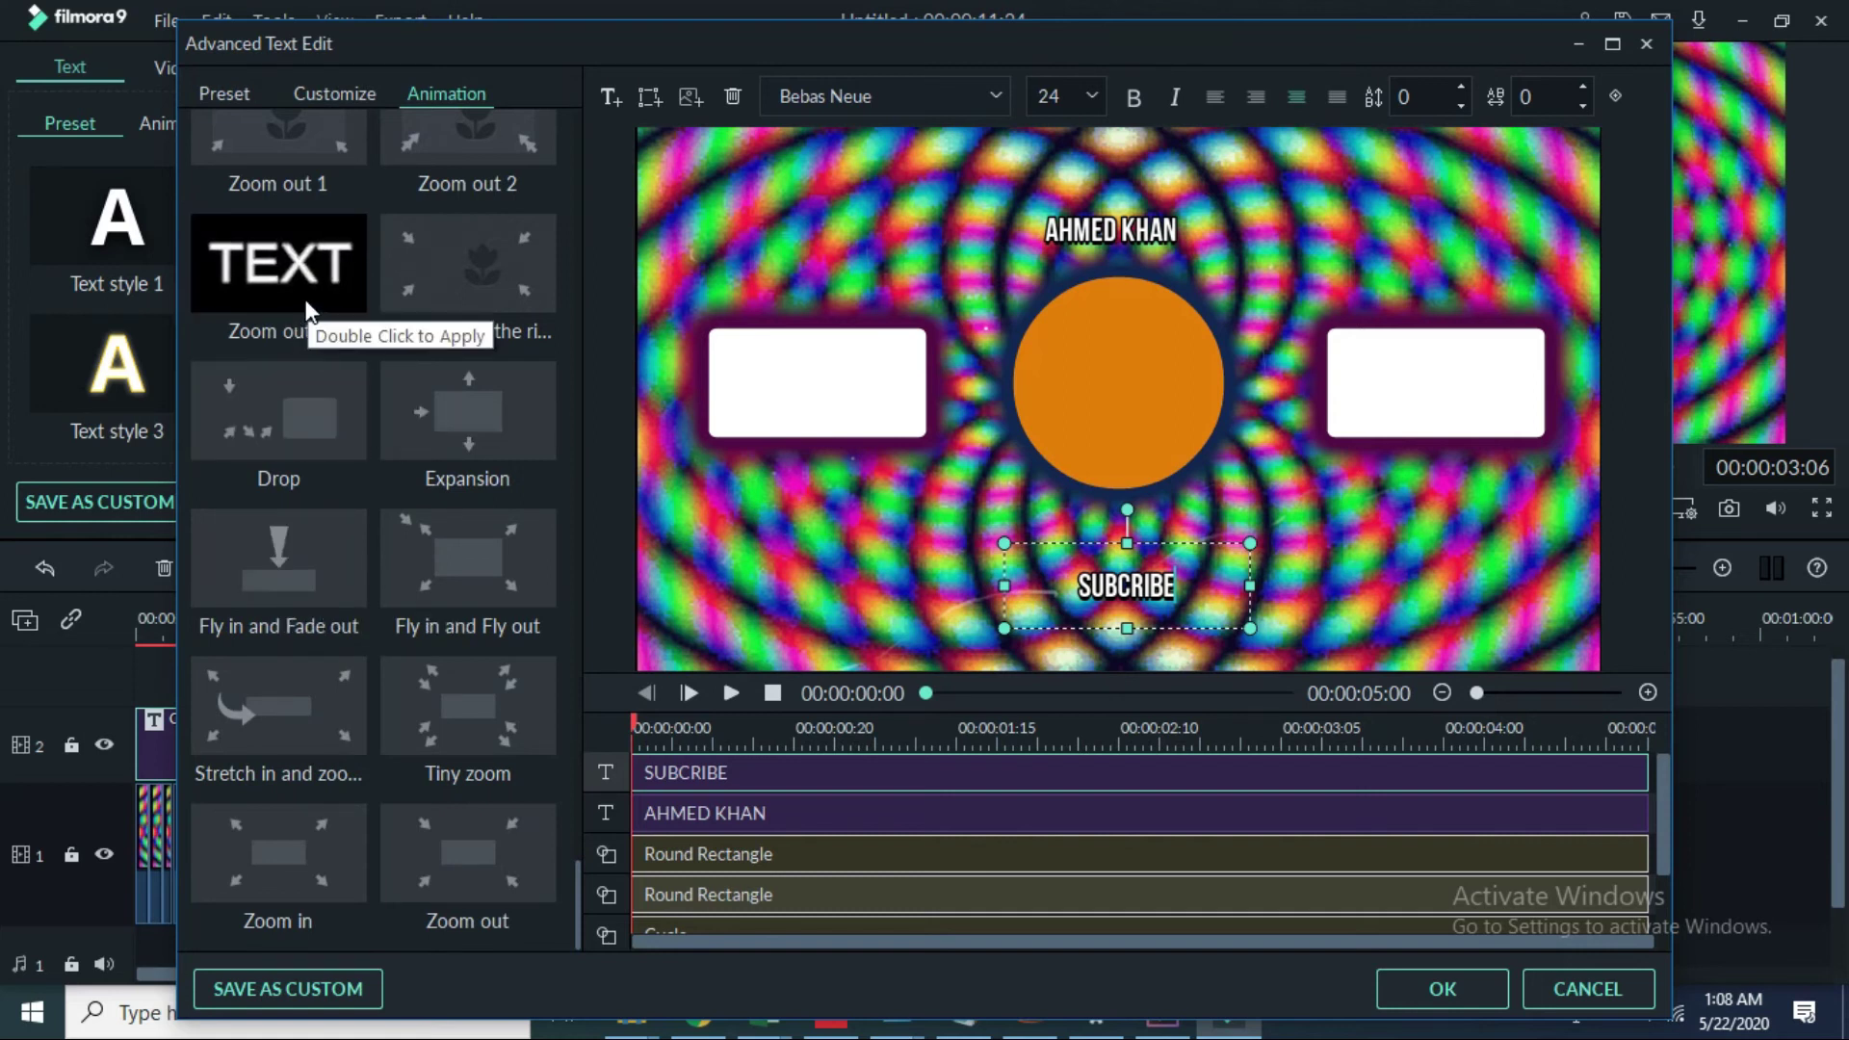
double_click(322, 395)
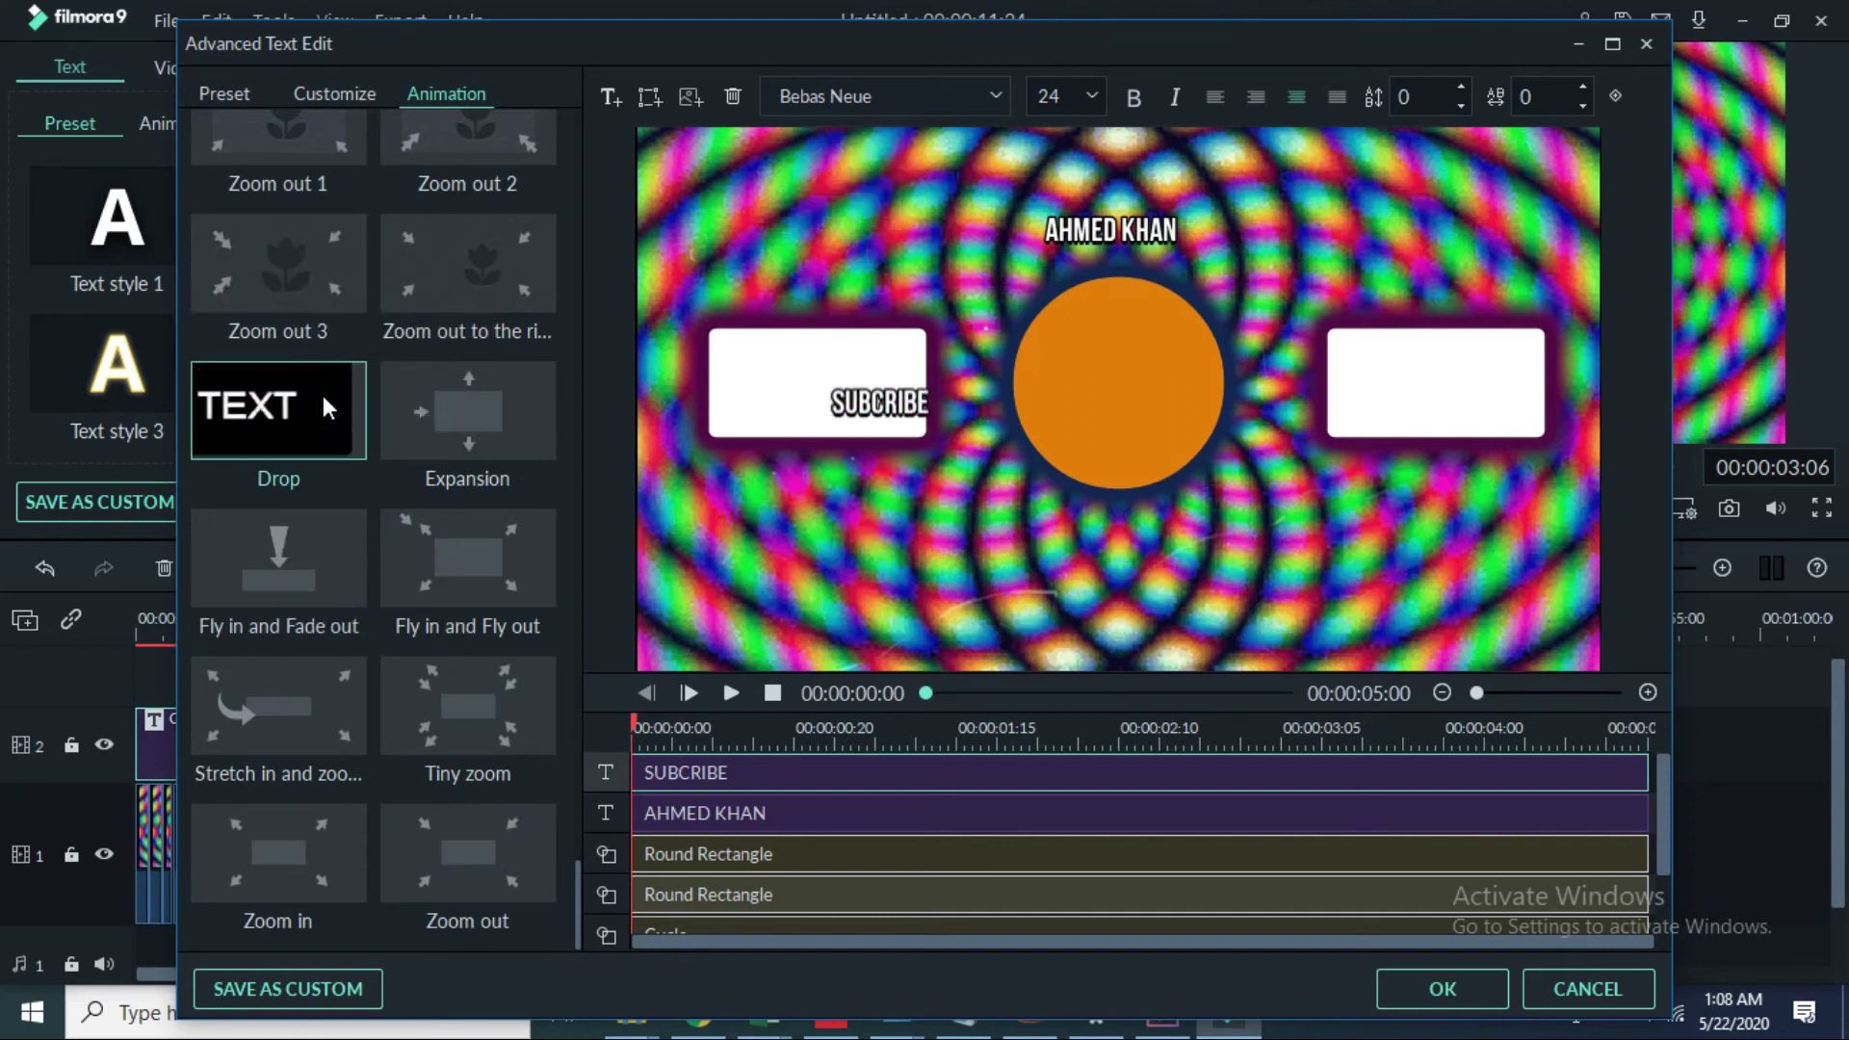
Step: Give the name caption the Fly in and Fade out animation, then nudge and slightly enlarge SUBCRIBE
left_click(1105, 242)
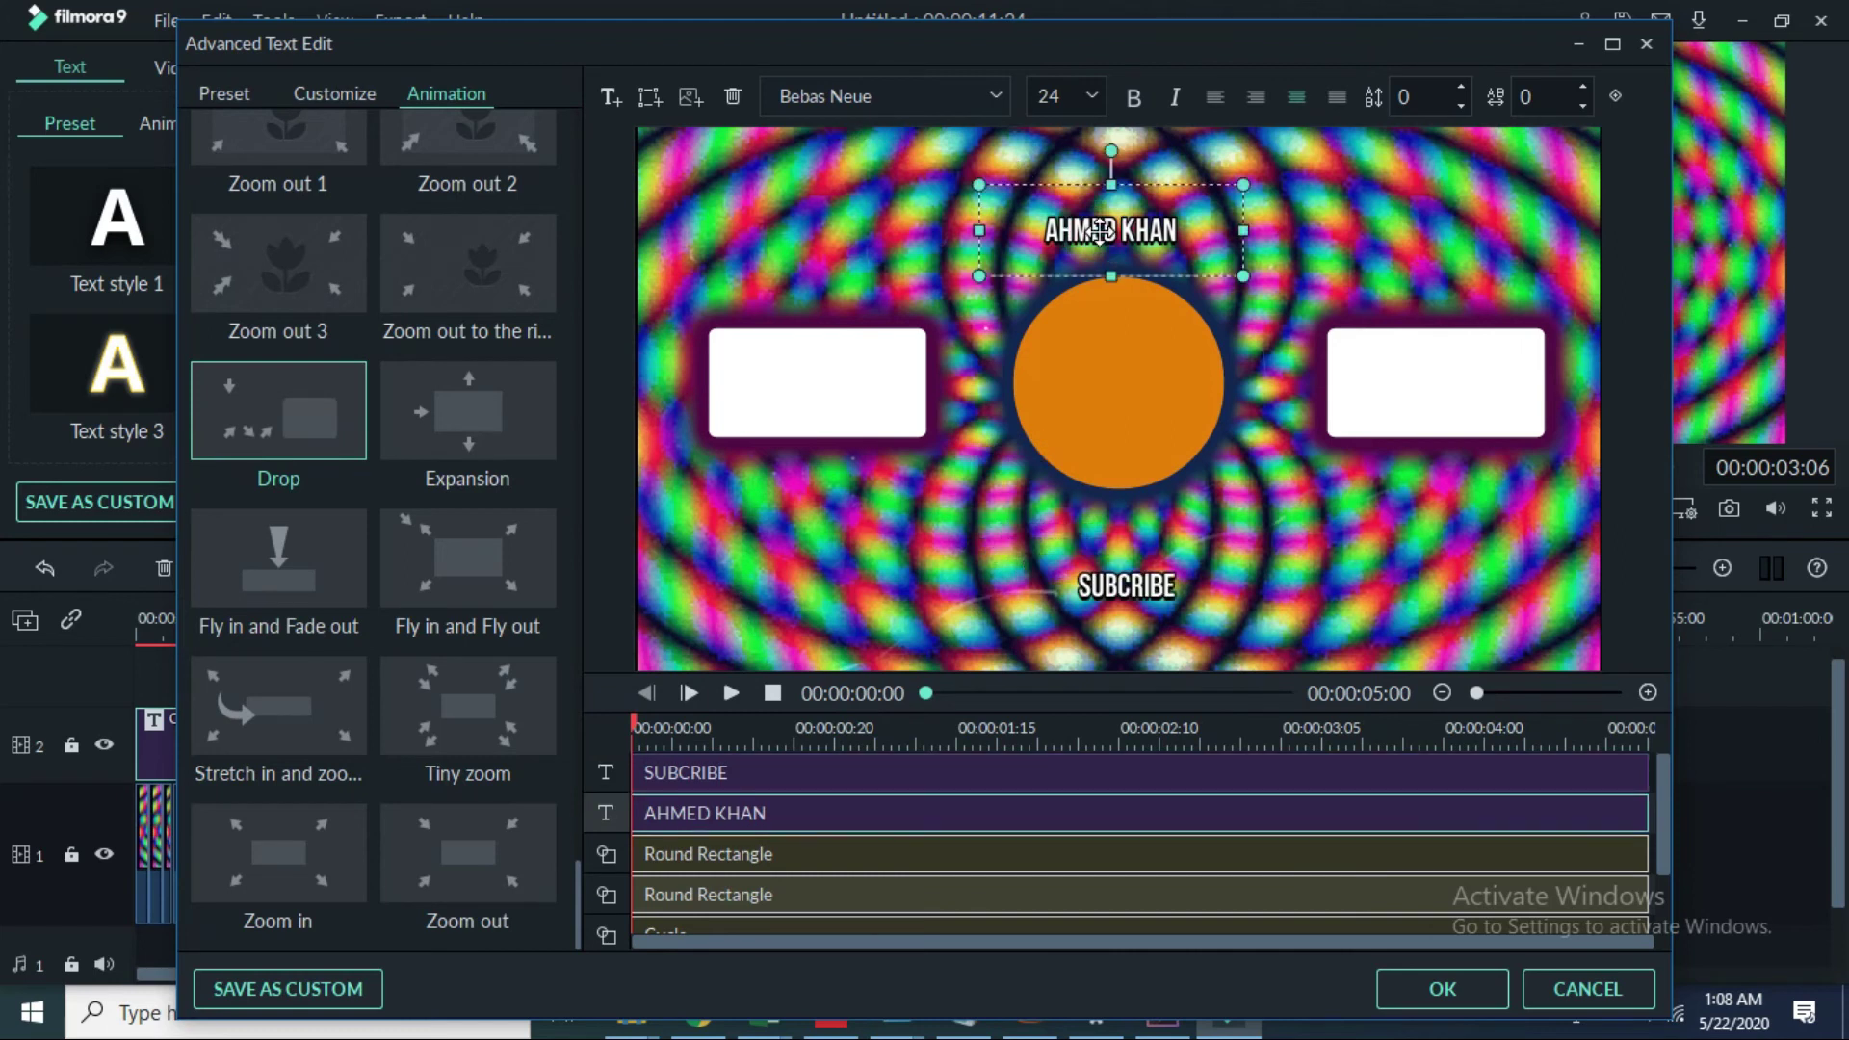
left_click(350, 580)
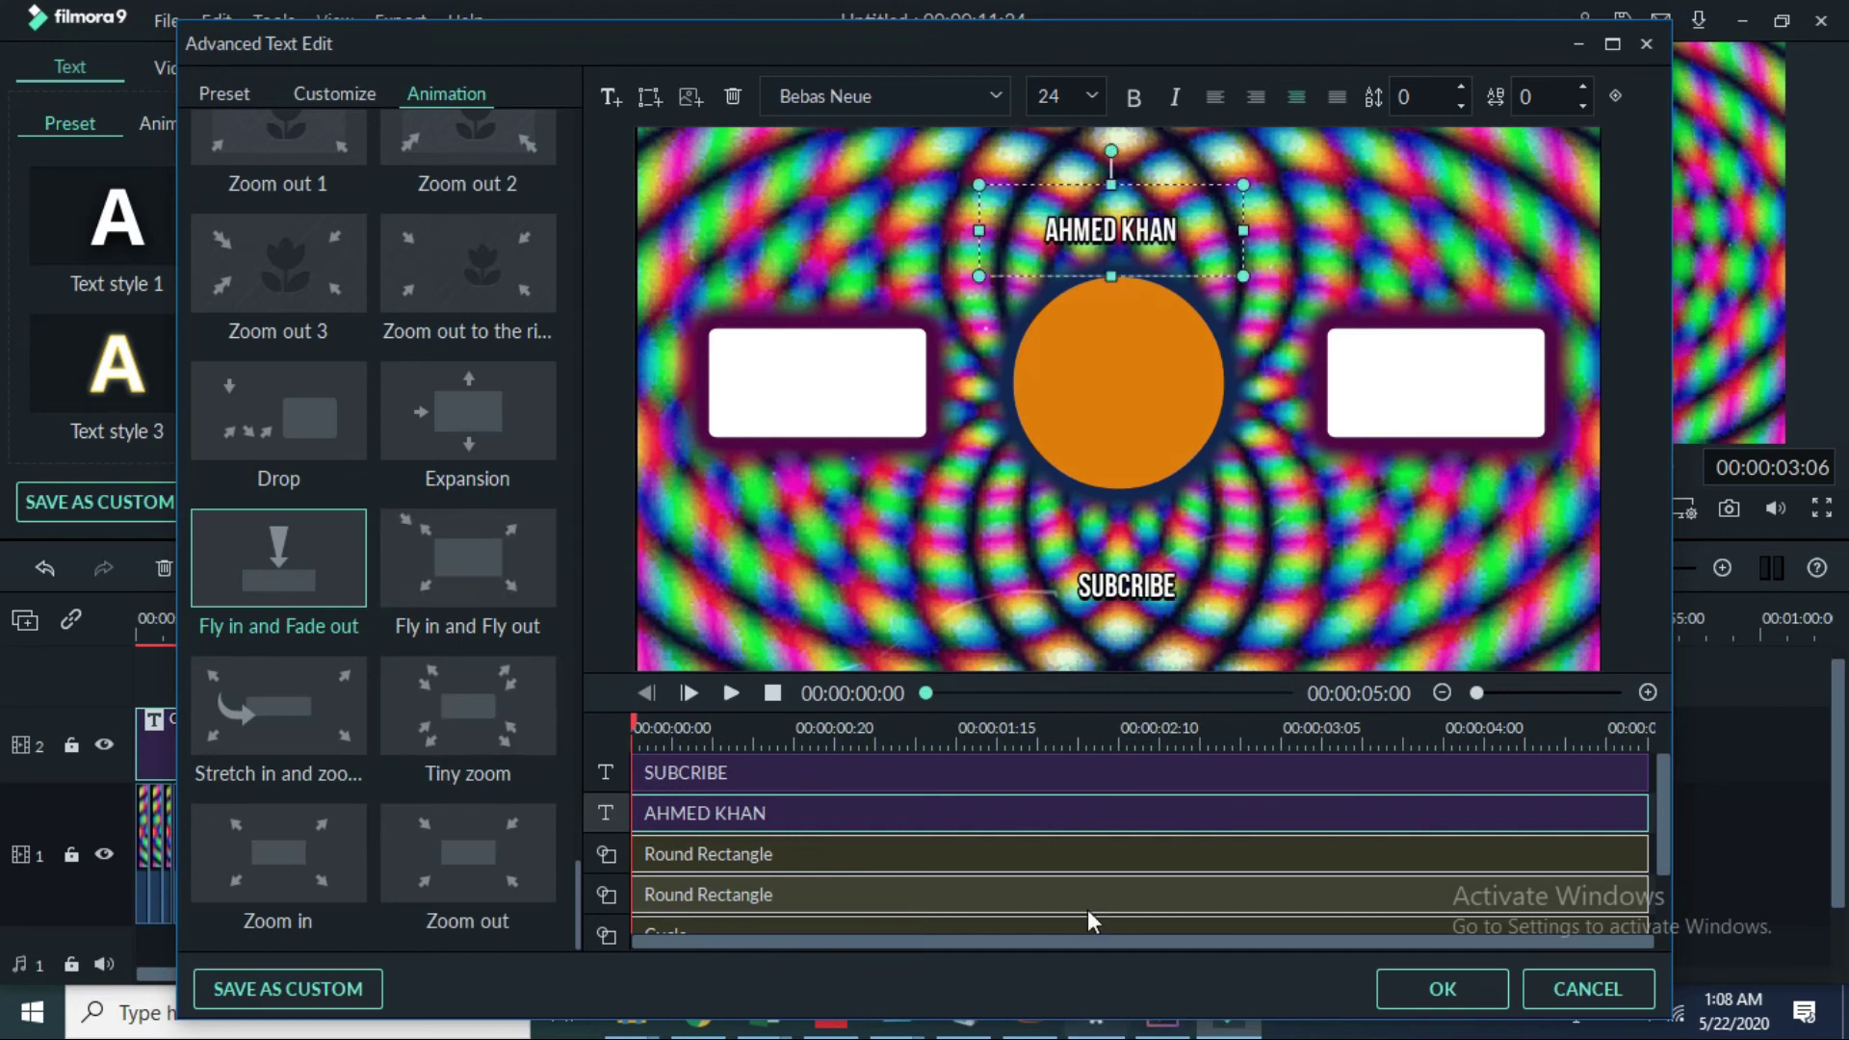
left_click_drag(1141, 624, 1151, 624)
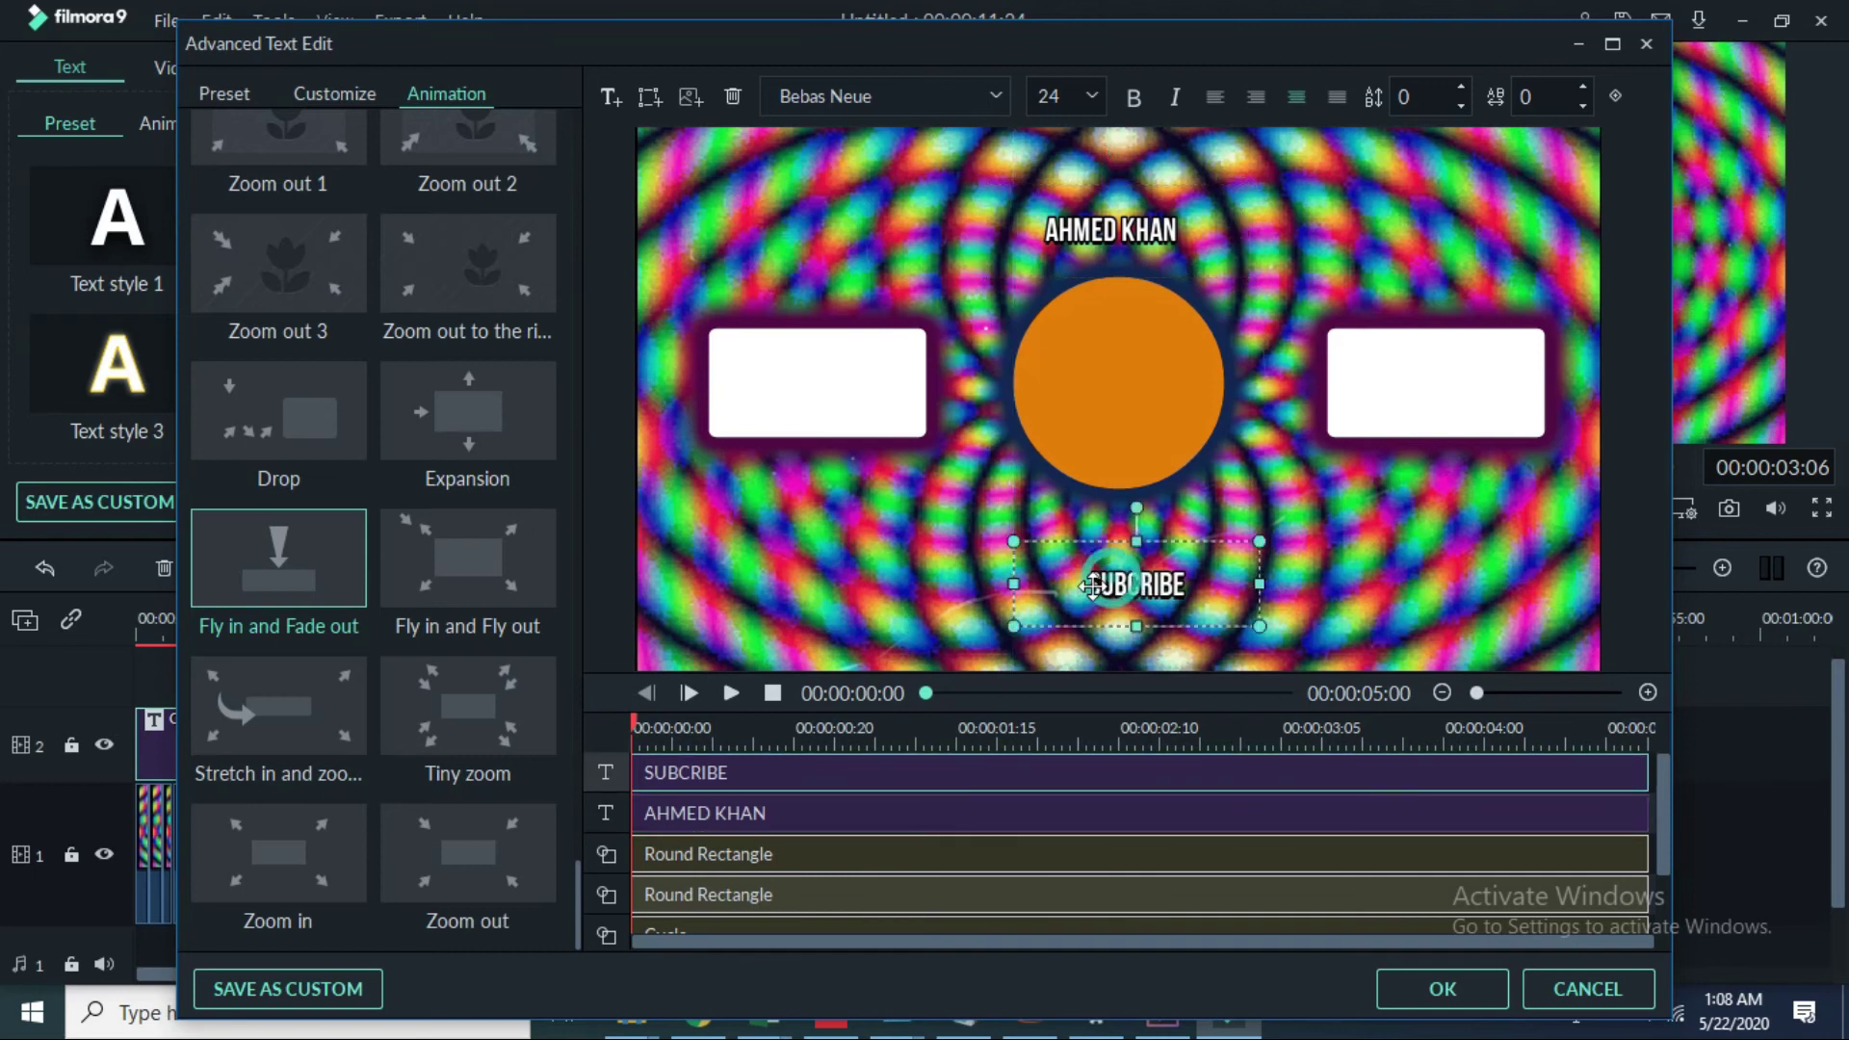
left_click_drag(1013, 628, 949, 654)
left_click(1457, 536)
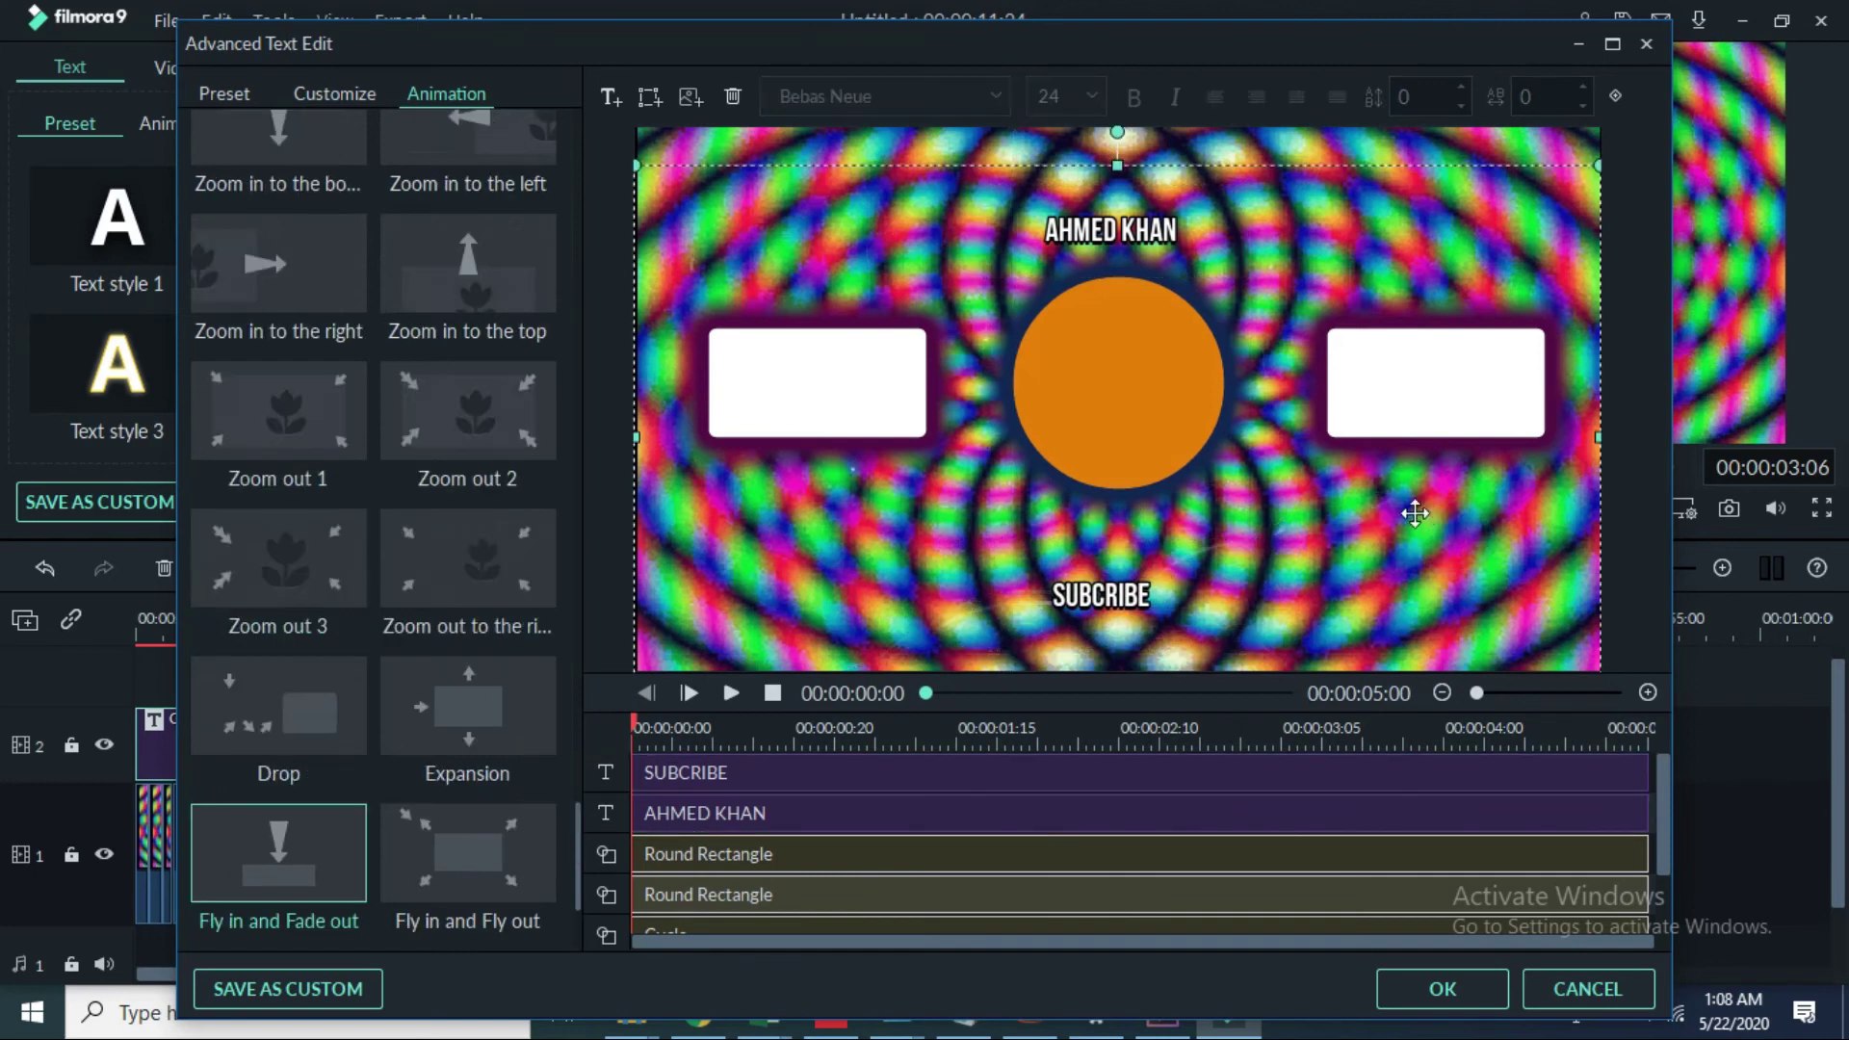
Step: Lengthen the Credit 3 title clip to about 10 seconds to span the background video
left_click(1421, 991)
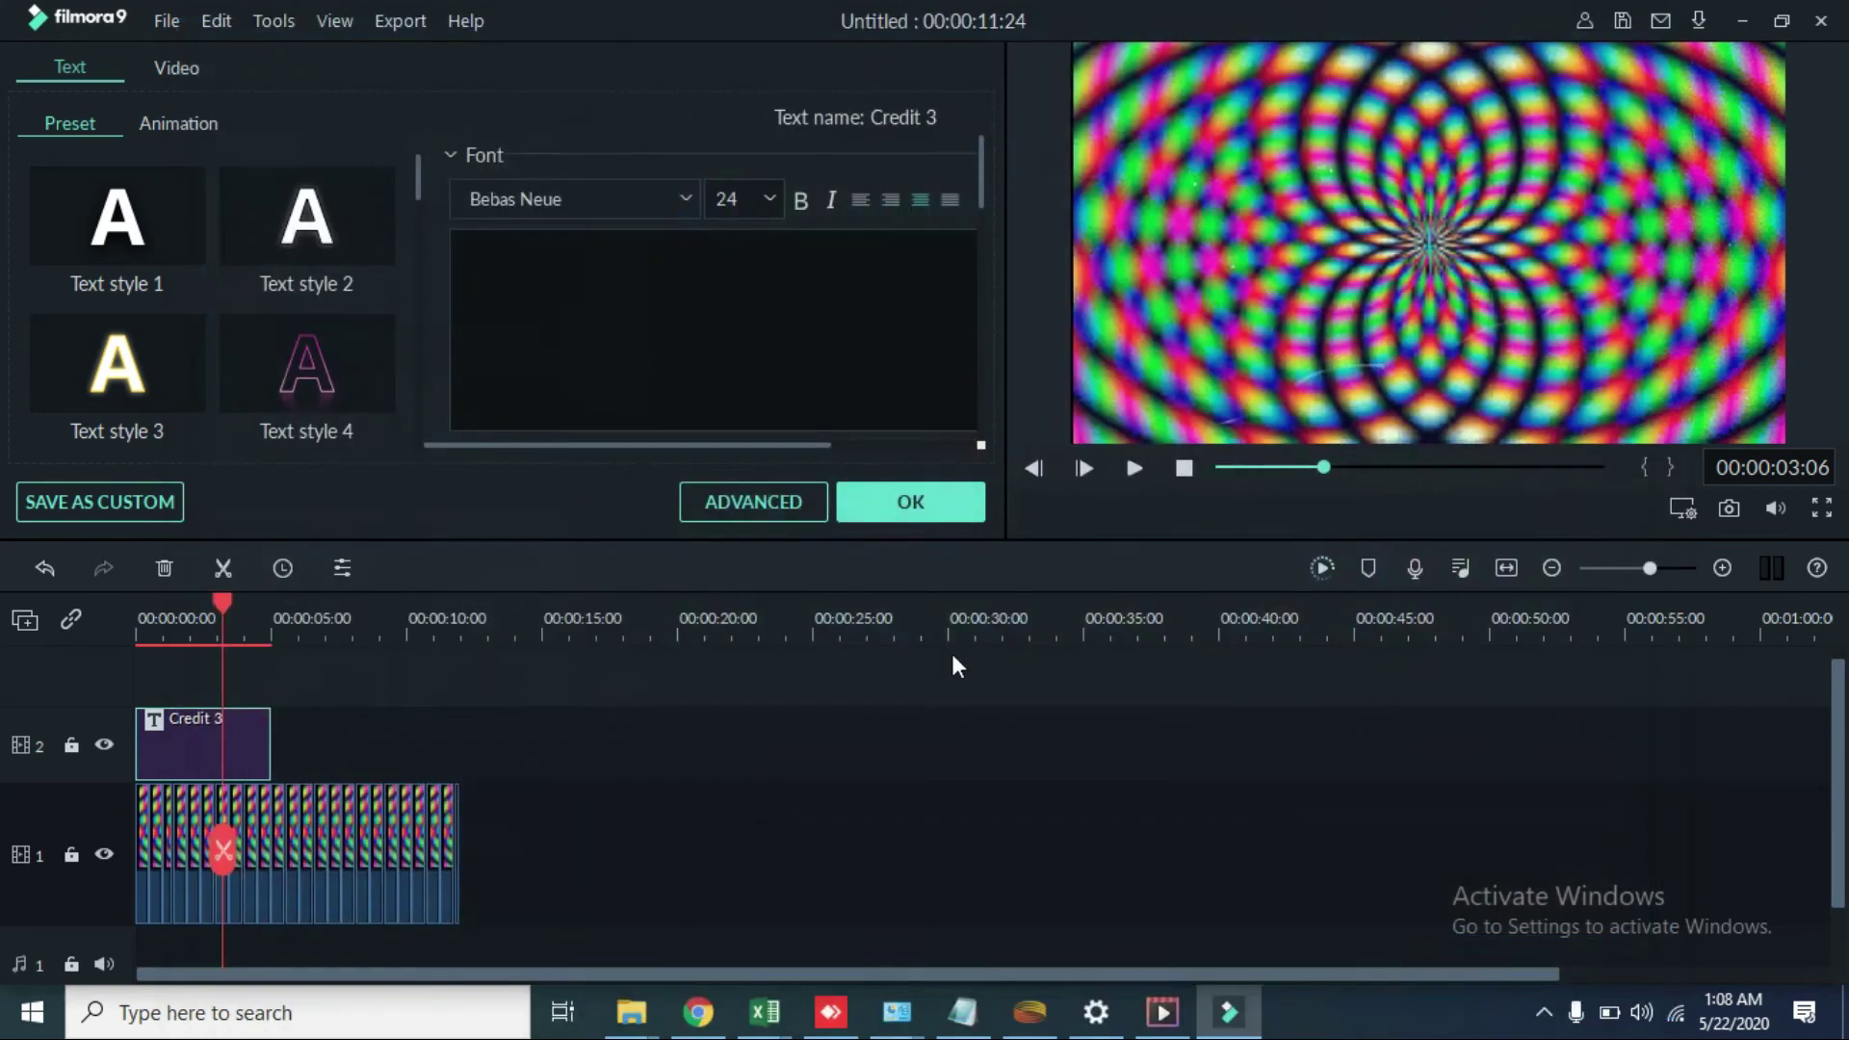
double_click(234, 862)
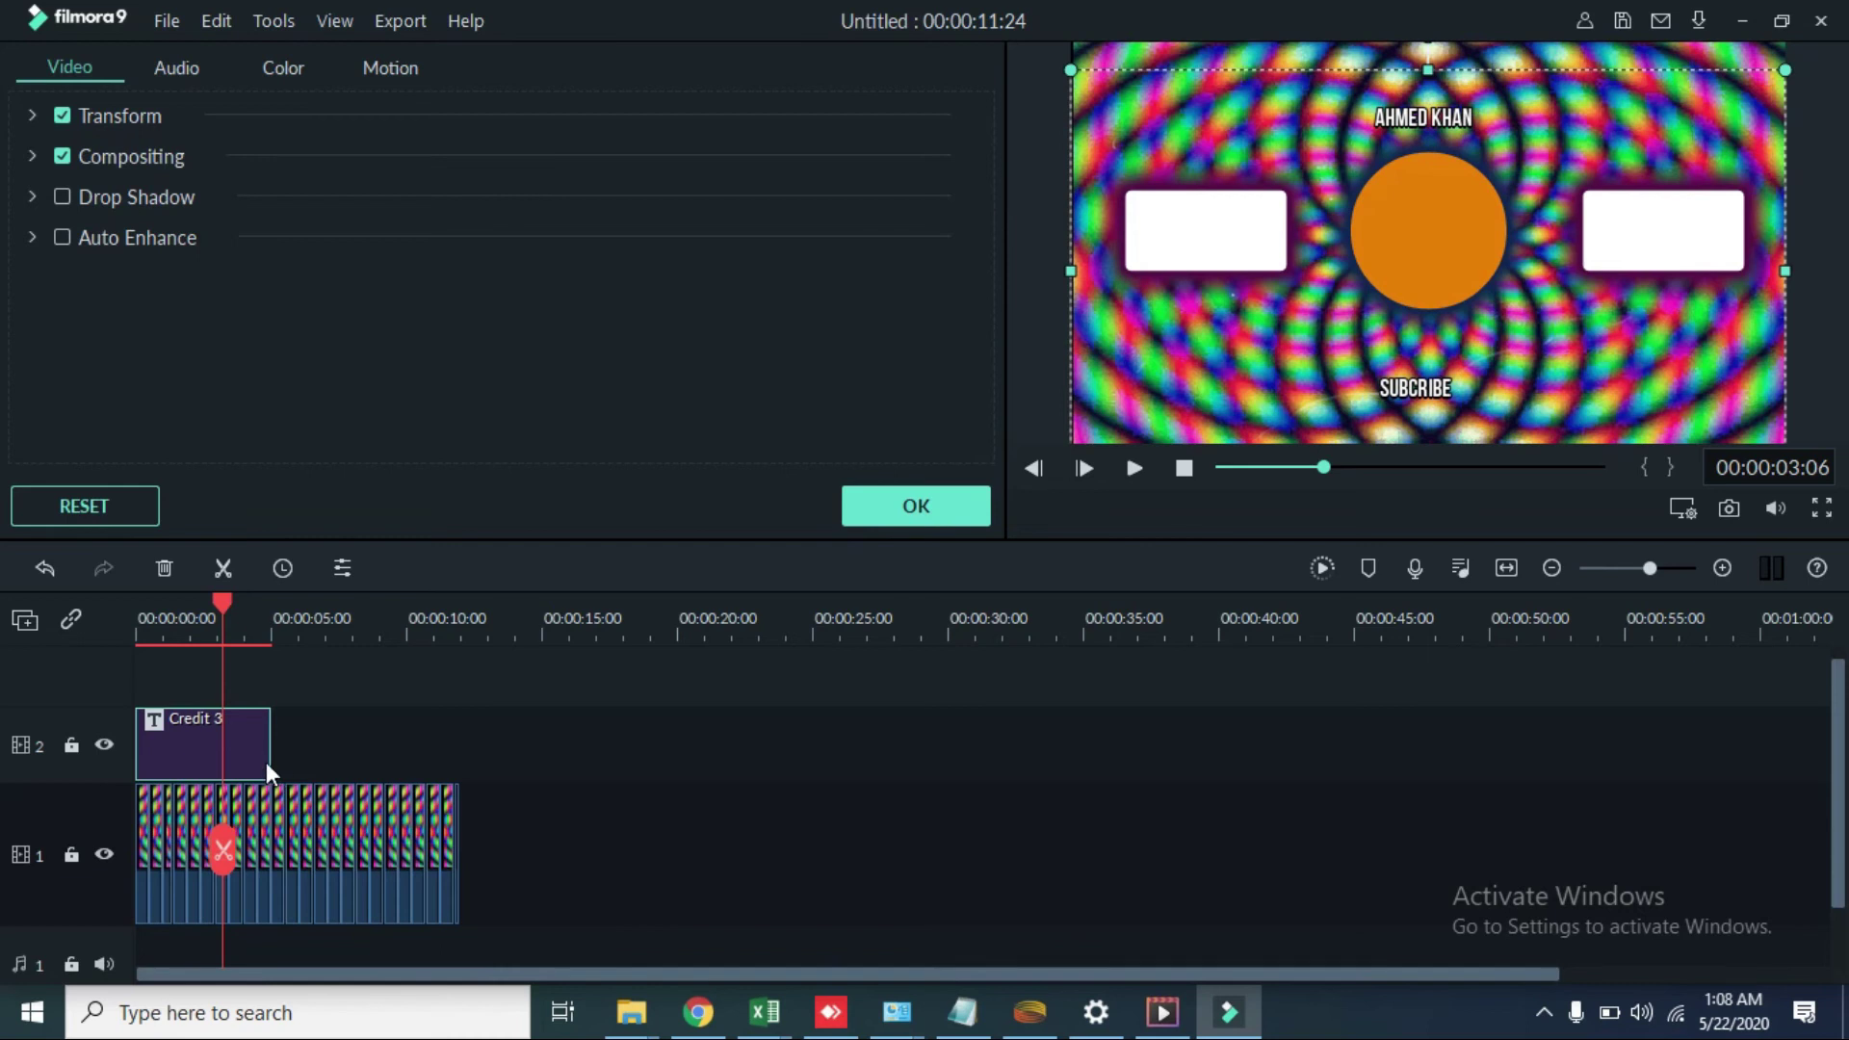
left_click_drag(268, 773, 463, 782)
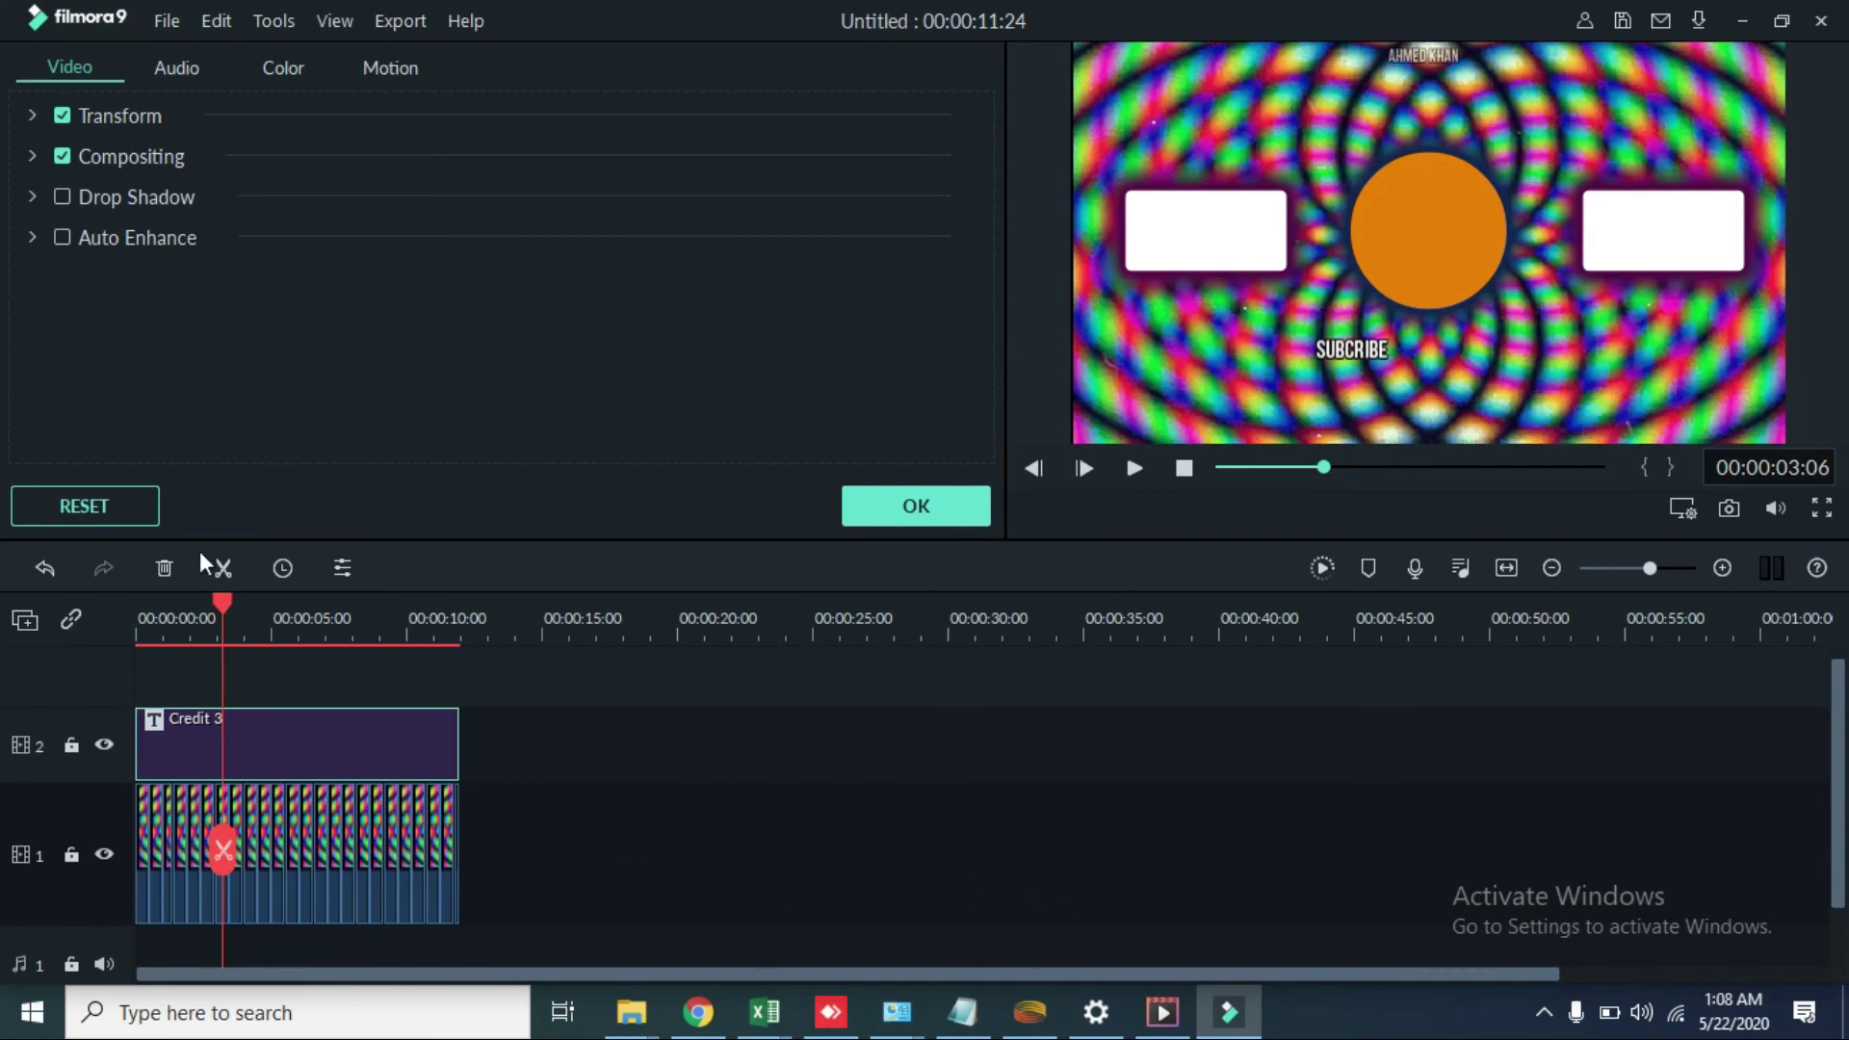
left_click(920, 514)
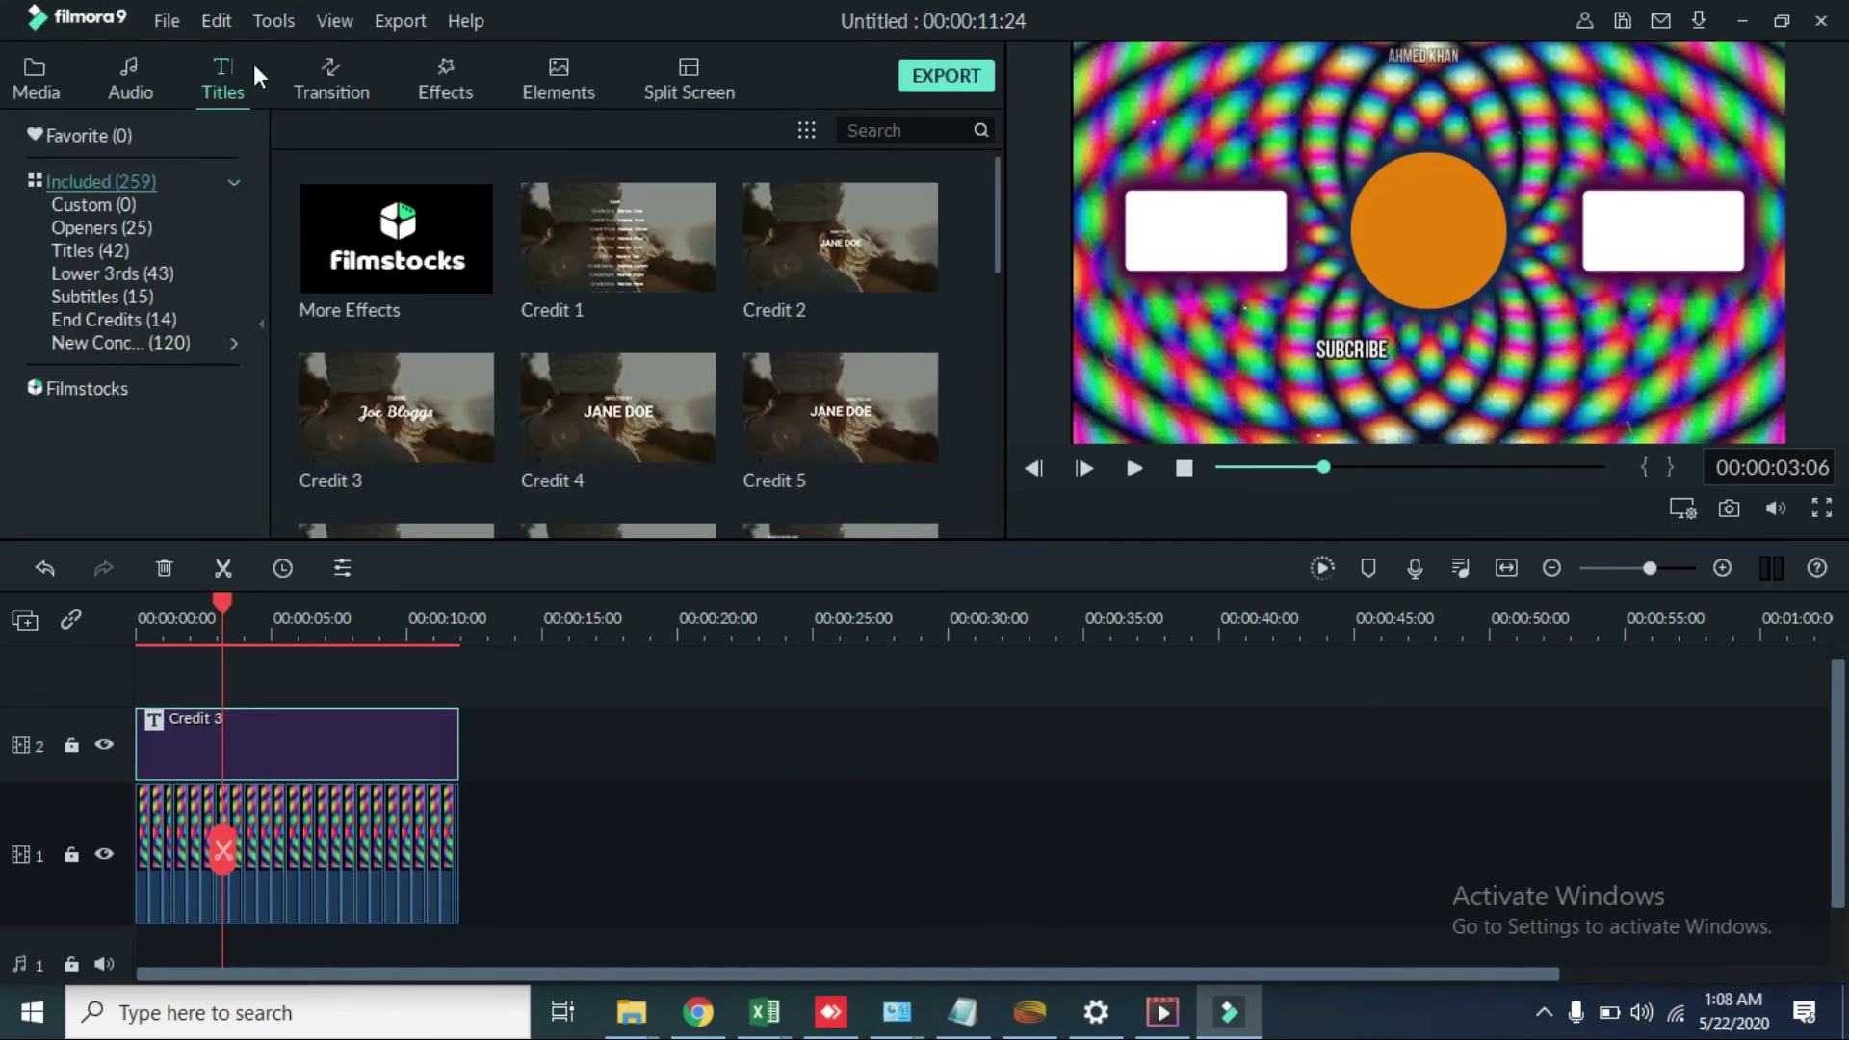
Step: Add Always Dreaming - Same Town Forever to the audio track at 0 and raise its volume slightly
left_click(165, 95)
left_click(102, 98)
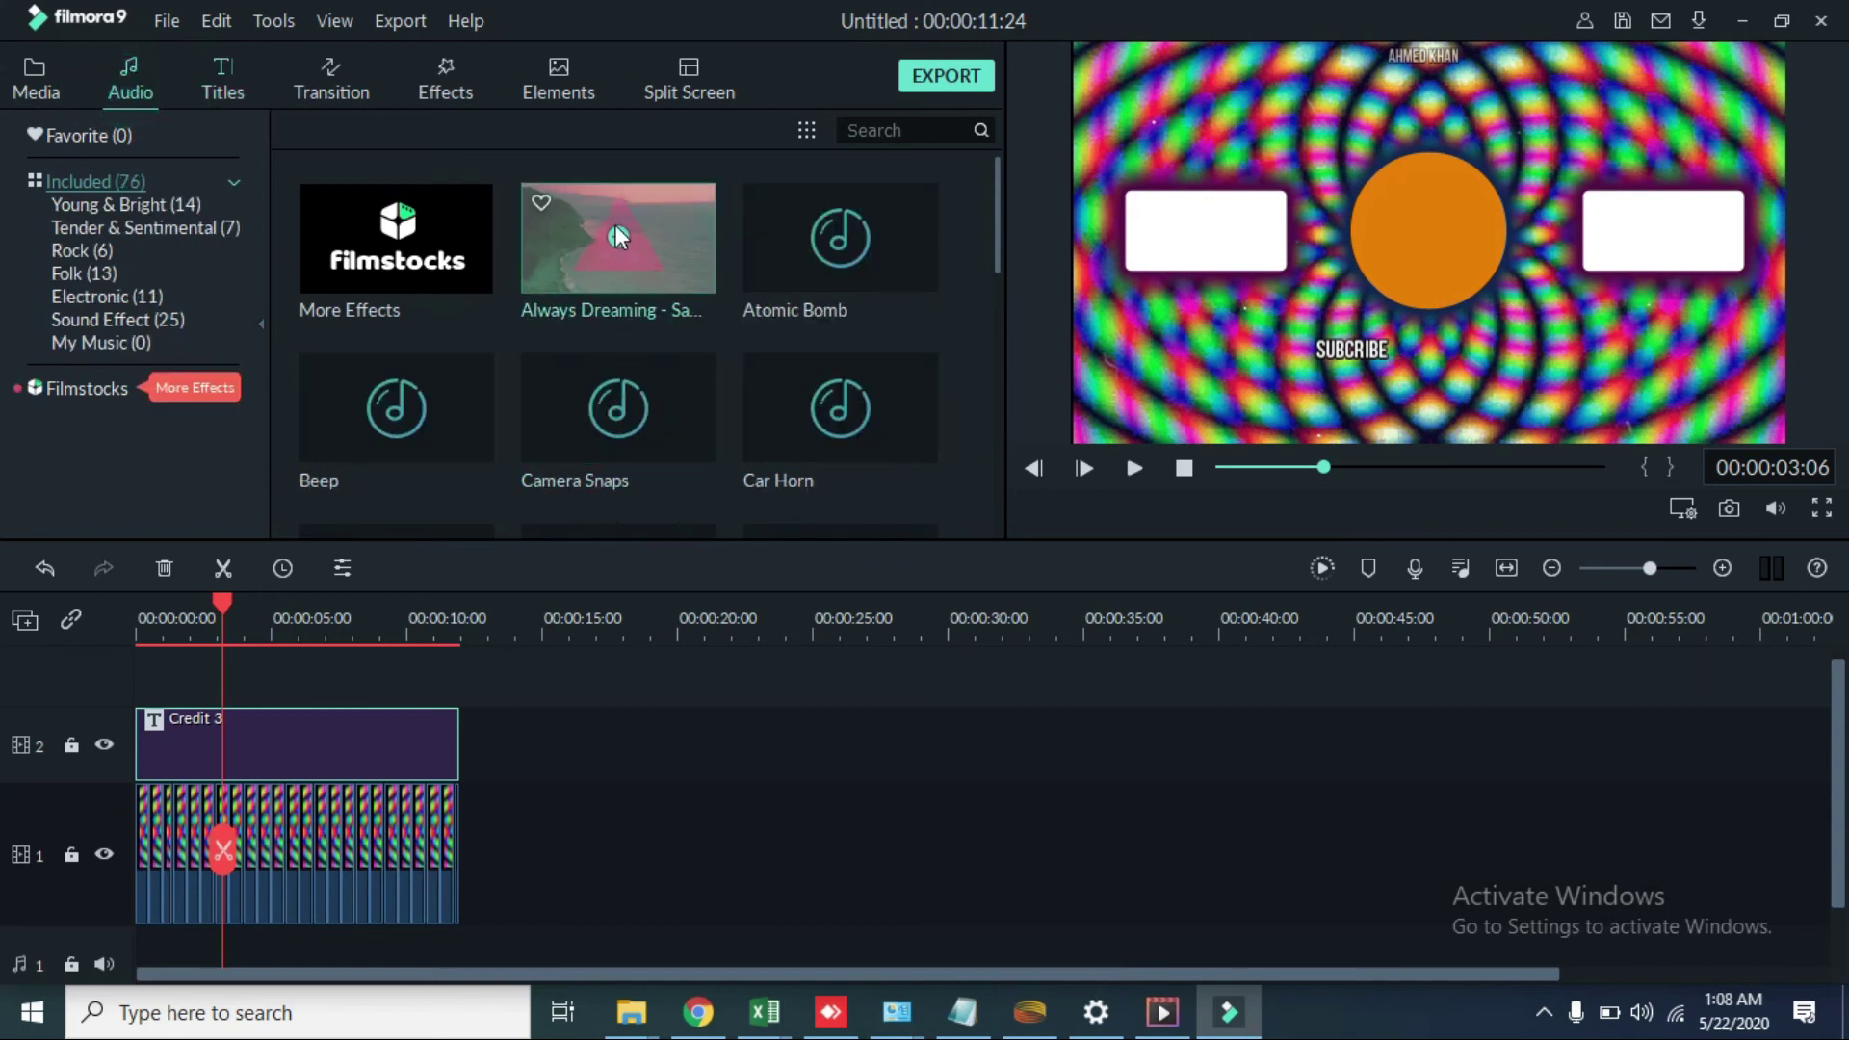
left_click(619, 236)
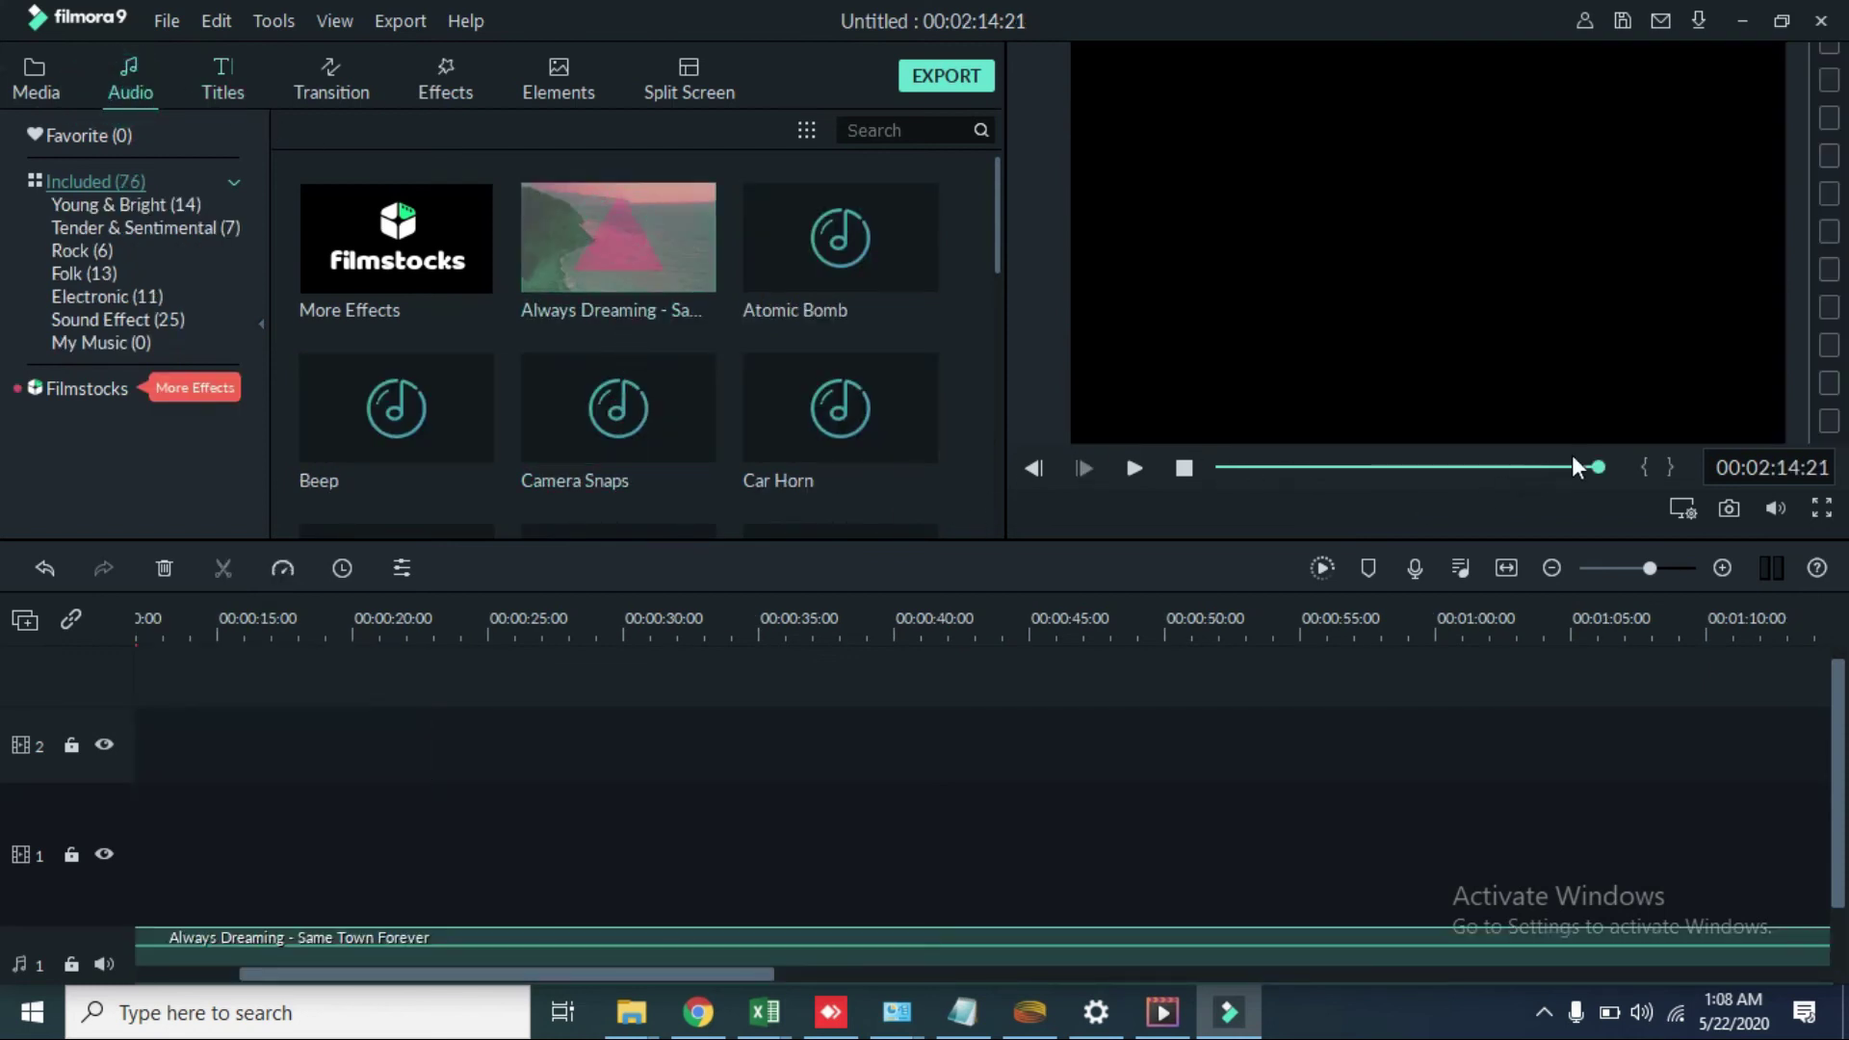
left_click_drag(1580, 471, 1218, 470)
left_click_drag(315, 945, 175, 955)
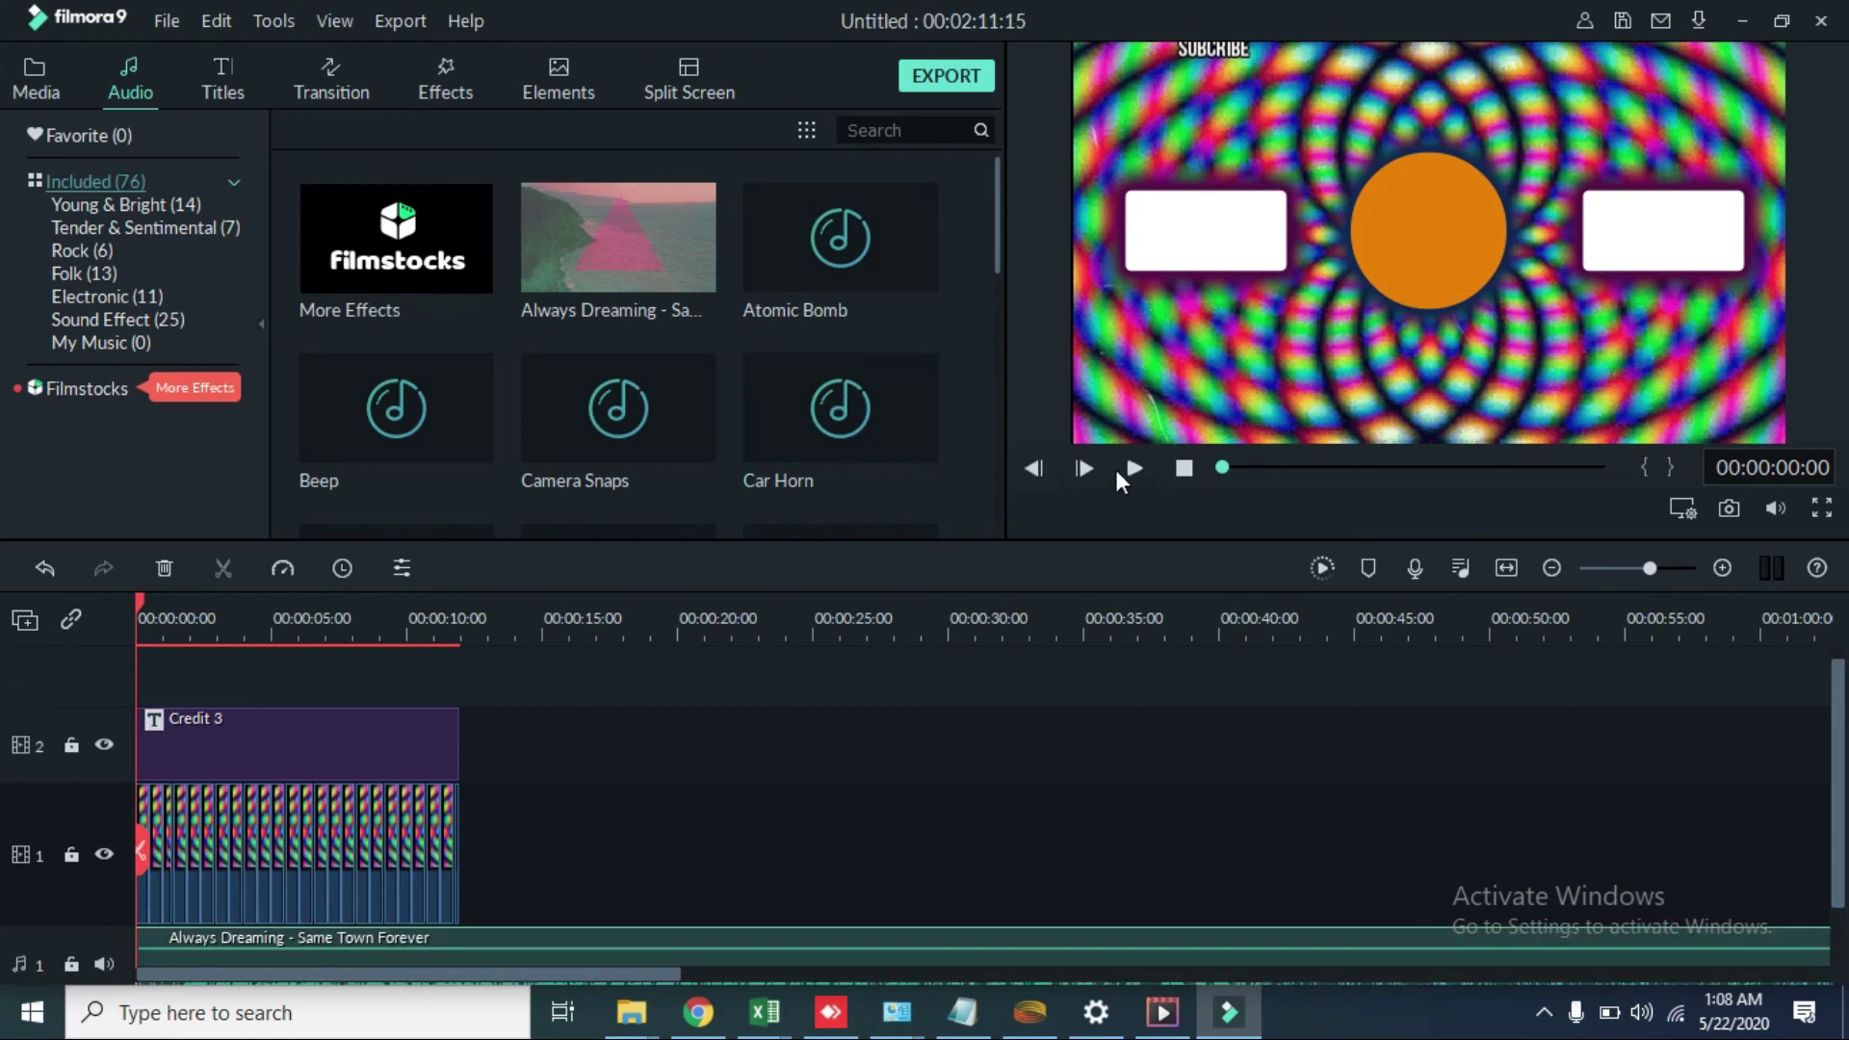
left_click(1122, 468)
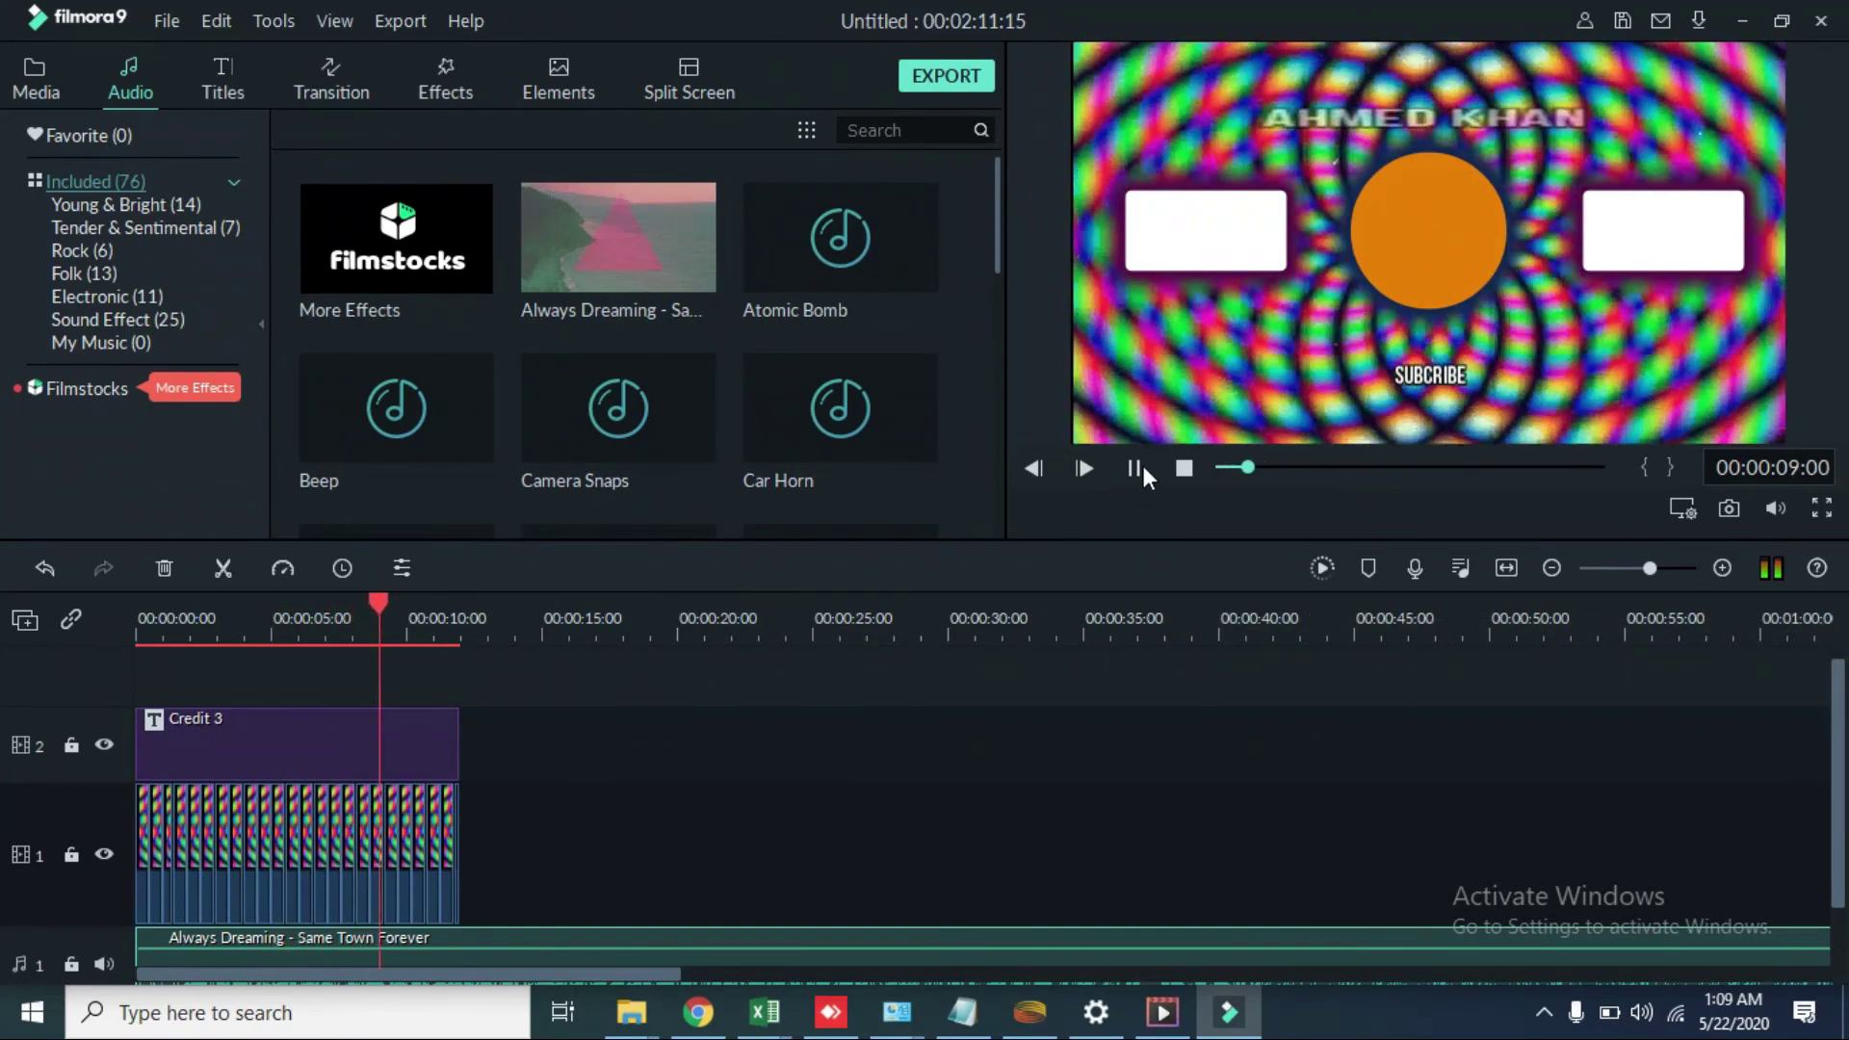
left_click(1136, 468)
left_click_drag(403, 844, 459, 840)
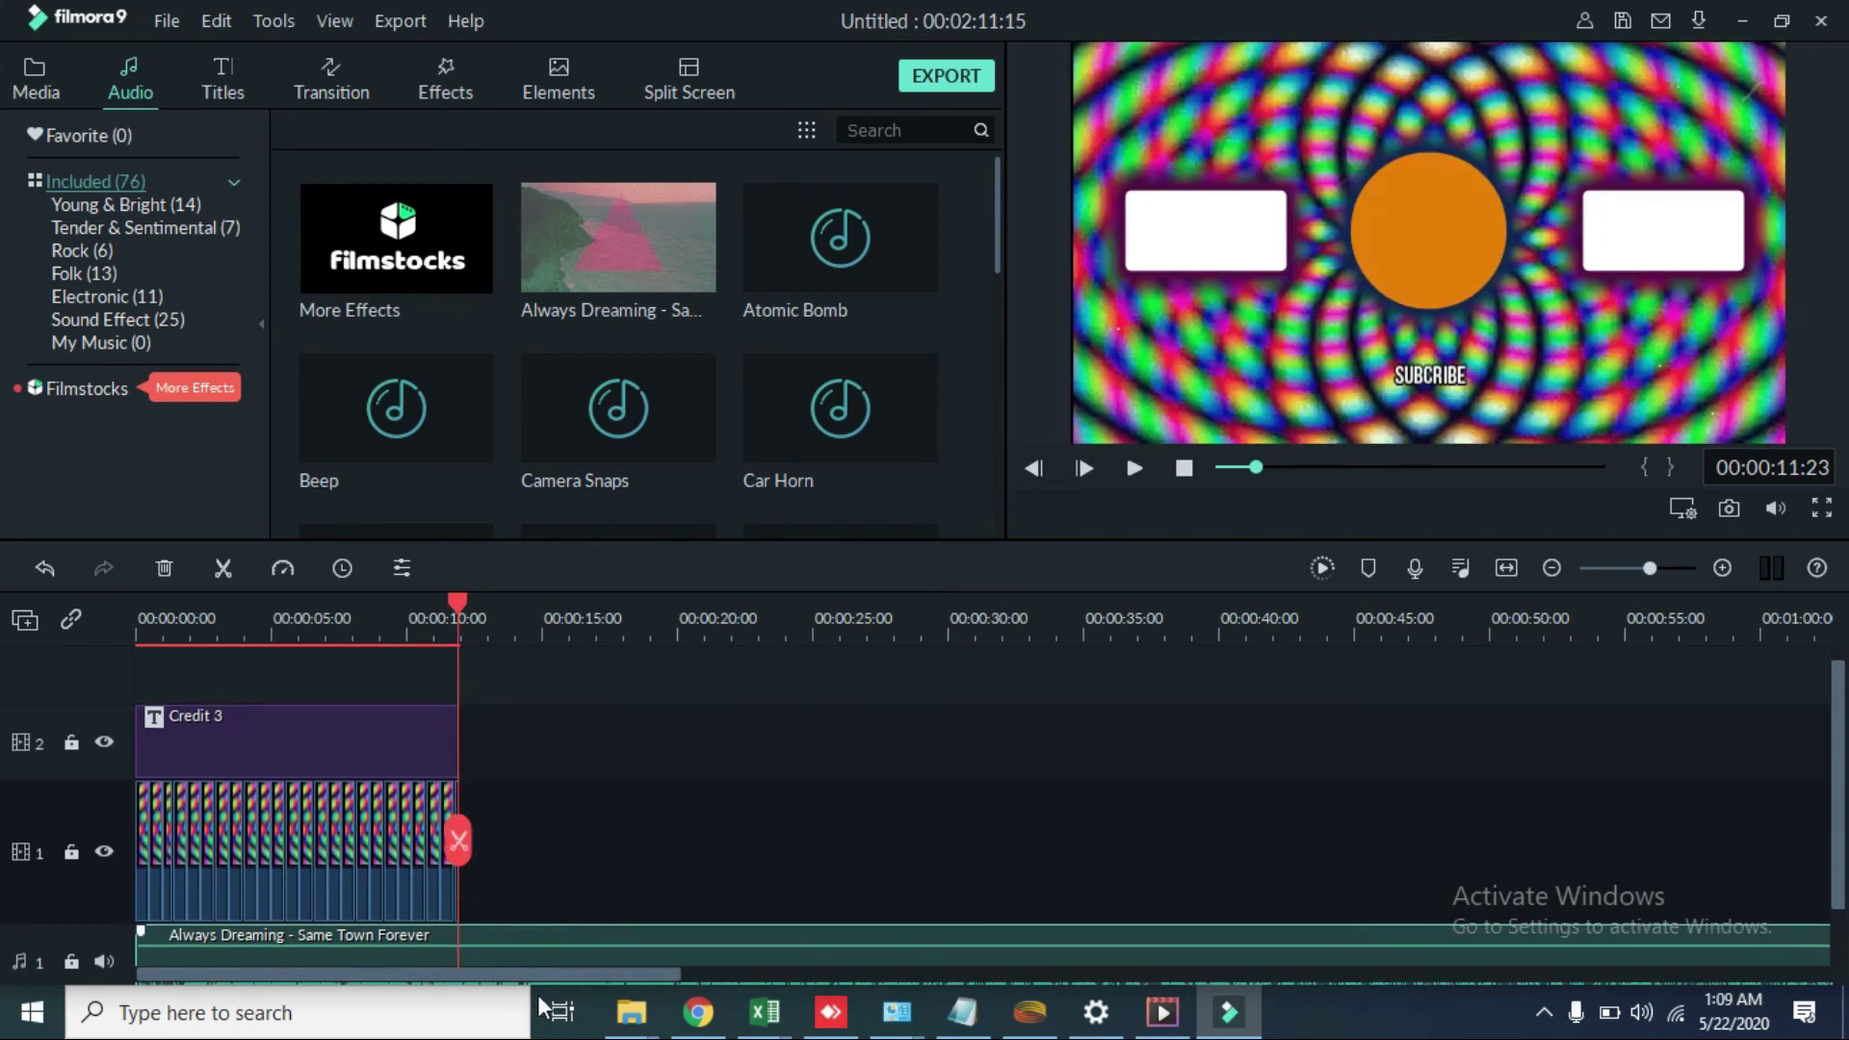
Step: Split the music at the video's end and delete the leftover part
right_click(529, 929)
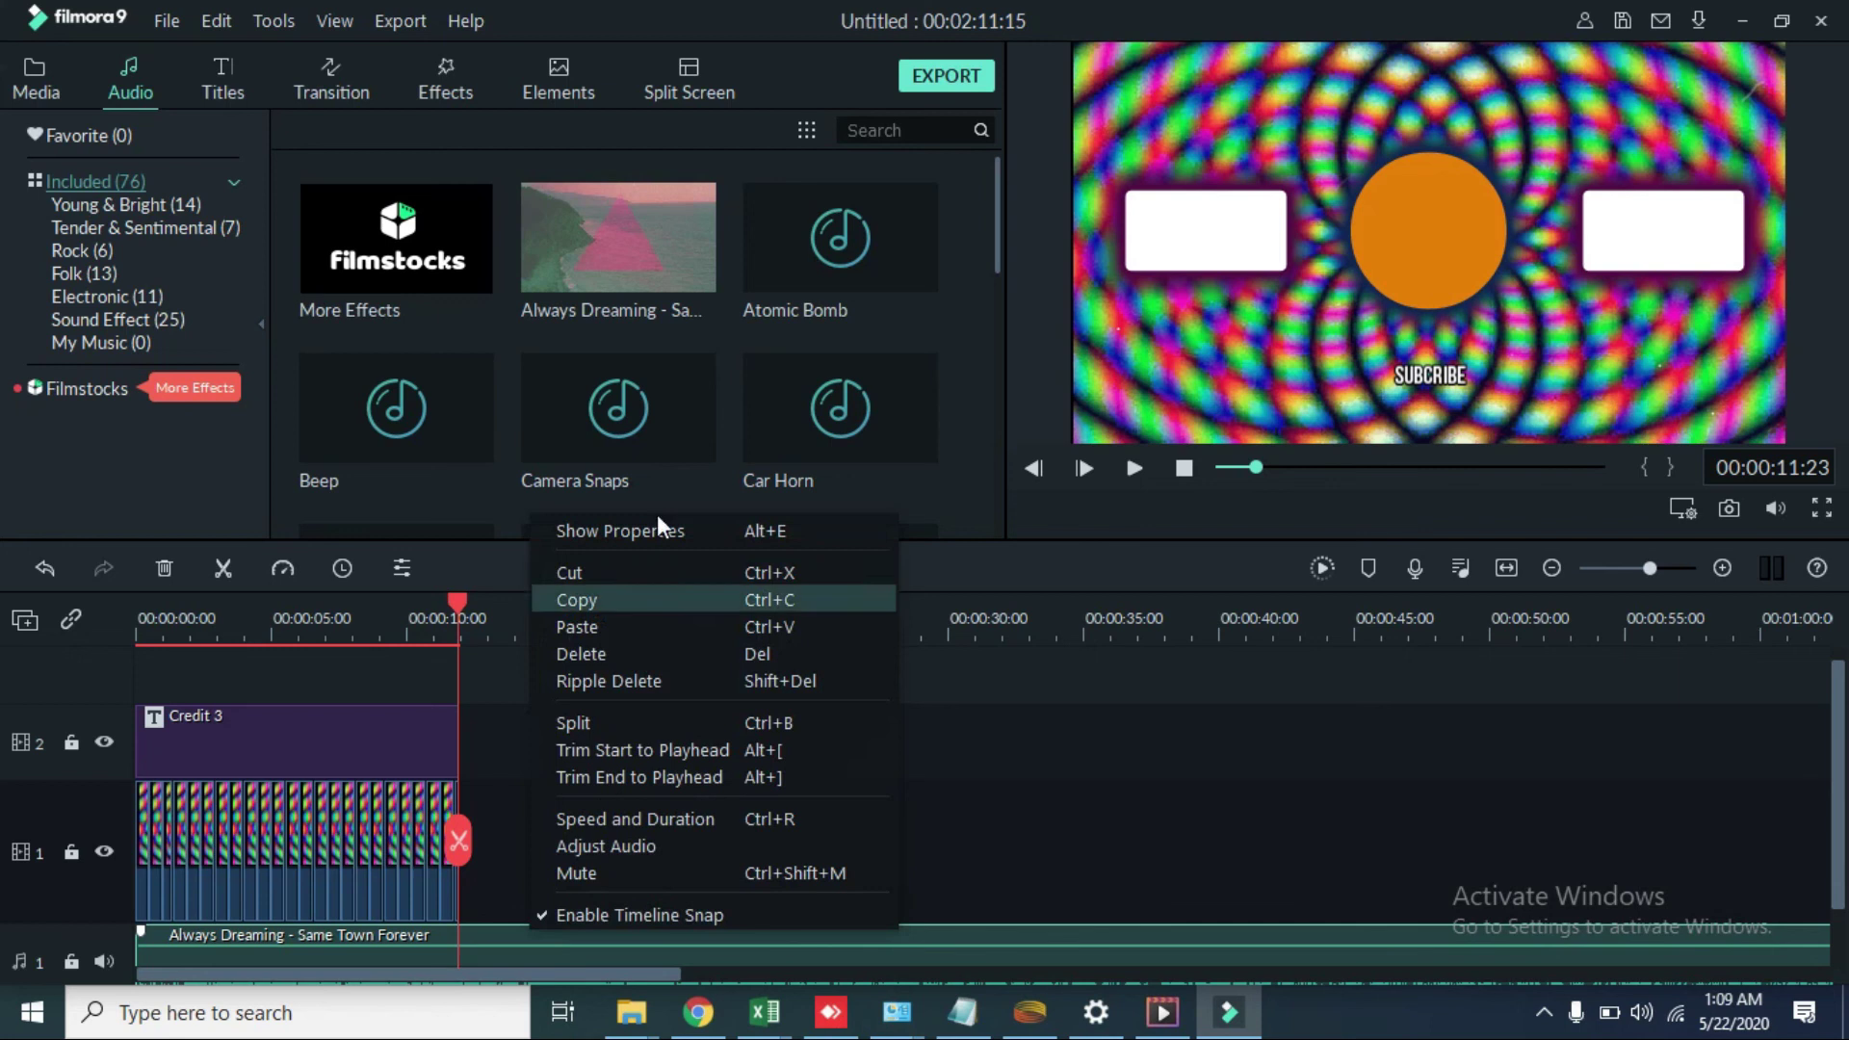
left_click(614, 722)
right_click(551, 936)
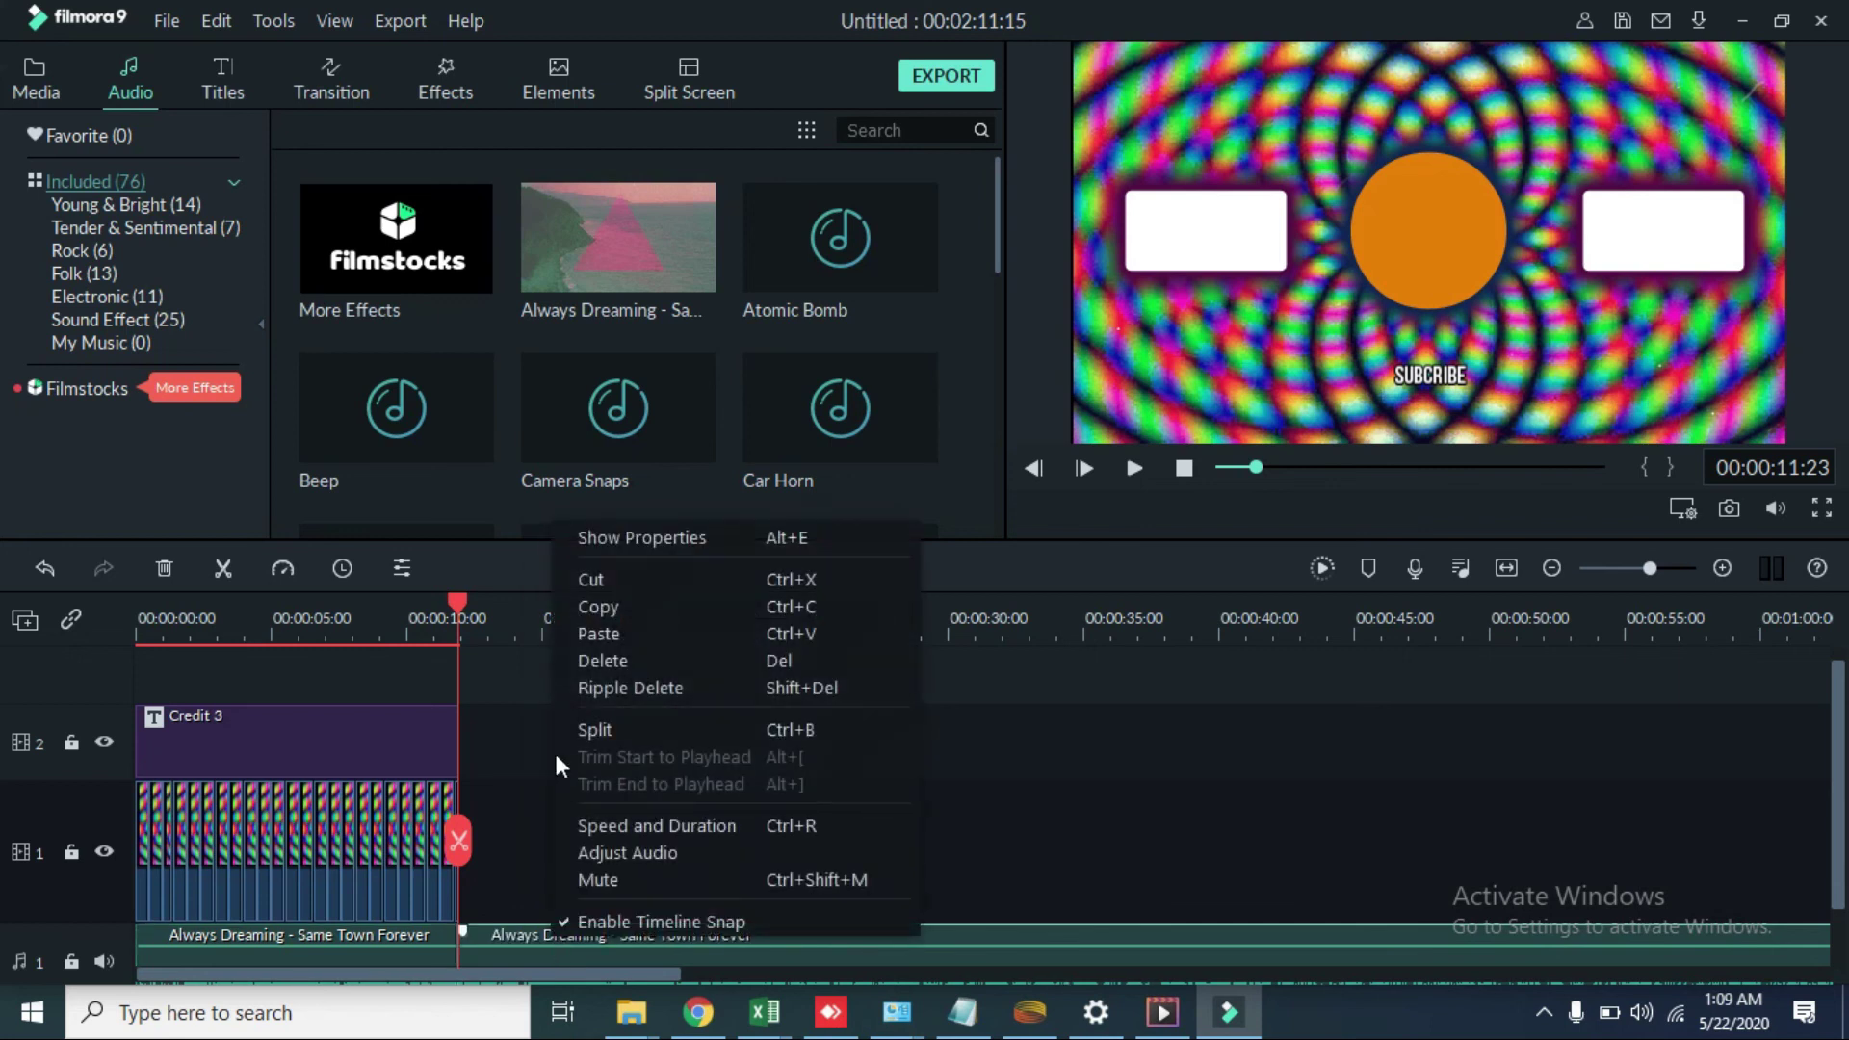
left_click(615, 669)
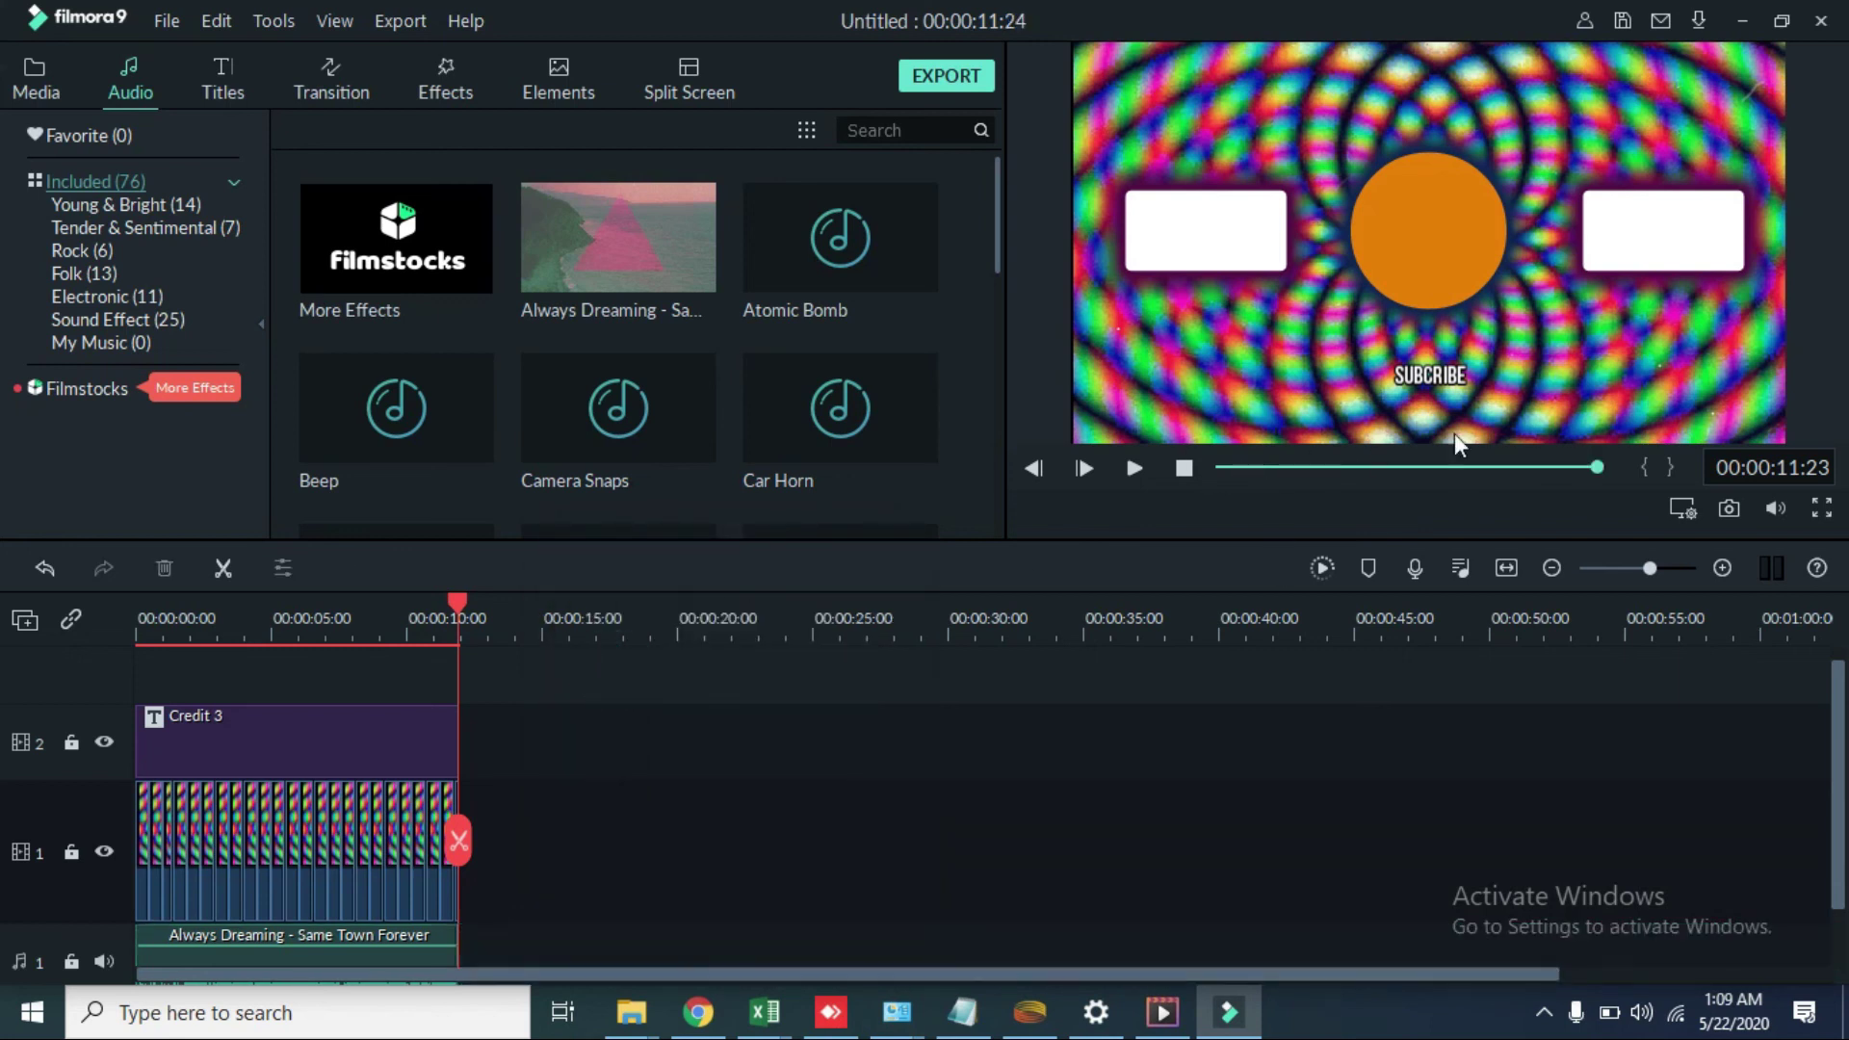
Step: Move the preview back to about 2 seconds and check the Windows microphone privacy settings
mouse_move(1589, 466)
left_mouse_down()
mouse_move(1286, 482)
mouse_move(1672, 521)
mouse_move(1571, 504)
mouse_move(1602, 459)
left_mouse_up()
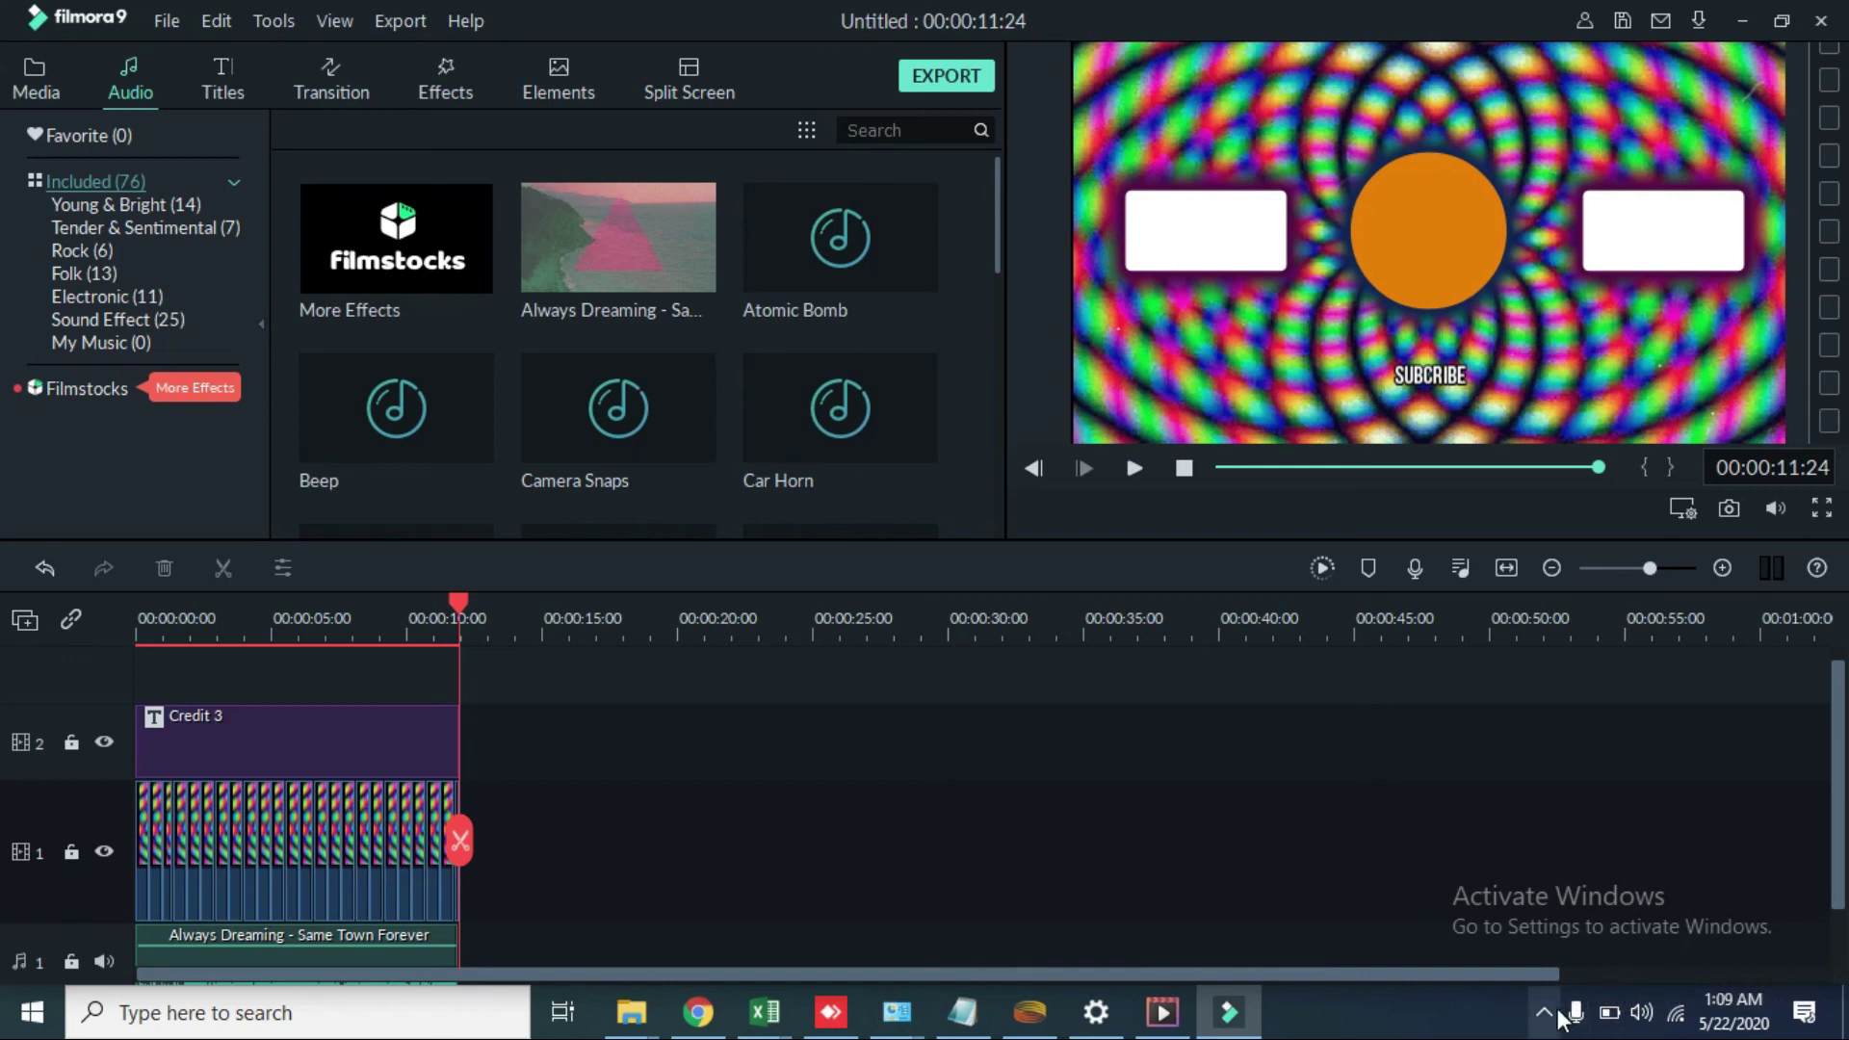
left_click(1572, 1012)
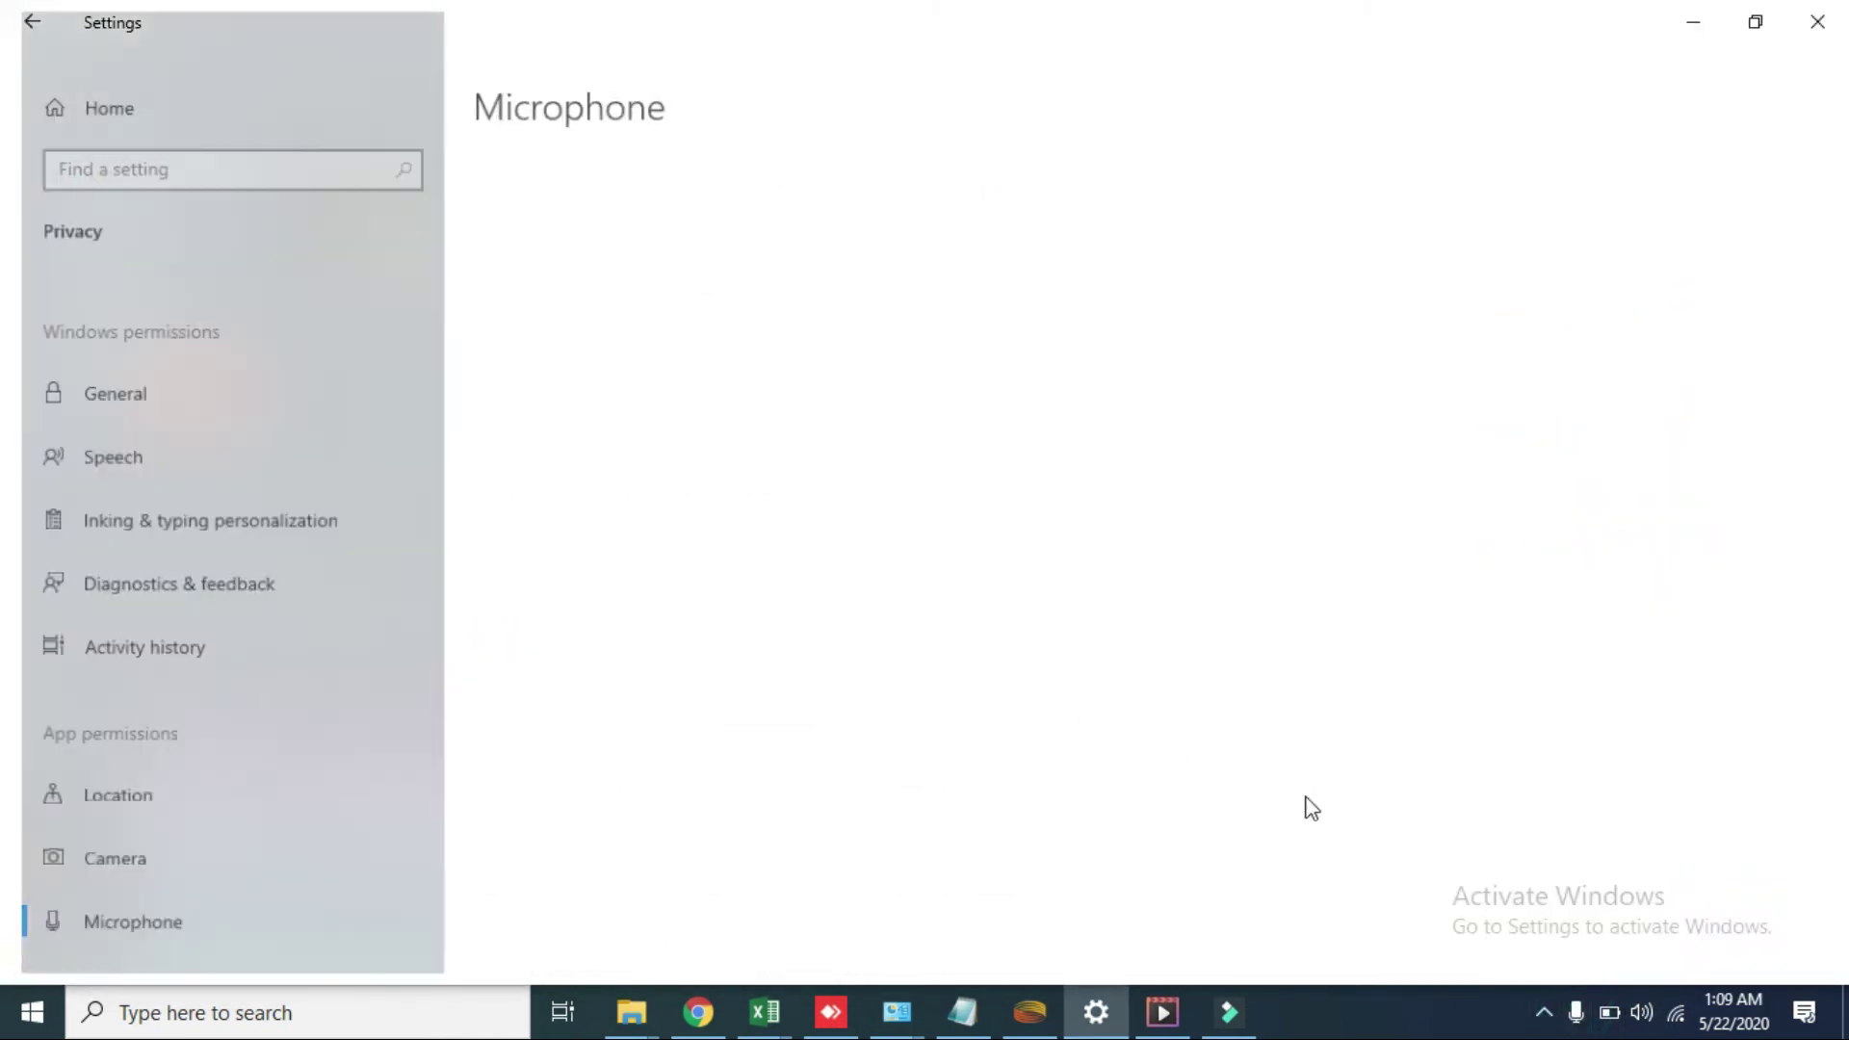
left_click(1227, 1011)
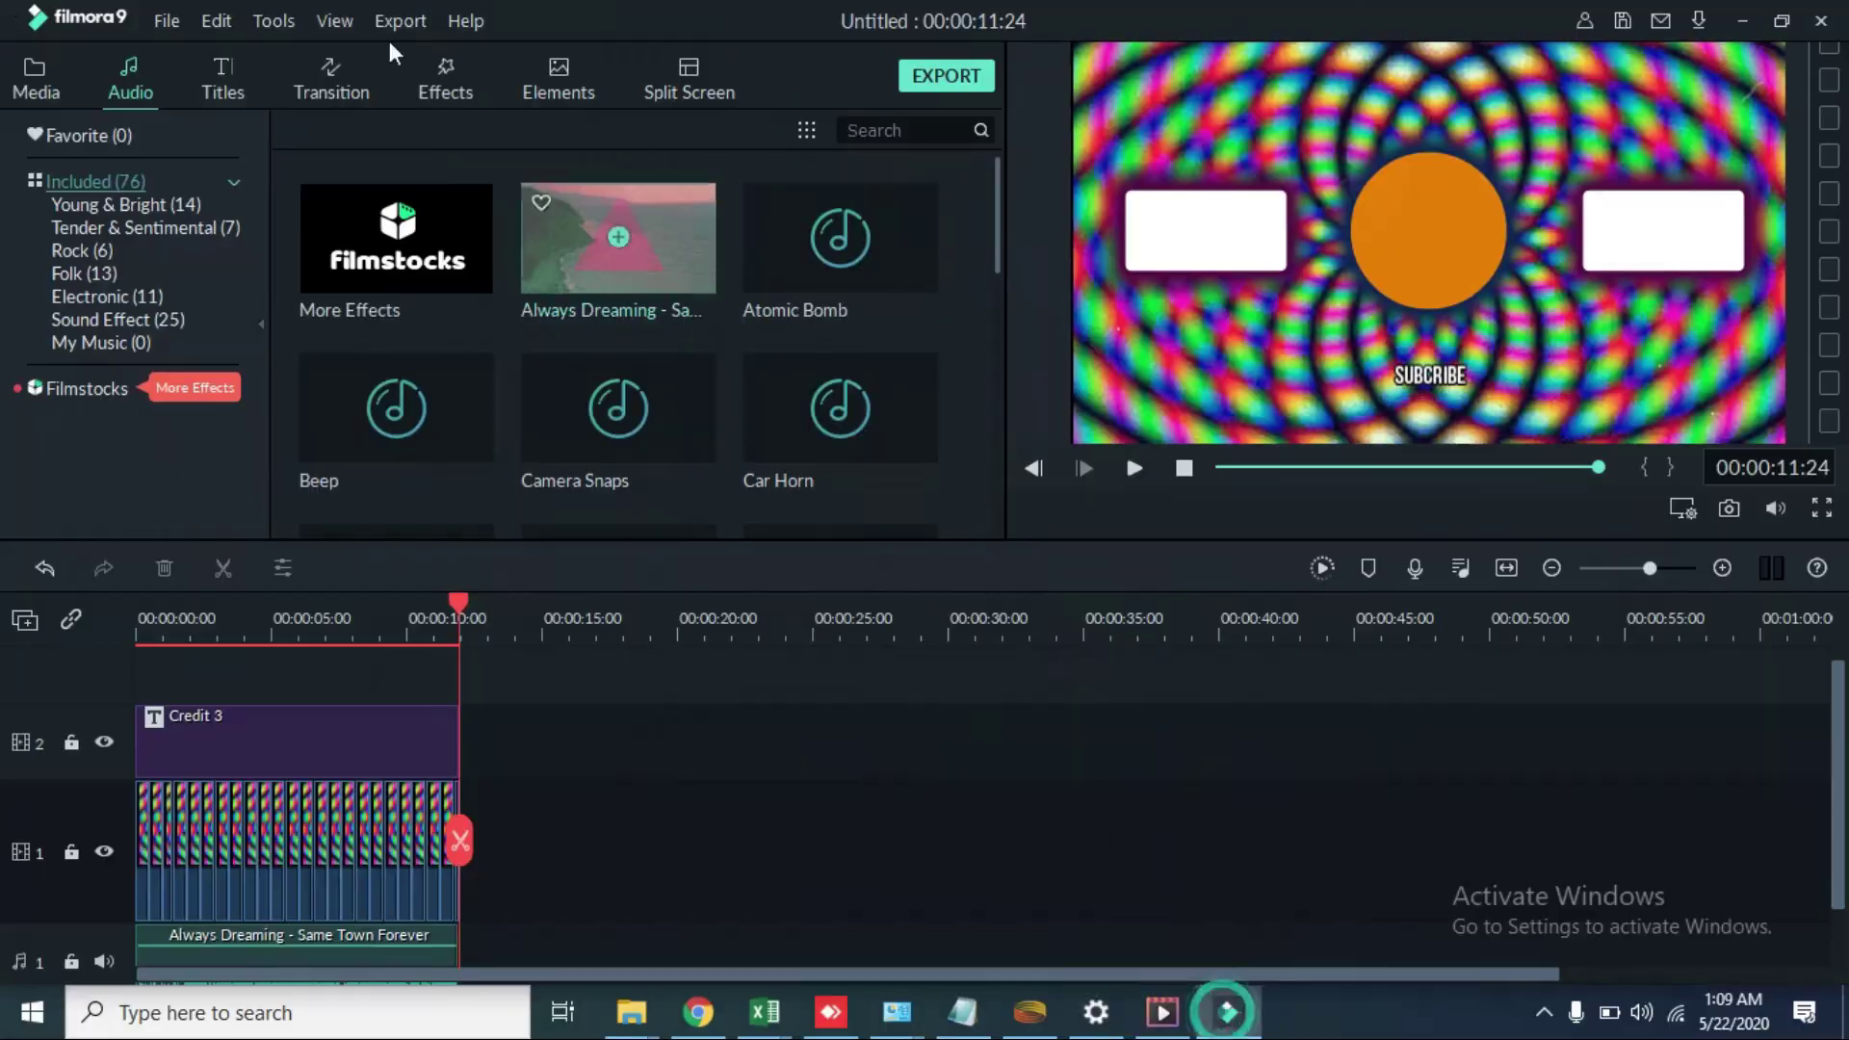